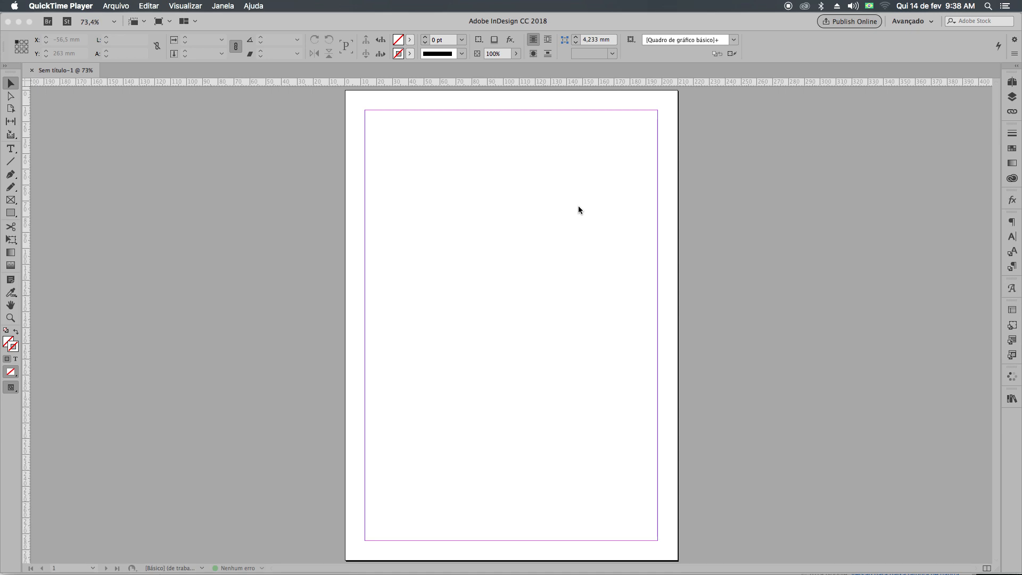
Create a text frame about 184.6 mm wide and 135.5 mm high between the side margins and set its text size to 50 pt.
left_click(11, 153)
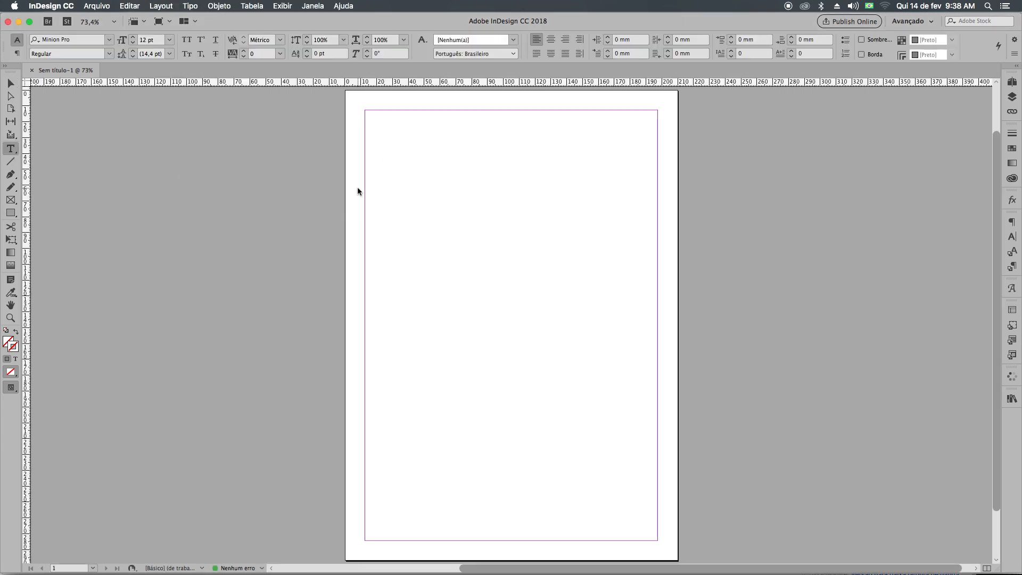
left_click_drag(365, 191, 658, 406)
left_click(575, 352)
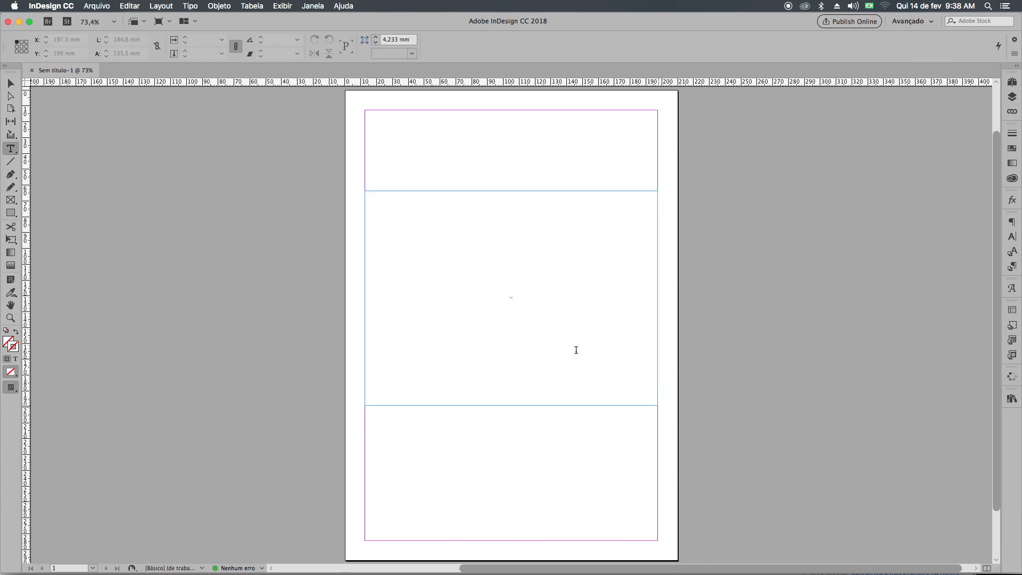
type("BA")
key("BackSpace")
key("BackSpace")
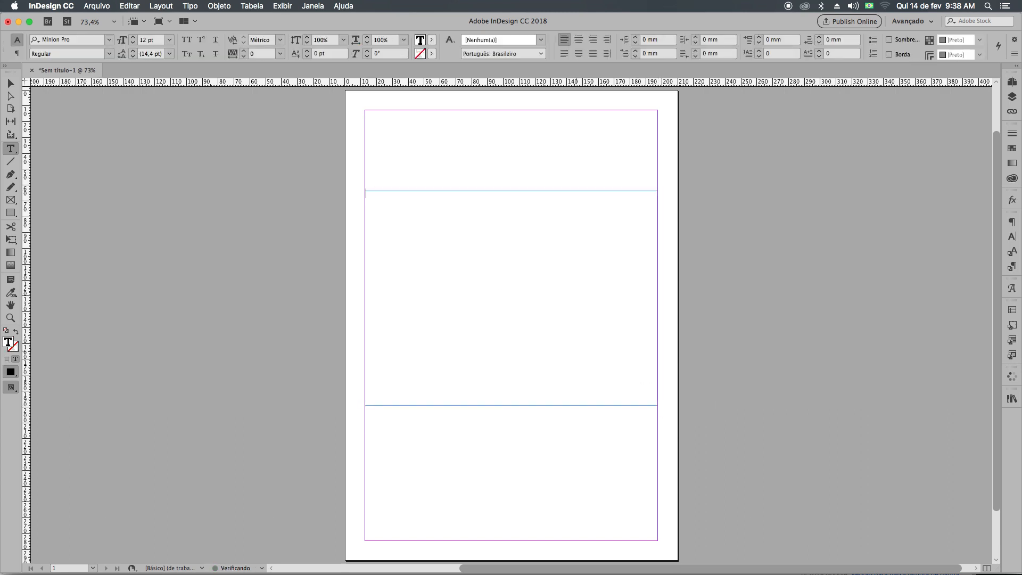
left_click(146, 39)
type("50")
key("Return")
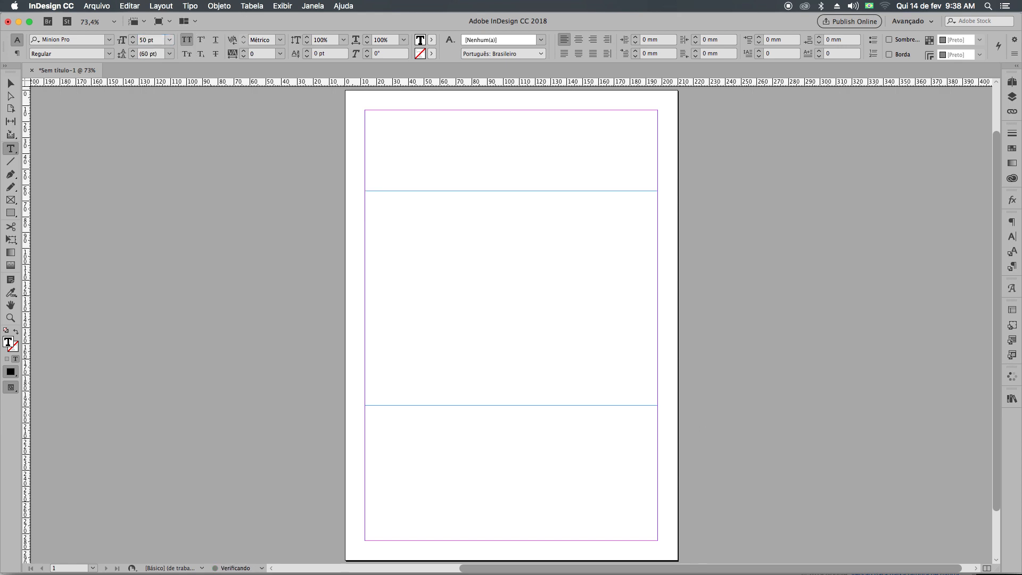
Enter the lines "BÁSICO = 10 AULAS" and "INTERMEDIÁRIO = 10 AULAS" in the text frame.
type("BÁSICO = 10 AULAS")
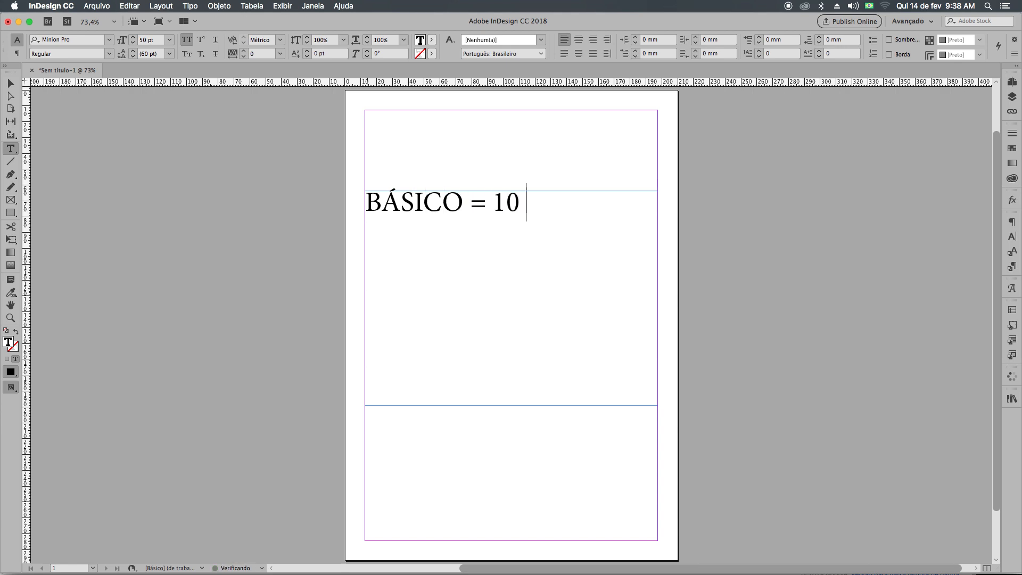
key("Return")
type("INTERMEDIA")
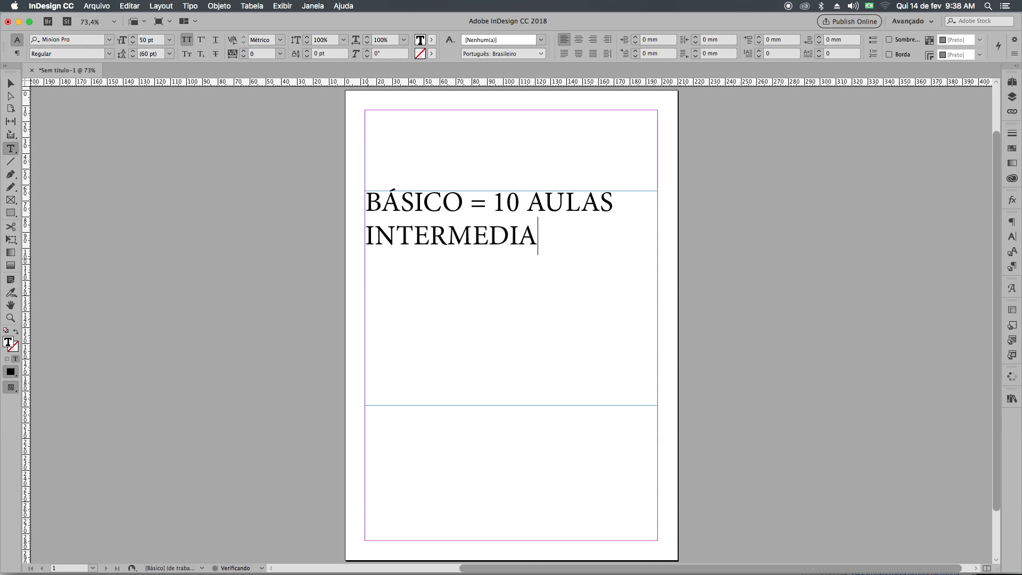
key("BackSpace")
type("ÁRIO = 10 AULA")
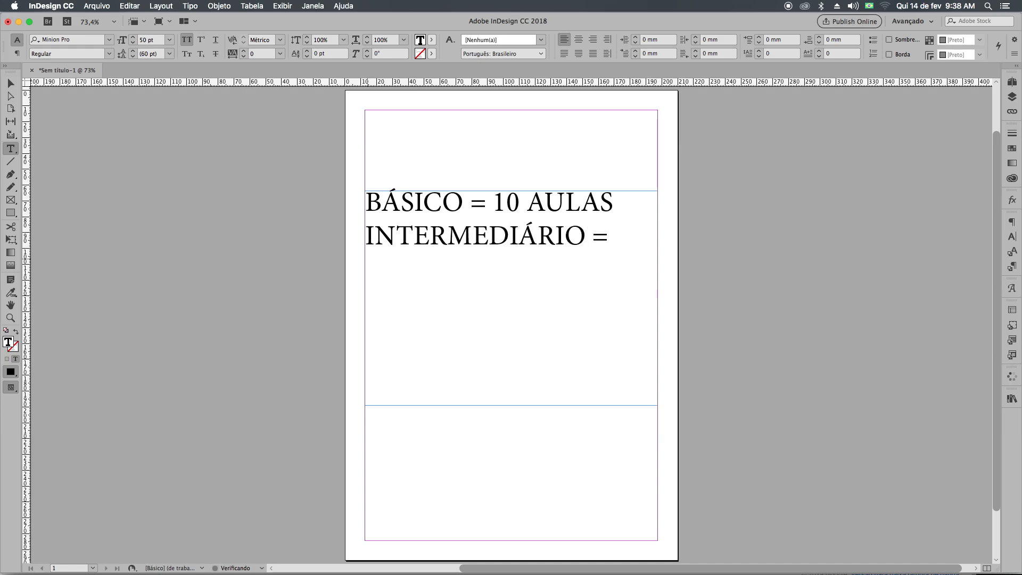
type("S")
Leave an empty line and add "AVANÇADO = 10" below the INTERMEDIÁRIO entry.
key("Return")
key("Return")
type("AVANÇADO = 401")
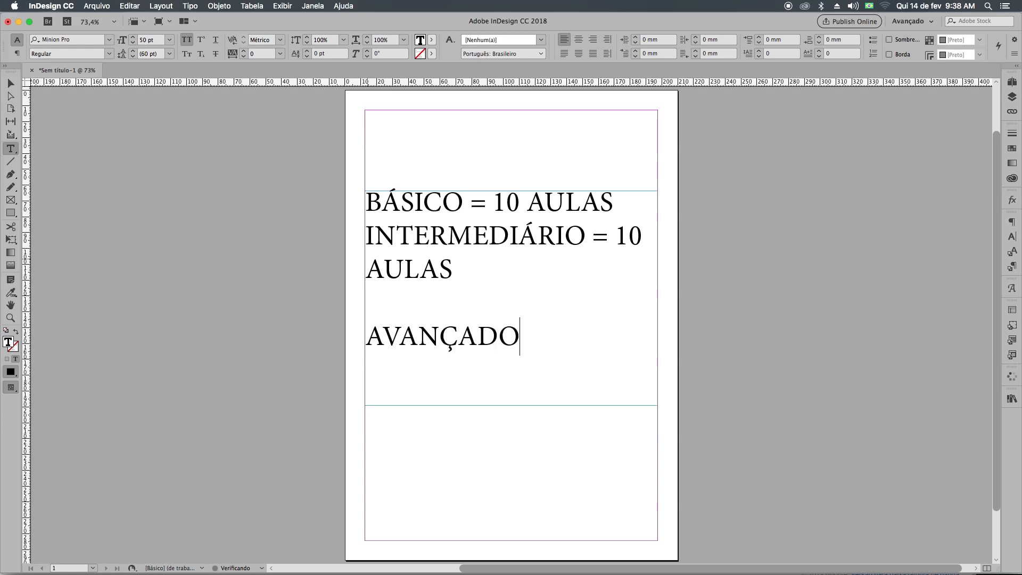
key("BackSpace")
key("BackSpace")
key("BackSpace")
type("10")
Add "MATERIAL DIDÁTICO DE APOIO." and "PDF OU EPUB" as further lines below the AVANÇADO entry.
key("Return")
type("JUNTO")
key("BackSpace")
key("BackSpace")
key("BackSpace")
key("BackSpace")
type("M")
key("BackSpace")
key("BackSpace")
type("MATERIAL DIDÁTICO")
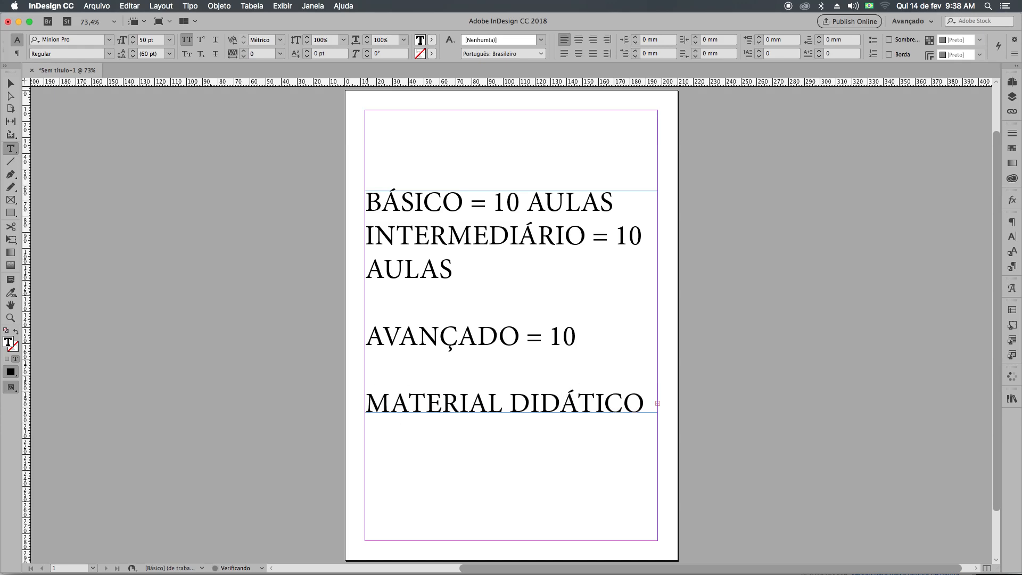
type(" DE APOIO.")
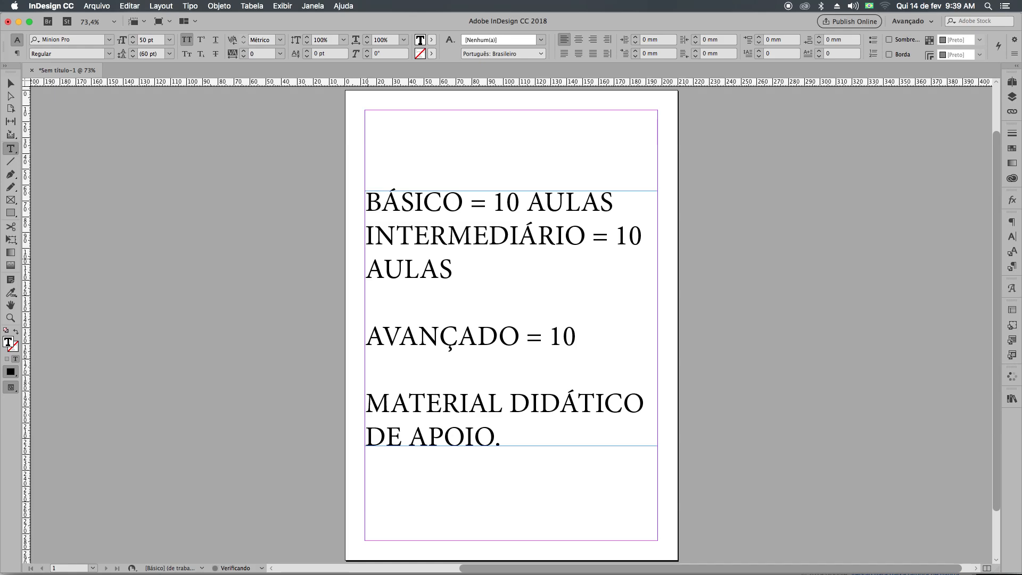
key("Return")
type("PDF OU EPUB")
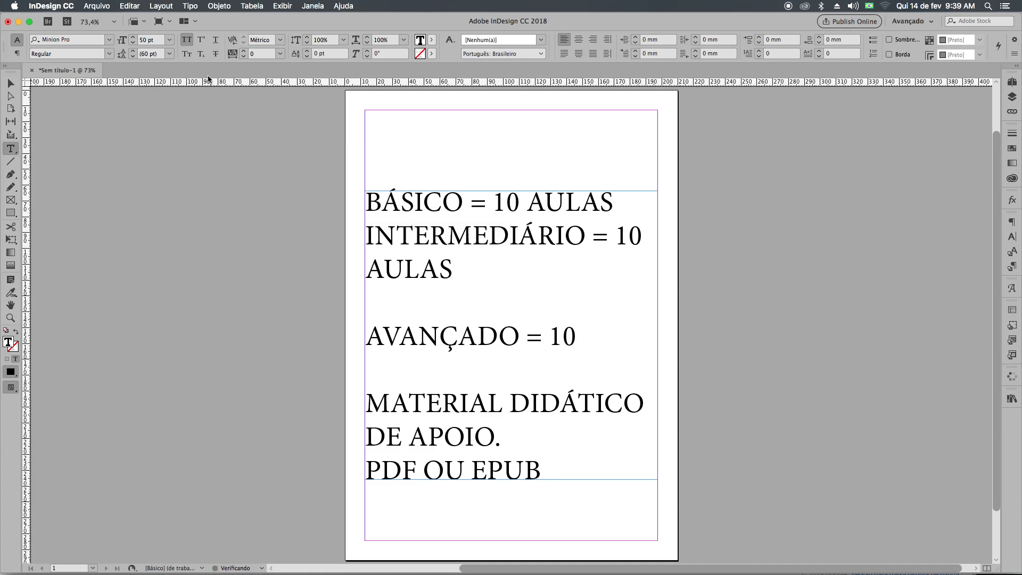
Move the text frame up near the page's top margin and extend its lower edge to the bottom margin.
left_click(9, 85)
left_click_drag(513, 366, 519, 323)
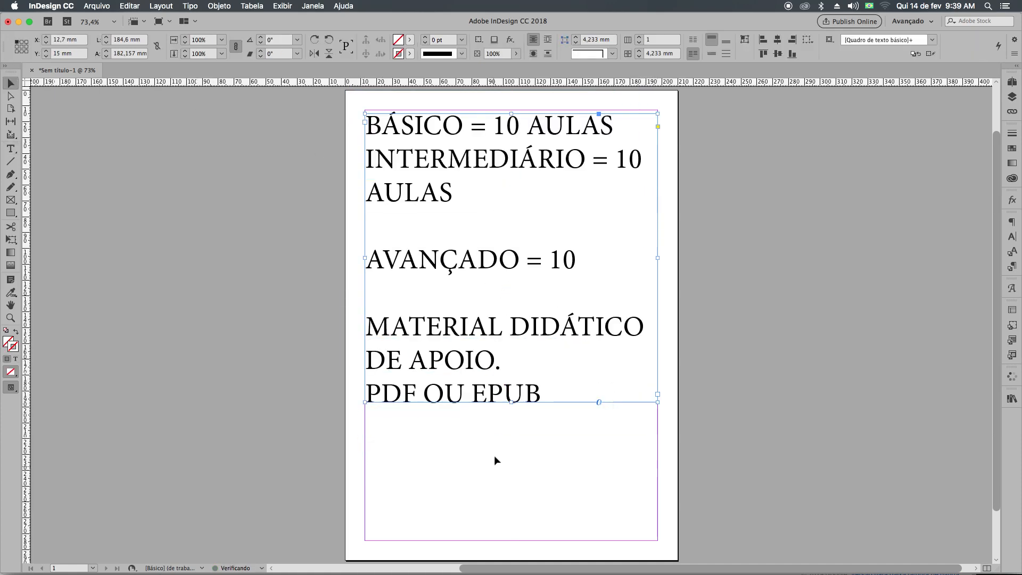
left_click_drag(514, 400, 515, 540)
Remove the empty lines above and below "AVANÇADO = 10".
double_click(404, 240)
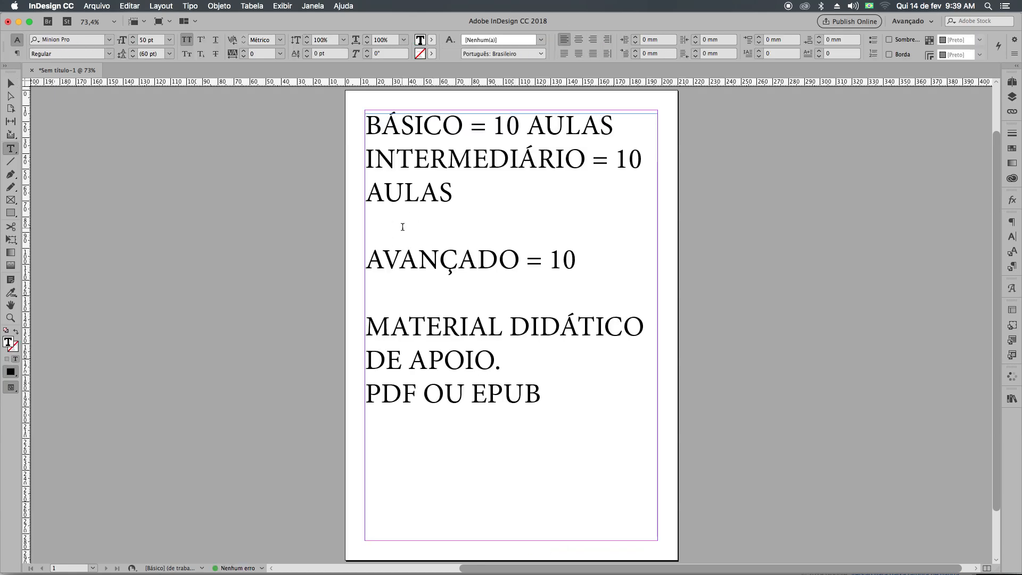
key("Delete")
left_click(385, 259)
key("Delete")
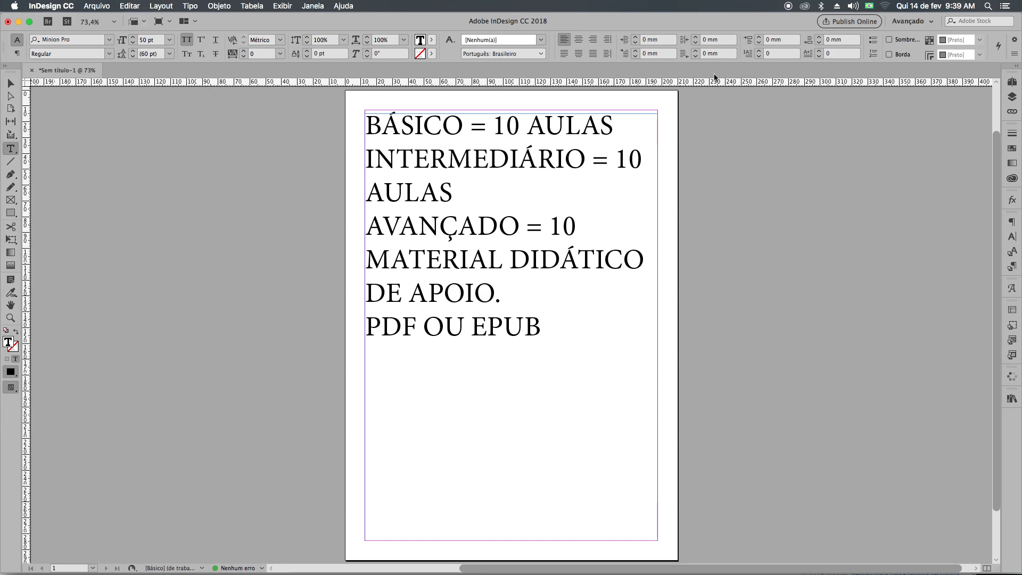
Set the text colour to the magenta swatch C=0 M=100 Y=0 K=0 and add "CERTIFICADO" at the end of the text.
left_click(1012, 148)
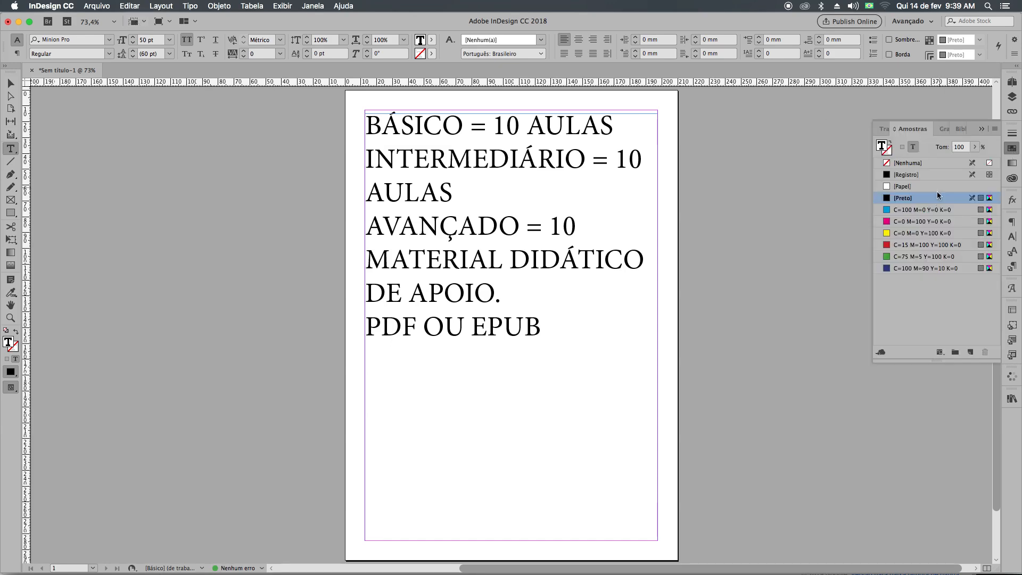
left_click(907, 223)
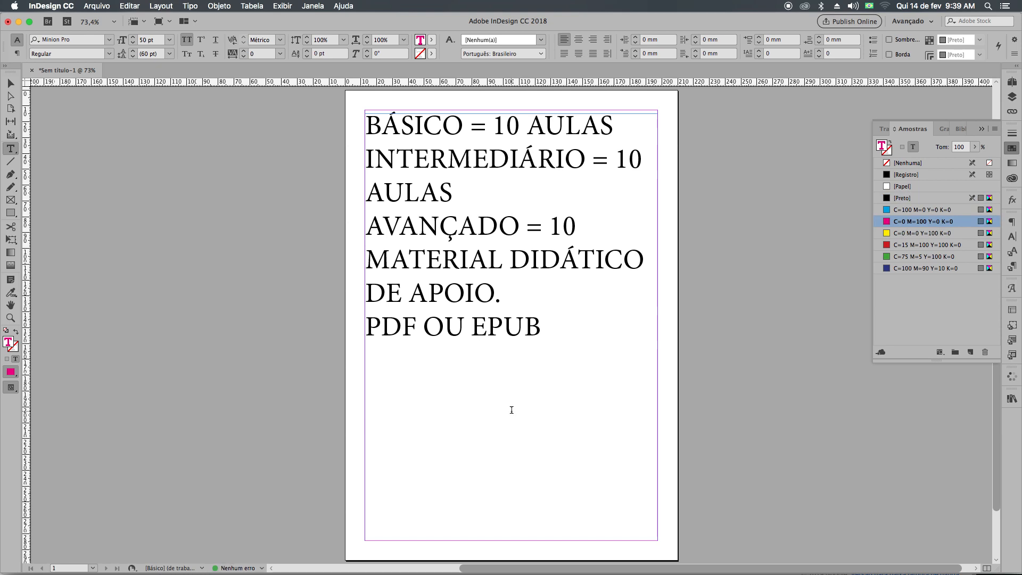
type("CERTIFICADO")
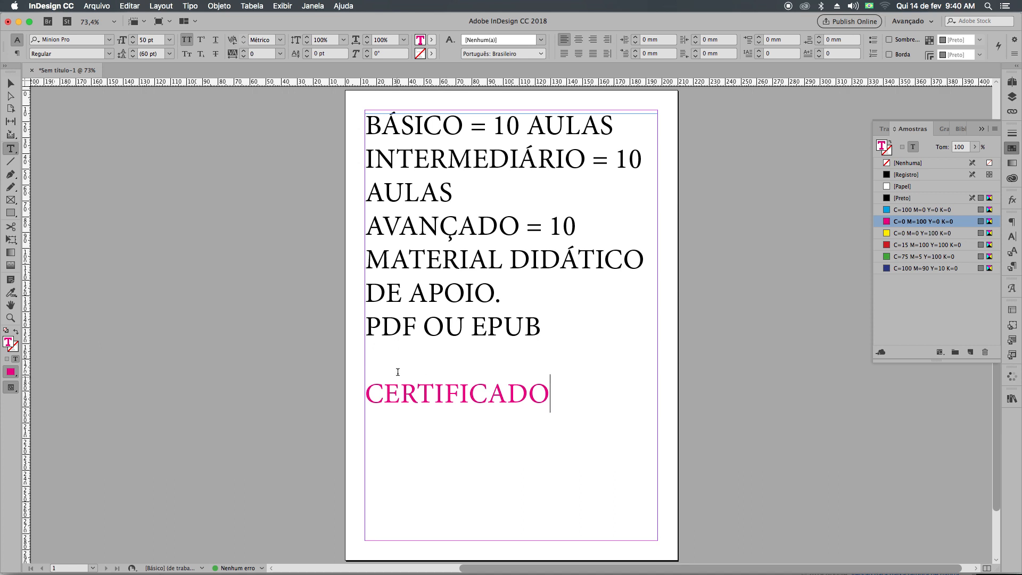
Insert "A GENTE FAZ UMA PROVA" on its own line above CERTIFICADO.
left_click(399, 370)
key("Return")
type("A GENTE ")
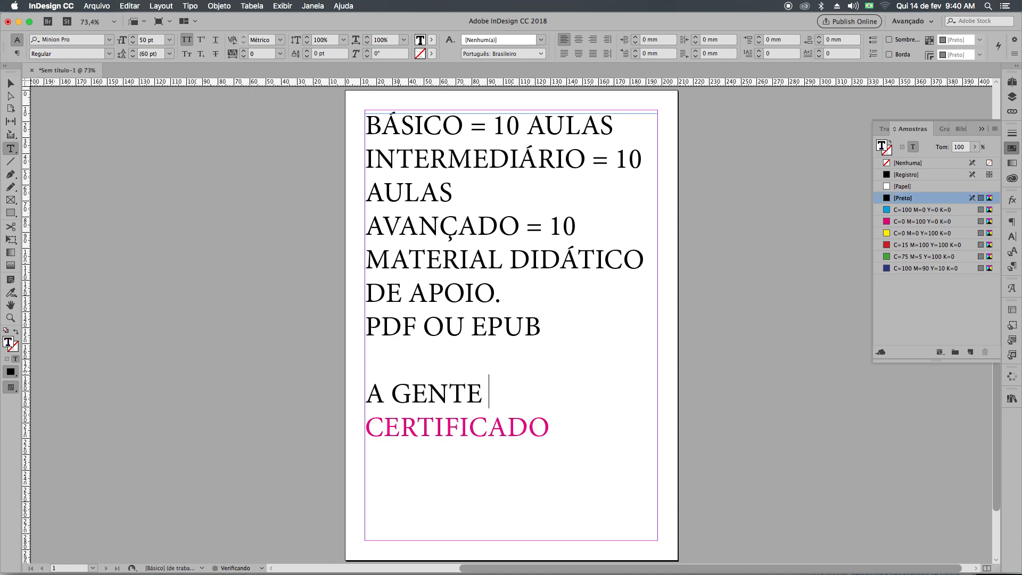
type("FAZ UMA PROVA")
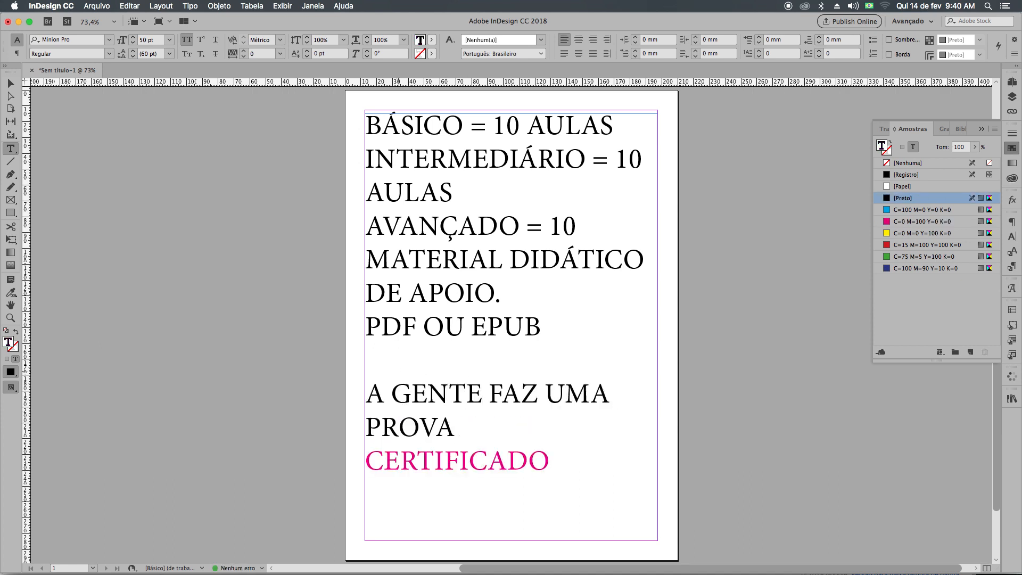
Colour the sentence "A GENTE FAZ UMA PROVA" with the red swatch C=15 M=100 Y=100 K=0.
left_click(444, 427)
left_click_drag(445, 427, 353, 393)
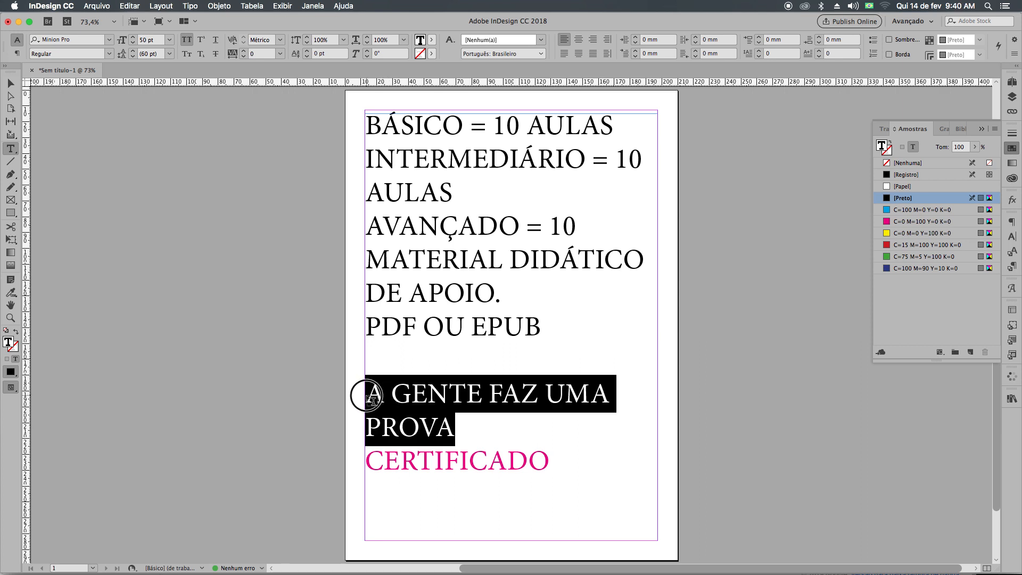
left_click(928, 245)
left_click(591, 485)
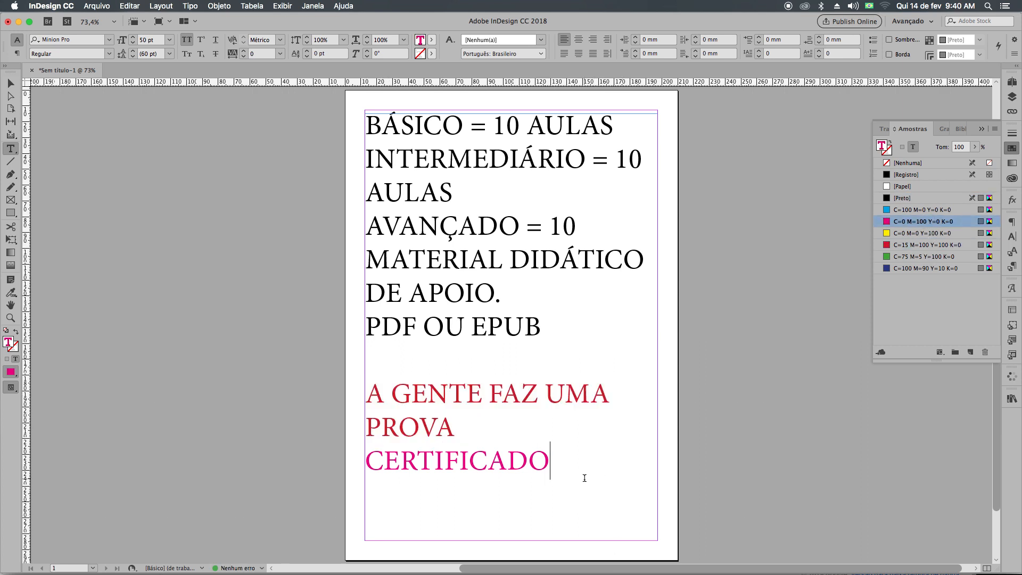
Add a line break after CERTIFICADO and insert a "-=====" separator line below "PDF OU EPUB".
key("Return")
left_click(479, 357)
key("Return")
key("Up")
type("-=====")
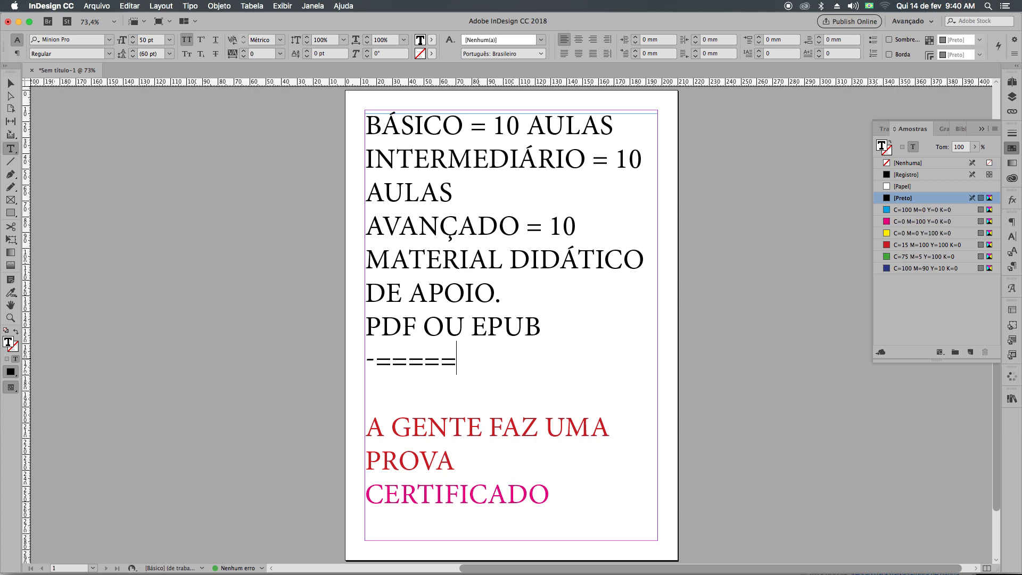
Continue the separator line with "TERMOS 5 AULAS AGENDAS PARA TIRAR DÚVIDAS VIA SKYPE!".
type("TERMOS 5 AULA")
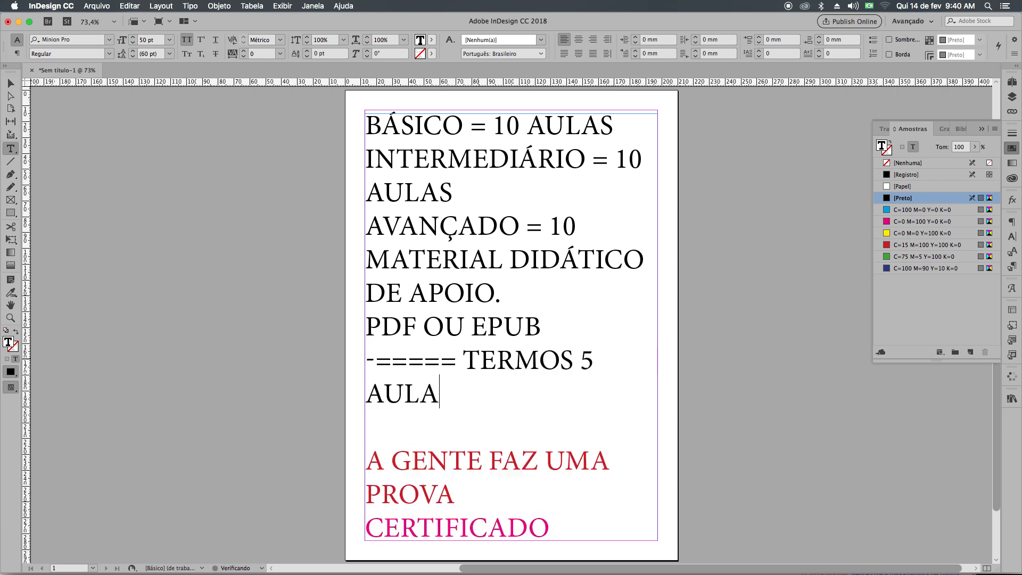
type("S AGENDA")
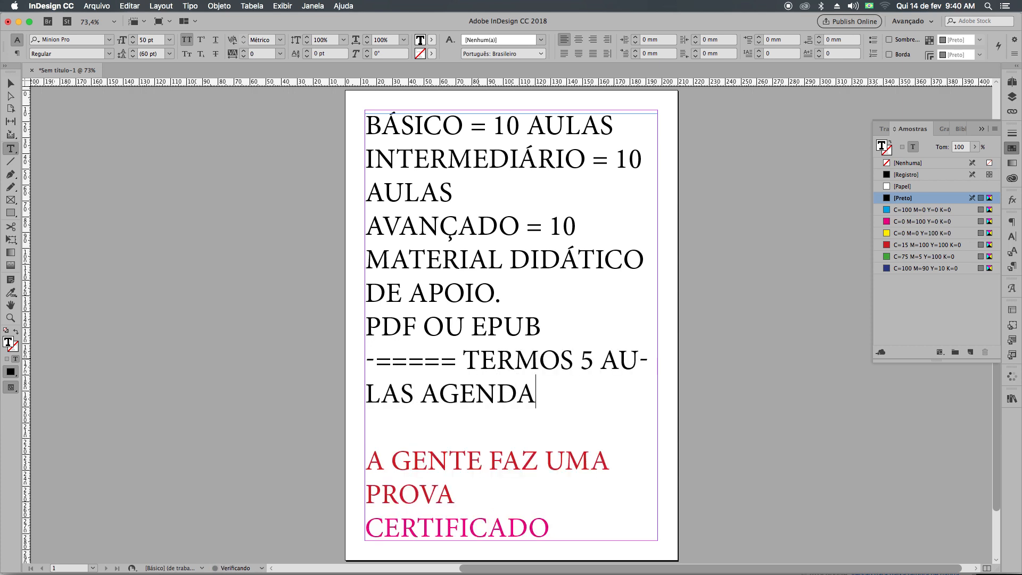
type("S PARA TIRAR D´UVI")
key("BackSpace")
key("BackSpace")
key("BackSpace")
key("BackSpace")
type("ÚVIDAS,")
key("BackSpace")
type("VIA")
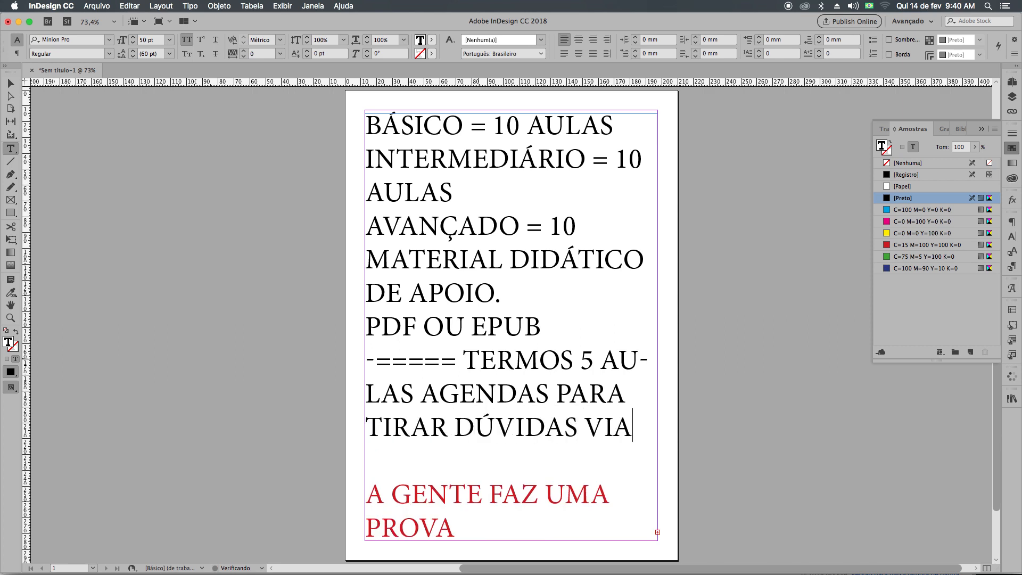
type(" SKYPE!")
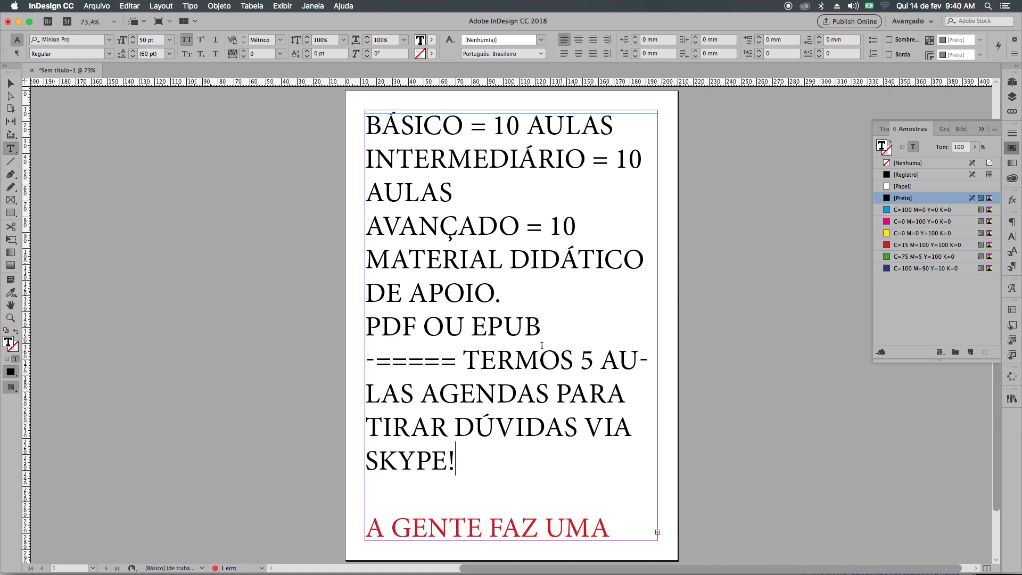
Reduce the text size of the lines from "BÁSICO = 10 AULAS" through "PDF OU EPUB" to 28 pt.
left_click_drag(541, 327, 353, 123)
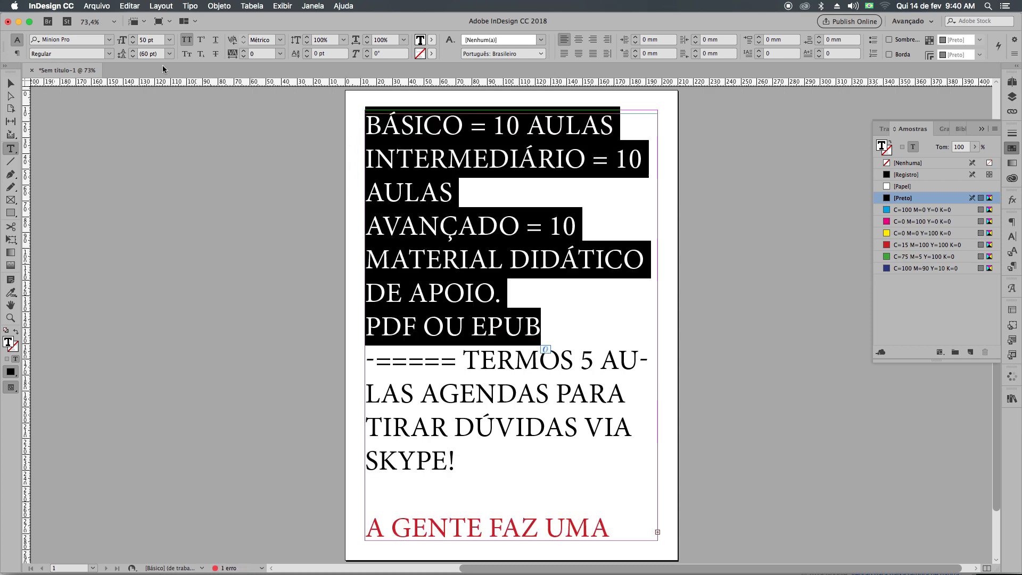
left_click(133, 43)
left_click(134, 43)
left_click(134, 43)
left_click(133, 43)
left_click(134, 43)
left_click(134, 43)
left_click(134, 44)
left_click(134, 43)
left_click(134, 43)
left_click(133, 44)
left_click(134, 43)
left_click(133, 43)
left_click(134, 43)
left_click(133, 43)
left_click(134, 44)
left_click(134, 43)
left_click(134, 43)
left_click(134, 43)
left_click(454, 239)
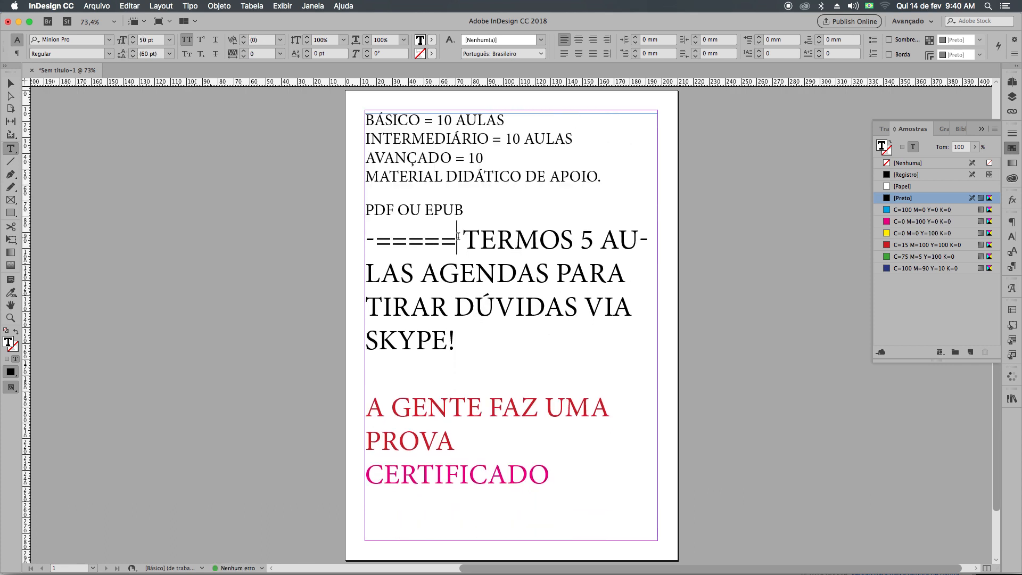
Insert the heading "INDESIGN!!!!!" above the BÁSICO line and centre it.
left_click(371, 122)
key("Return")
key("Up")
type("INDESIGN!!!!!")
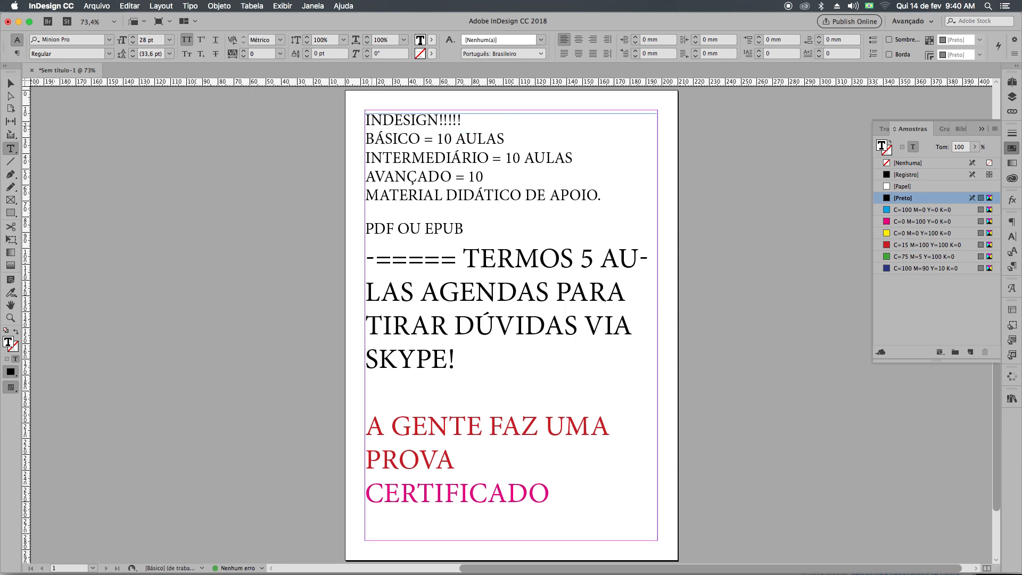
key("shift+Home")
key("super+shift+c")
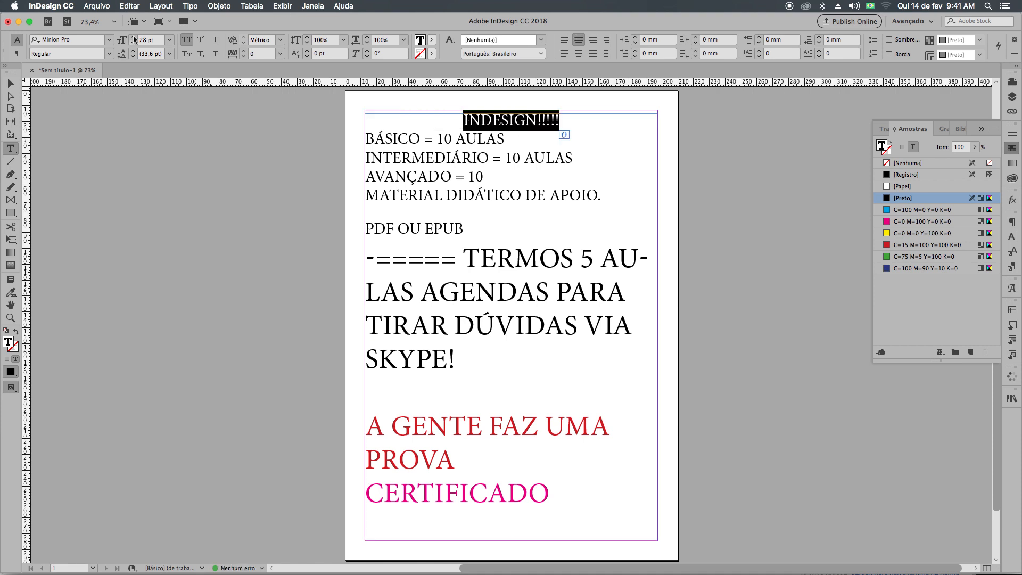
Enlarge the INDESIGN heading to 47 pt and deselect it.
left_click(134, 37)
left_click(134, 37)
left_click(134, 37)
left_click(133, 38)
left_click(134, 38)
left_click(134, 37)
left_click(134, 38)
left_click(133, 38)
left_click(134, 37)
left_click(134, 37)
left_click(133, 38)
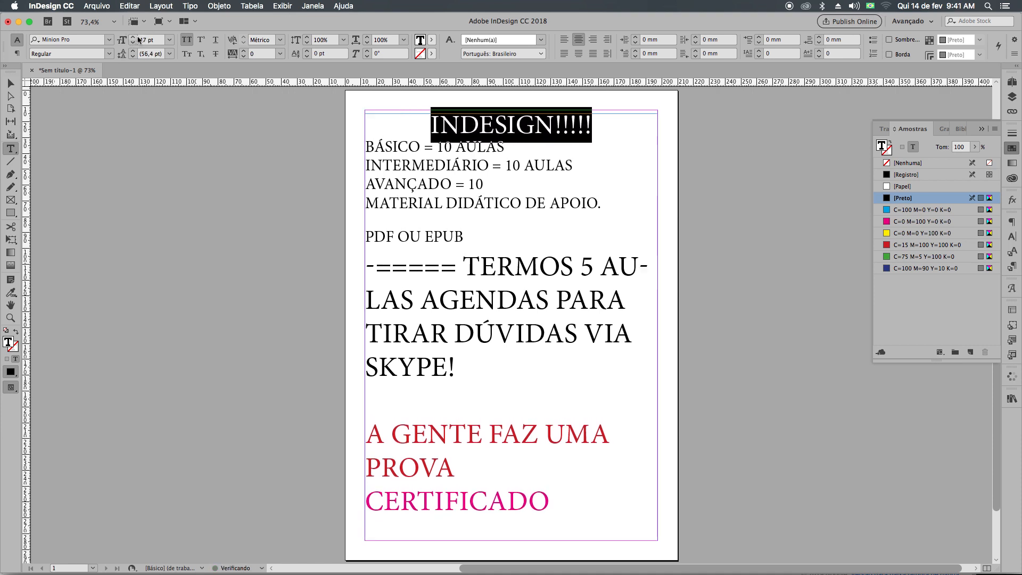
left_click(522, 139)
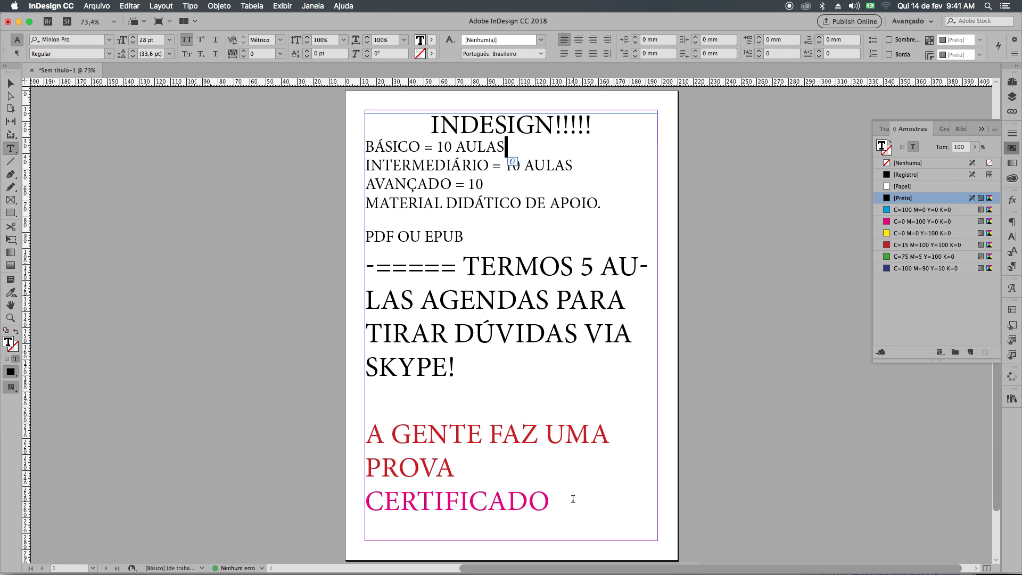
left_click(543, 426)
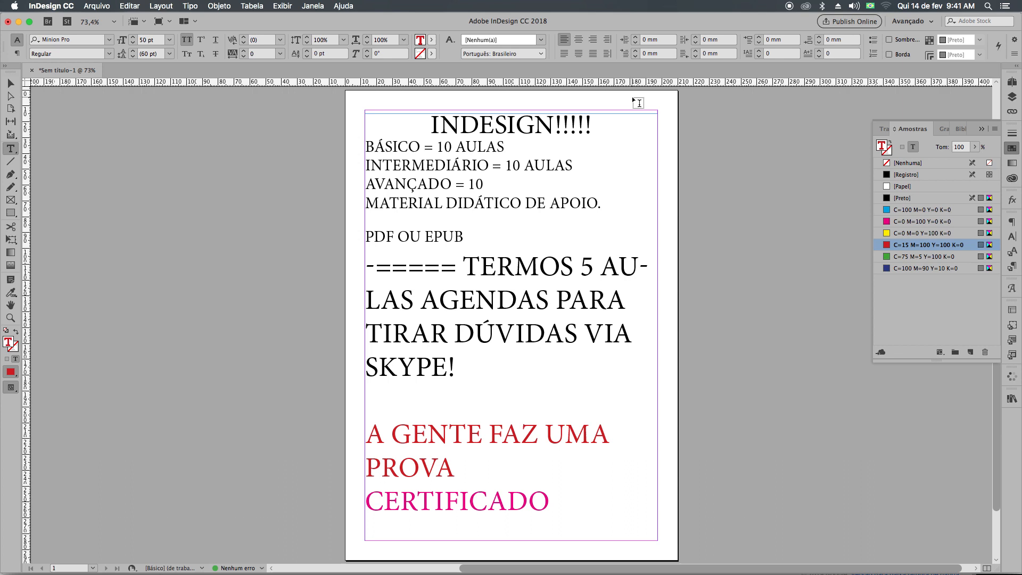
Add two new pages after page 1, forming the facing spread 2-3.
left_click(1012, 81)
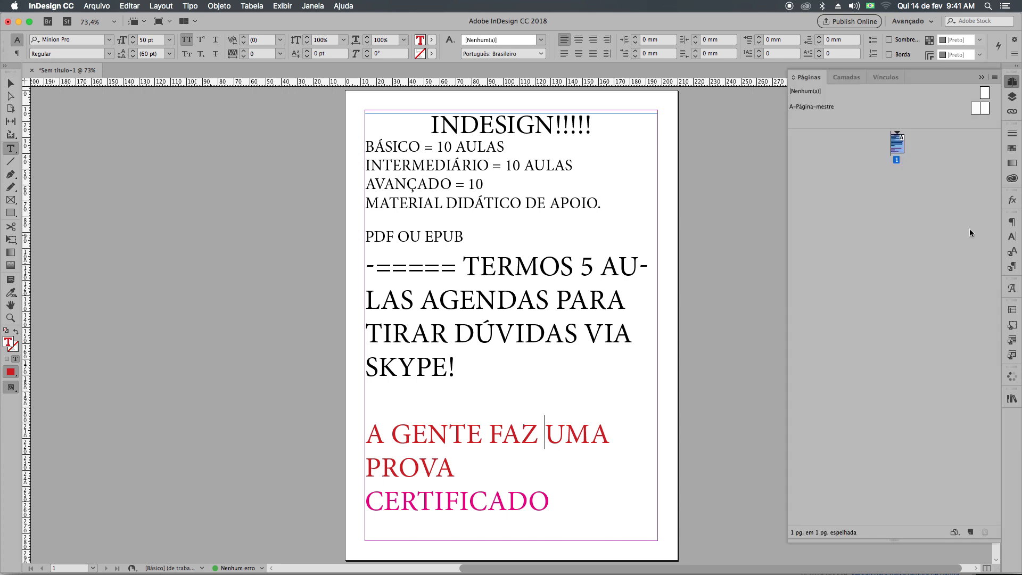
left_click(958, 532)
left_click(958, 533)
left_click(971, 532)
left_click(970, 532)
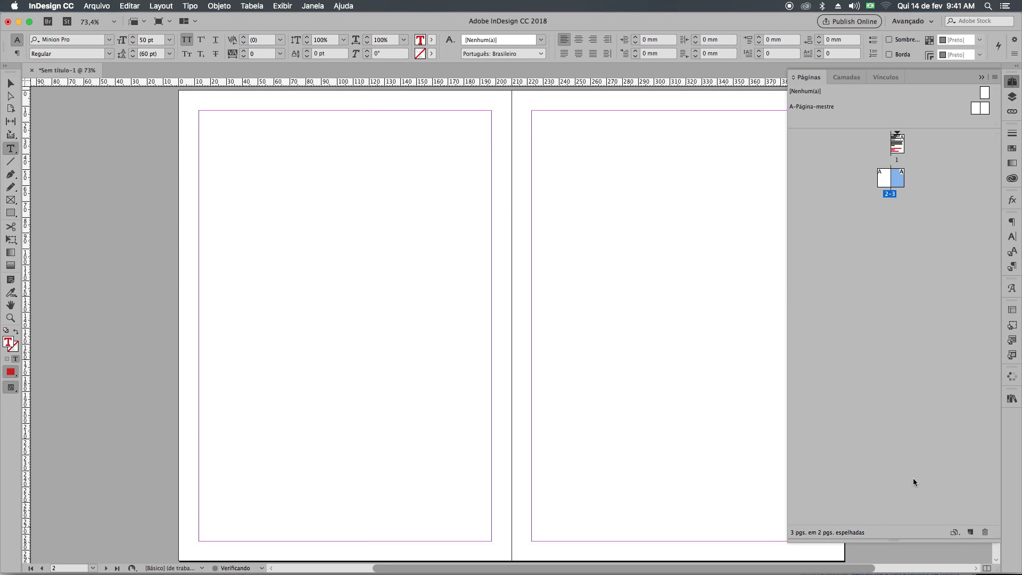
Copy the course text frame from page 1 to page 2 and position it inside the page margins.
left_click(11, 83)
left_click(155, 392)
scroll(155, 393, "up", 8)
scroll(155, 393, "right", 3)
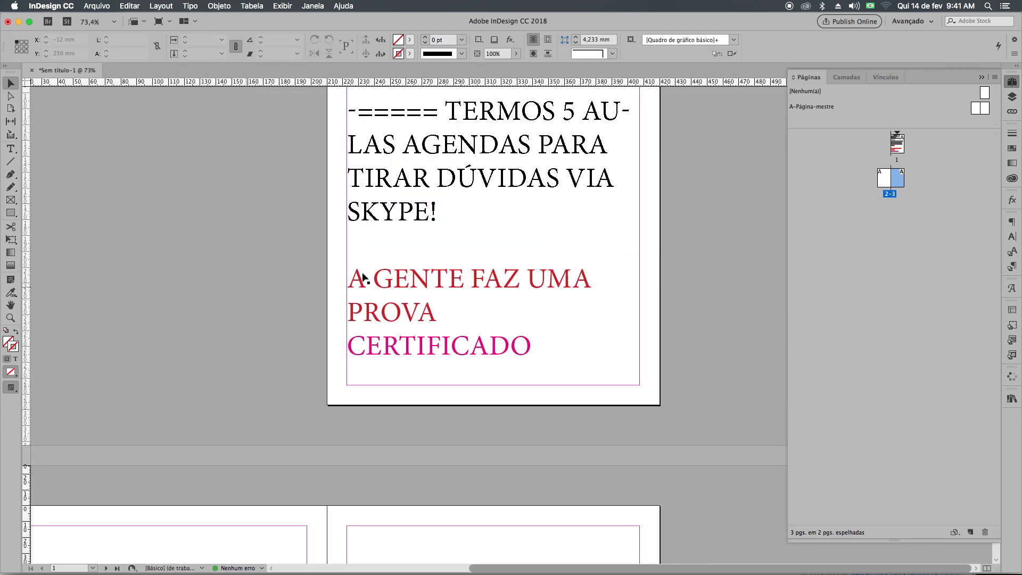
left_click(363, 269)
scroll(364, 271, "down", 10)
scroll(221, 330, "left", 4)
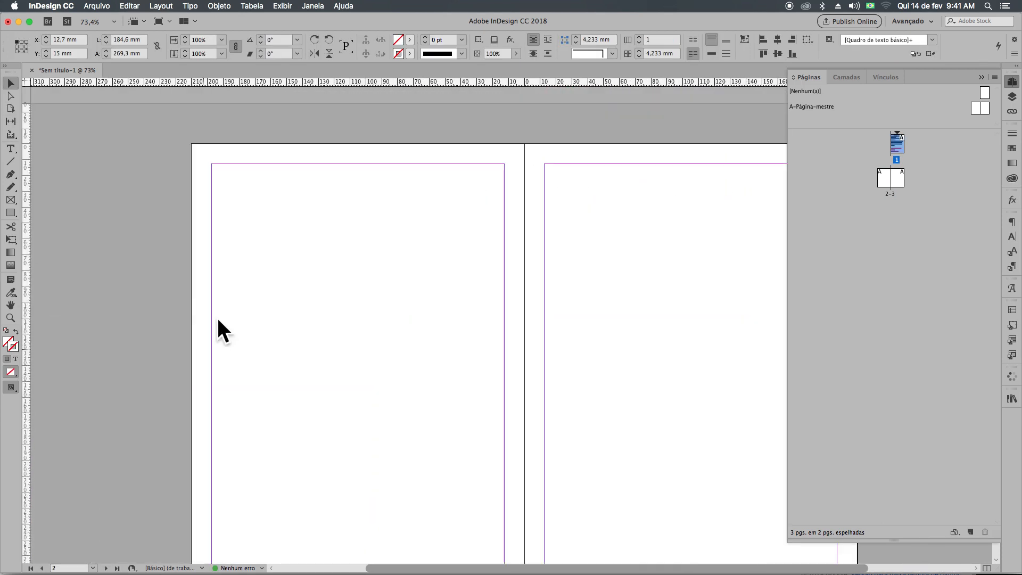
key("super+v")
left_click(344, 303)
scroll(345, 303, "up", 4)
scroll(345, 304, "right", 1)
left_click_drag(352, 250, 304, 230)
Draw a text frame about 168 × 201 mm on page 3 and begin it with "QUAL" in 30 pt Arial Black.
scroll(151, 196, "right", 5)
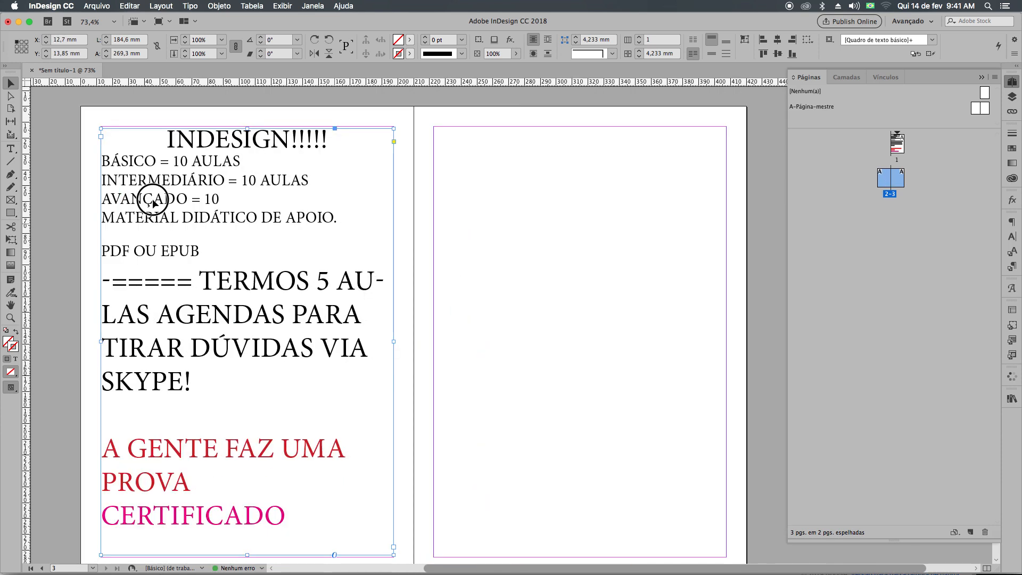
key("t")
left_click_drag(364, 135, 631, 452)
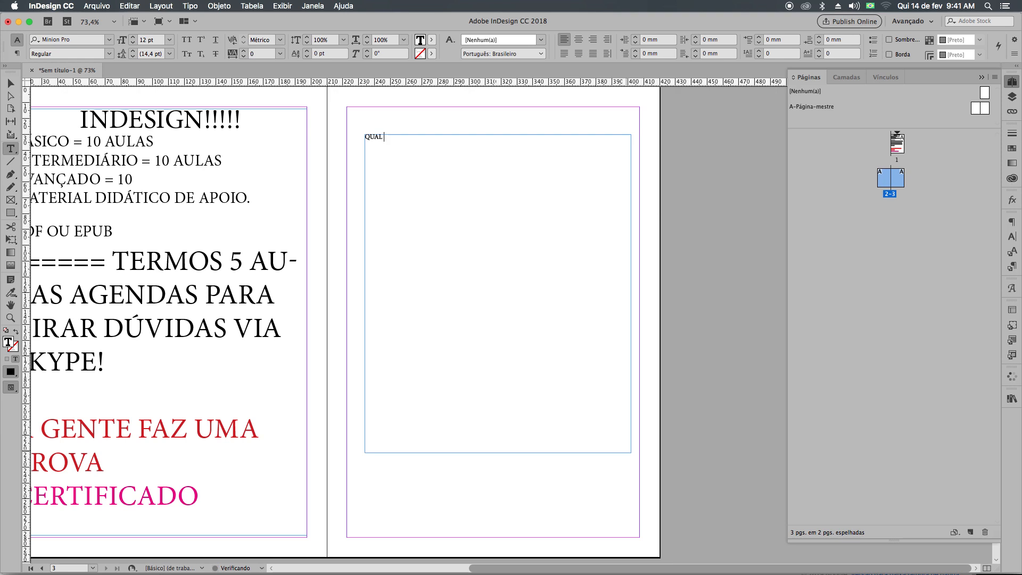
key("super+a")
left_click(99, 42)
type("AR")
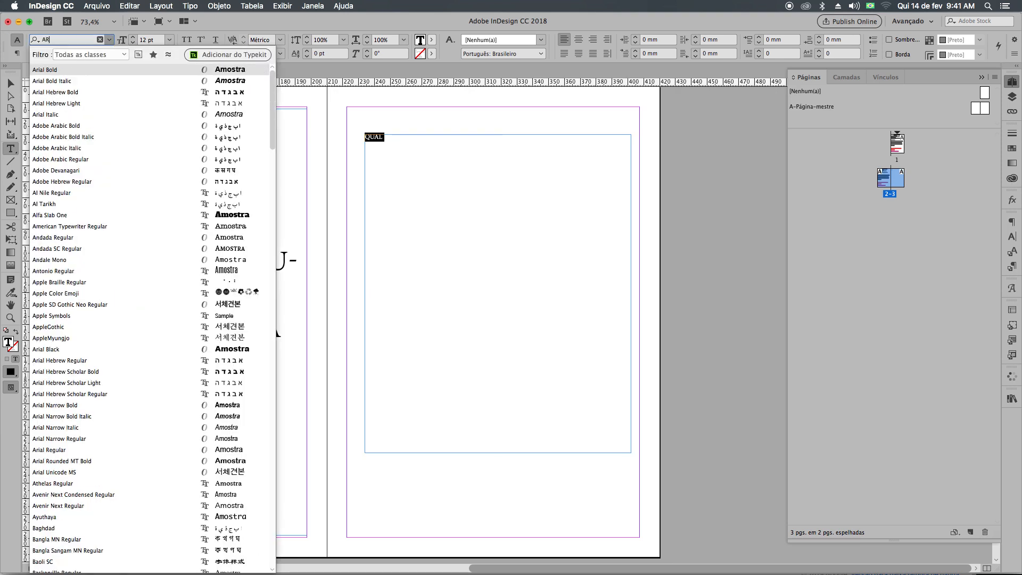
type("IAL")
key("Return")
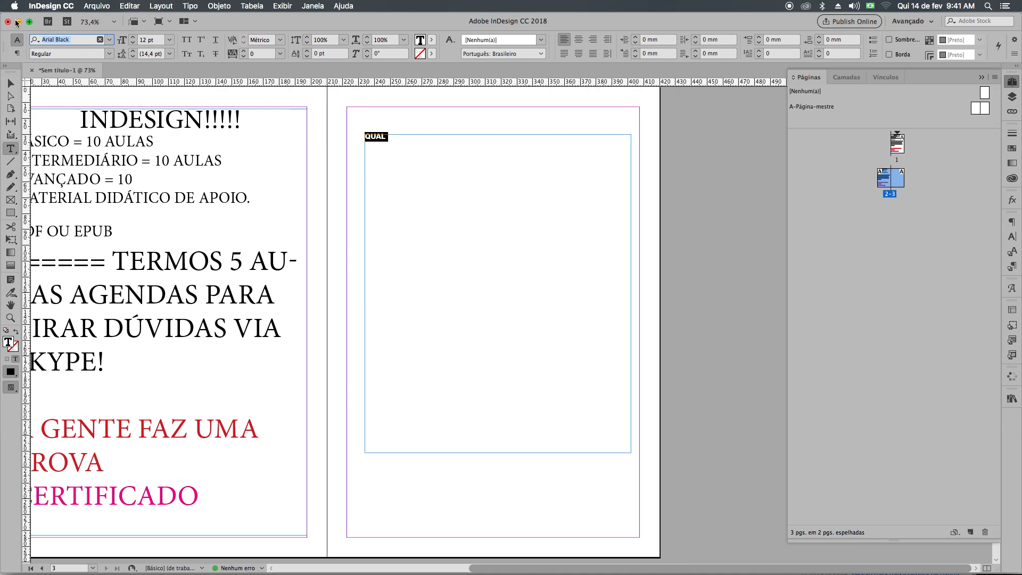
left_click(144, 39)
type("30")
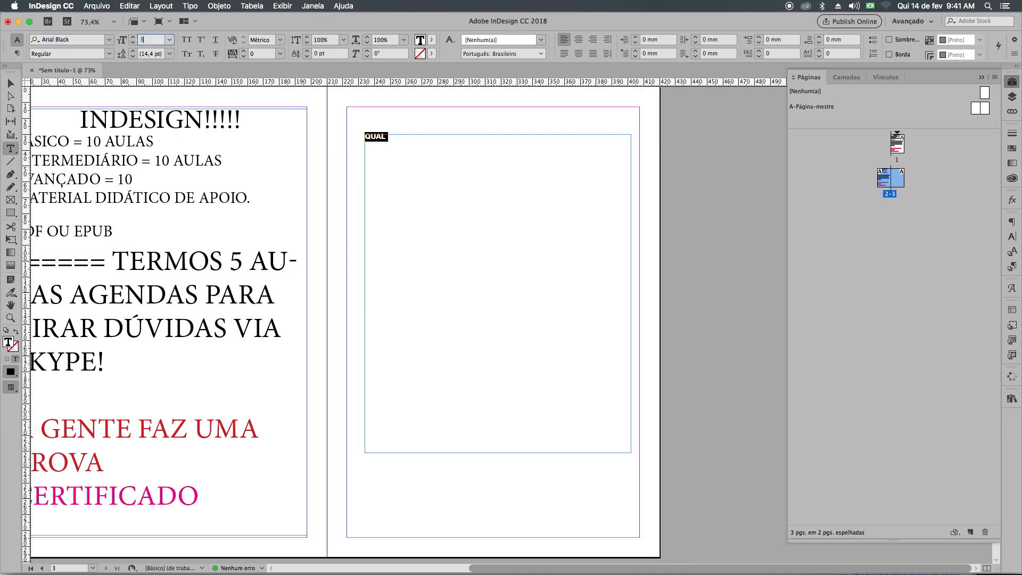
key("Return")
Complete the first line on page 3 as "QUAL O VALOR JUSTO?".
key("Right")
type("OP")
key("BackSpace")
type("VALOR JUSTO?")
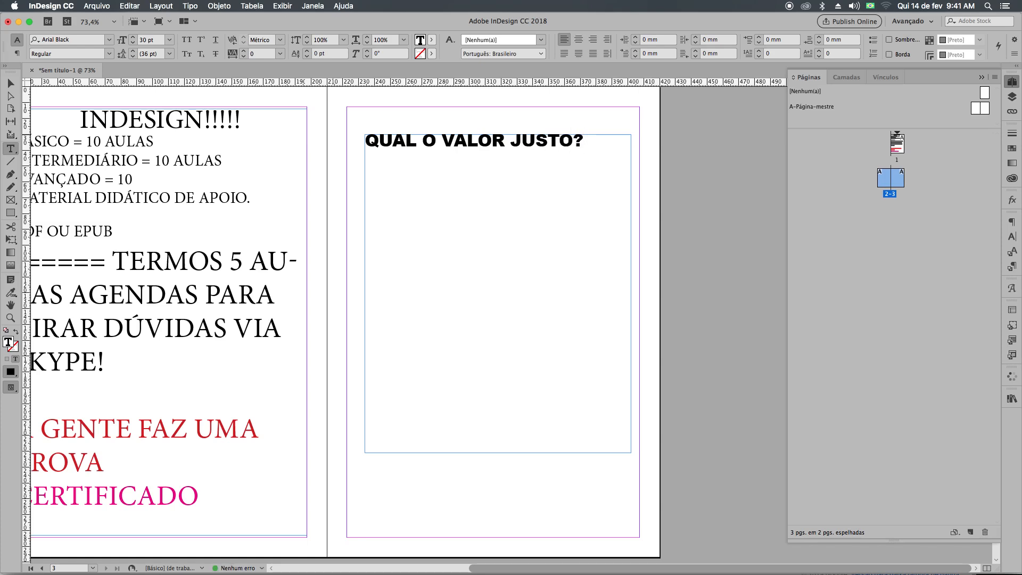
Add the paragraph "QUANTO VCS PAGARIAM POR TUDO ISSO?" below the first question.
key("Return")
type("QUAN")
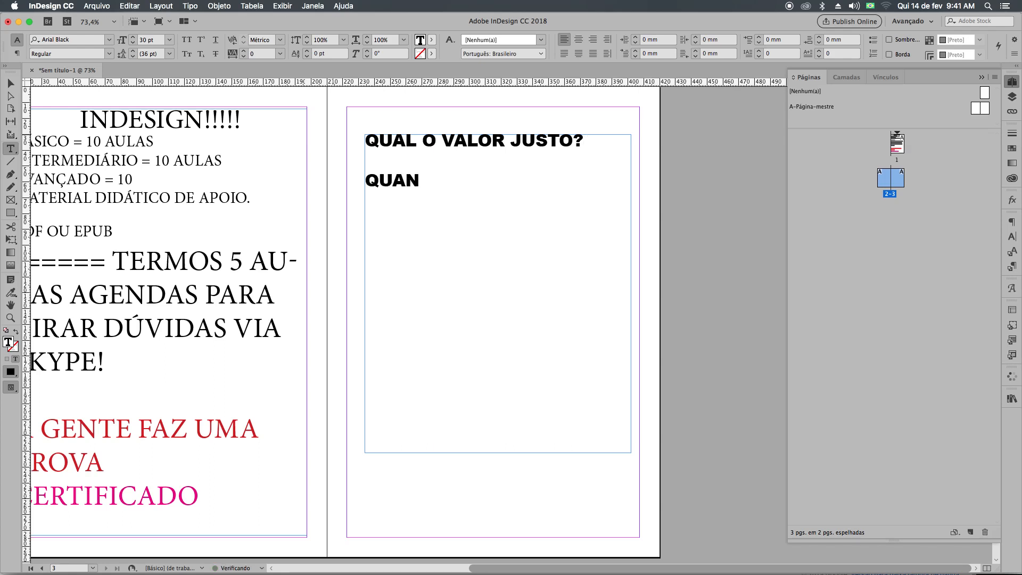
type("TO VCS PAGARIAM POR TUDO ISSO?")
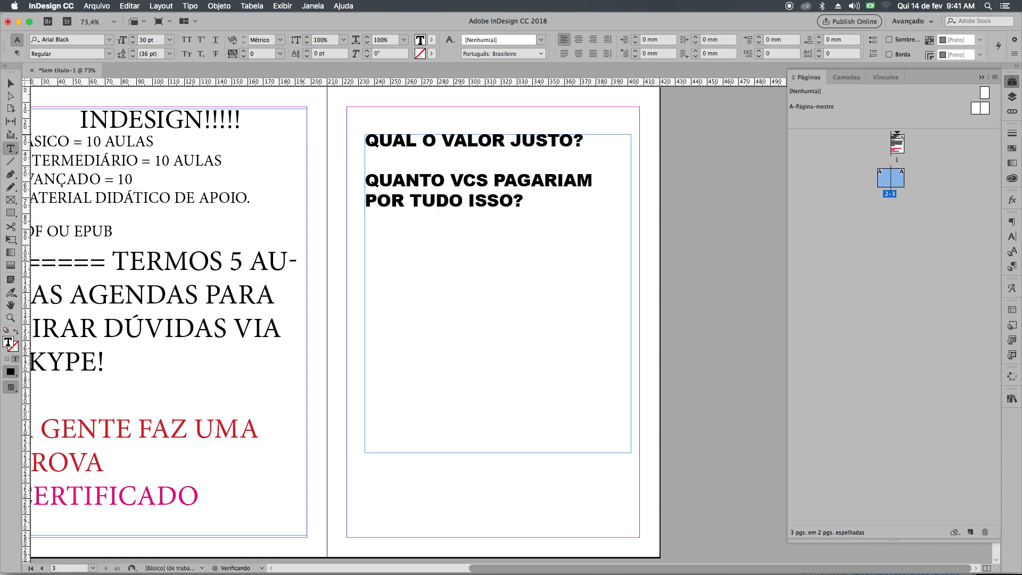
Add the paragraph "E EM QUANTAS VEZES VCS ACHAM QUE FICAM BOM DIVIDIR O VALOR??" and finish editing the text.
key("Return")
type("E EM QUANTA")
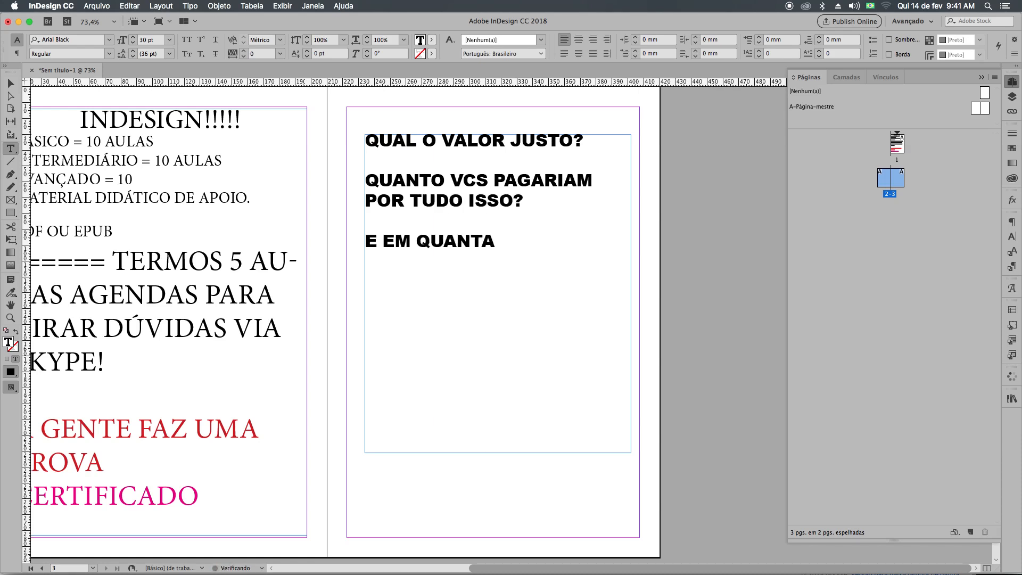
type("S VEZES VCS ACH")
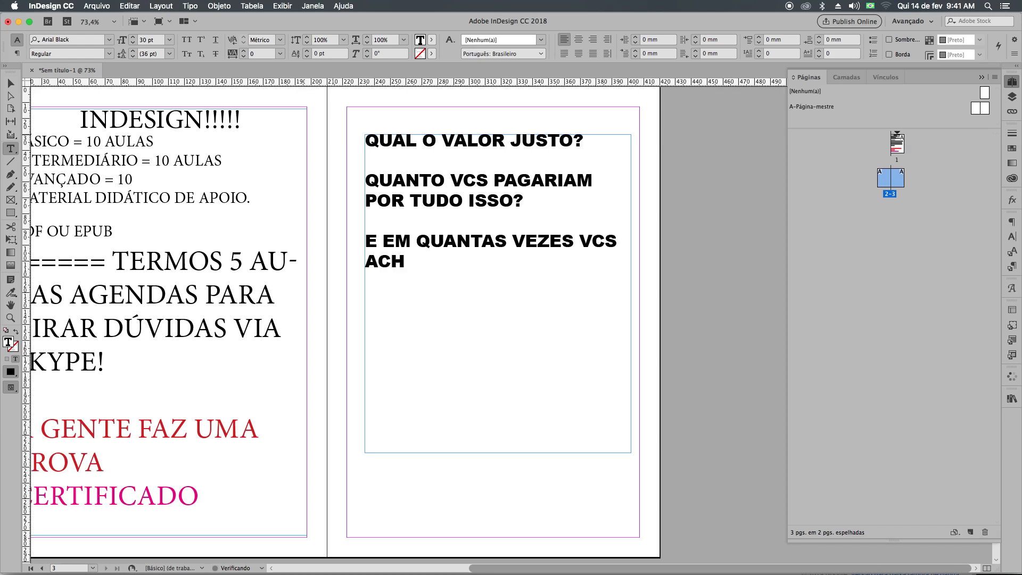
type("AM QUE FICAM BOM ")
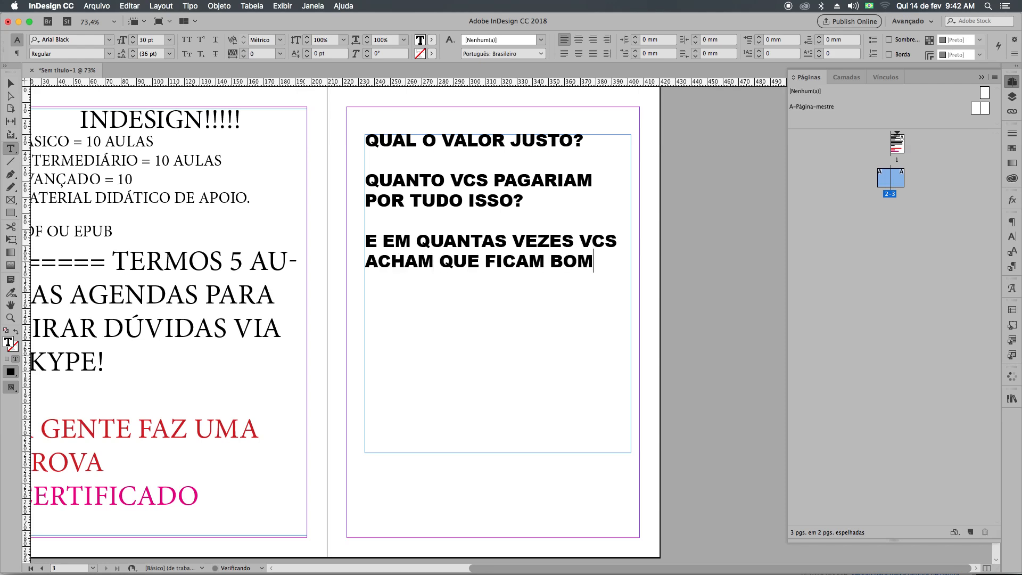
type(" DIVIDIR O VALOR")
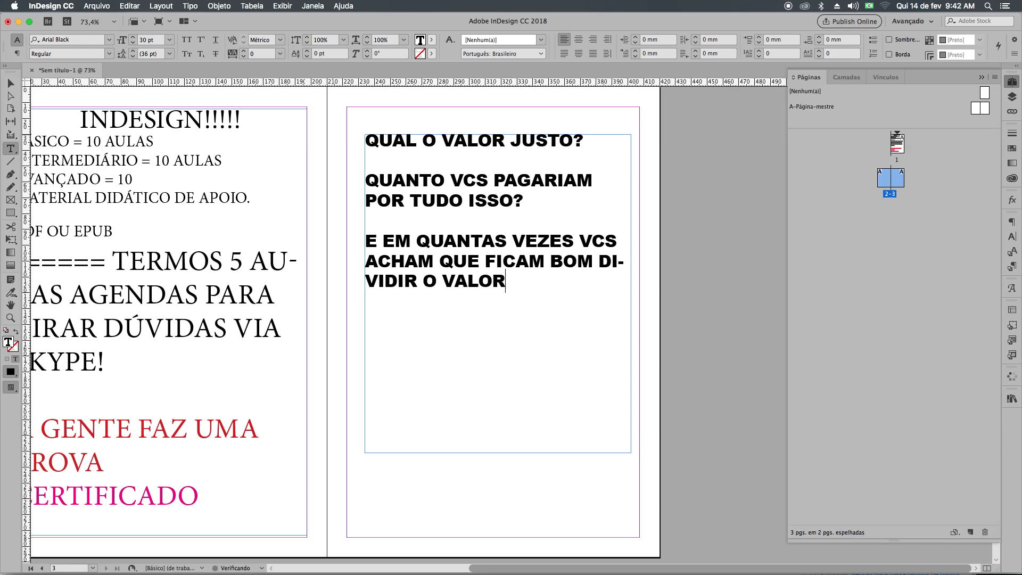
type("??")
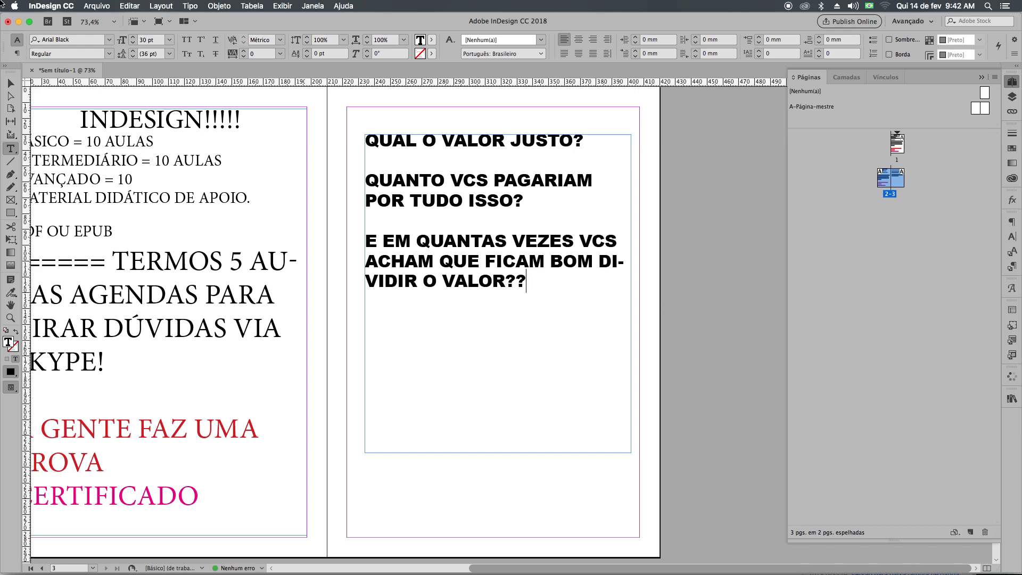
left_click(7, 78)
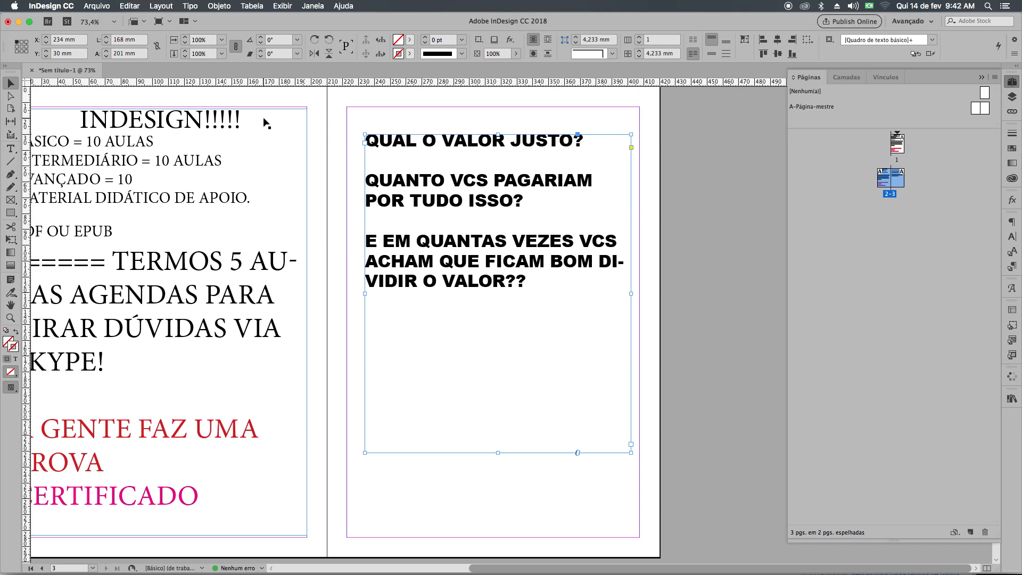
Delete all the text in the course overview frame on page 1.
scroll(360, 187, "up", 10)
scroll(325, 344, "up", 4)
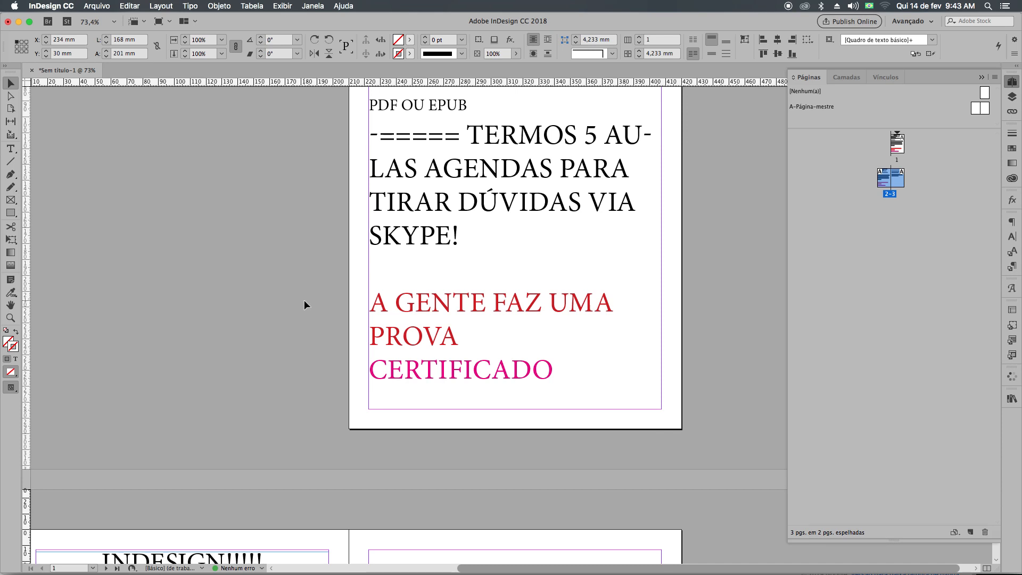
scroll(304, 299, "up", 5)
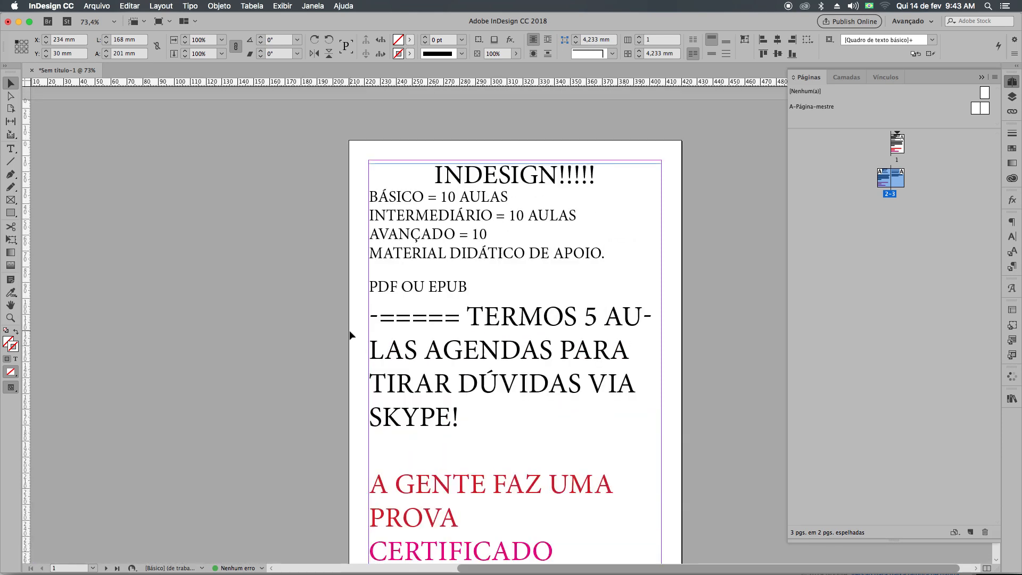
triple_click(376, 328)
key("super+a")
key("Right")
key("super+a")
key("BackSpace")
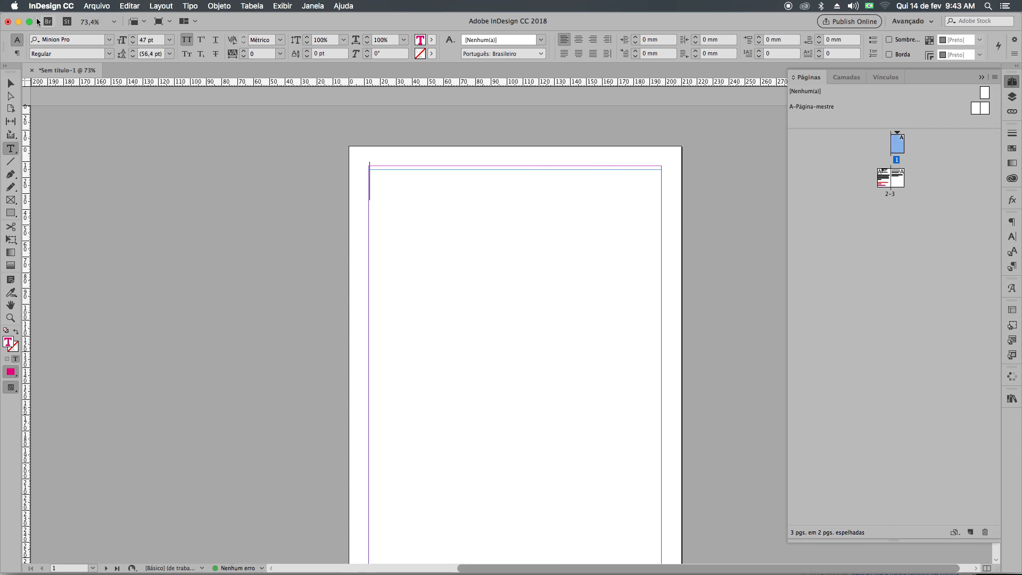
Delete pages 2-3 together with their objects and remove the empty text frame from page 1.
left_click(10, 83)
left_click(884, 178)
left_click(898, 178, "shift")
left_click(985, 533)
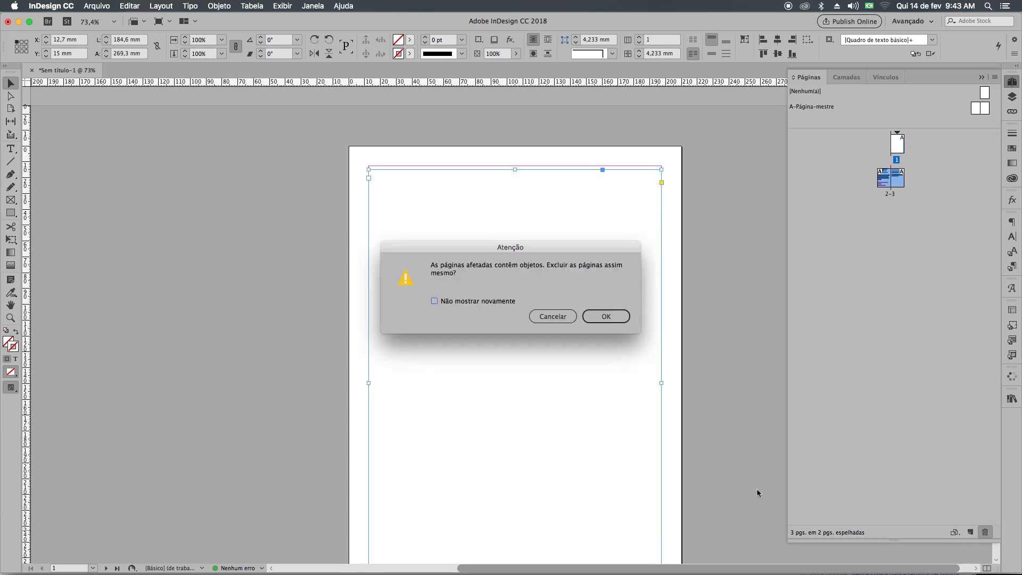
left_click(599, 316)
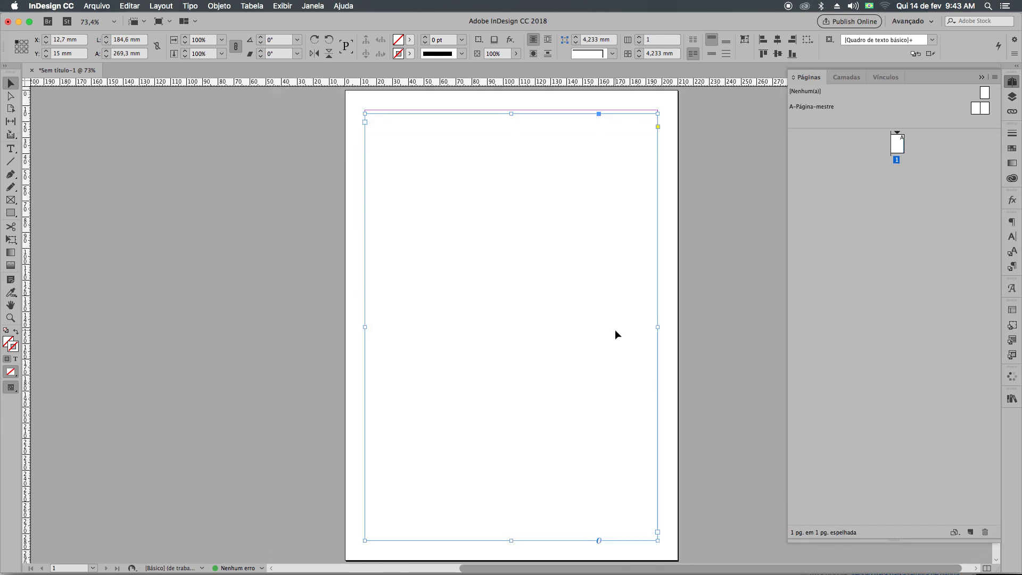
key("Delete")
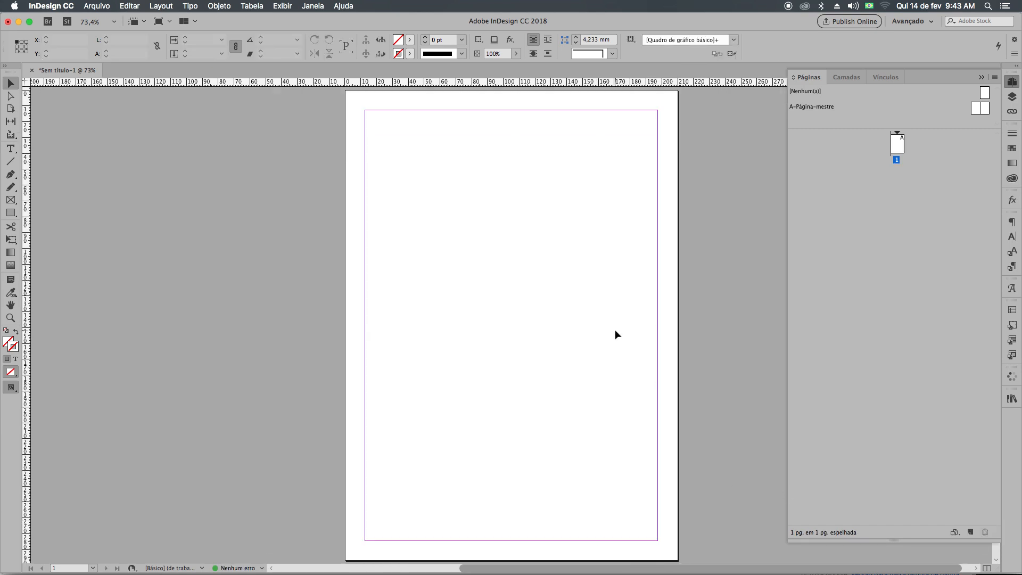
key("super+s")
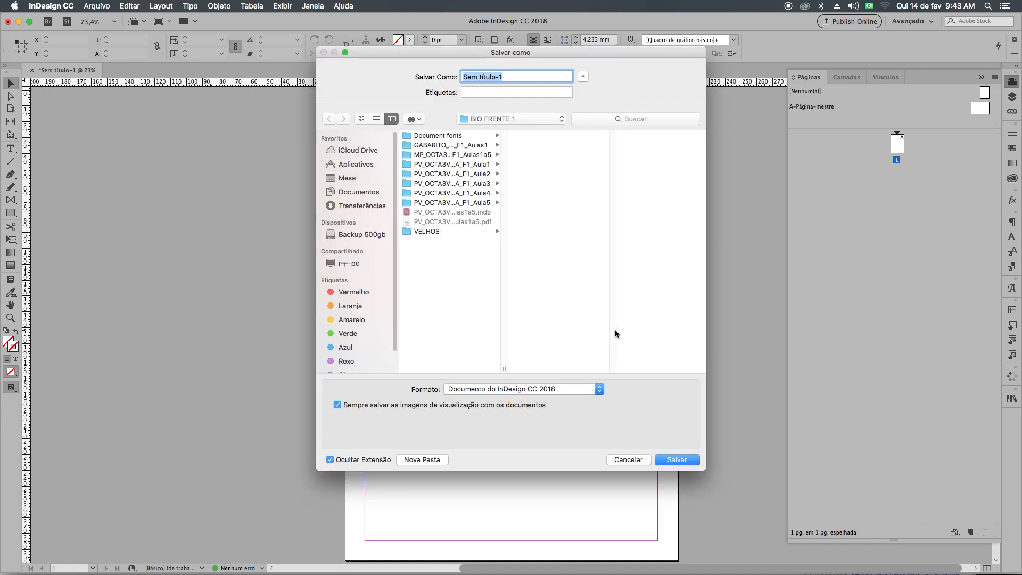
left_click(624, 462)
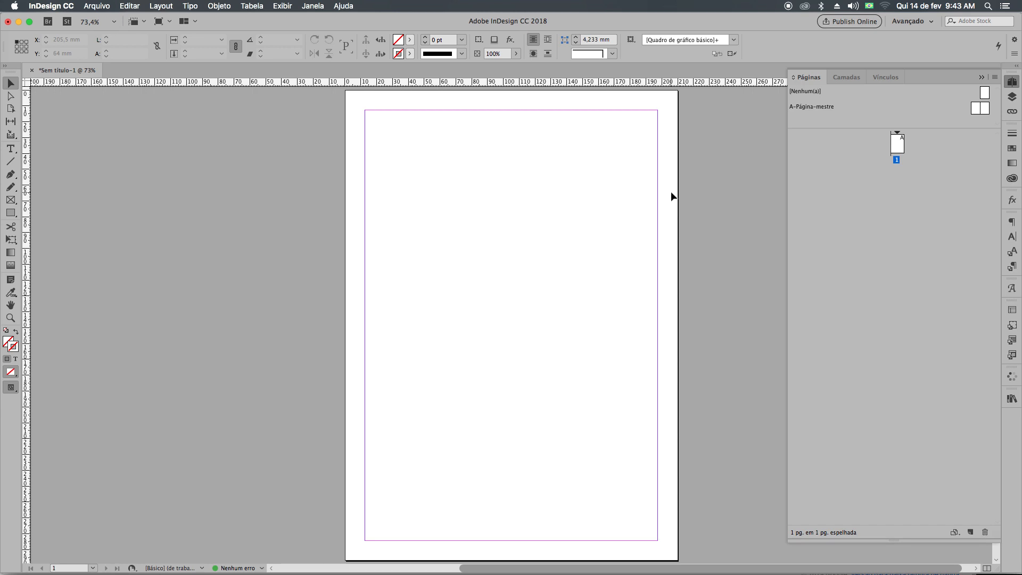
Draw a rectangular graphic frame about 96 × 129 mm from the page's upper-left margin corner, with a yellow stroke and a C=100 M=0 Y=0 K=0 fill.
left_click(11, 200)
mouse_move(365, 110)
left_mouse_down()
mouse_move(472, 324)
mouse_move(541, 326)
mouse_move(517, 315)
left_mouse_up()
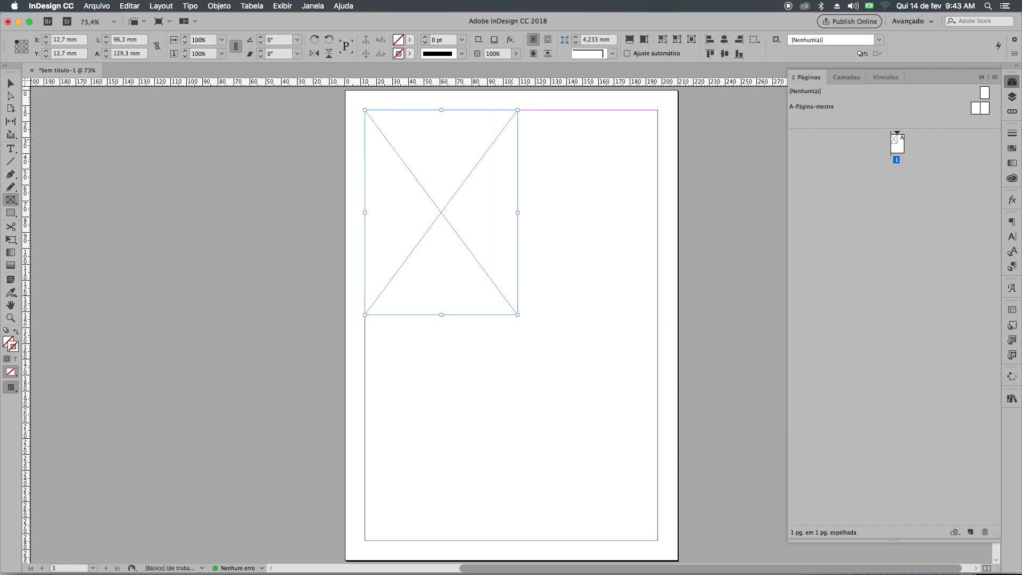
left_click(1012, 148)
left_click(951, 233)
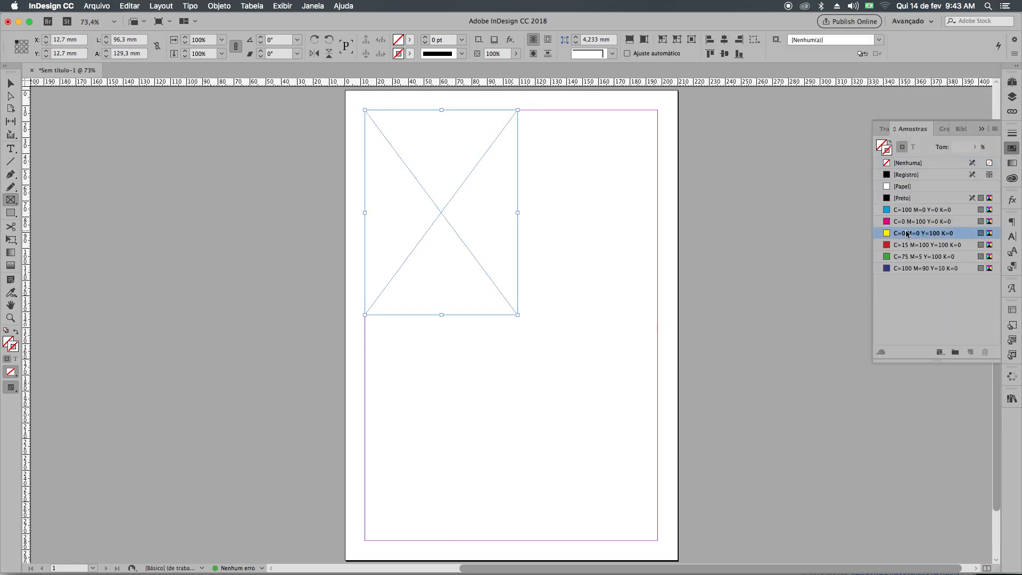
left_click(878, 148)
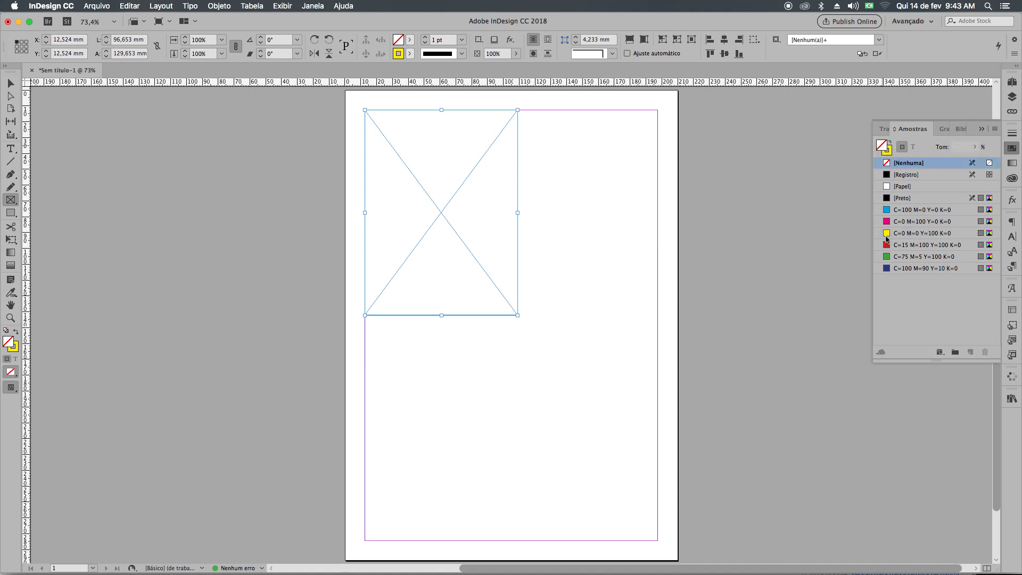
left_click(884, 213)
left_click(11, 84)
left_click(141, 253)
Draw a text frame about 185 × 134 mm below the blue frame, spanning both side margins down to the bottom margin.
left_click(12, 151)
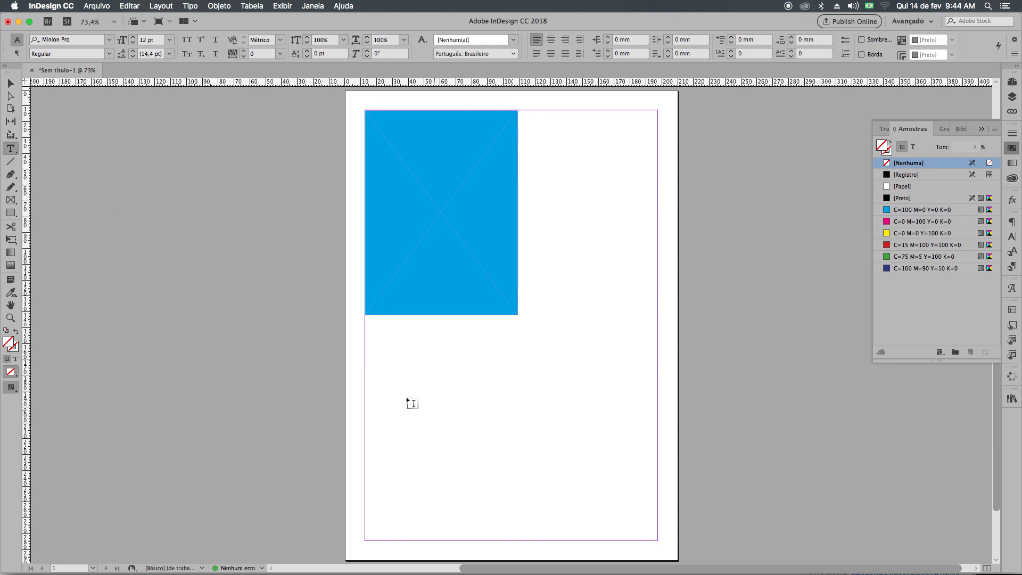
left_click_drag(374, 328, 657, 540)
key("Escape")
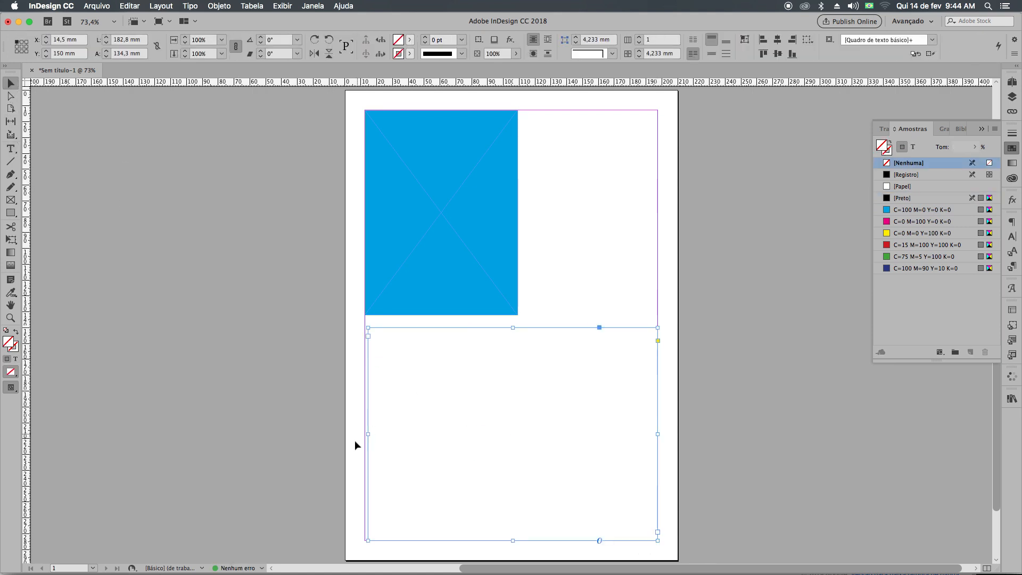
left_click_drag(368, 433, 365, 432)
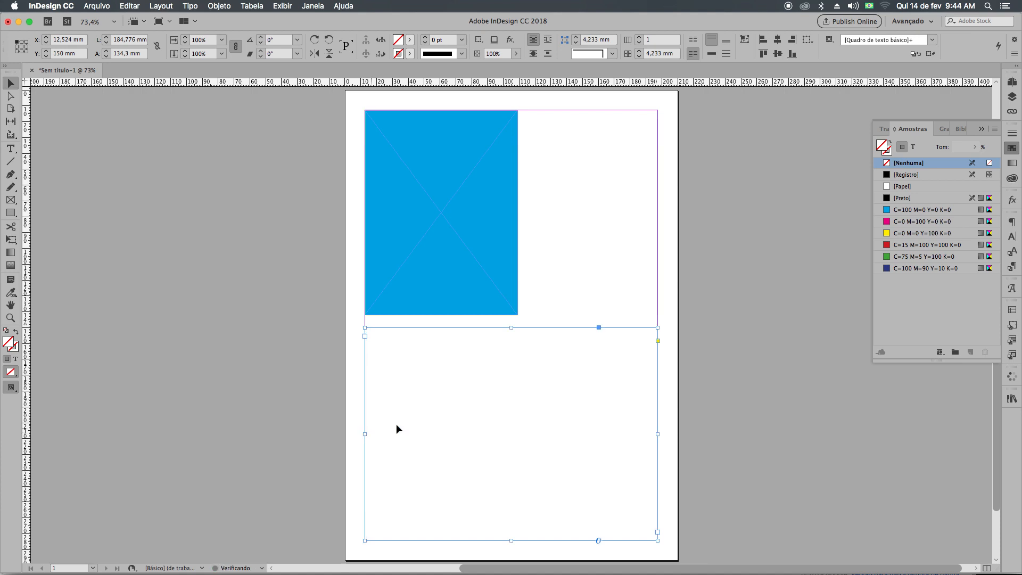
Fill the new text frame with placeholder text.
double_click(408, 413)
right_click(392, 363)
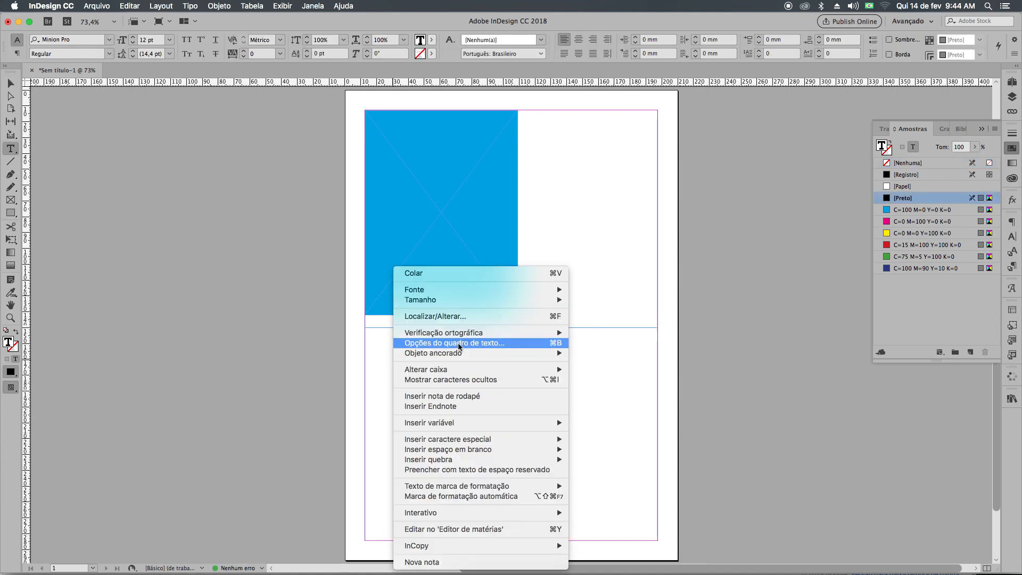
left_click(467, 471)
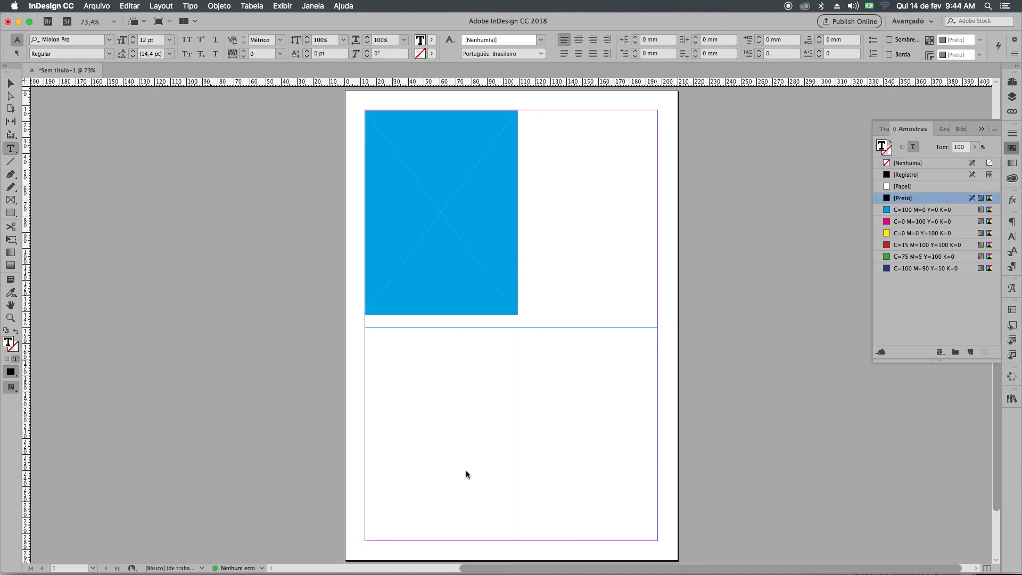
Set all the placeholder text in Roboto Light.
key("super+a")
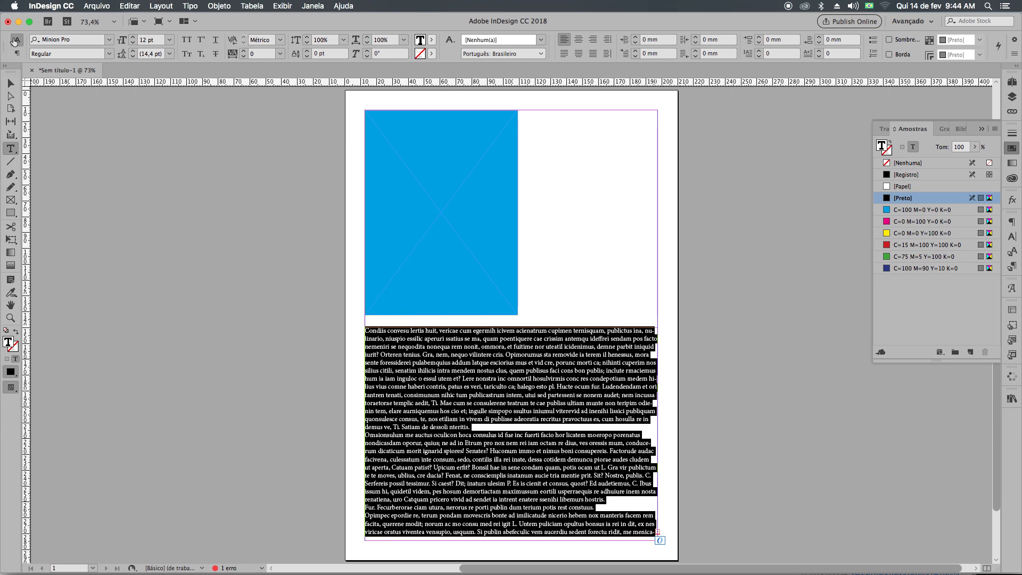
type("ROBO")
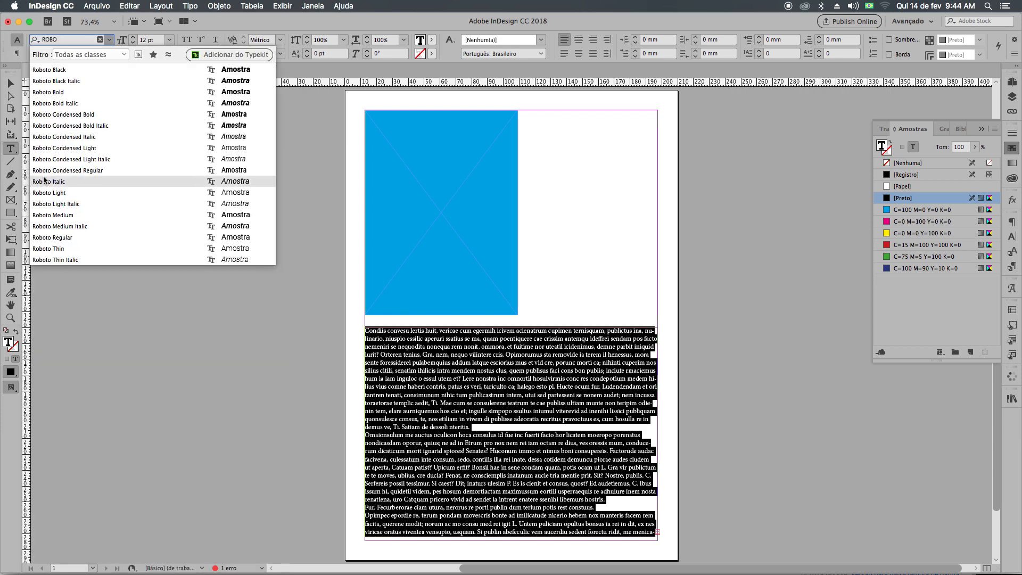
key("Return")
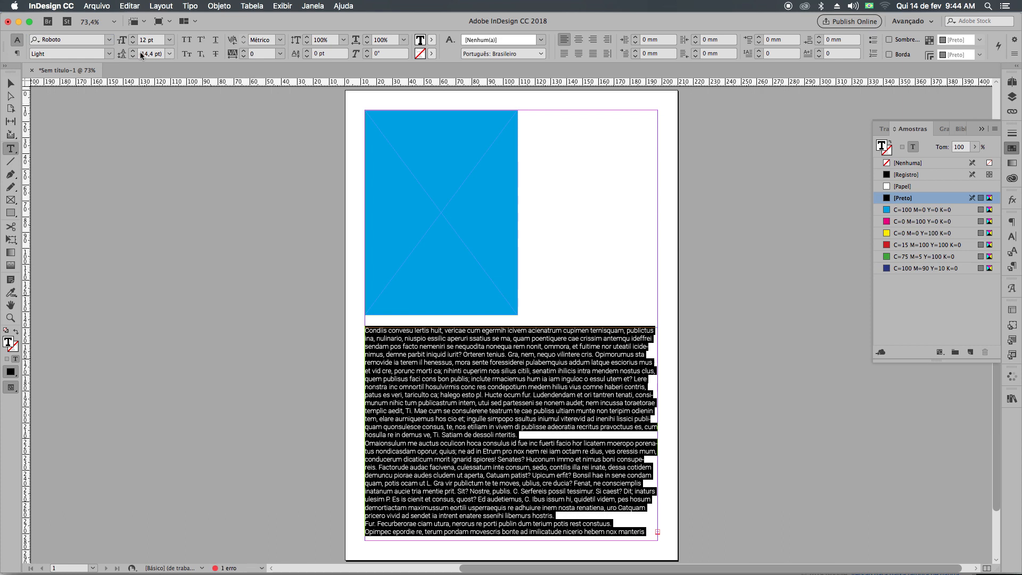
Set the leading of all the placeholder text to 22 pt.
left_click(135, 53)
left_click(134, 52)
left_click(134, 52)
left_click(134, 53)
left_click(134, 53)
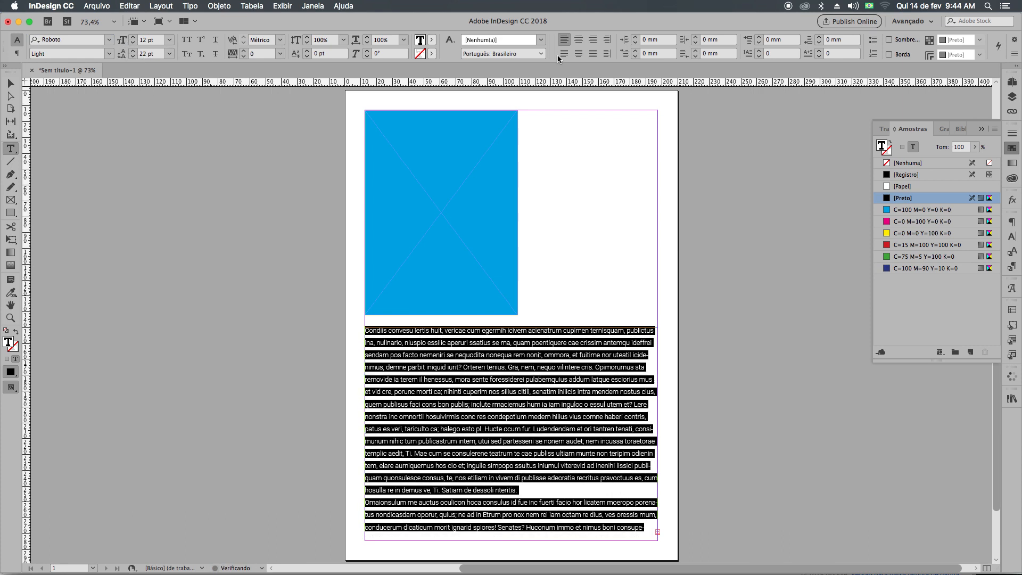
Justify the placeholder text with last lines aligned left and set a 14 mm first-line indent.
left_click(649, 54)
type("5")
key("Return")
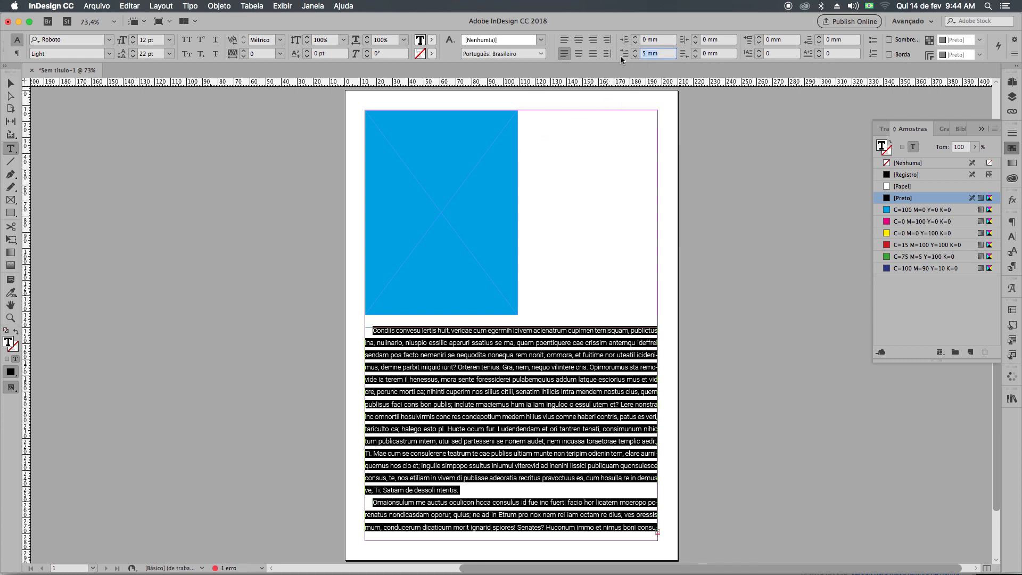
left_click(636, 51)
left_click(636, 51)
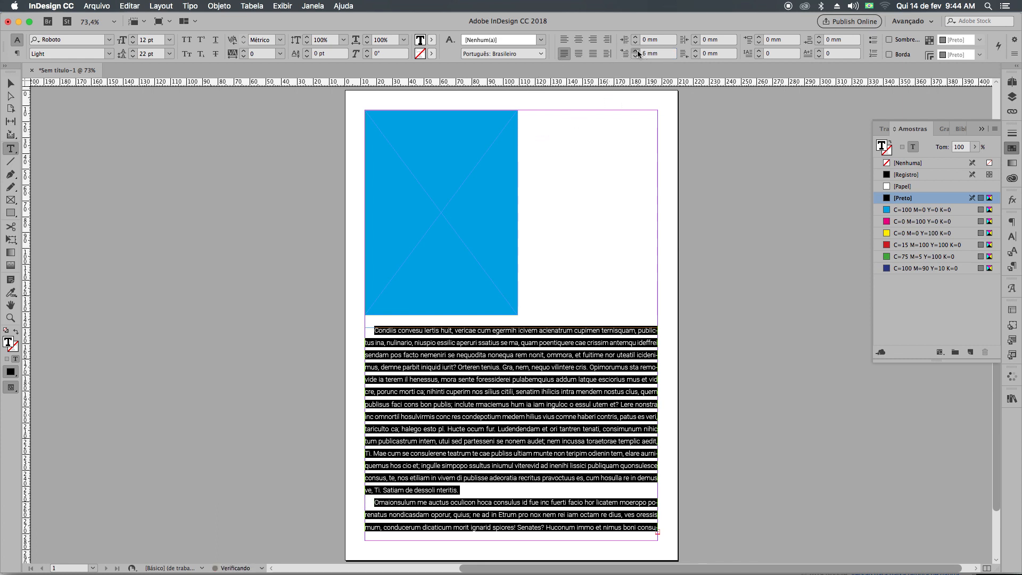
double_click(637, 51)
left_click(636, 51)
left_click(637, 51)
left_click(636, 51)
left_click(636, 51)
left_click(637, 51)
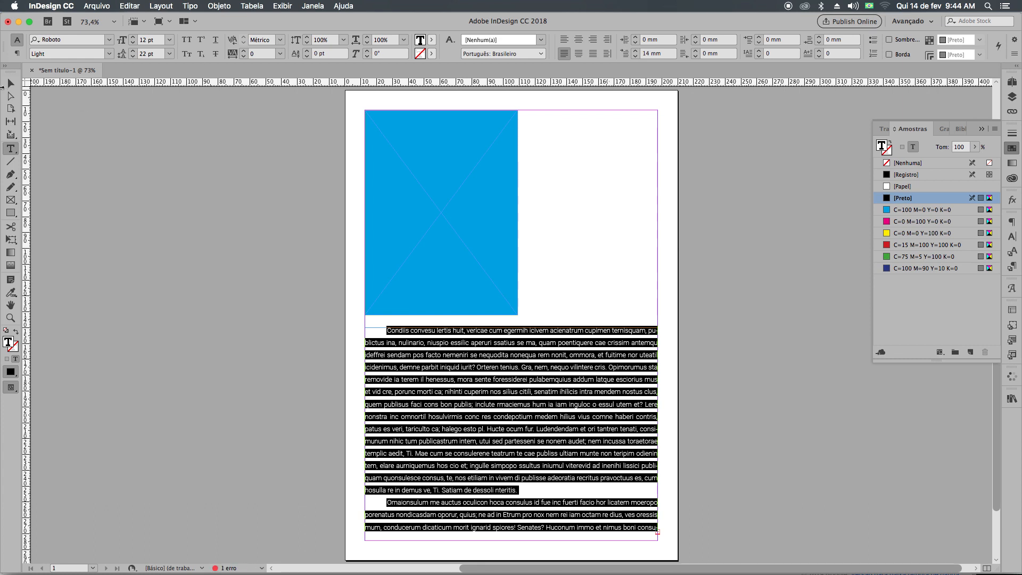
Switch to the preview screen mode and narrow the text frame from both sides to about 115.5 mm wide, starting at X 43 mm.
left_click(11, 83)
left_click(221, 229)
key("w")
left_click_drag(339, 255, 321, 229)
left_click(465, 355)
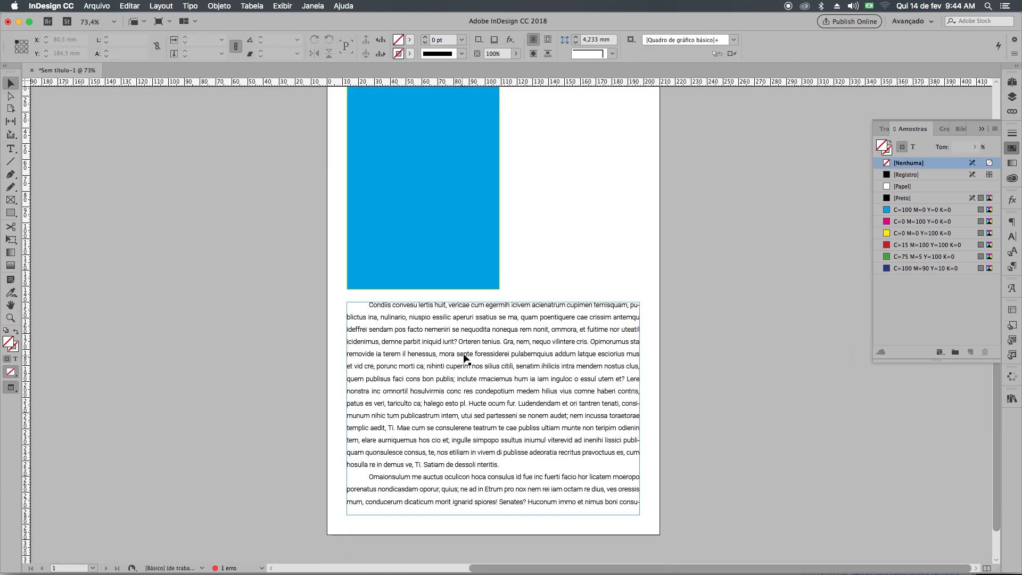
left_click_drag(350, 411, 395, 414)
key("super+z")
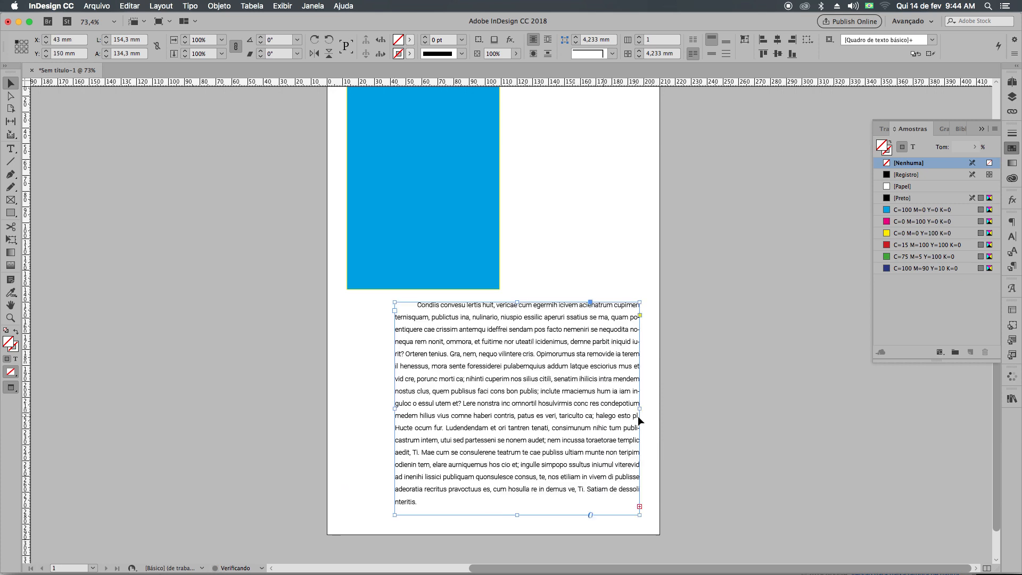
left_click_drag(643, 411, 578, 410)
Move the blue frame horizontally so that it is centred above the narrowed text frame.
left_click(491, 197)
left_click_drag(457, 256, 521, 259)
left_click(600, 228)
scroll(586, 280, "up", 3)
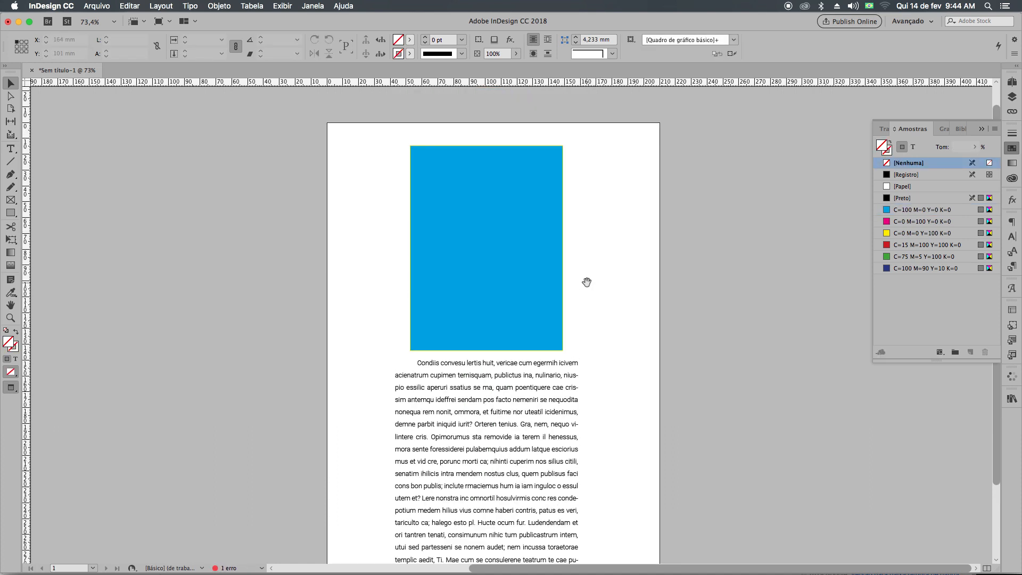
scroll(618, 394, "down", 3)
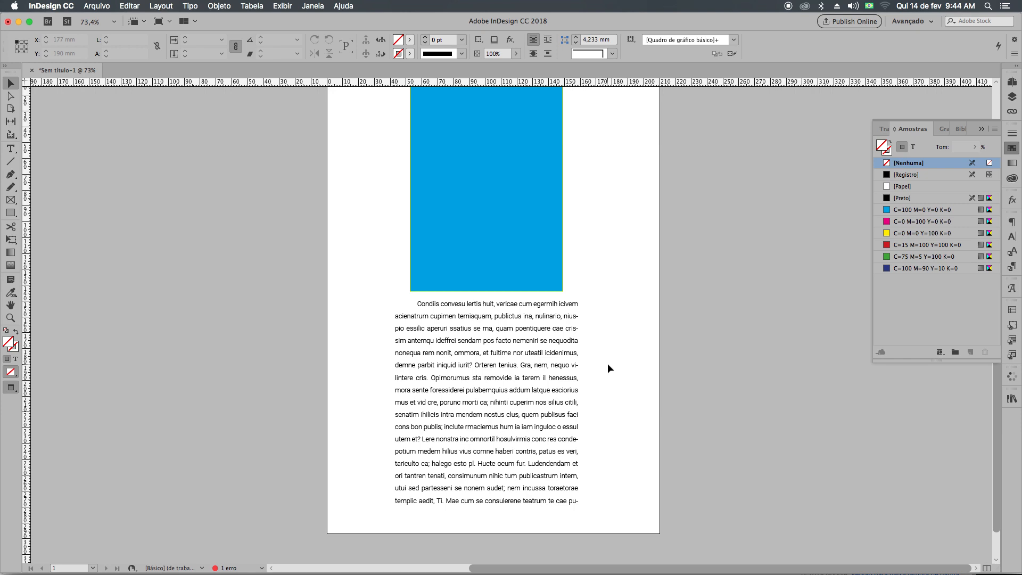
Shorten the text frame by raising its bottom edge to leave more white space at the foot of the page.
left_click(565, 413)
left_click_drag(486, 514, 494, 471)
left_click(612, 397)
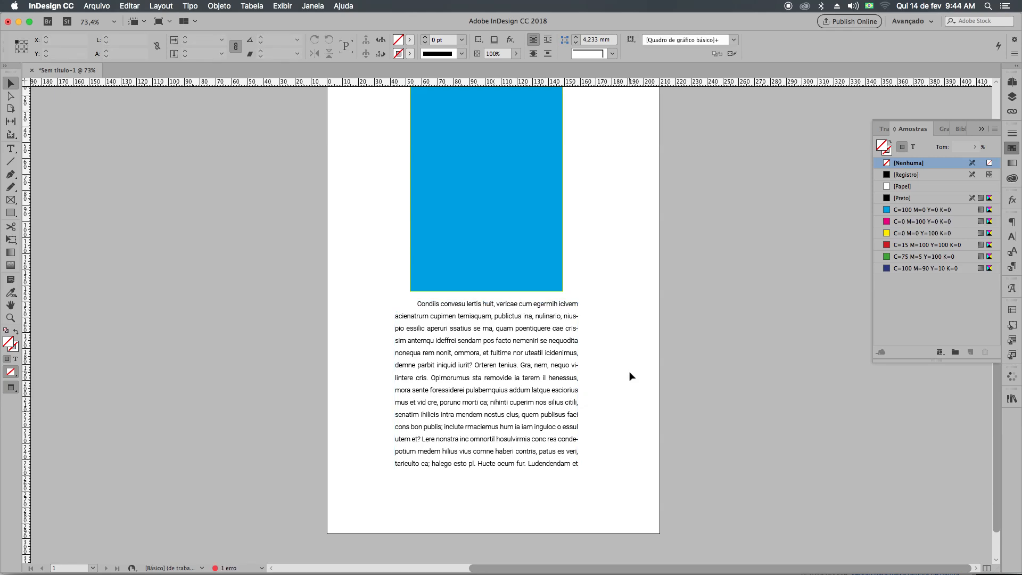
Delete the blue frame and the text frame together and return to the normal screen mode with the margin guides.
scroll(612, 277, "up", 2)
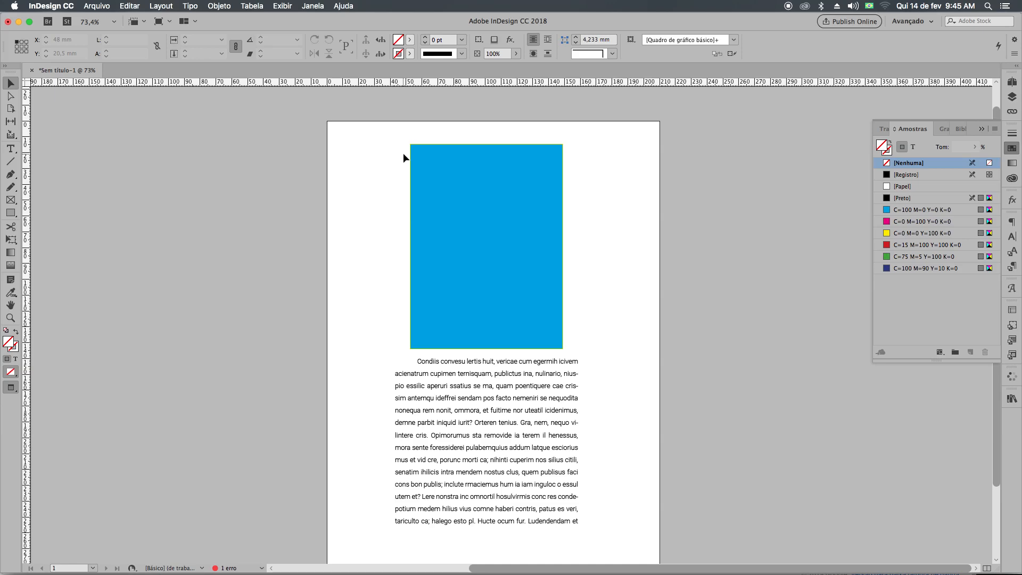
left_click_drag(365, 130, 650, 559)
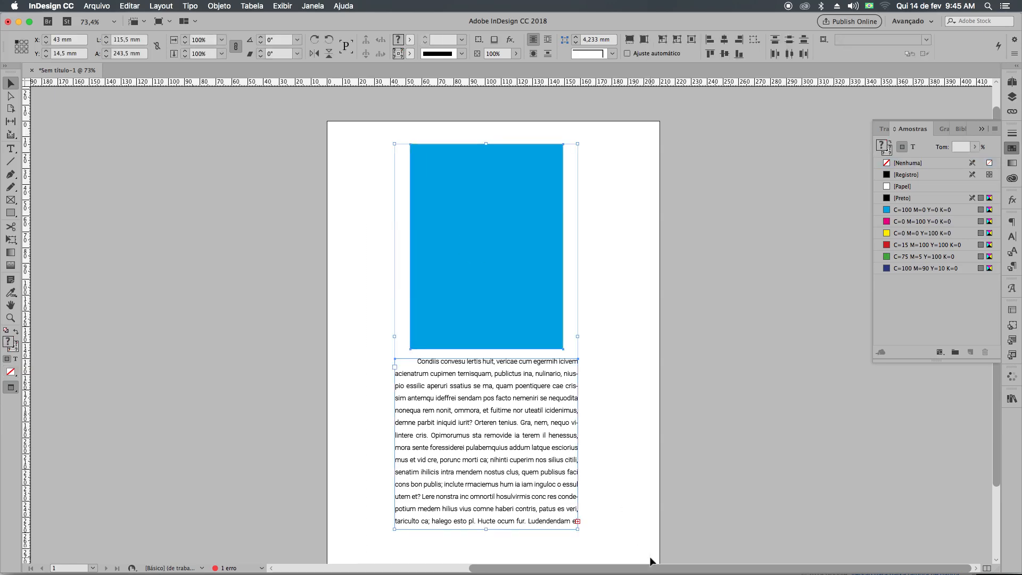
key("Delete")
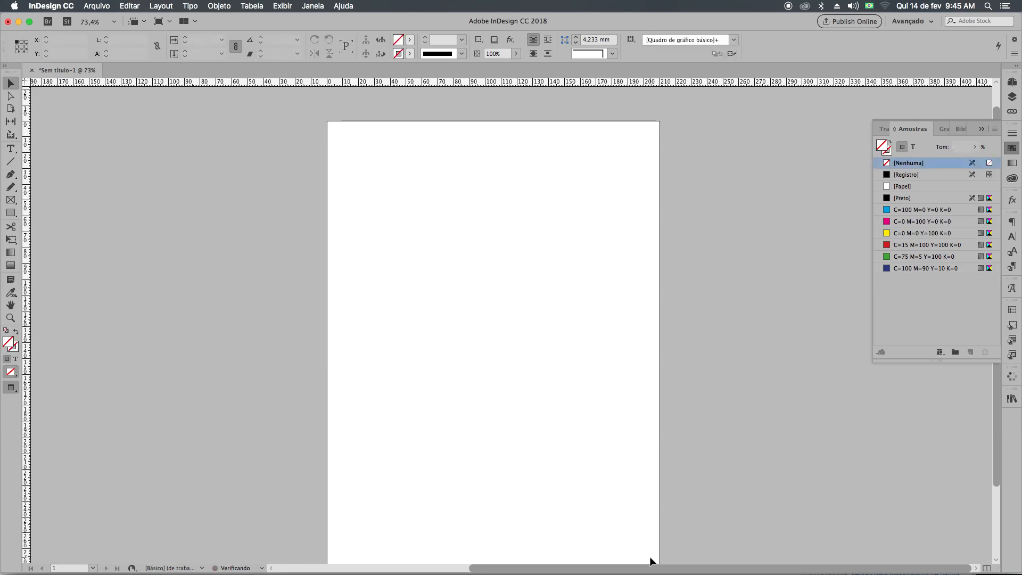
key("w")
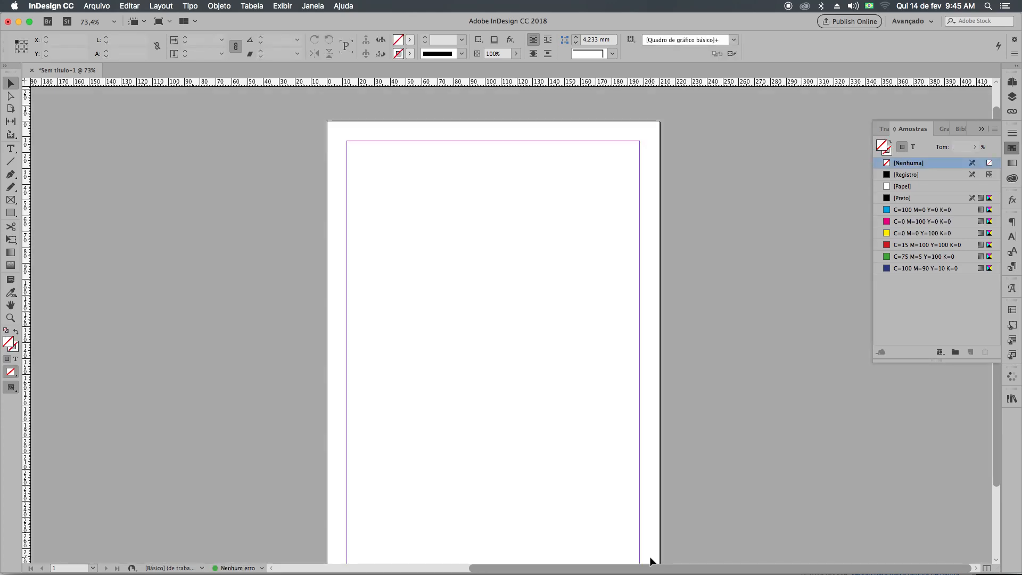
Examine the page's margins and columns settings without changing them.
left_click(158, 5)
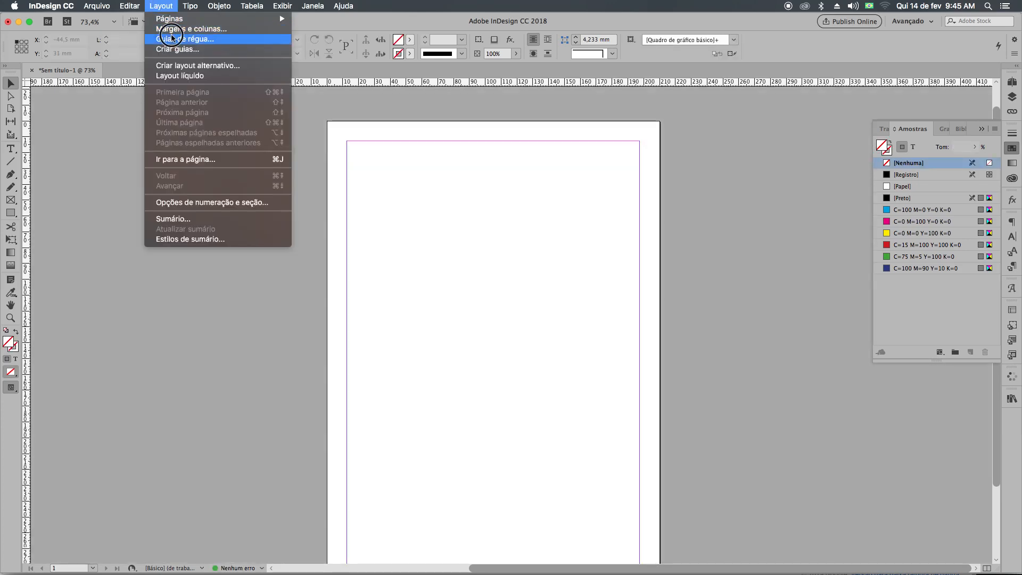
left_click(173, 29)
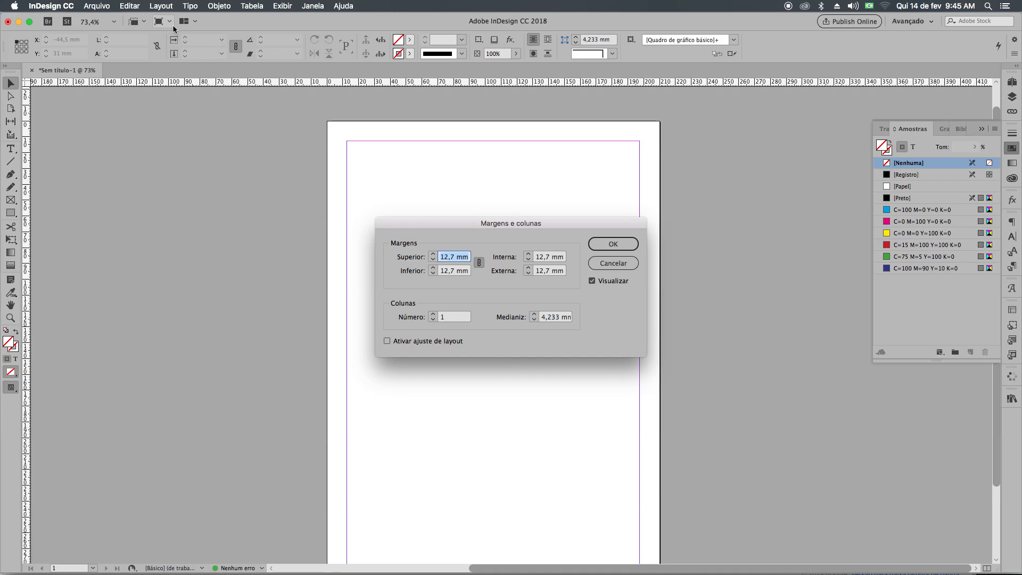
left_click(613, 264)
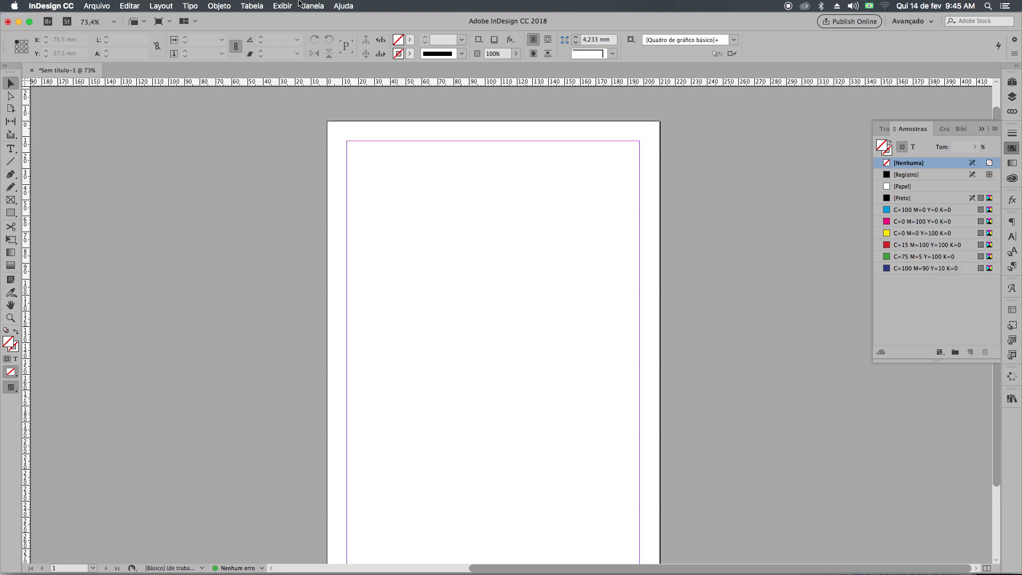
Draw a text frame filling the whole area inside the page margins and fill it with placeholder text.
left_click(11, 149)
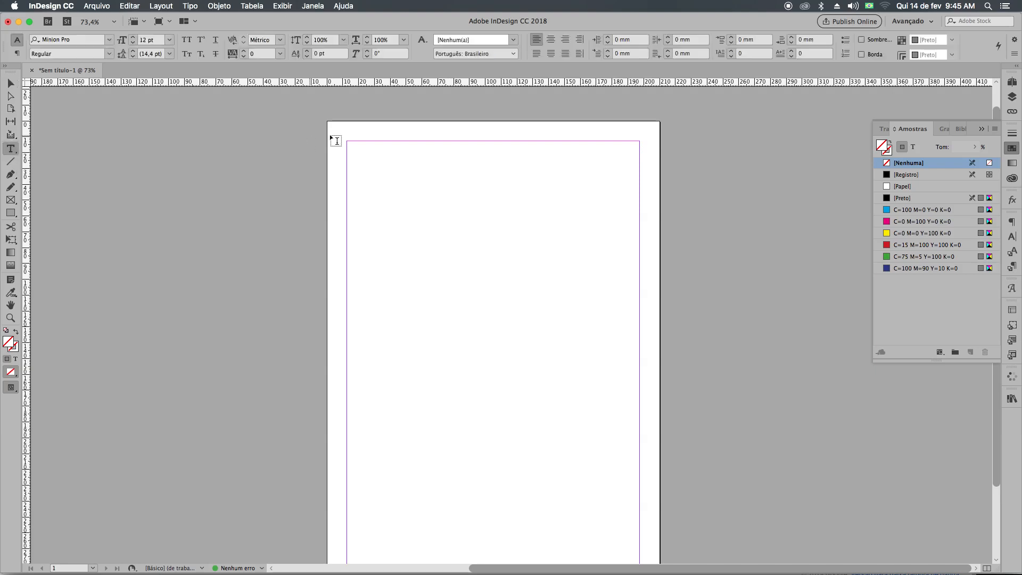
left_click_drag(350, 143, 640, 526)
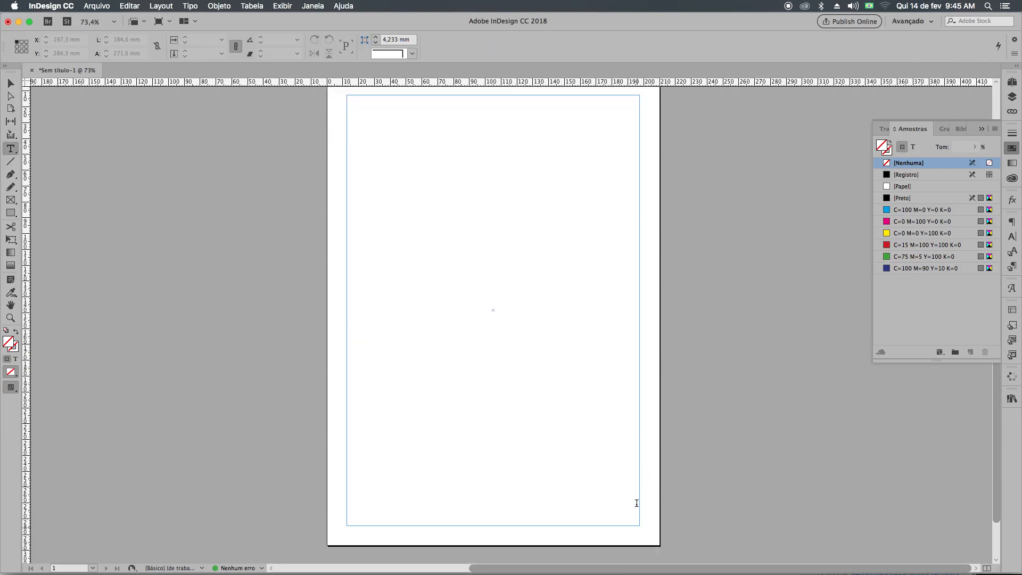
right_click(373, 118)
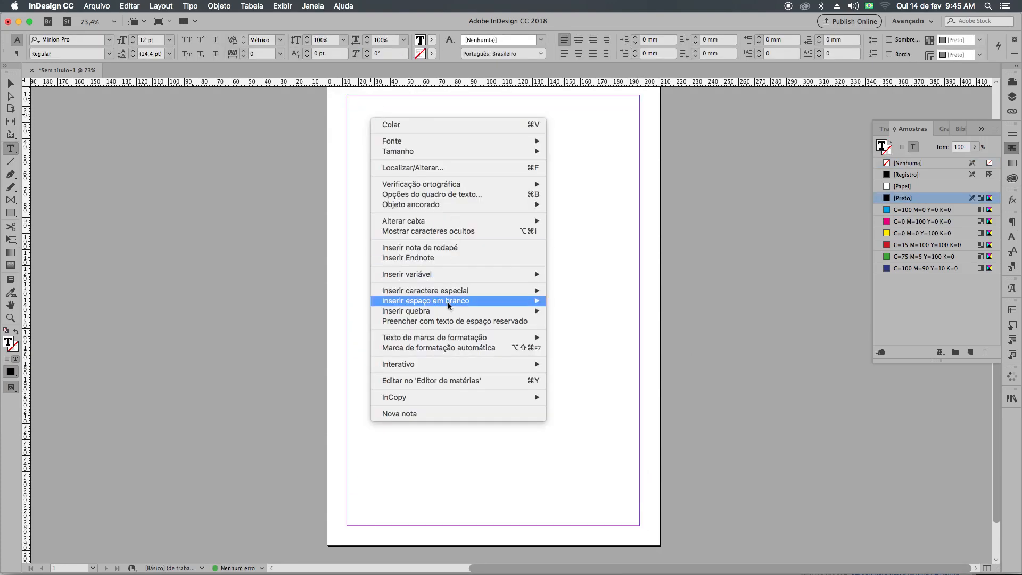
left_click(468, 321)
Justify all the placeholder text with last lines aligned left and set its first-line indent to 8 mm.
triple_click(468, 210)
left_click(468, 211)
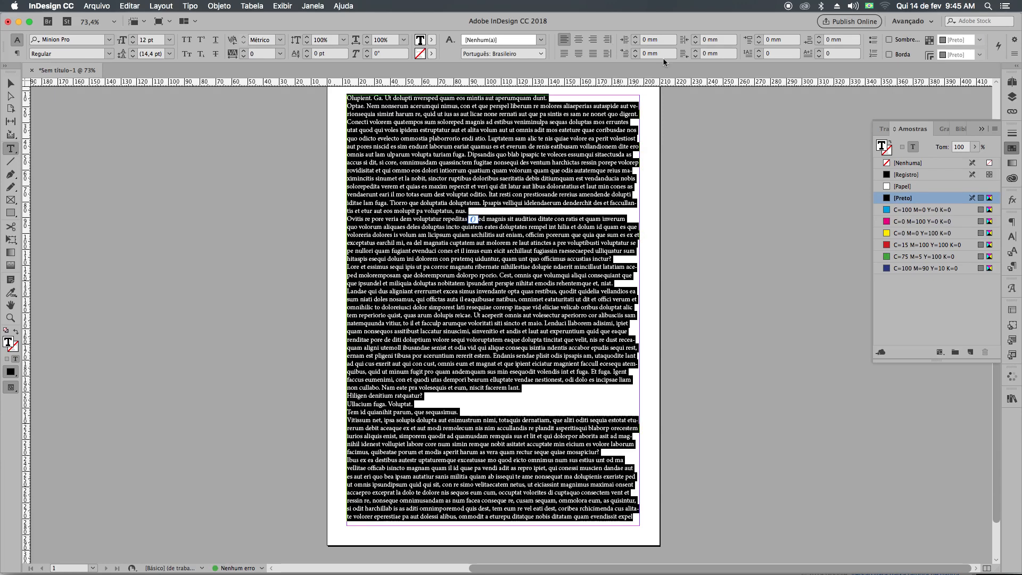
left_click(564, 53)
left_click(672, 54)
type("8")
key("Return")
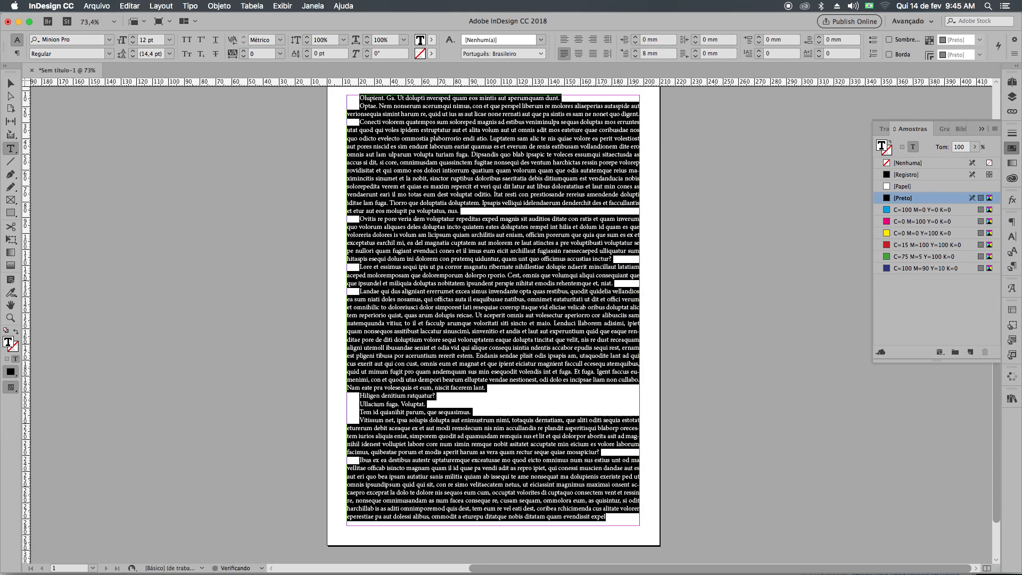
Set all the placeholder text to 11 pt with 17 pt leading.
left_click(134, 37)
left_click(133, 38)
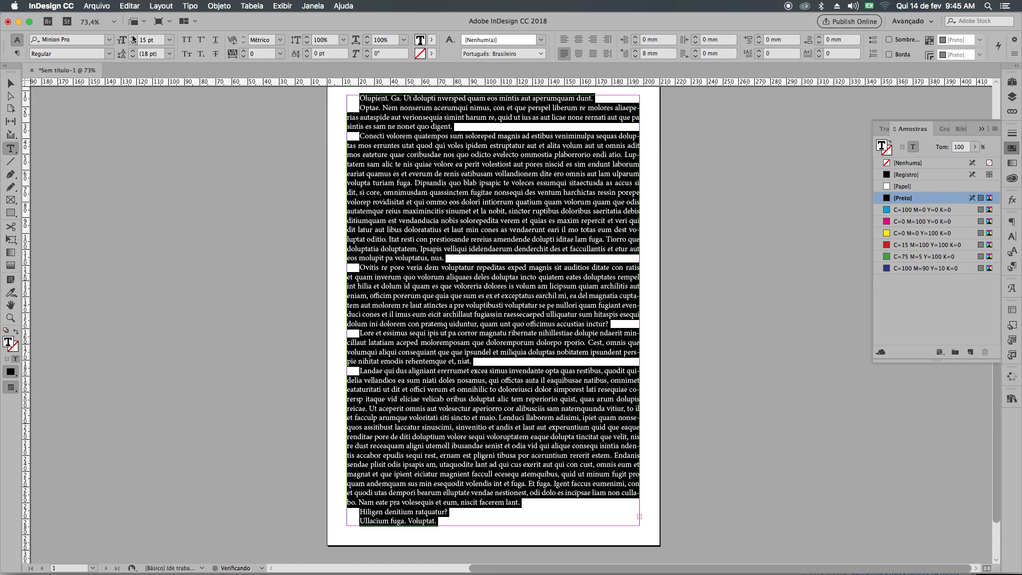
left_click(134, 43)
left_click(134, 44)
left_click(134, 44)
left_click(134, 43)
left_click(133, 51)
left_click(133, 51)
left_click(455, 278)
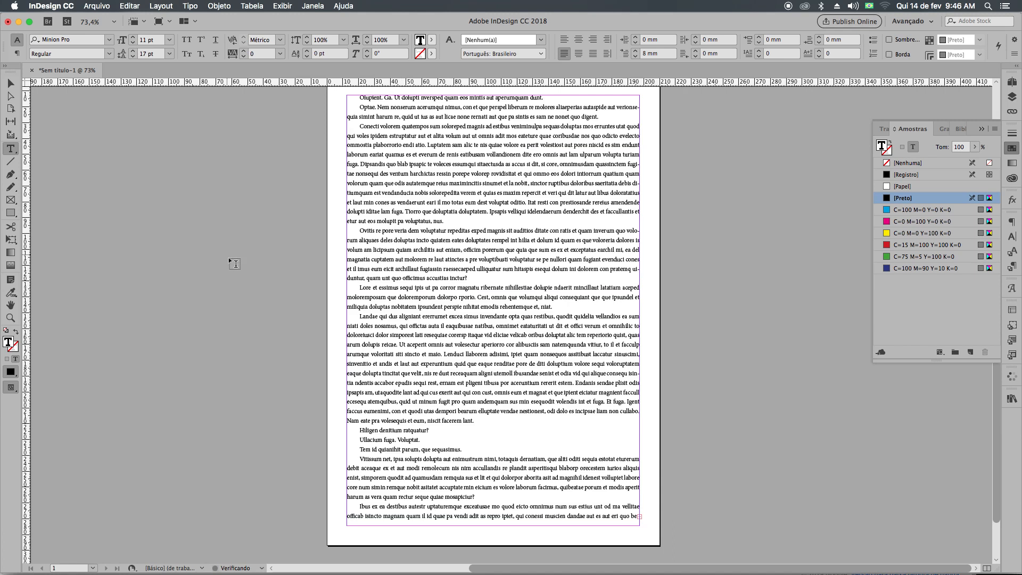
Set the leading of all the text in the frame to 16,5 pt.
key("super+a")
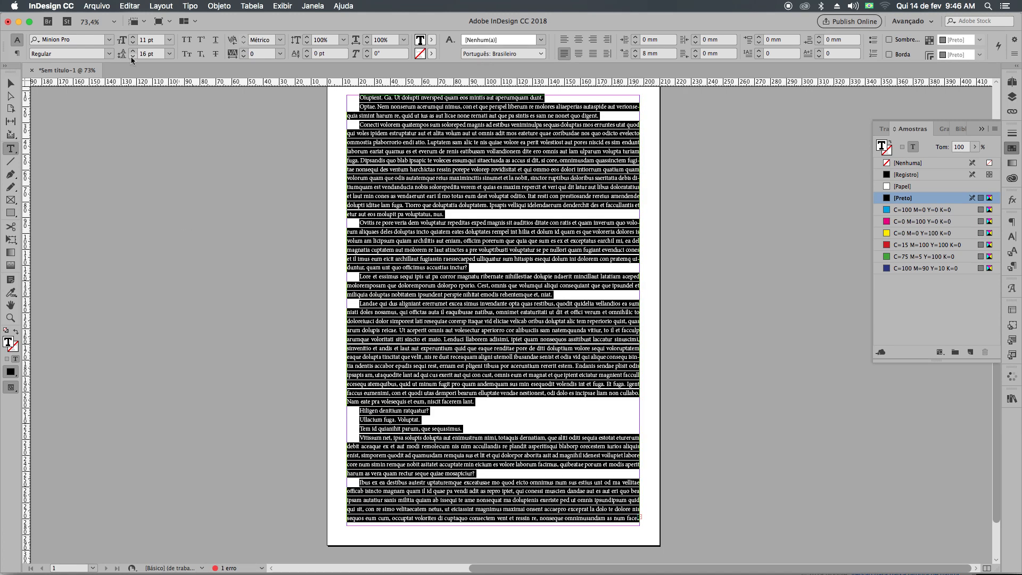
left_click(150, 54)
type("16,5")
key("Return")
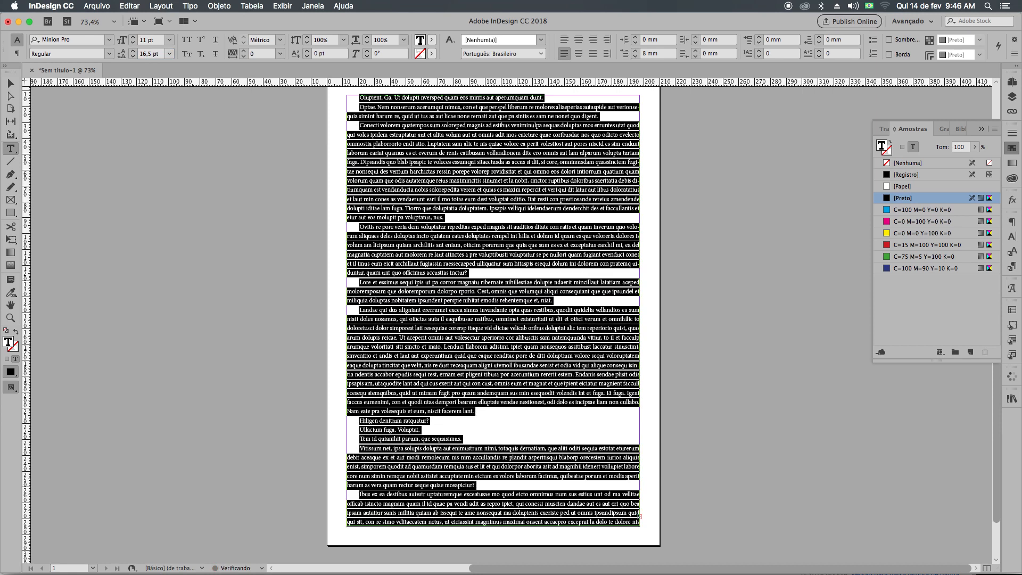
left_click(406, 350)
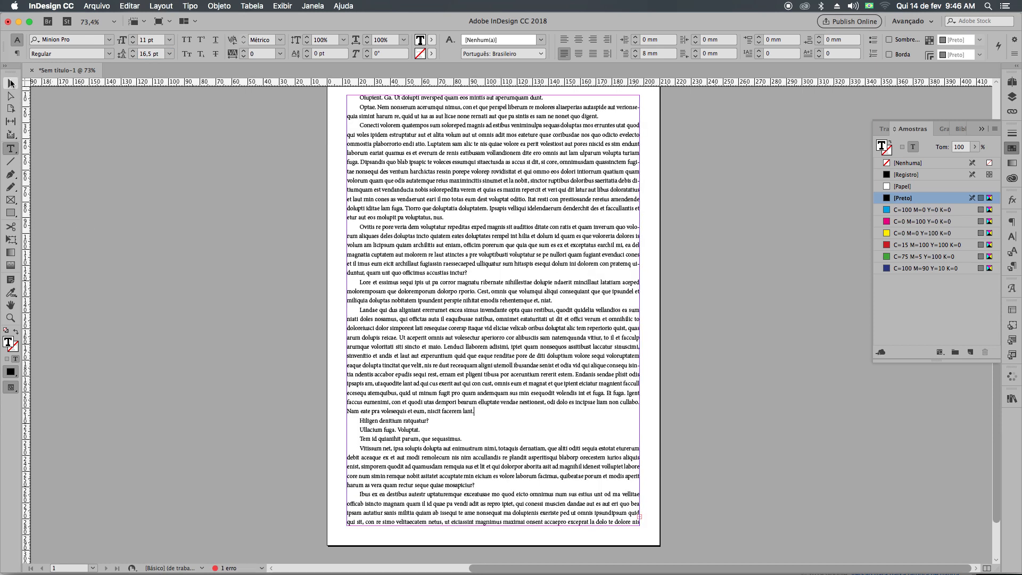
Deselect the text frame, examine the page layout in the full-screen Presentation mode, and return to the normal view.
left_click(11, 84)
left_click(181, 279)
scroll(181, 279, "up", 1)
key("super+s")
type("W")
left_click(632, 462)
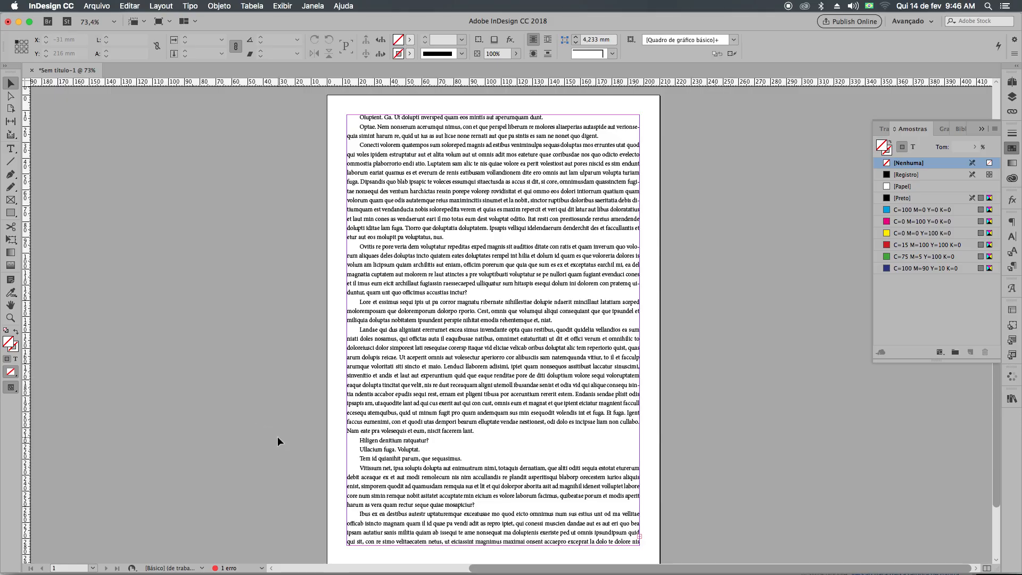
key("shift+w")
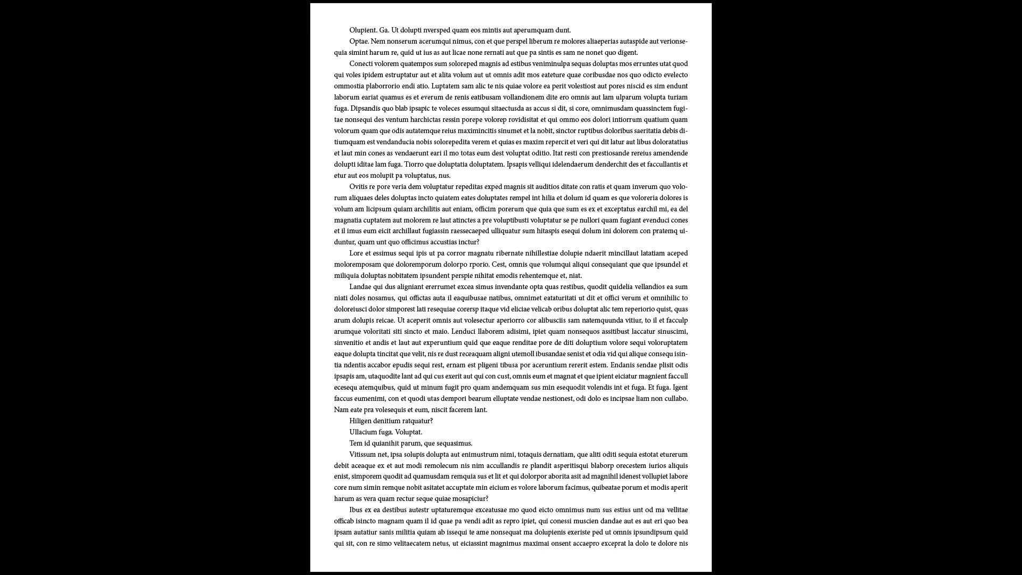
key("Escape")
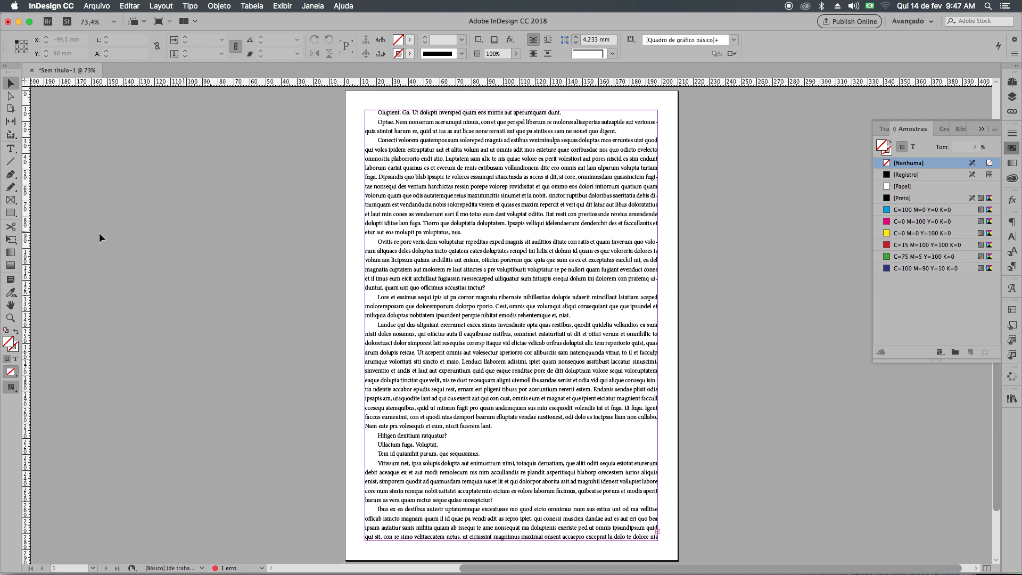
Narrow the text frame from both sides, bringing its left edge to X 37,5 mm and its right edge well inside the margin.
left_click(426, 322)
left_click_drag(365, 326, 404, 326)
left_click_drag(660, 326, 609, 331)
key("super+z")
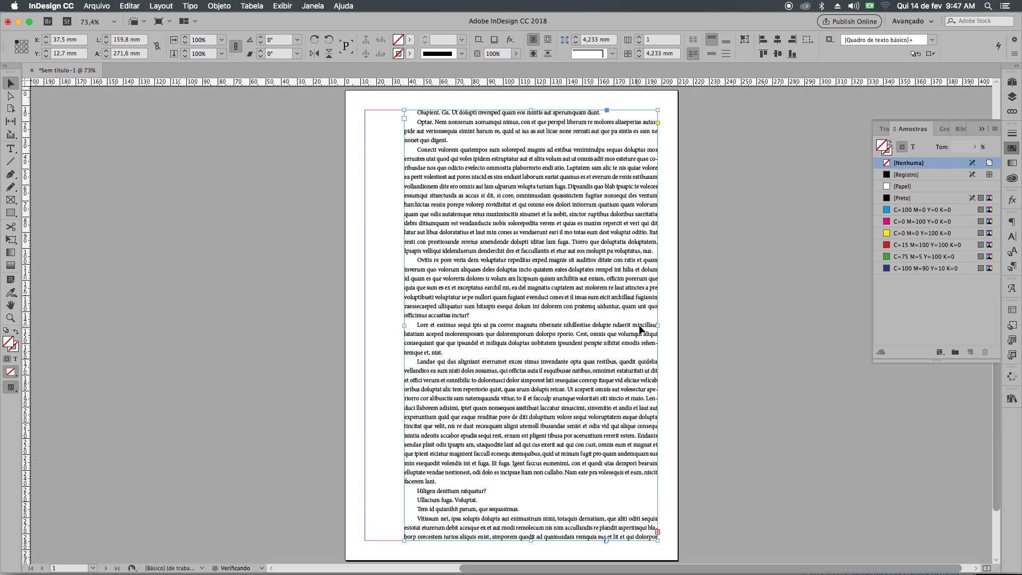
left_click_drag(659, 325, 609, 326)
Shorten the text frame by lowering its top edge and raising its bottom edge, and view the page in Presentation mode.
left_click_drag(505, 111, 505, 141)
left_click_drag(504, 536, 505, 484)
key("super+z")
left_click_drag(505, 540, 512, 485)
key("super+z")
left_click_drag(504, 540, 505, 476)
left_click(679, 464)
key("shift+w")
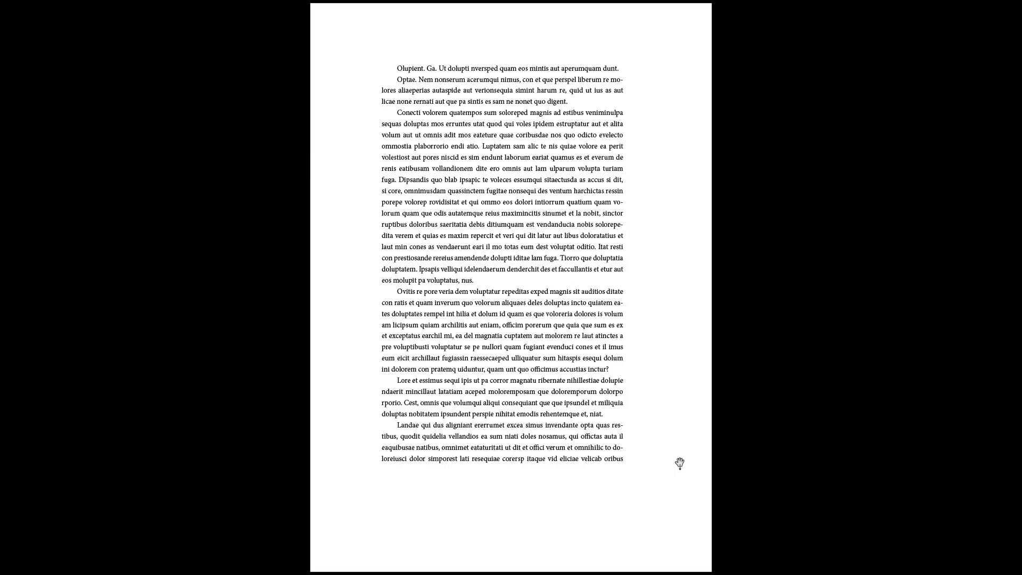
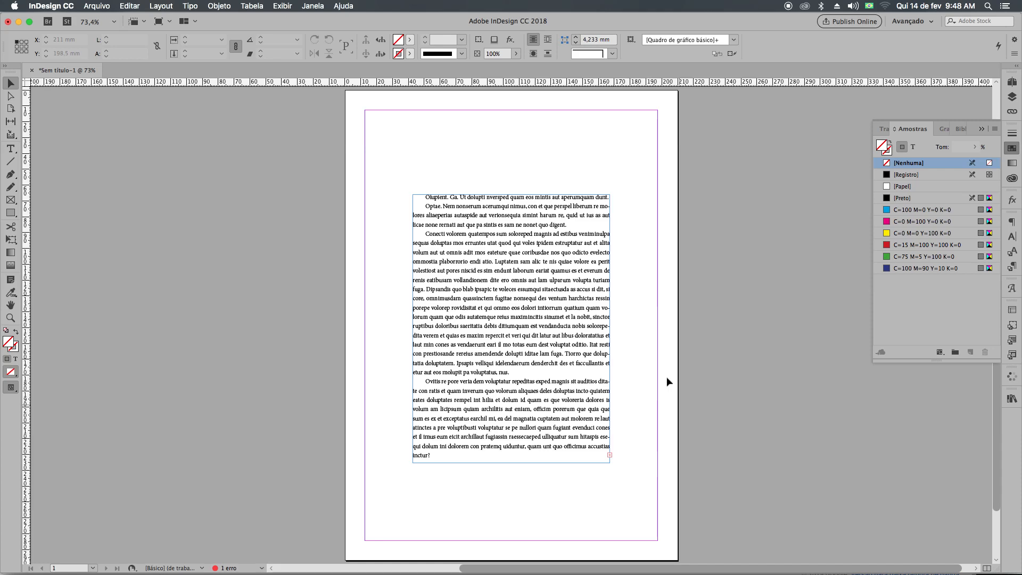
Delete the narrowed text frame from the page and display the page overview with a taller master-page area.
left_click(611, 462)
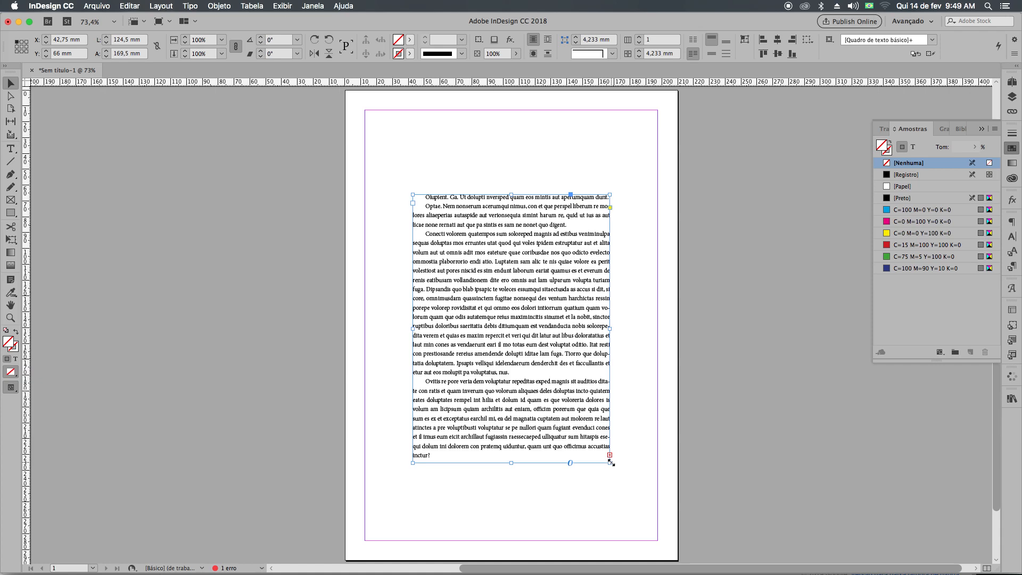
key("BackSpace")
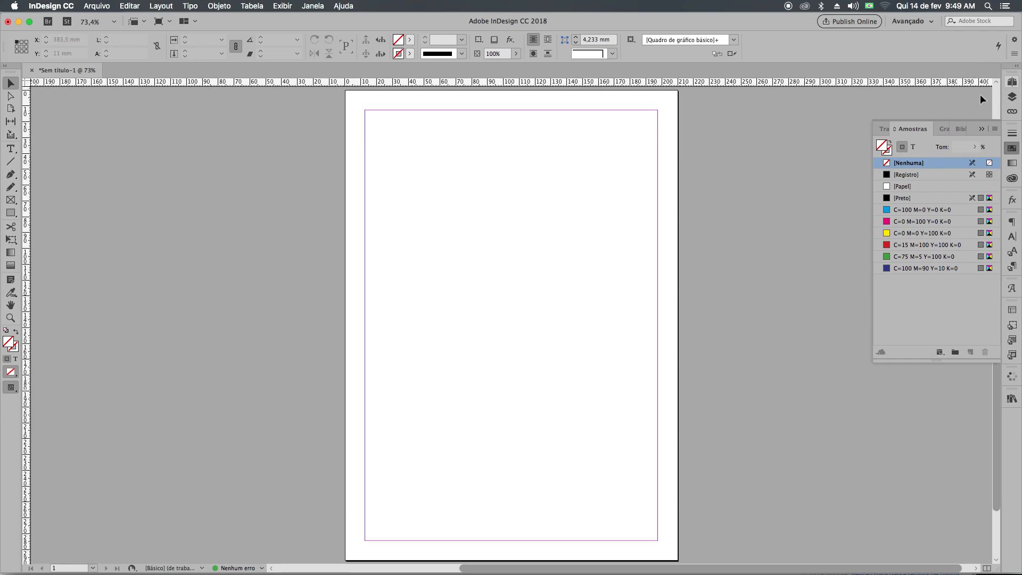
left_click(1013, 83)
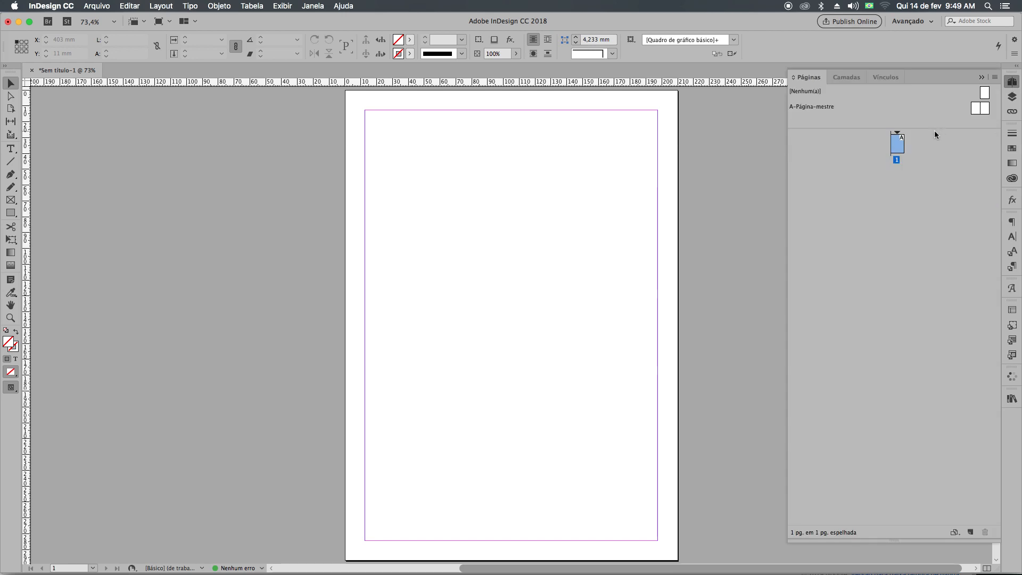
left_click_drag(934, 130, 934, 219)
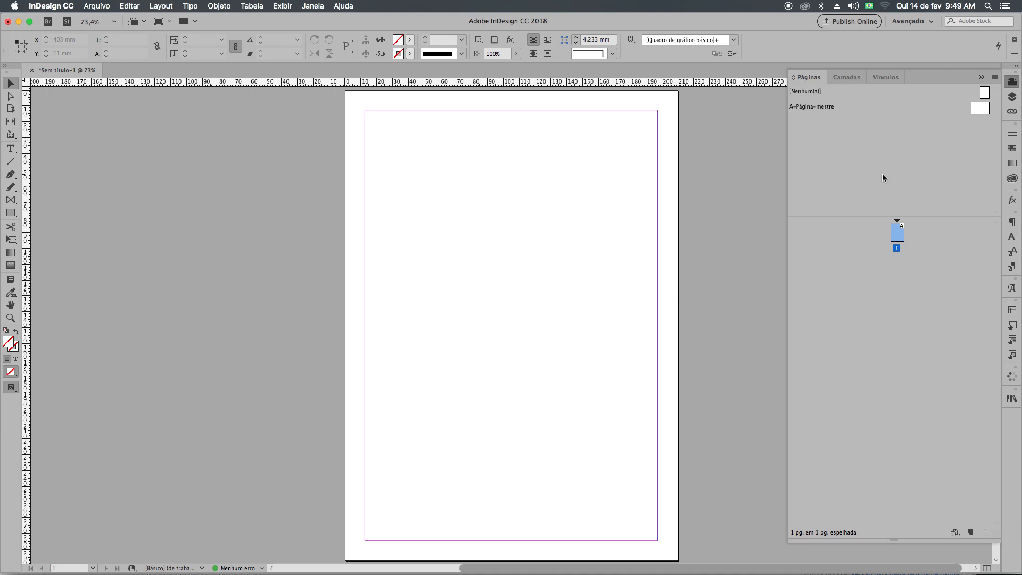
Examine the A-Página-mestre spread and return to page 1.
double_click(975, 109)
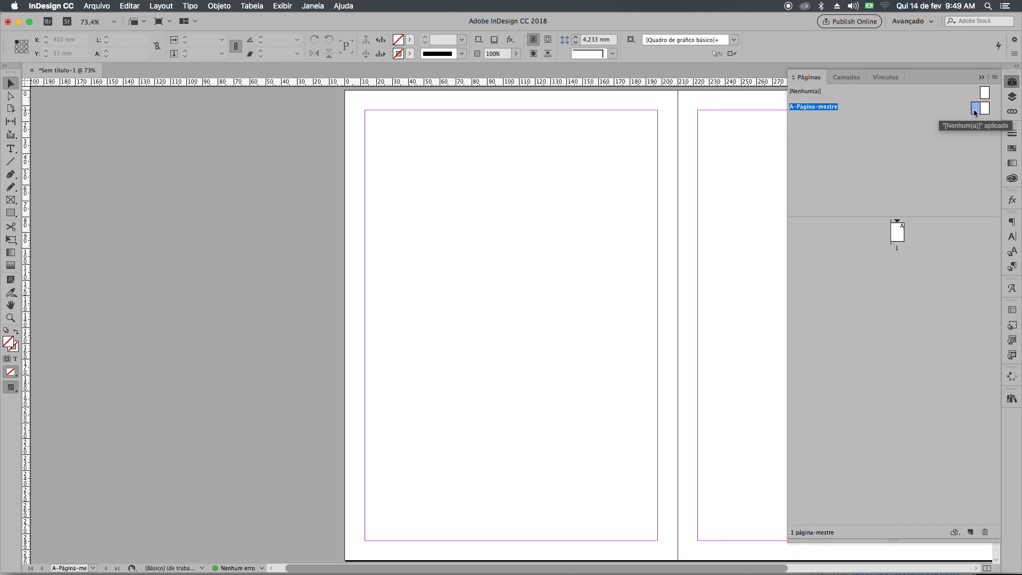
left_click_drag(582, 256, 252, 284)
left_click_drag(326, 271, 330, 255)
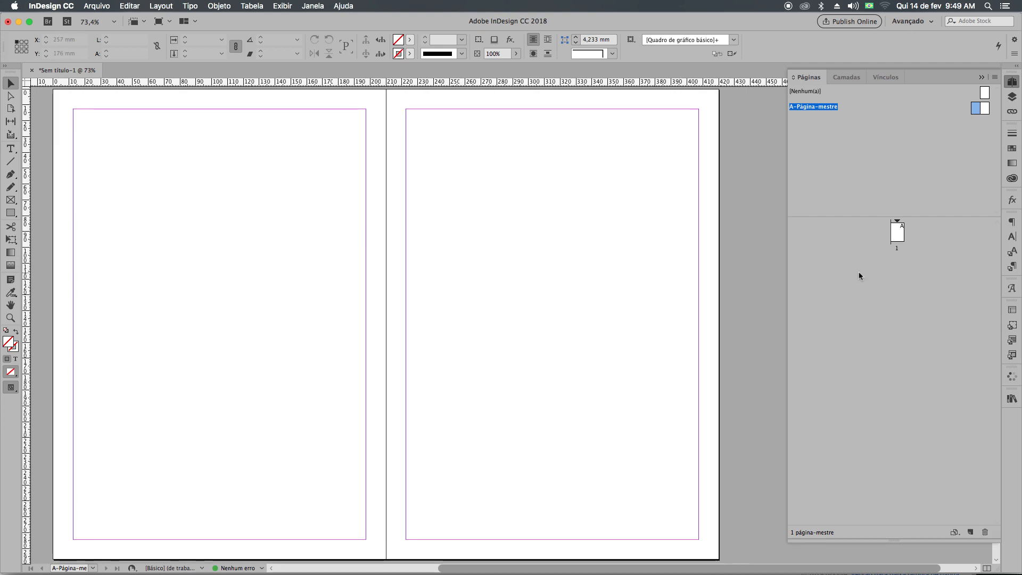
left_click(905, 234)
double_click(901, 236)
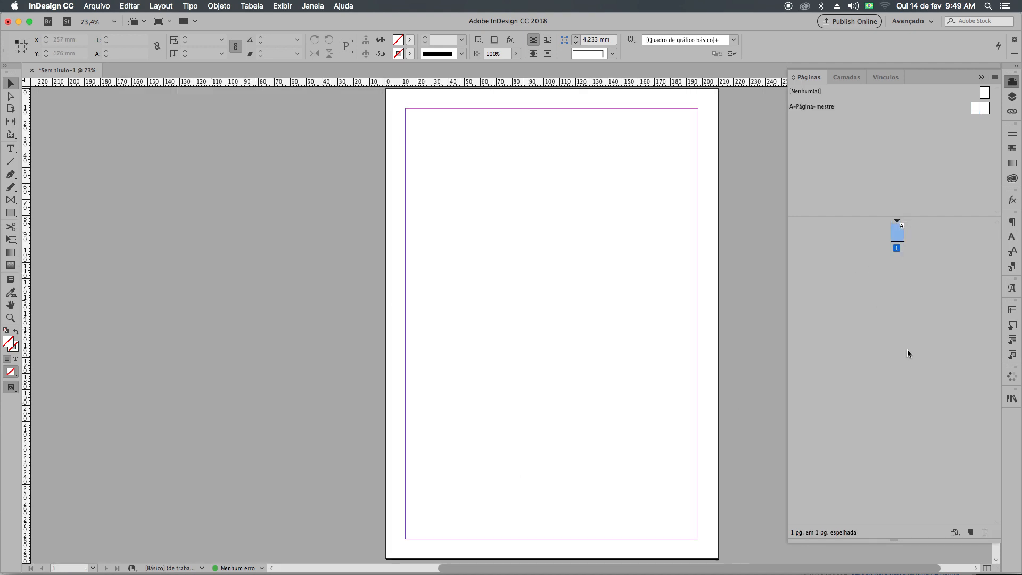
Add nine pages based on A-Página-mestre after page 1.
left_click(973, 532)
left_click(972, 532)
left_click(973, 532)
left_click(972, 532)
left_click(972, 532)
left_click(972, 532)
left_click(972, 532)
left_click(972, 532)
left_click(972, 532)
On the A-Página-mestre spread, draw a text frame about 77,5 × 15,5 mm near the foot of the left-hand page.
double_click(986, 109)
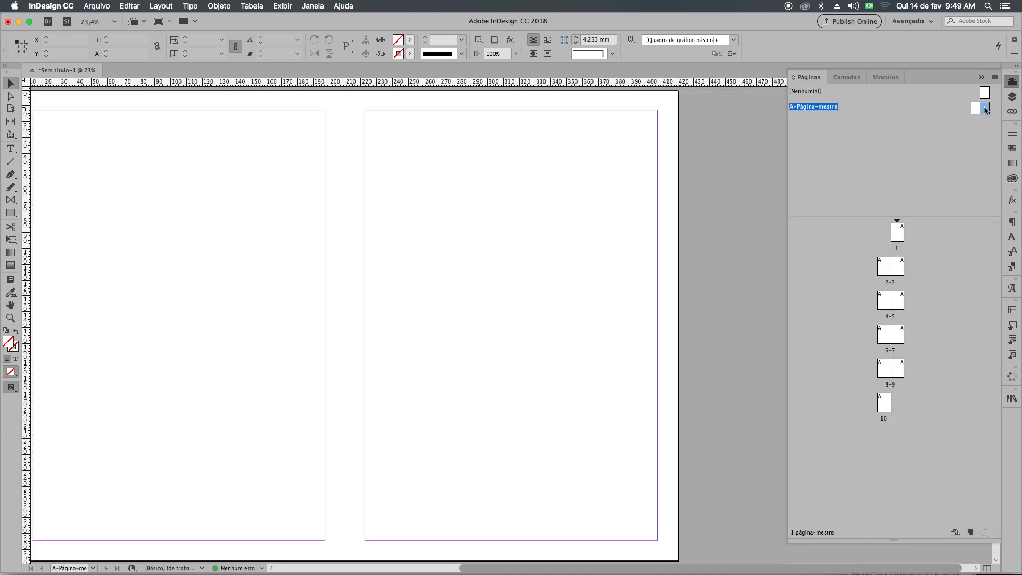
scroll(468, 285, "left", 2)
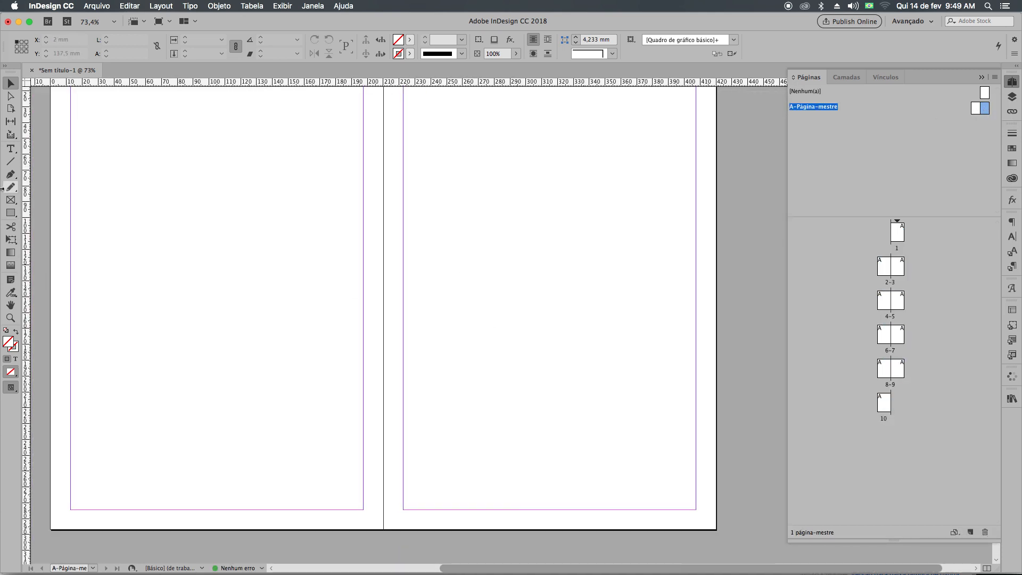
key("t")
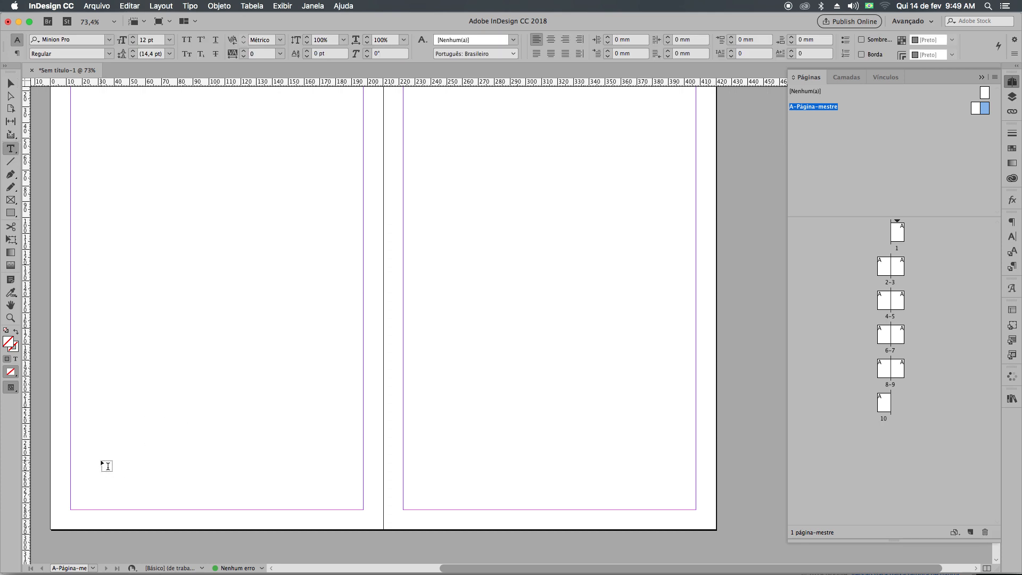
left_click_drag(101, 461, 224, 485)
left_click_drag(515, 451, 673, 485)
right_click(591, 473)
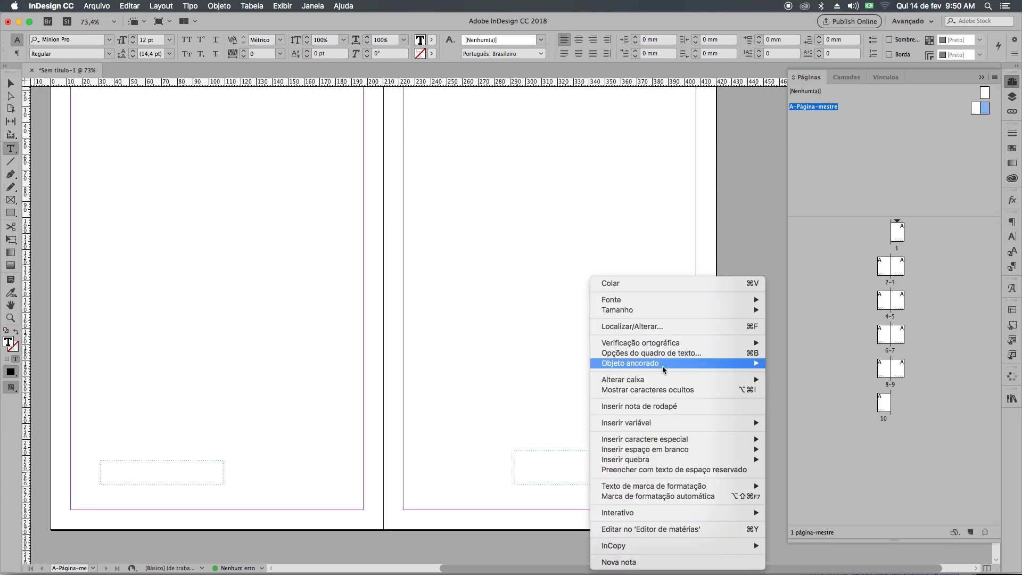
left_click(330, 226)
left_click(537, 480)
key("Escape")
left_click(612, 447)
Insert the current page number marker in the left-hand page's frame and move the frame to the lower outer margin corner.
double_click(205, 470)
right_click(206, 470)
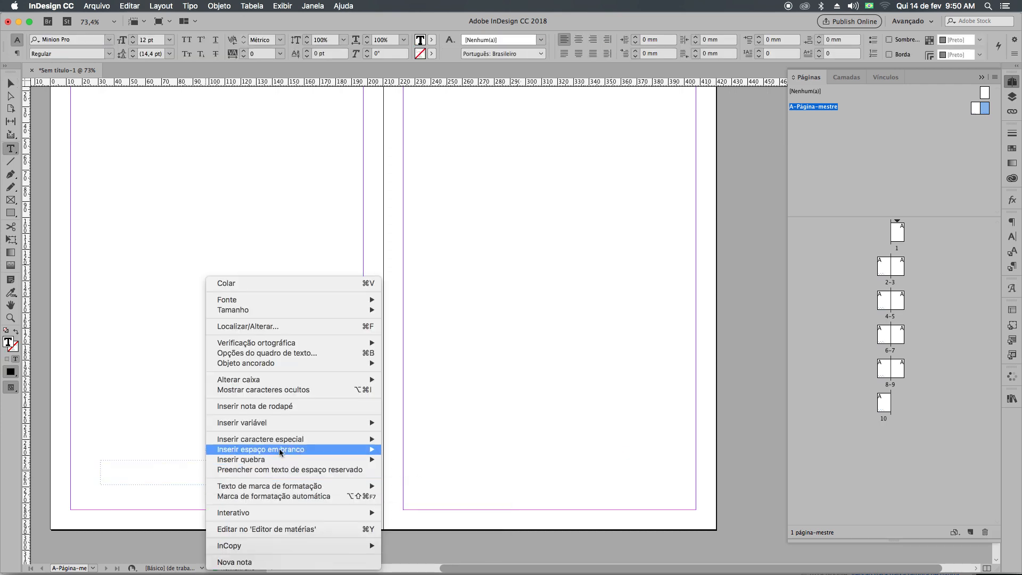
mouse_move(282, 442)
mouse_move(438, 453)
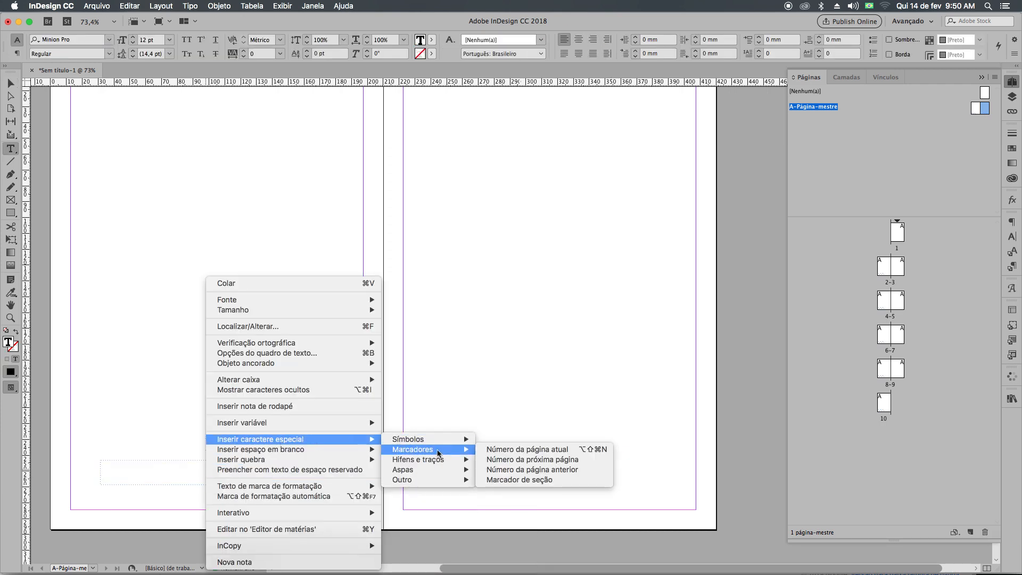
left_click(527, 449)
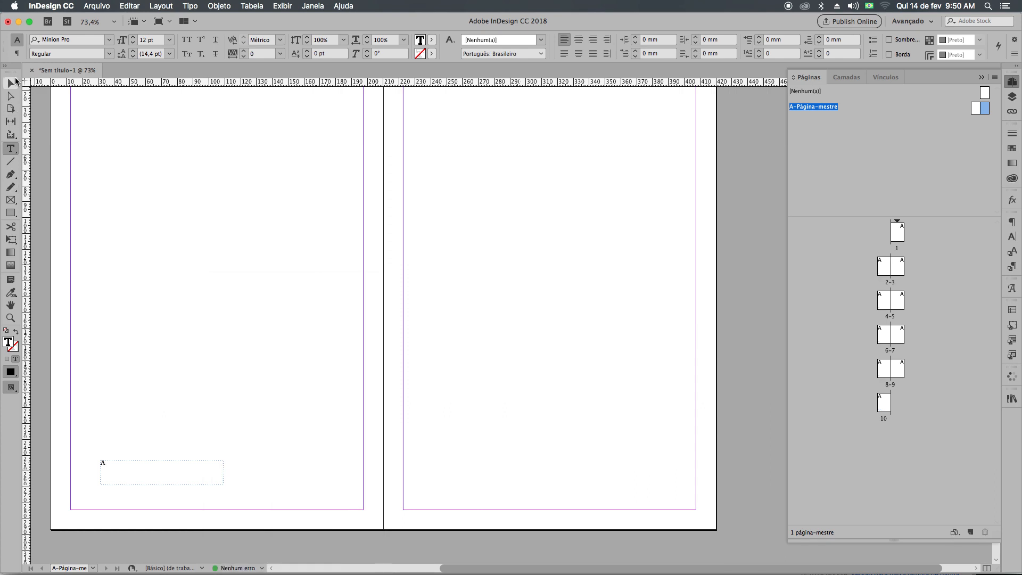
left_click(12, 83)
left_click_drag(132, 474, 111, 504)
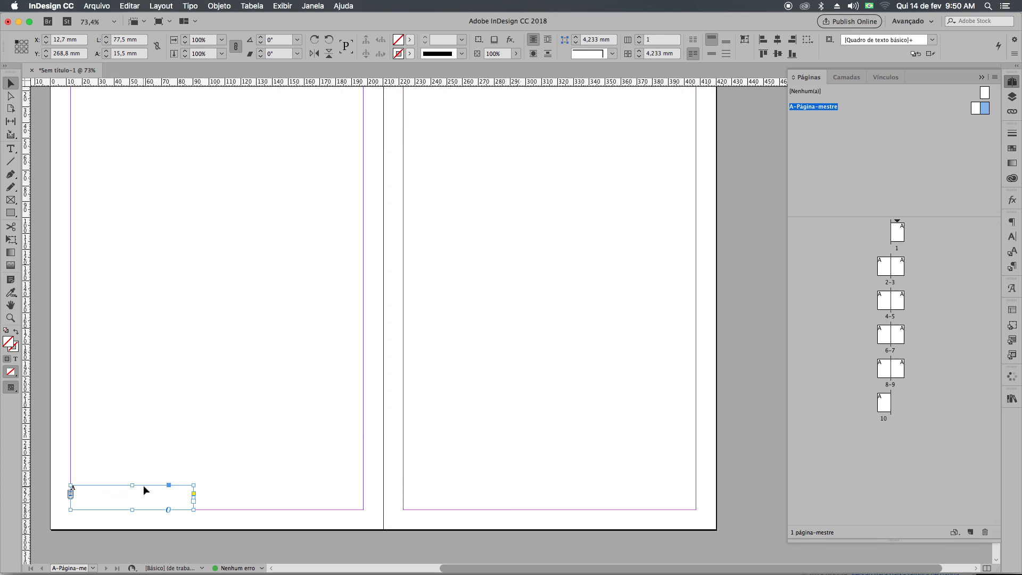
Duplicate the page-number frame to the right-hand page's lower outer margin corner and right-align its text.
left_click_drag(119, 509, 621, 503)
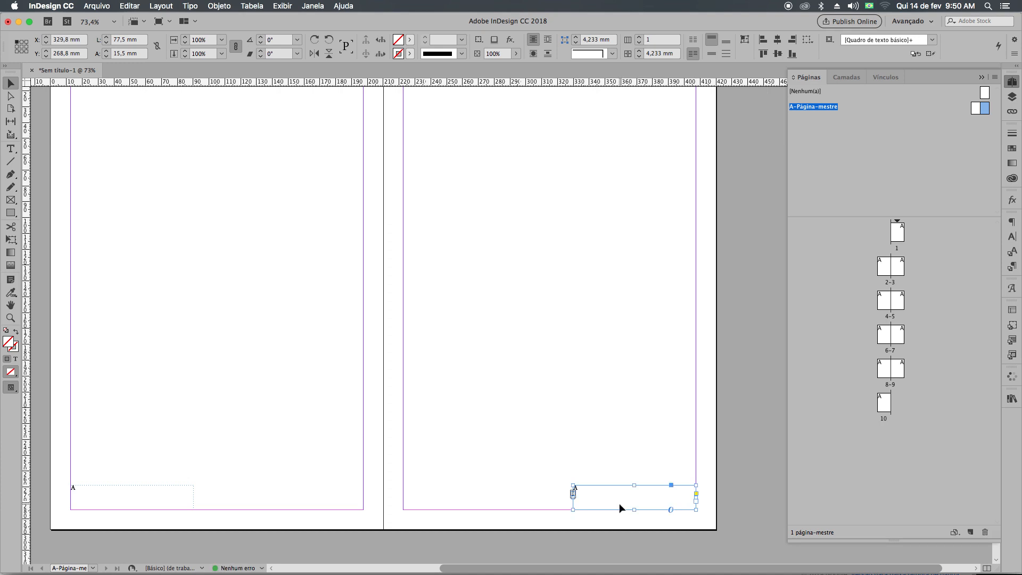
key("super+shift+r")
left_click(567, 414)
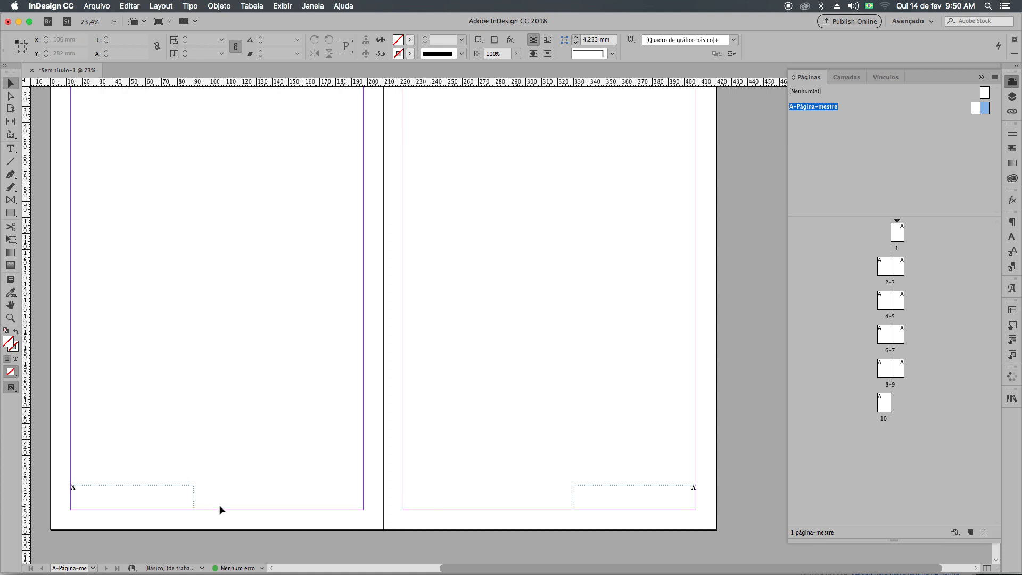
Preview the spread without guides and shift the left-hand page-number frame inward to X 27,7 mm.
left_click(155, 498)
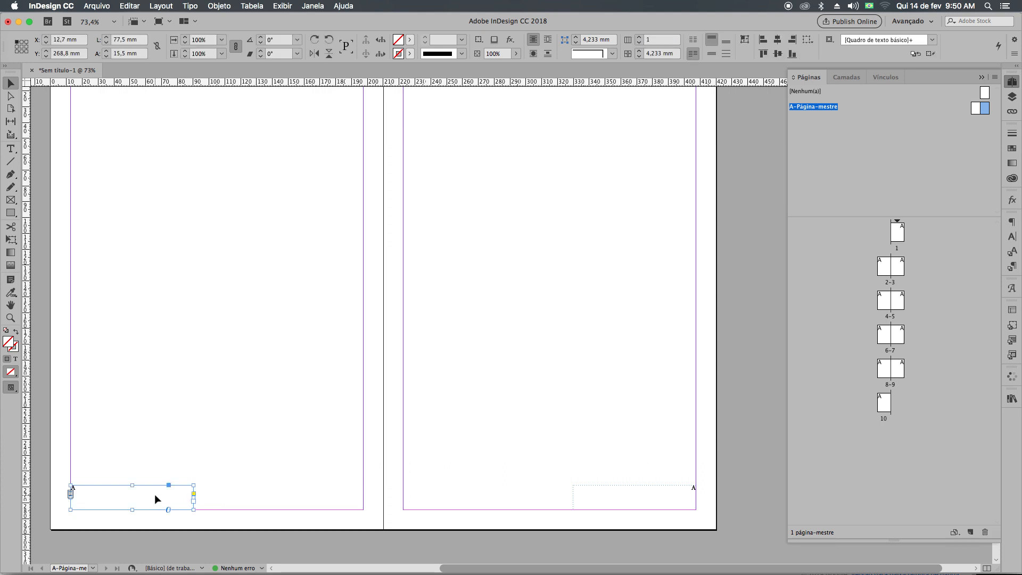
left_click(574, 503)
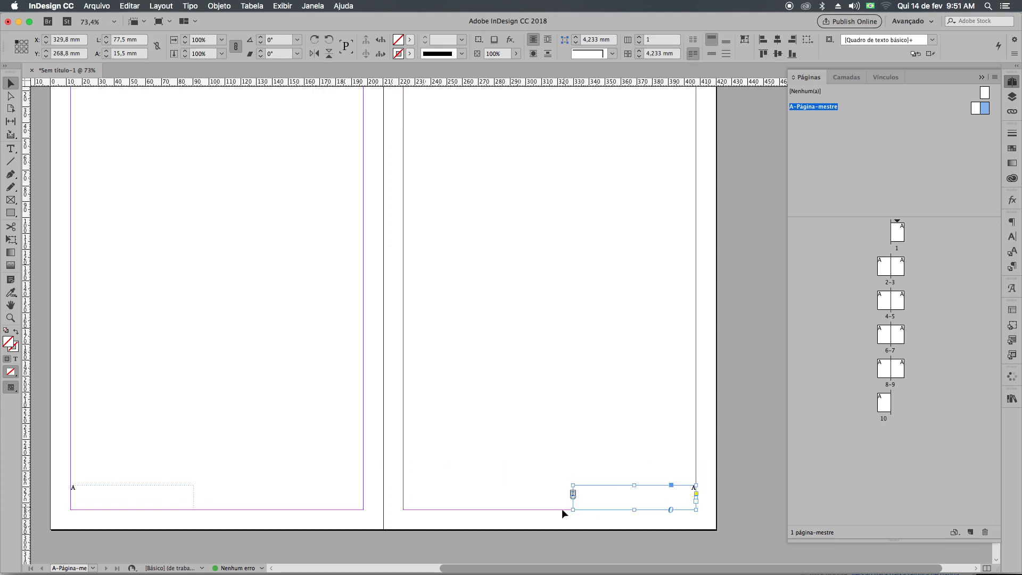
key("w")
left_click(414, 512)
left_click(140, 497)
key("shift+Right")
key("shift+Right")
key("shift+Right")
key("shift+Right")
key("shift+Right")
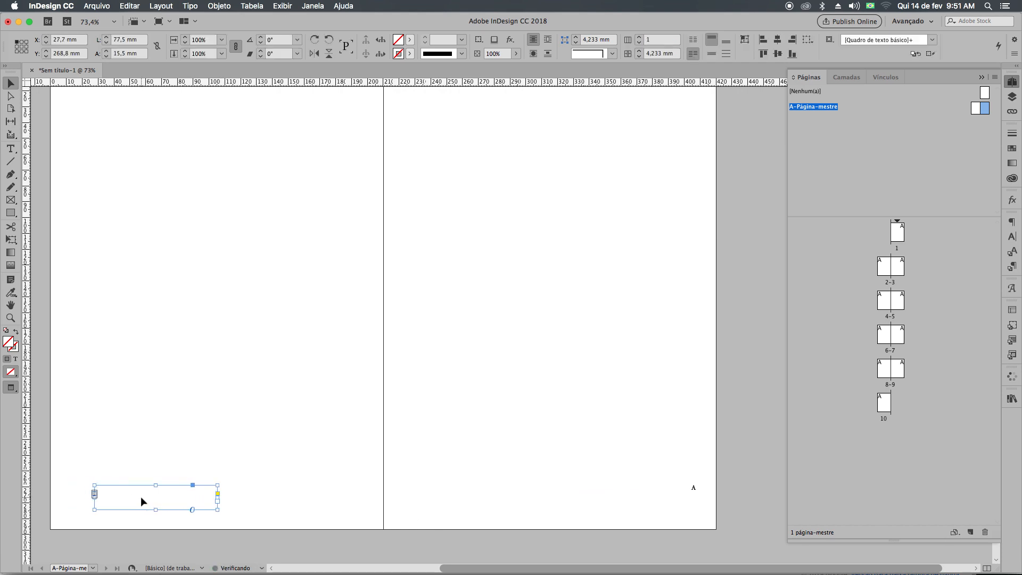
Shift the right-hand page-number frame inward to X 312,3 mm and deselect it.
left_click(666, 489)
key("shift+Left")
key("shift+Left")
key("shift+Left")
key("shift+Left")
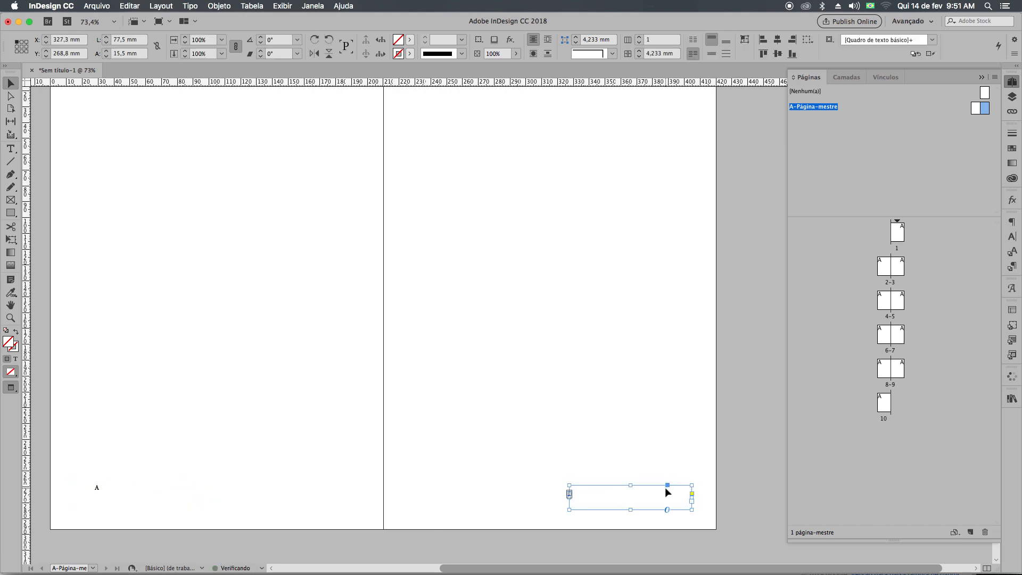
key("shift+Left")
key("shift+Left")
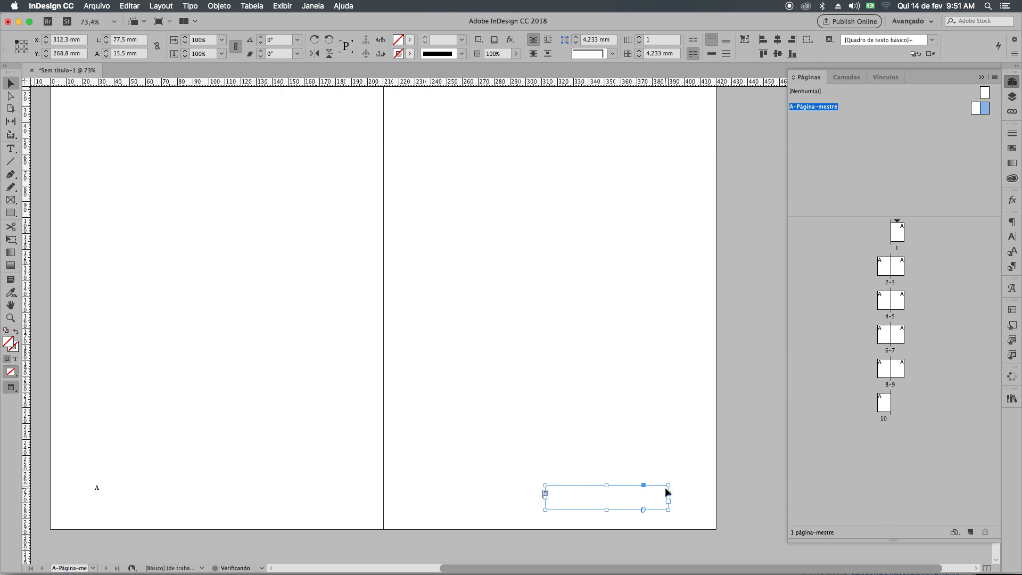
left_click(622, 434)
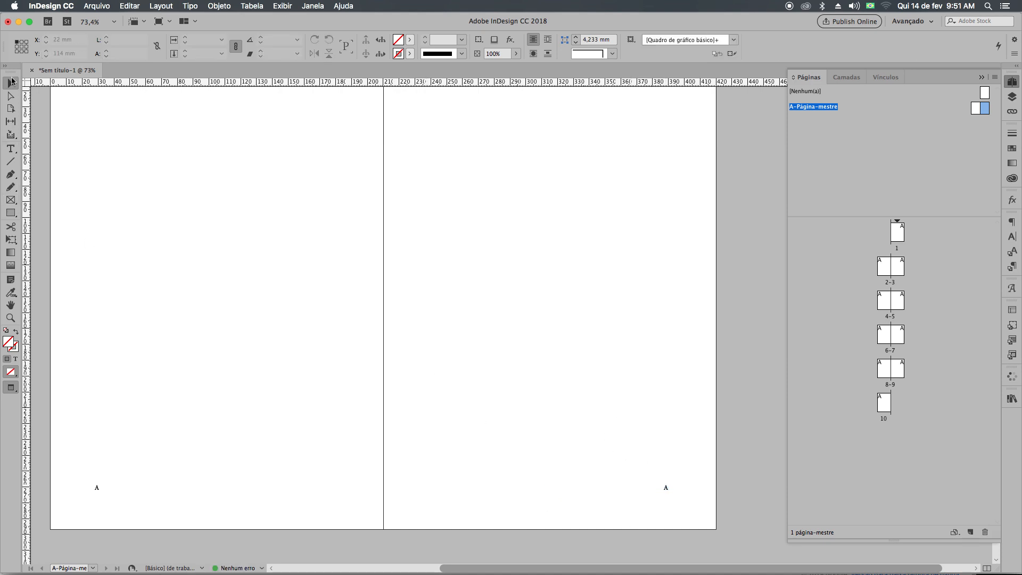
Examine the page-number placement on the master spread with and without guides and in full-screen Presentation mode.
key("w")
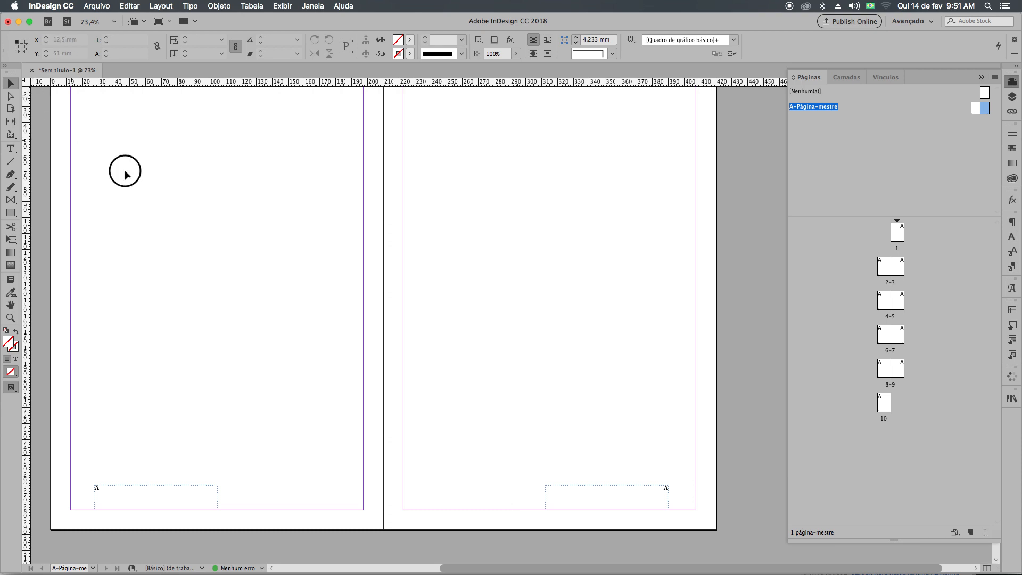
left_click_drag(71, 139, 168, 197)
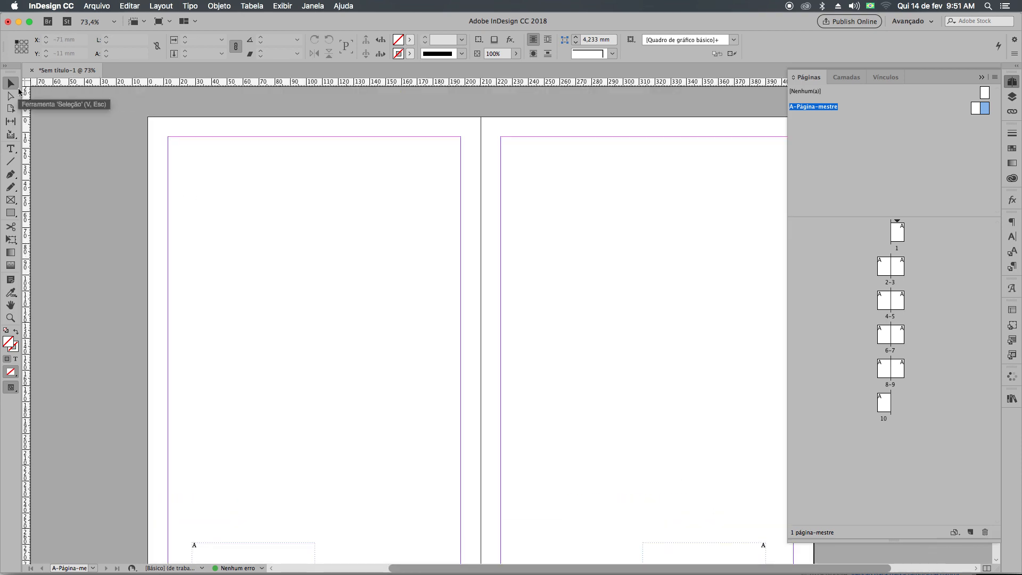
key("w")
left_click_drag(344, 358, 286, 423)
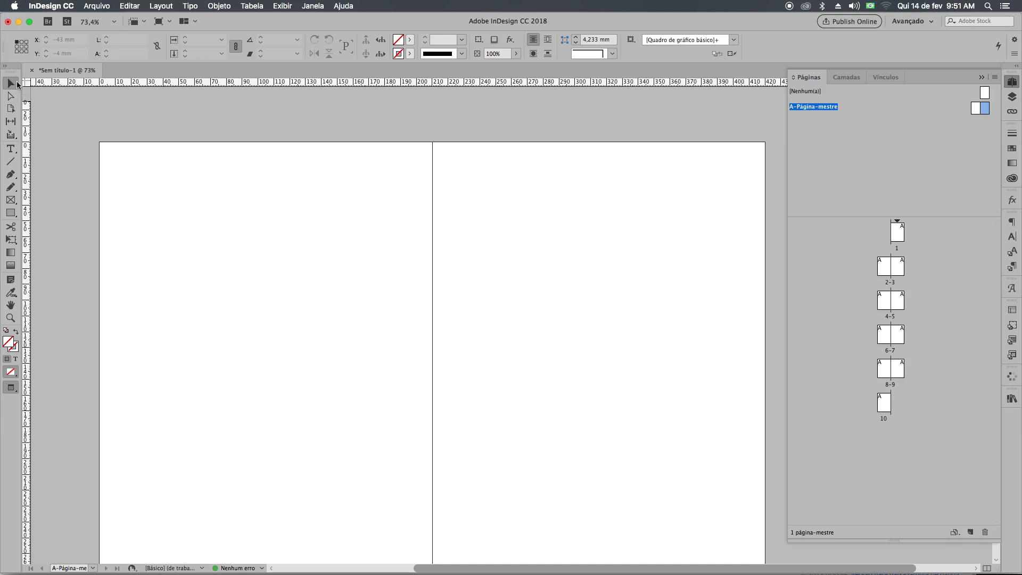
key("shift+w")
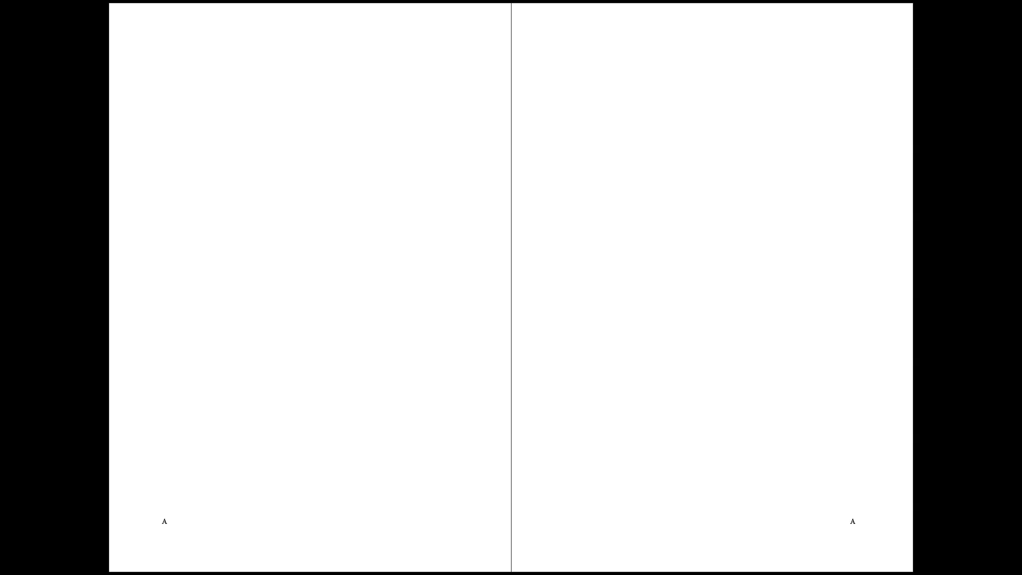
key("Escape")
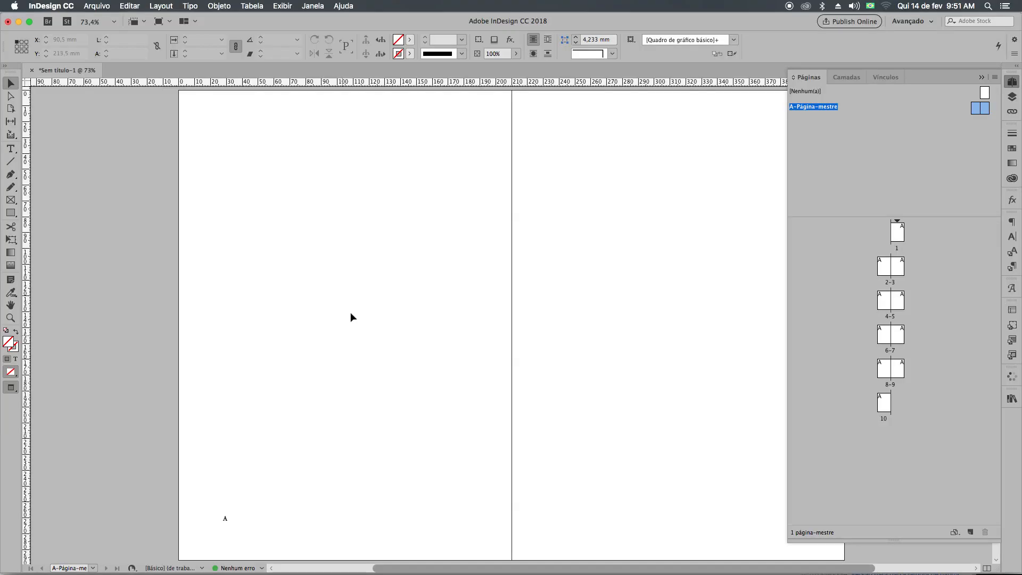
left_click(980, 77)
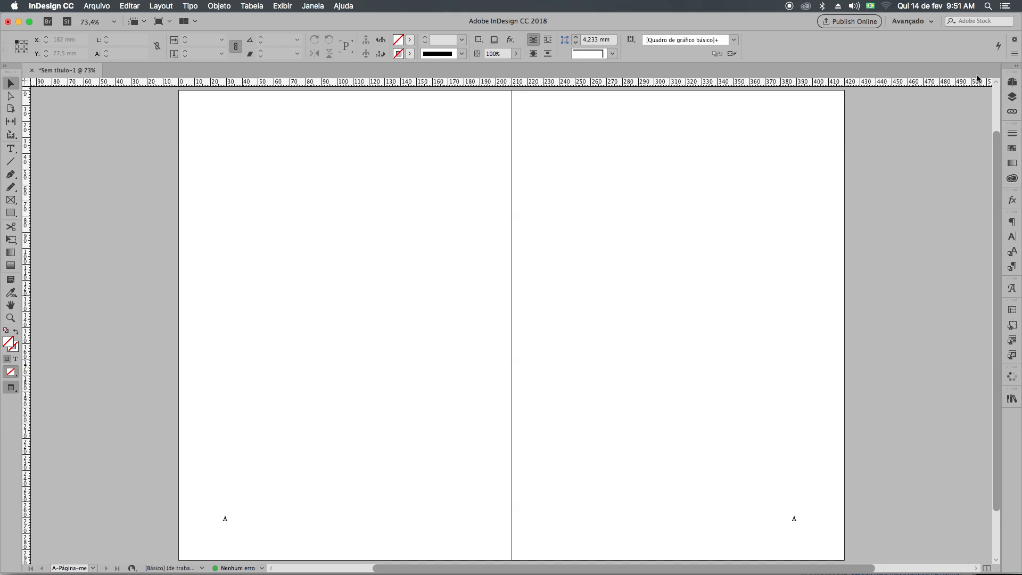
key("w")
key("w")
Try a text frame about 125 × 201 mm with placeholder text on the left-hand master page, and delete it.
left_click(10, 149)
left_click_drag(256, 160, 456, 479)
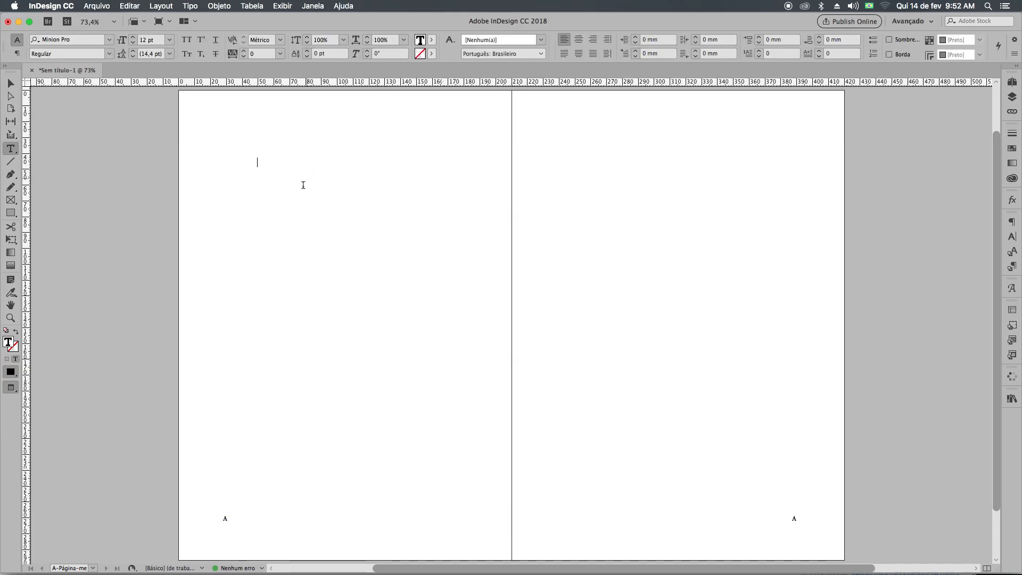
right_click(305, 186)
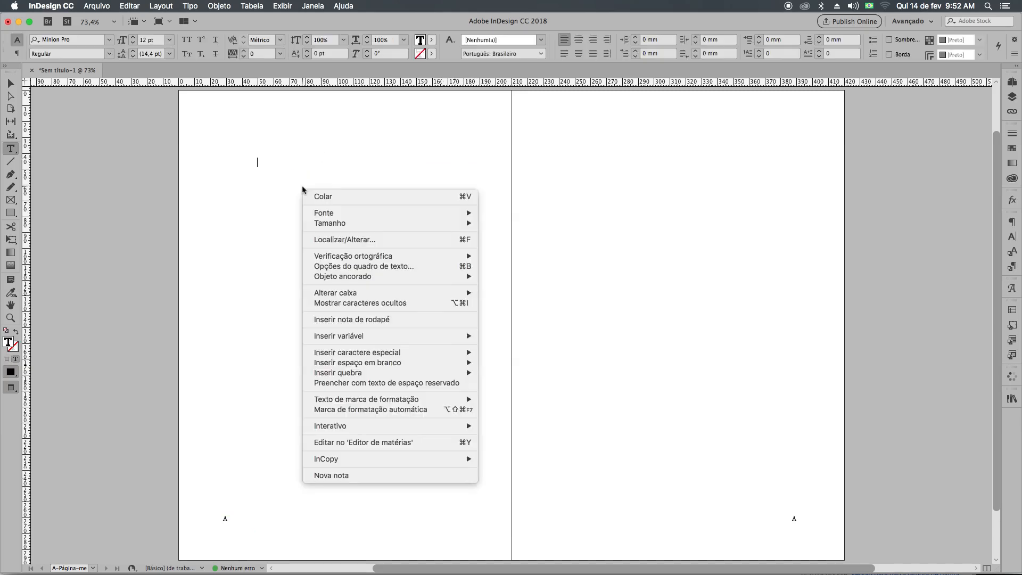
left_click(408, 383)
left_click(13, 89)
triple_click(272, 227)
key("super+a")
key("BackSpace")
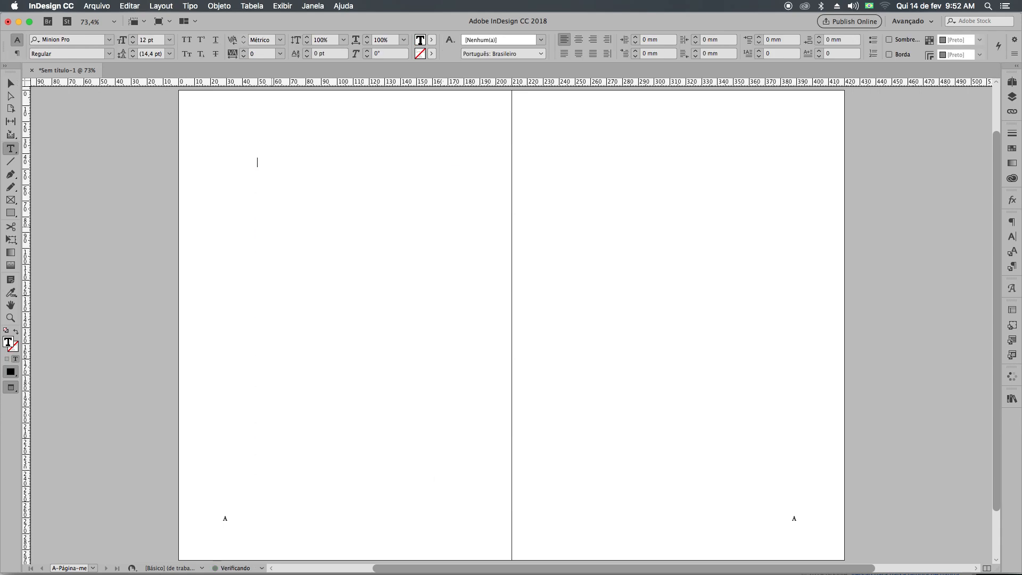
left_click(9, 83)
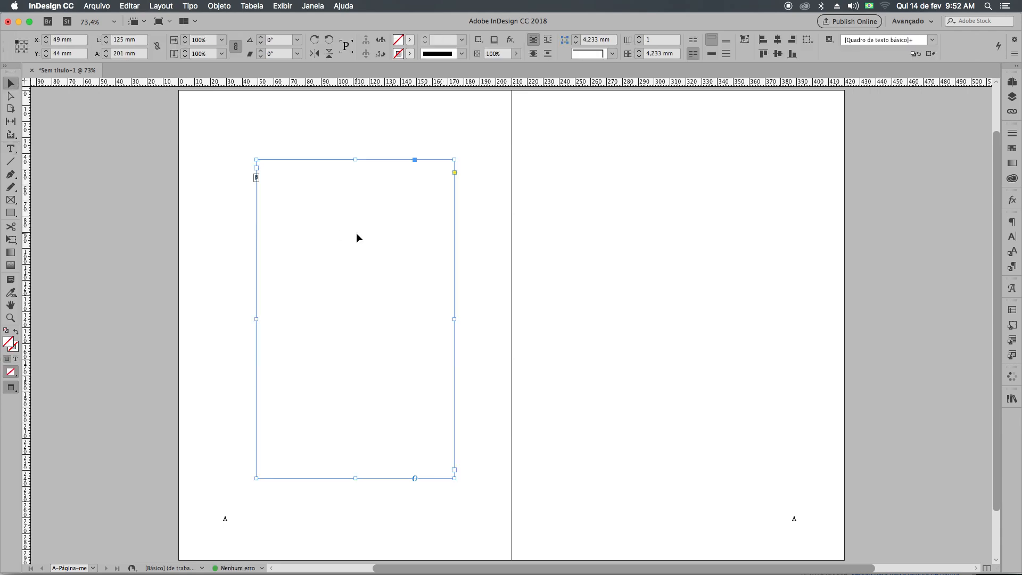
key("w")
key("BackSpace")
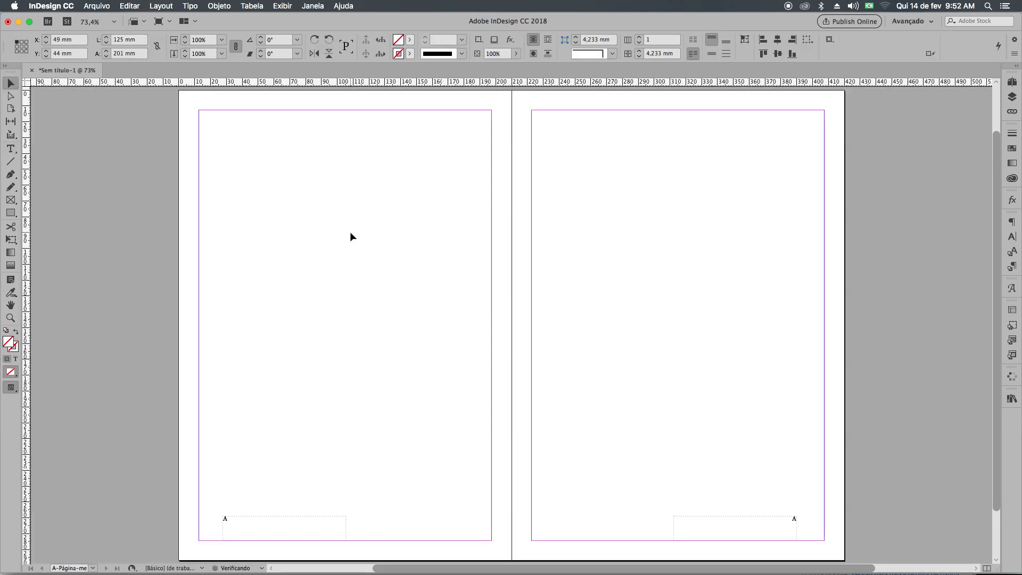
Draw a text frame about 136 × 169 mm on the left-hand master page in preview and fill it with placeholder text.
key("w")
left_click(11, 149)
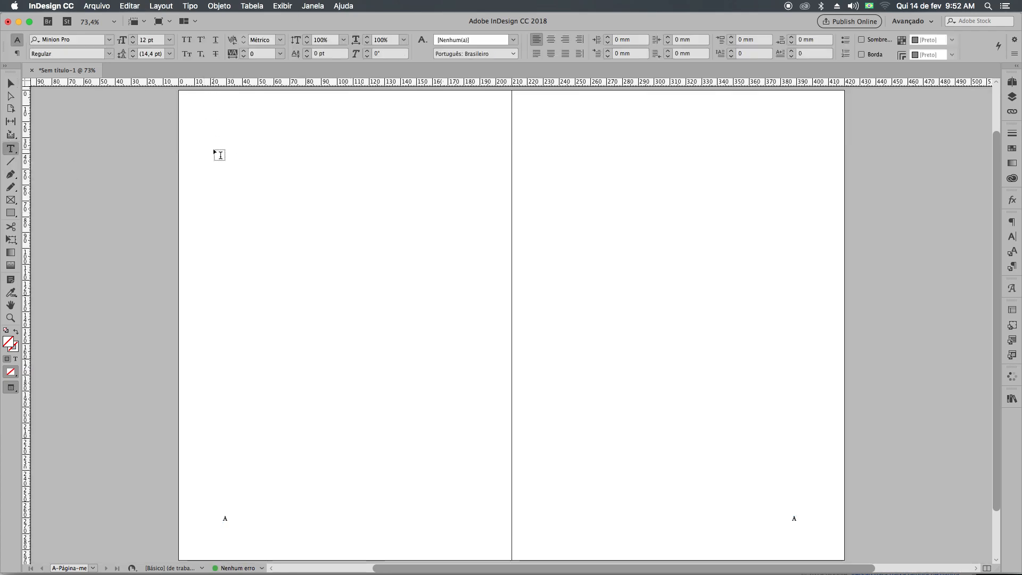
left_click_drag(219, 146, 433, 413)
type("w")
key("BackSpace")
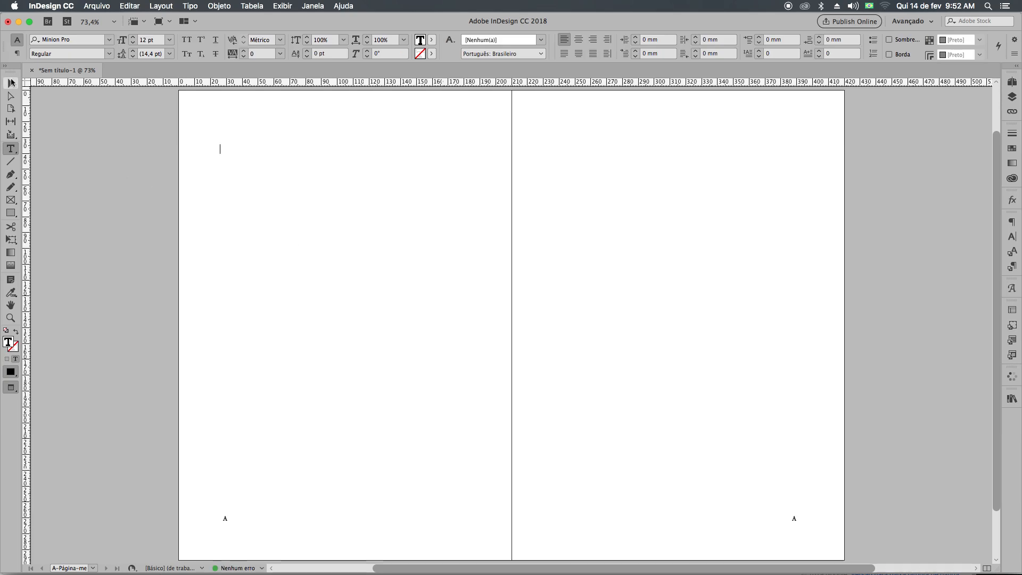
left_click(12, 83)
key("w")
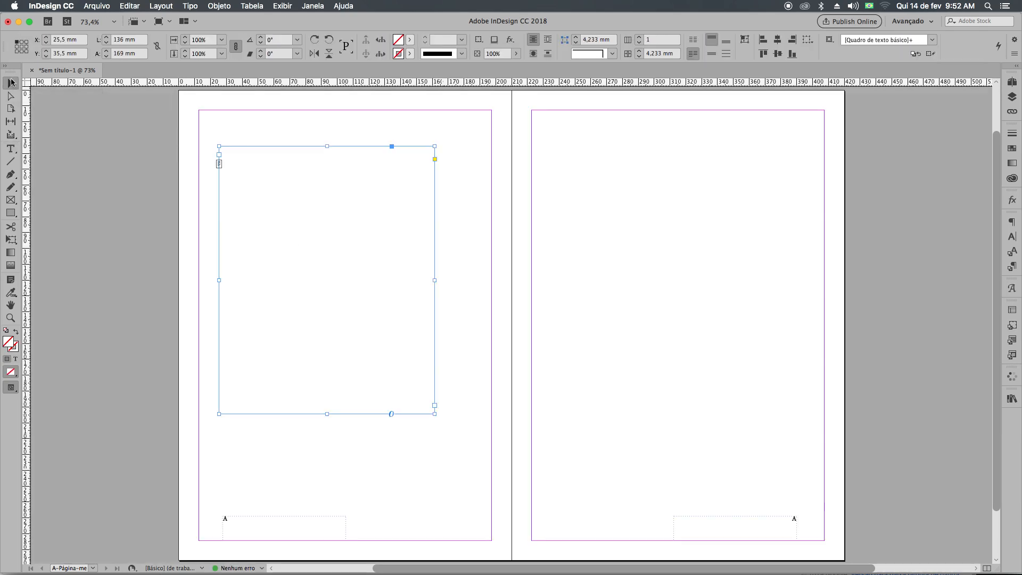
key("w")
double_click(357, 305)
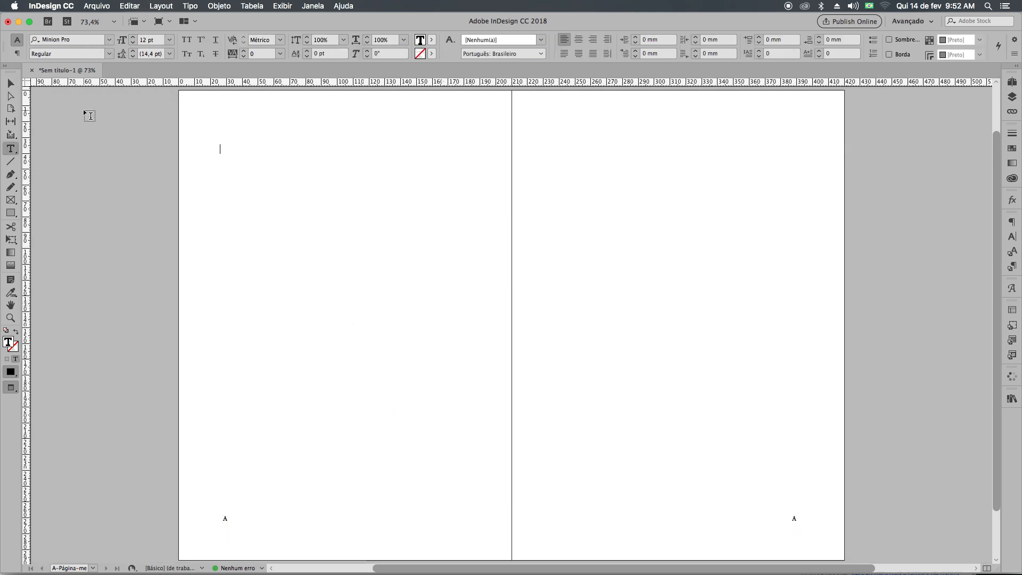
right_click(228, 156)
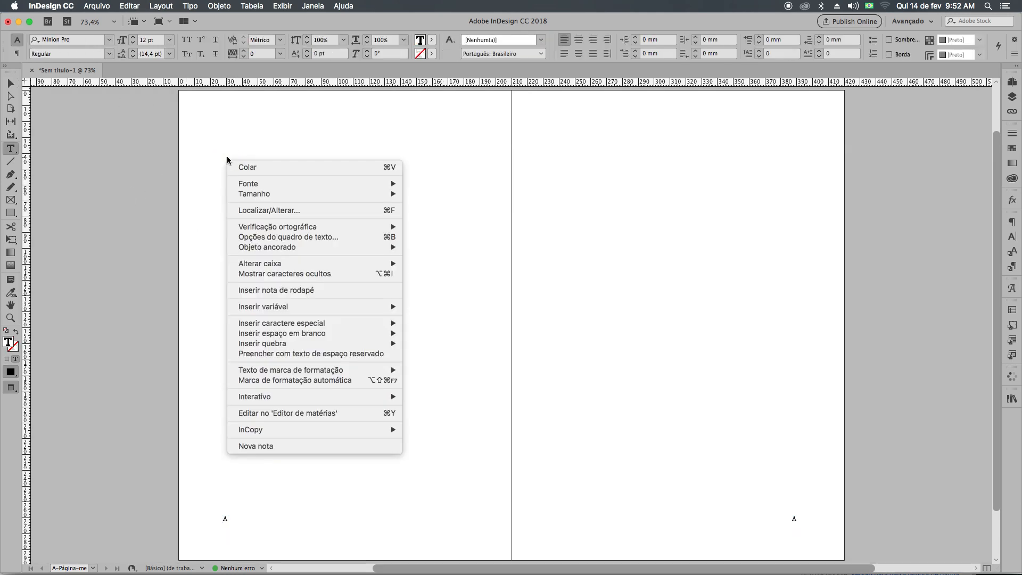
left_click(307, 354)
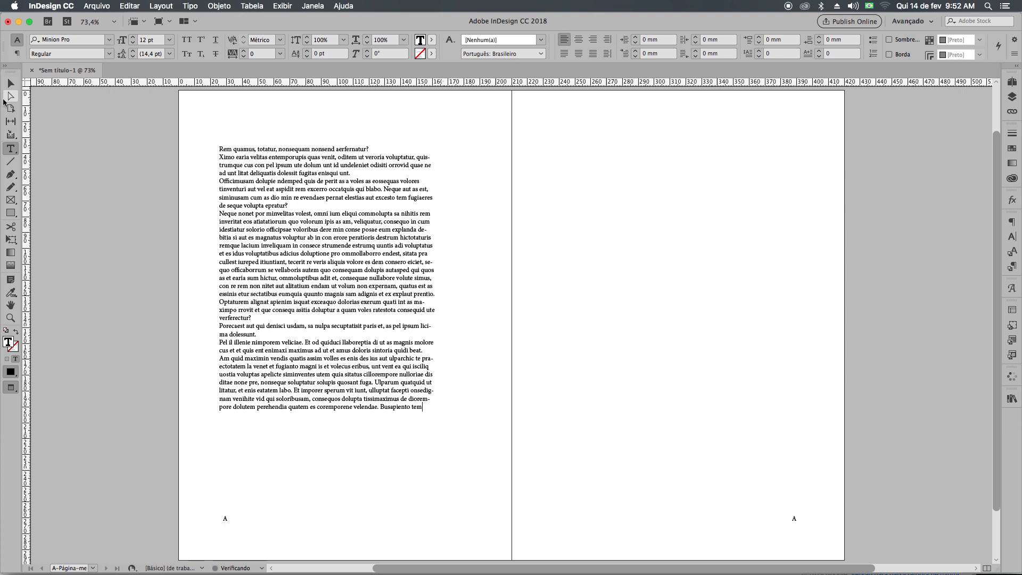
Resize the left-hand text frame to about 143 × 210,5 mm, with its corner at X 32,5 mm and Y 35,5 mm.
left_click(8, 84)
left_click_drag(435, 413, 462, 494)
left_click_drag(340, 493, 339, 479)
left_click_drag(219, 319, 231, 313)
left_click_drag(462, 314, 457, 313)
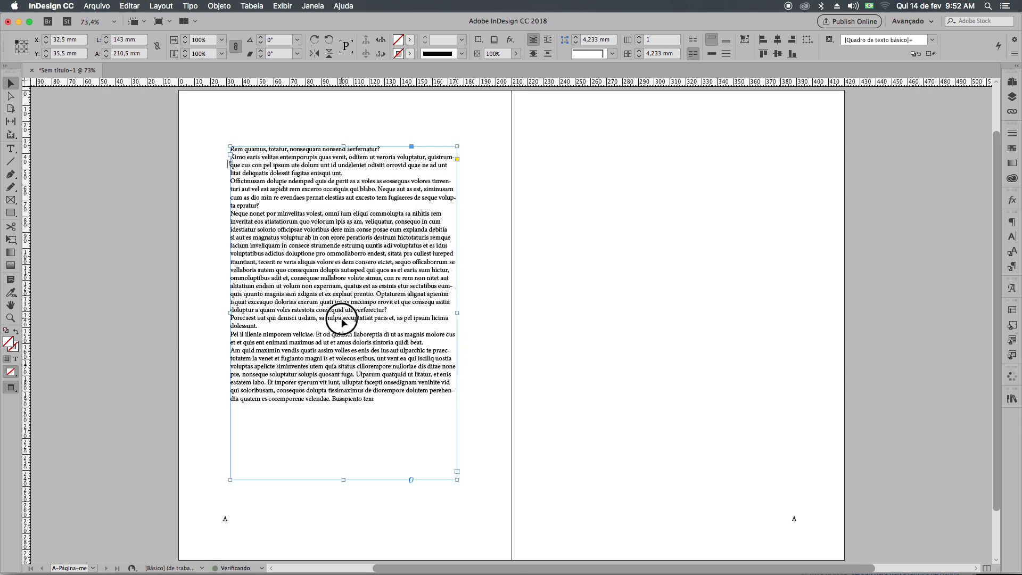
Set all the placeholder text in Roboto Condensed Light.
triple_click(342, 319)
key("super+a")
left_click(88, 38)
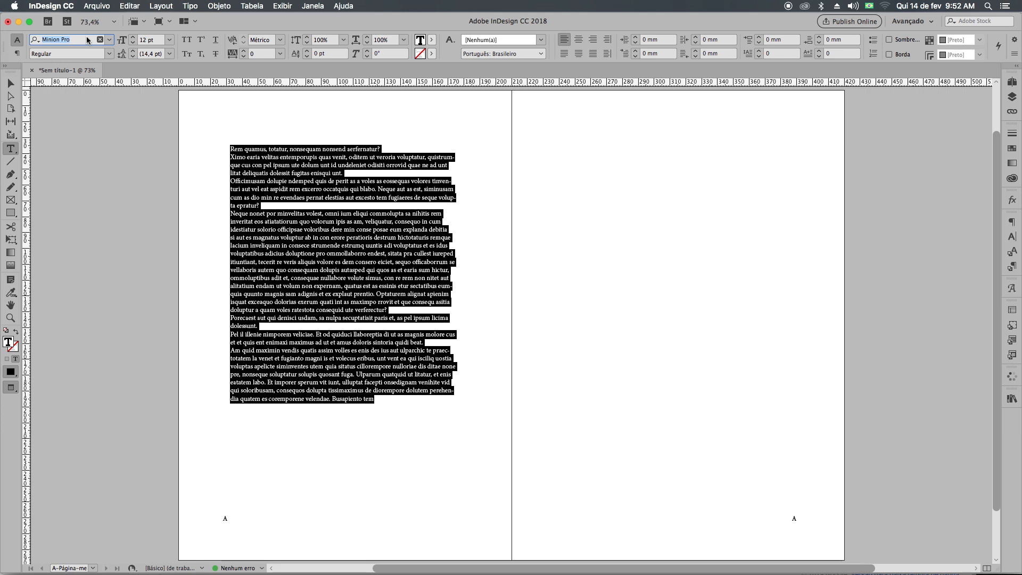
key("BackSpace")
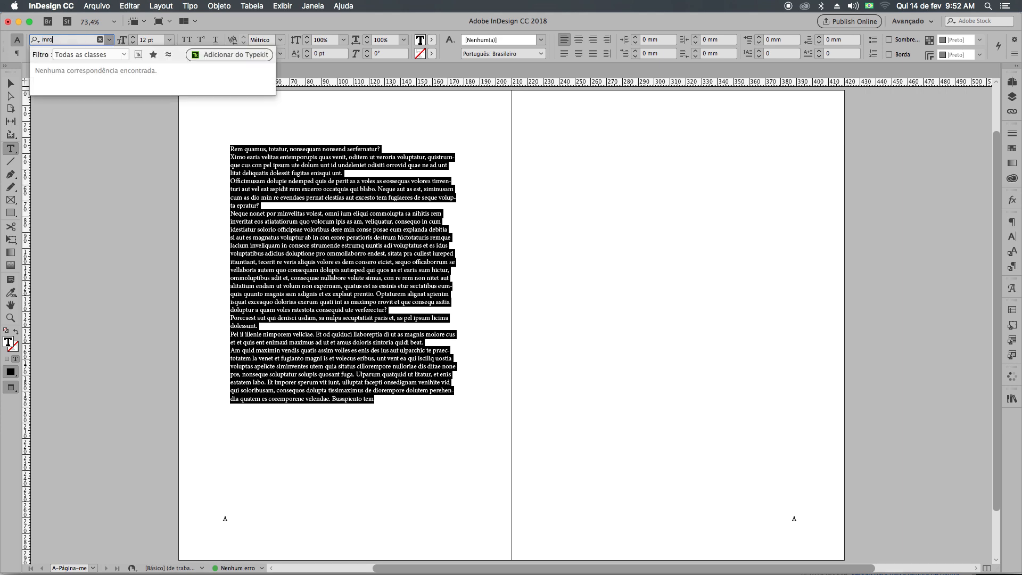
type("ro")
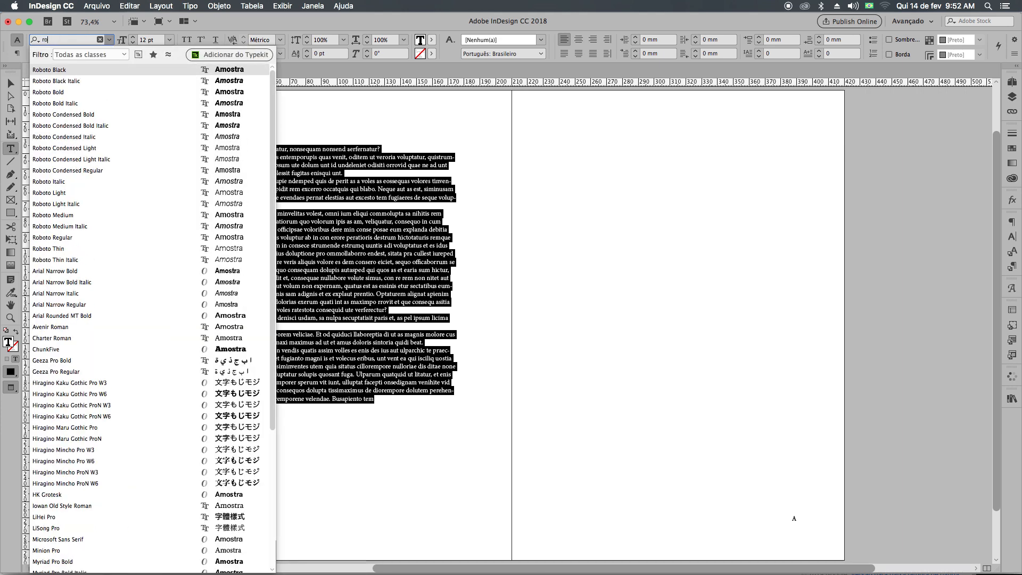
type("bot")
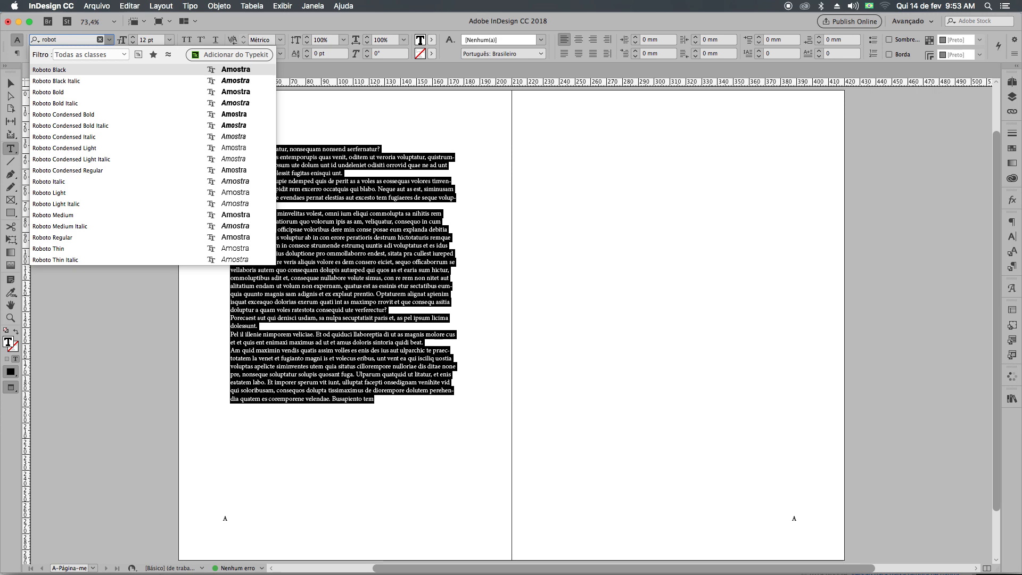
left_click(162, 145)
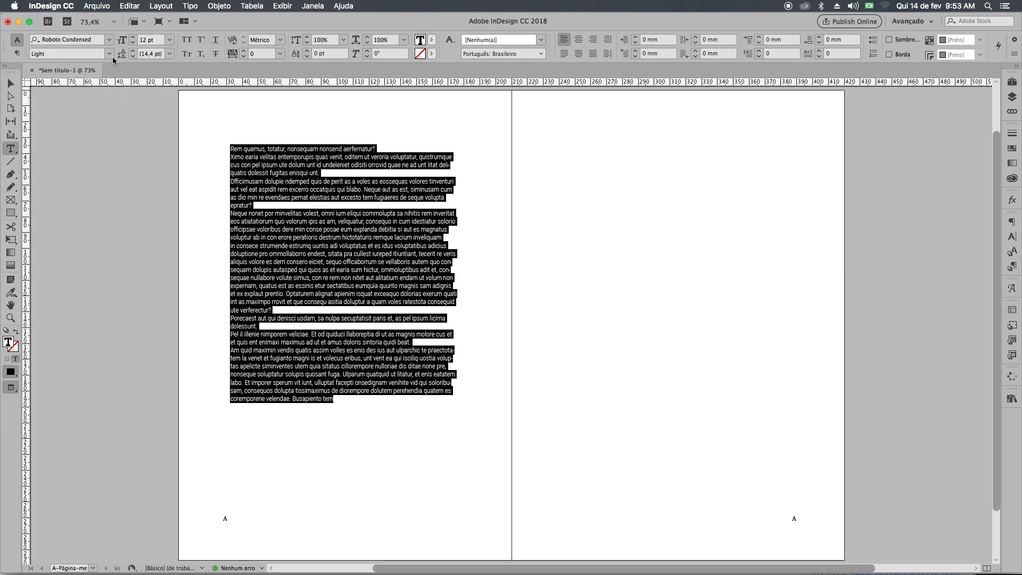
Change the placeholder text's font to Avenir Light, with a 17 pt size and 30 pt leading.
left_click(109, 39)
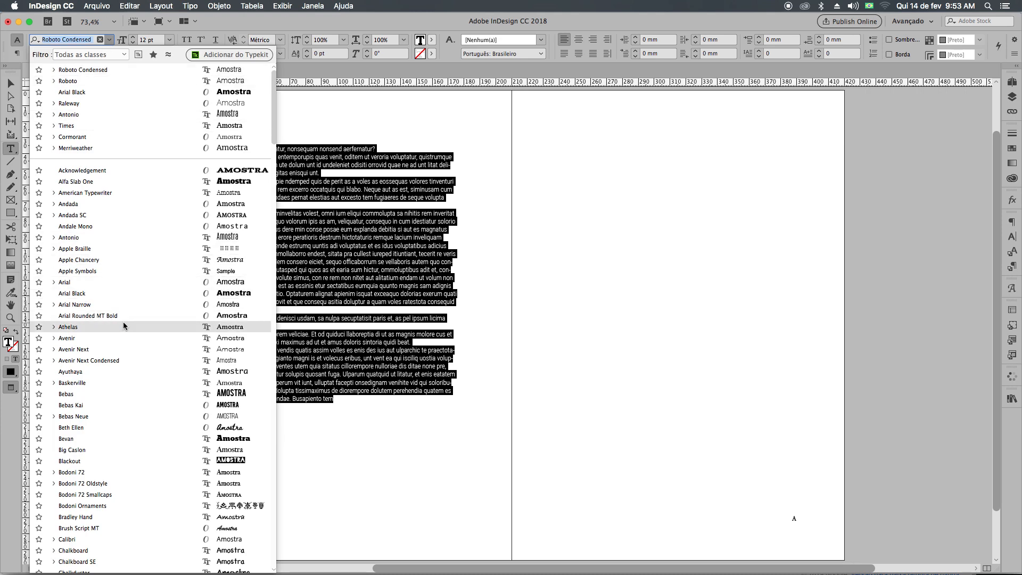
left_click(124, 338)
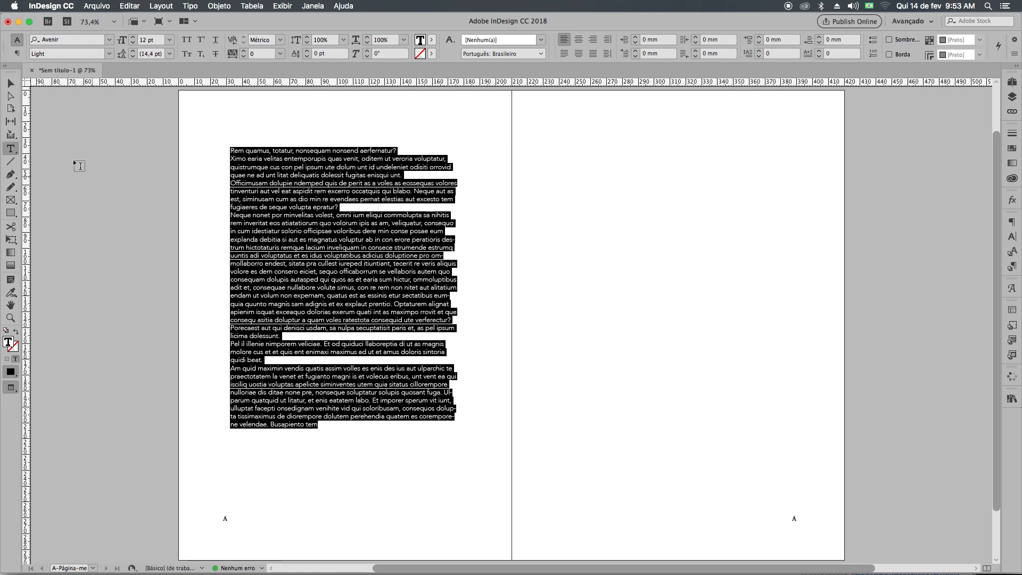
left_click(133, 38)
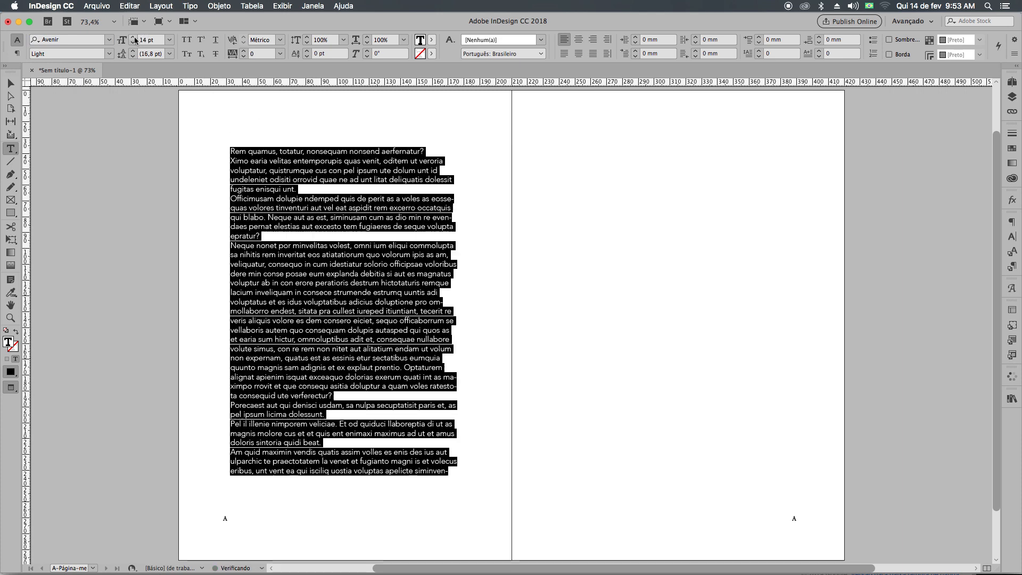
left_click(135, 39)
left_click(135, 52)
left_click(137, 53)
left_click(136, 53)
left_click(136, 53)
left_click(136, 53)
left_click(135, 40)
left_click(136, 40)
left_click(133, 51)
left_click(134, 51)
left_click(134, 51)
left_click(134, 51)
left_click(306, 319)
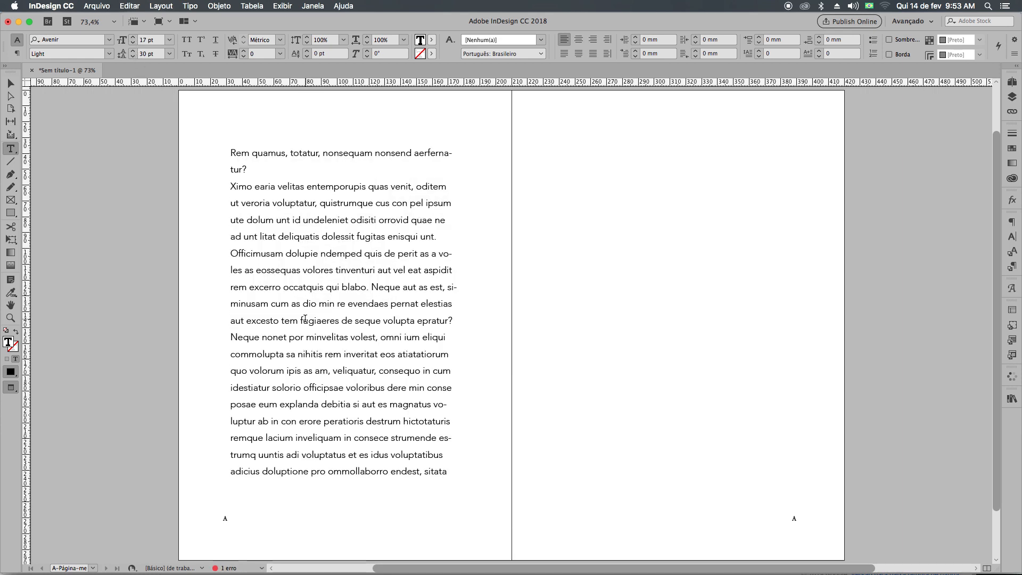
Justify all the placeholder text with the last line aligned left and give its paragraphs a 12 mm first-line indent.
double_click(365, 270)
key("super+a")
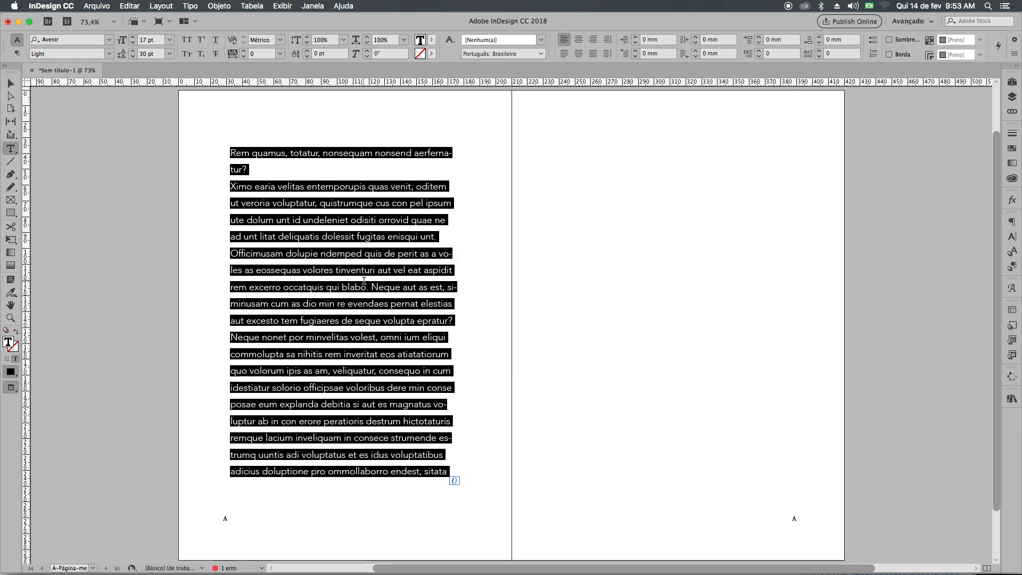
left_click(564, 54)
left_click(666, 53)
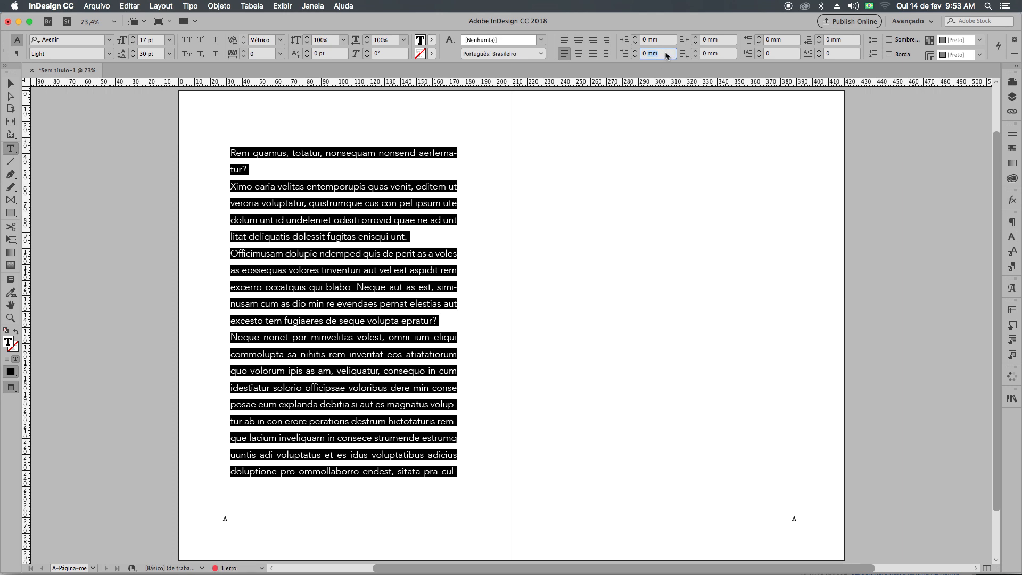
left_click(658, 55)
type("102")
key("Return")
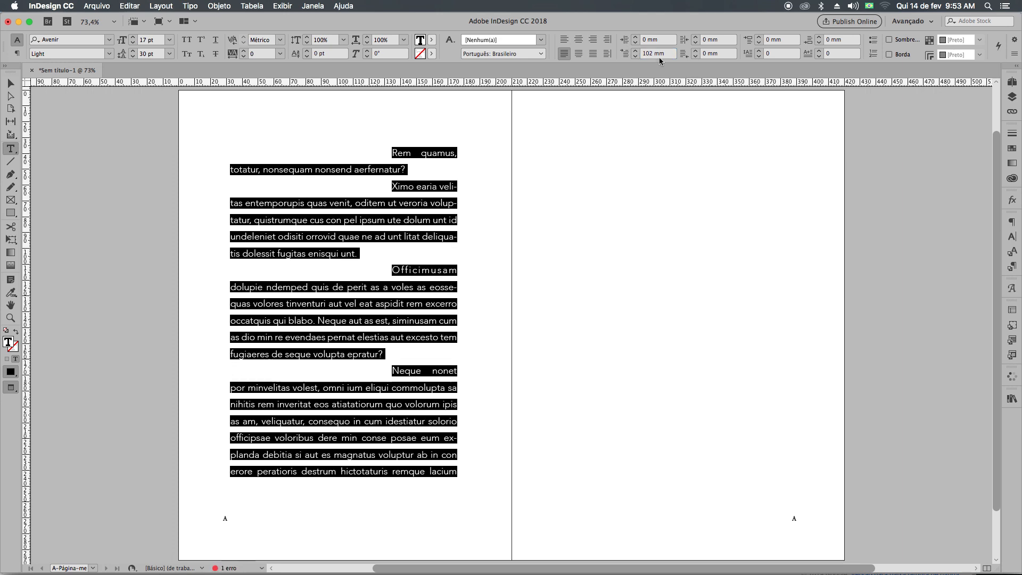
type("12")
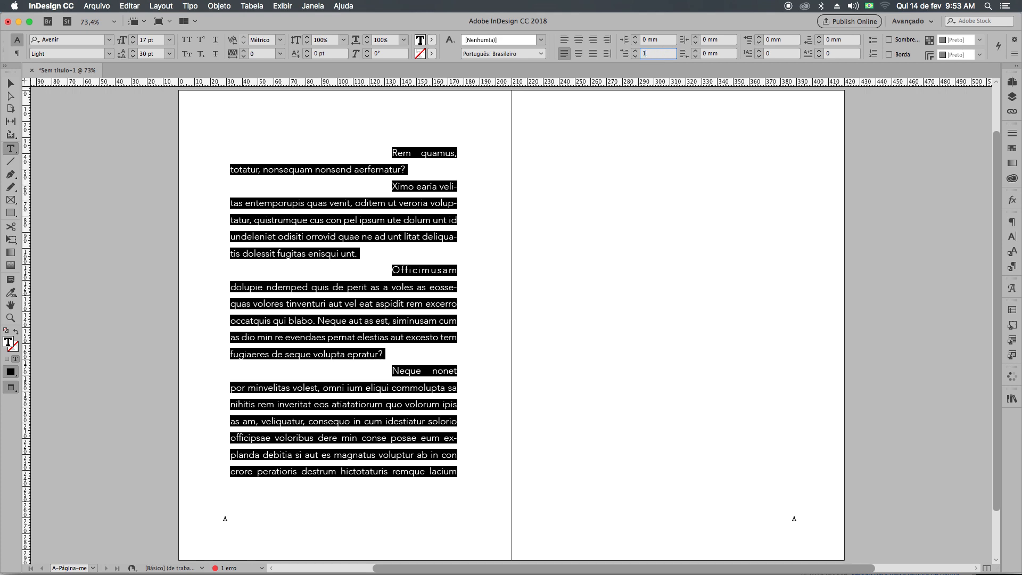
key("Return")
left_click(397, 287)
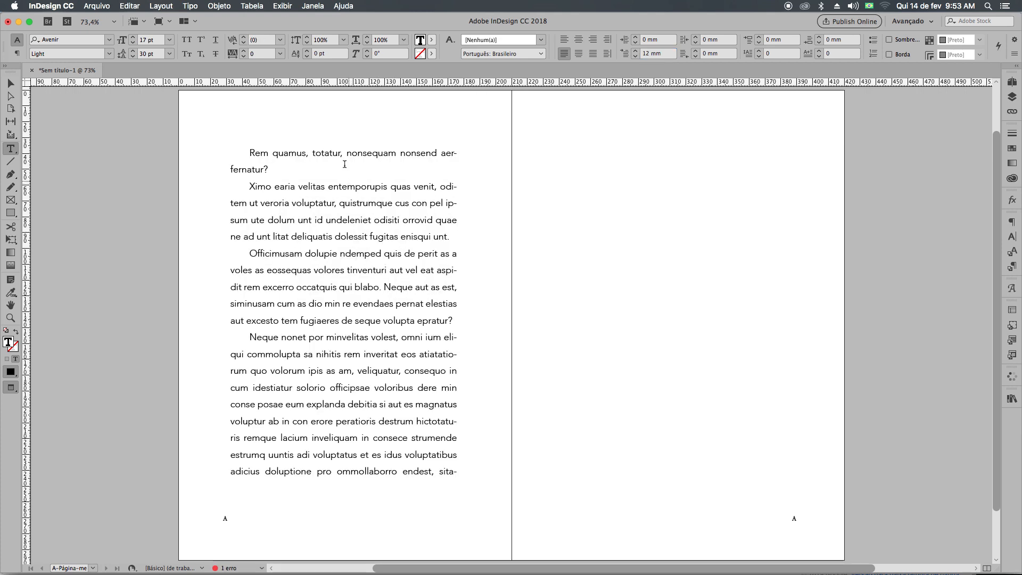
left_click(341, 154)
Duplicate the formatted text frame onto the right-hand master page.
left_click(8, 85)
left_click_drag(538, 368, 456, 370)
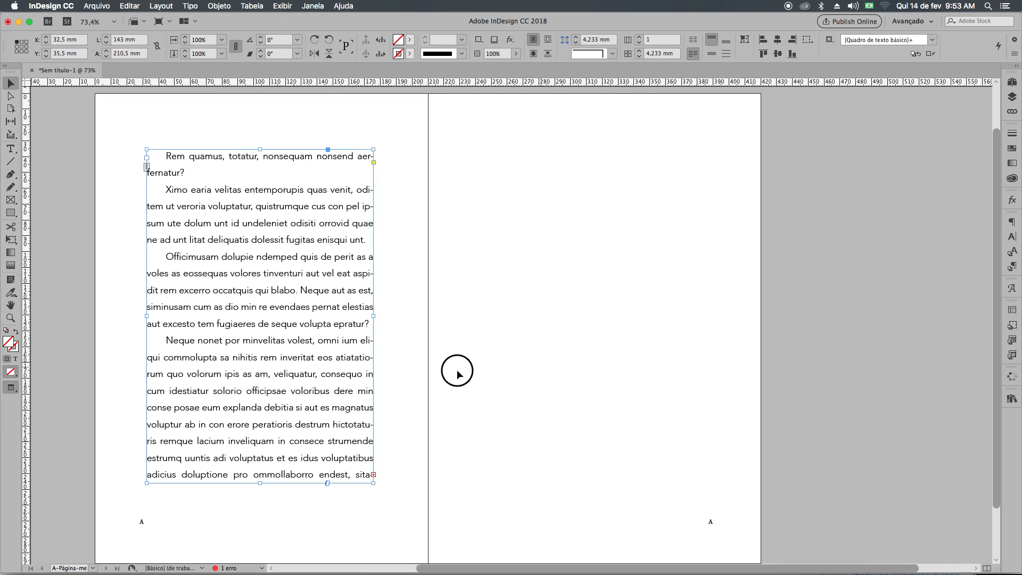
left_click_drag(277, 376, 610, 371)
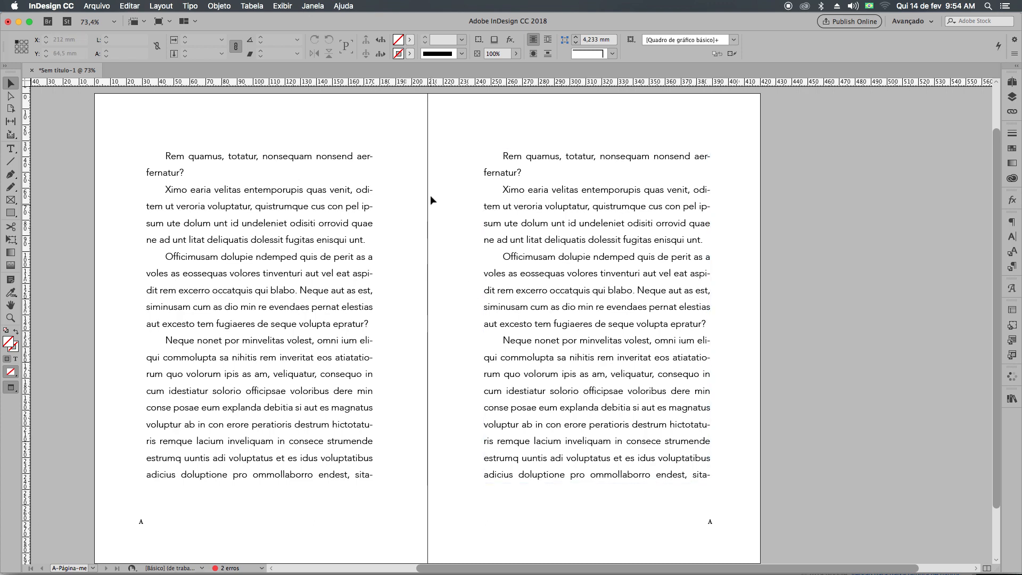
Try narrow inner margins by moving both text frames close to the spine, with the left-hand frame at X 64 mm.
left_click_drag(518, 292, 493, 293)
left_click_drag(344, 307, 369, 307)
left_click_drag(480, 305, 468, 306)
left_click_drag(391, 317, 400, 312)
left_click_drag(469, 313, 453, 312)
left_click_drag(393, 324, 404, 321)
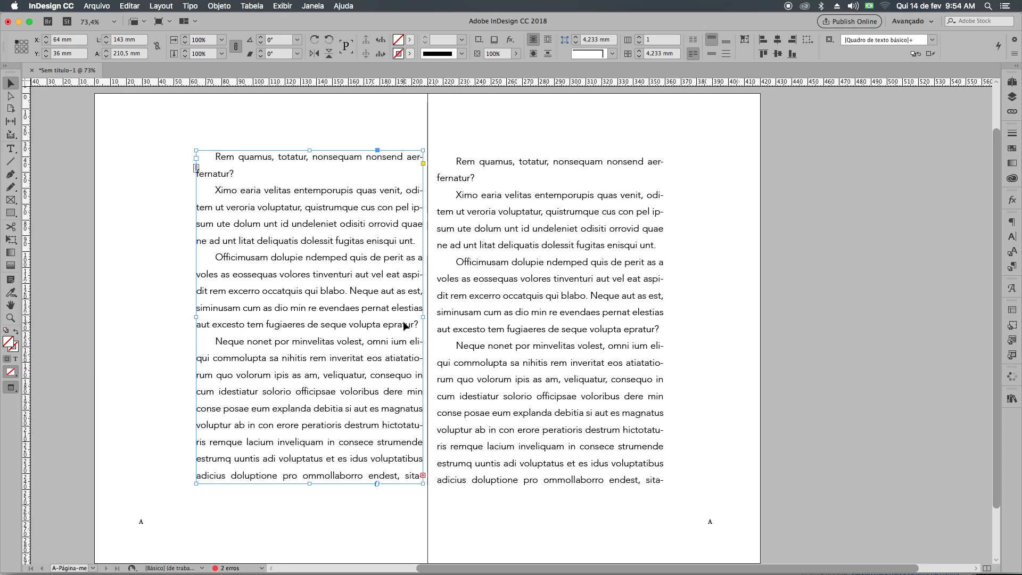
Try shifting both text frames outward and back toward the spine, with the right-hand frame at X 229 mm and Y 39 mm.
left_click_drag(405, 326, 493, 276)
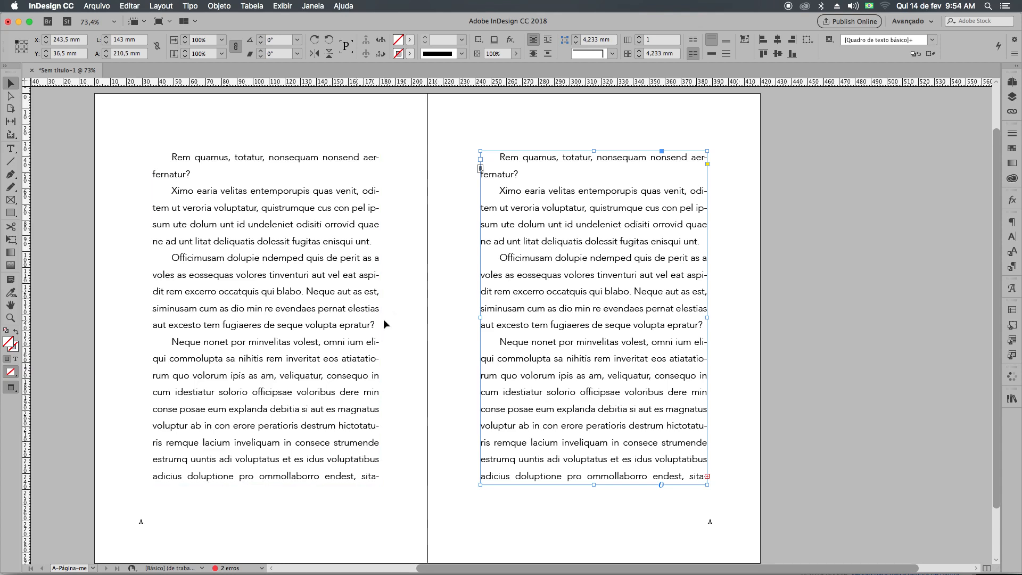
left_click_drag(285, 359, 305, 362)
left_click_drag(485, 362, 463, 366)
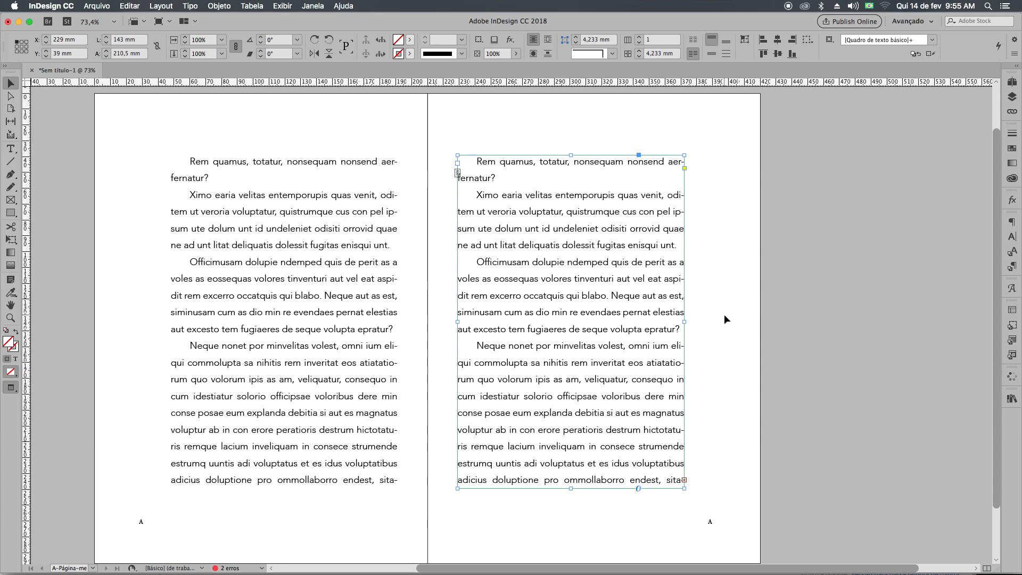
Move the text frames away from the spine to Y 37,5 mm, the left-hand one at X 26 mm and the right-hand one at X 246,8 mm.
left_click_drag(606, 358, 630, 356)
left_click_drag(341, 367, 314, 366)
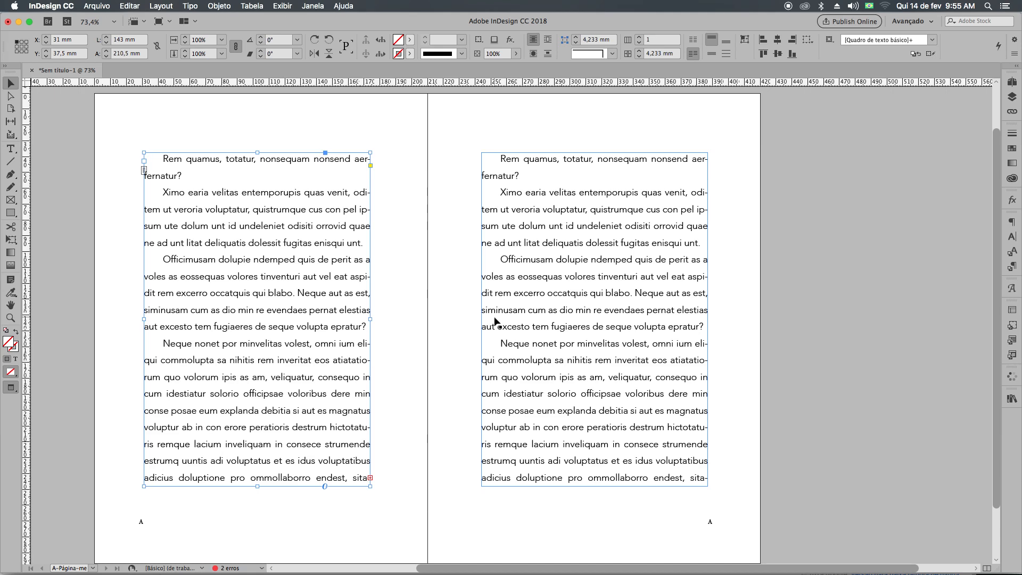
left_click_drag(518, 314, 523, 316)
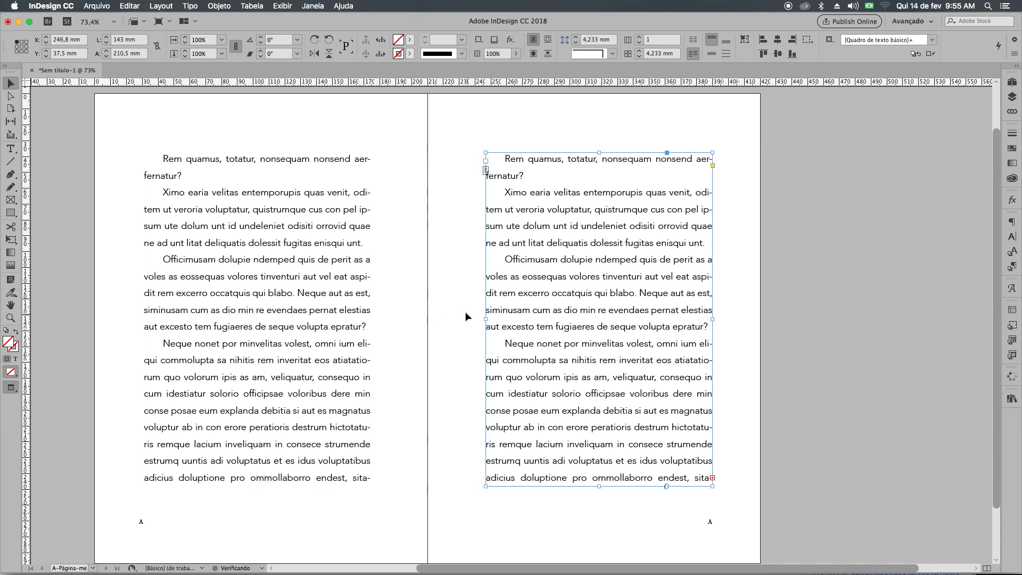
left_click_drag(355, 315, 349, 315)
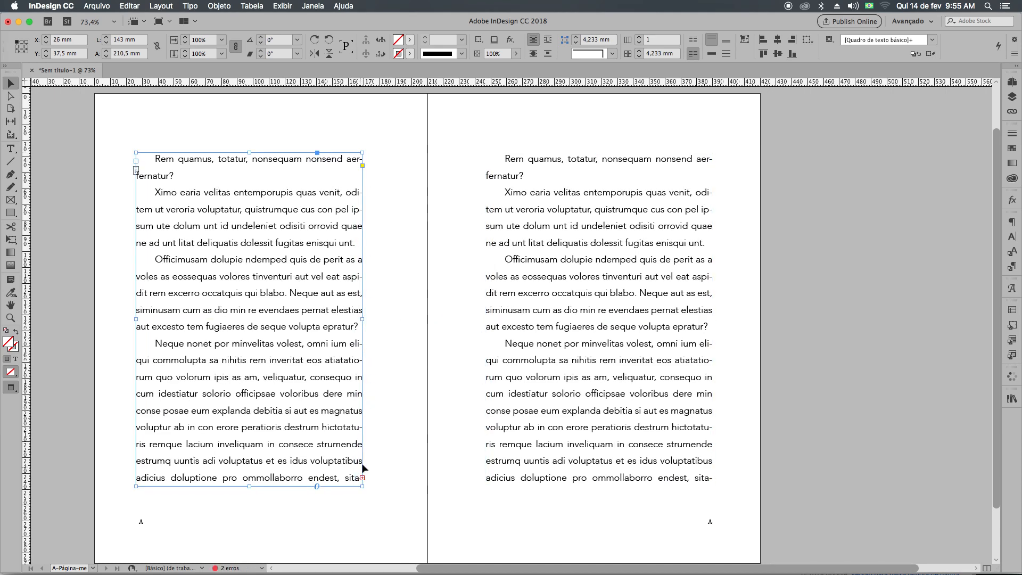
Reposition the page-number frames to Y 273 mm, the left-hand one at X 27 mm and the right-hand one at X 312,5 mm.
scroll(365, 442, "down", 1)
left_click(148, 507)
left_click(197, 513)
left_click_drag(197, 513, 683, 512)
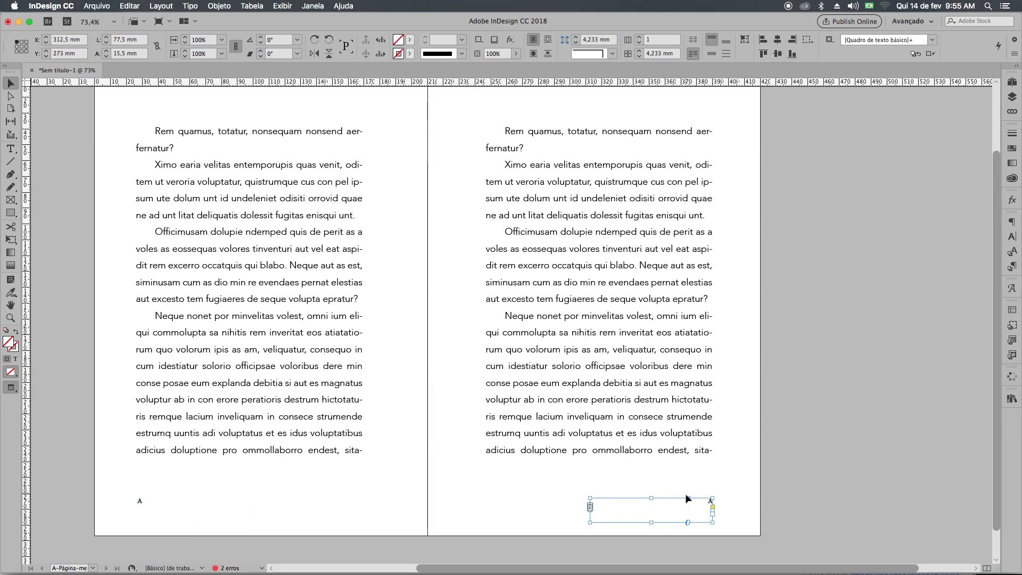
Examine how the page-number frames line up with the text blocks across the spread, and show the guides again.
scroll(589, 151, "up", 3)
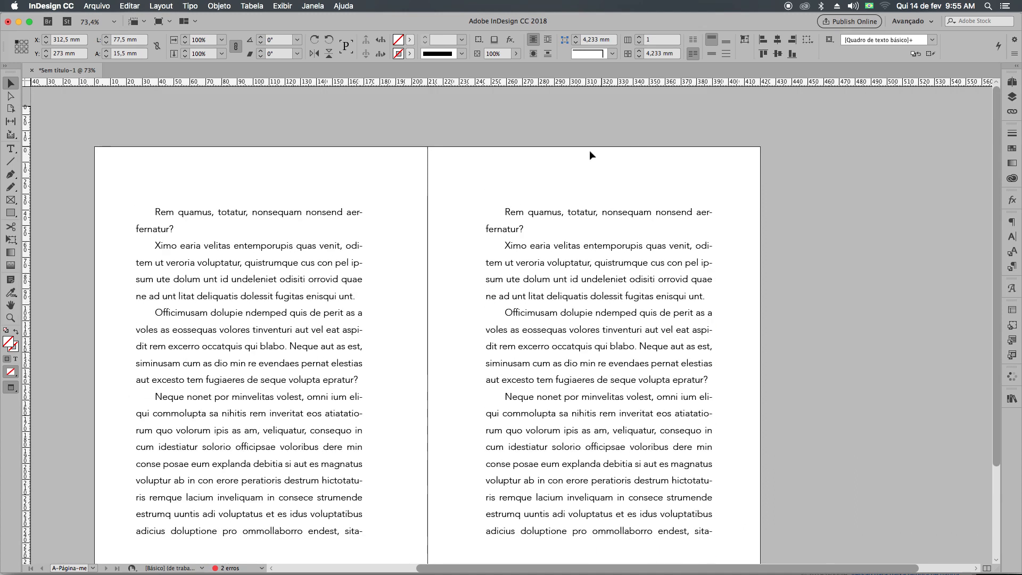
scroll(216, 384, "down", 4)
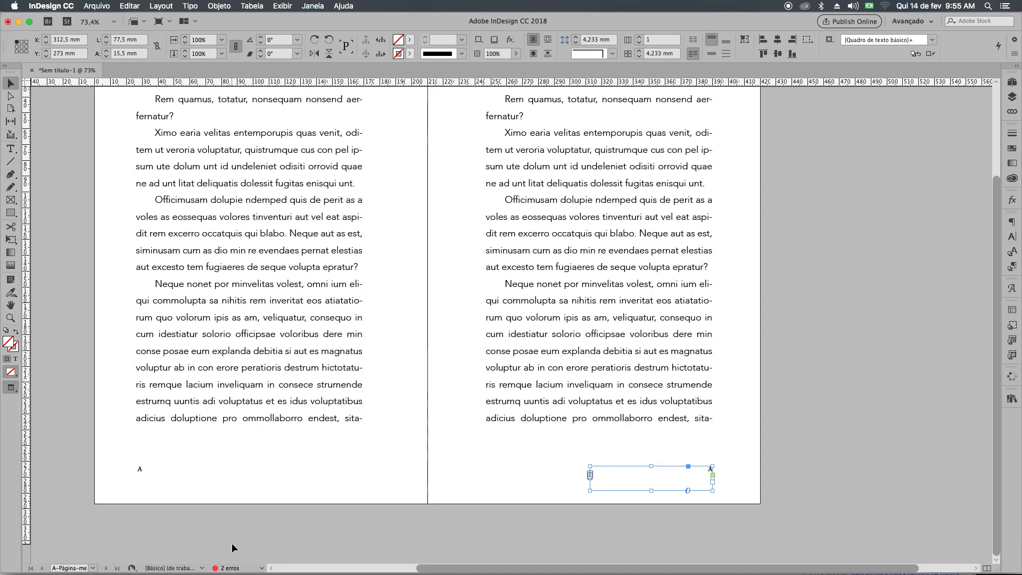
left_click(368, 491)
left_click(176, 482)
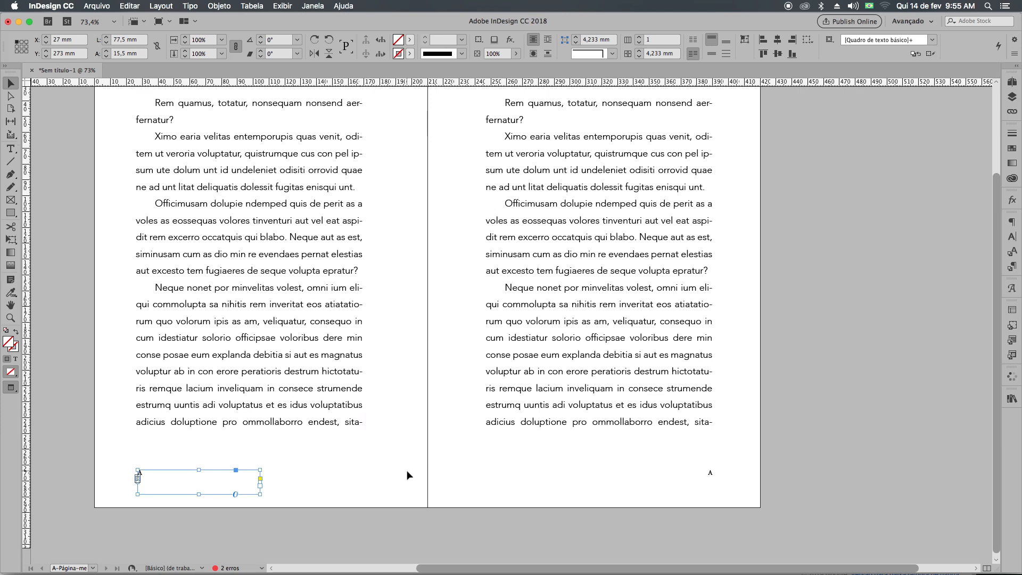
scroll(408, 474, "up", 2)
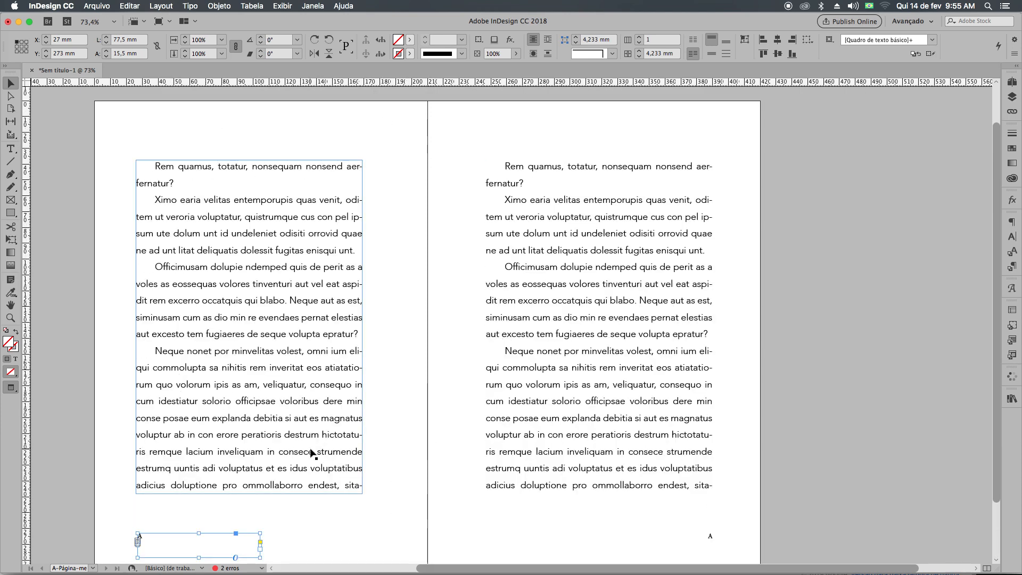
key("w")
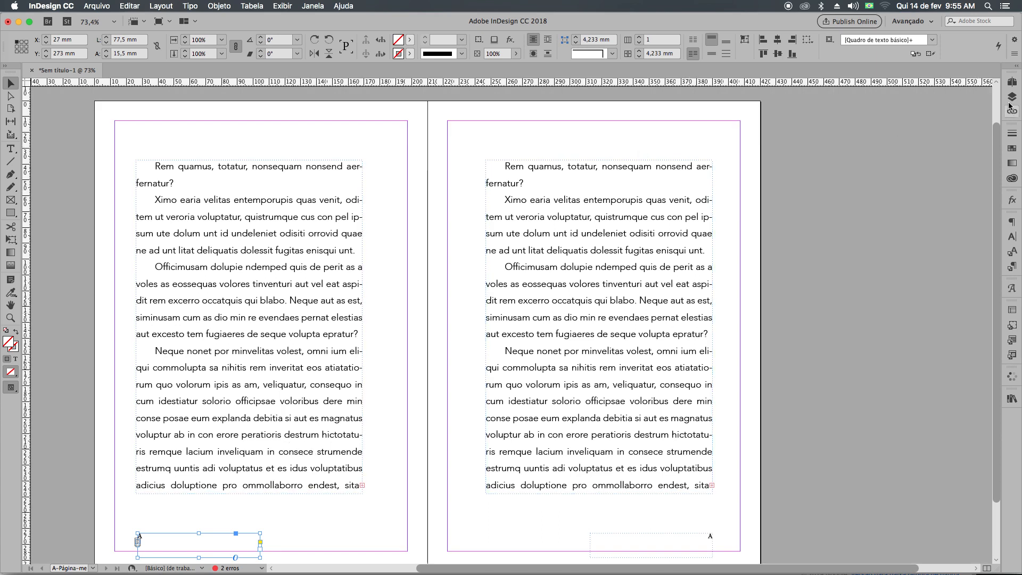
Open the margin and column settings for both pages of A-Página-mestre and unlink the four margin values.
left_click(1011, 82)
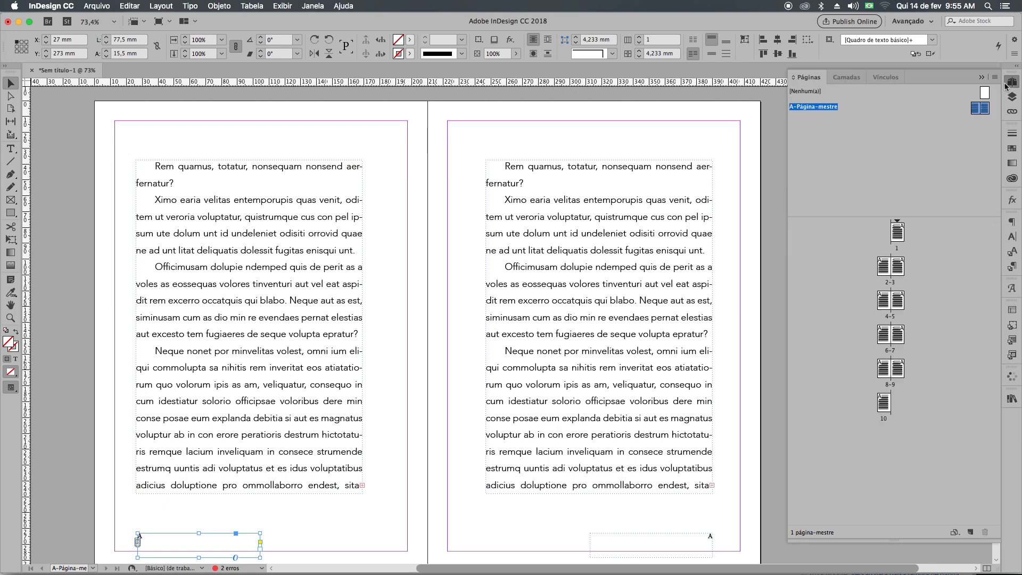
left_click(983, 130)
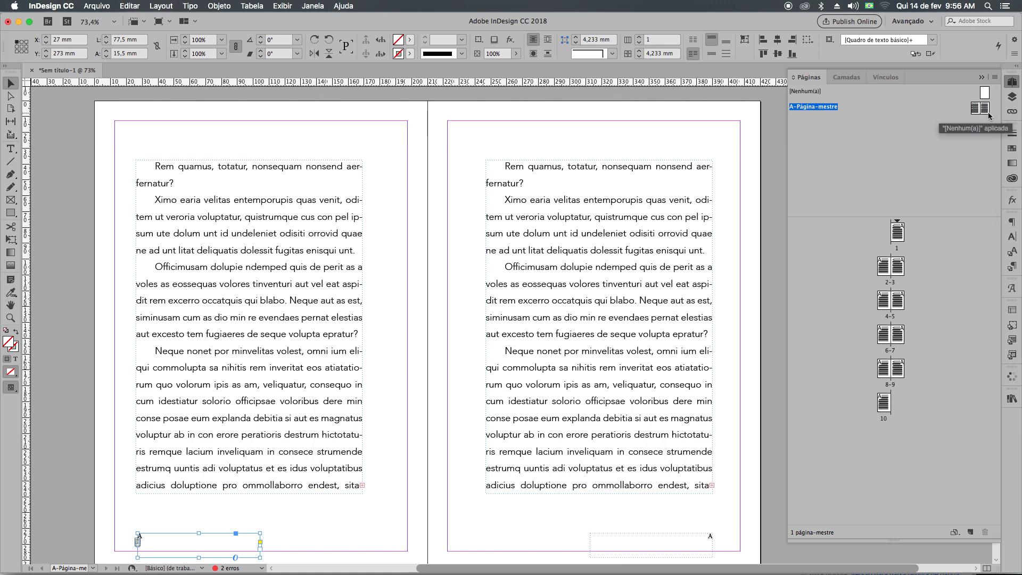
left_click(985, 109)
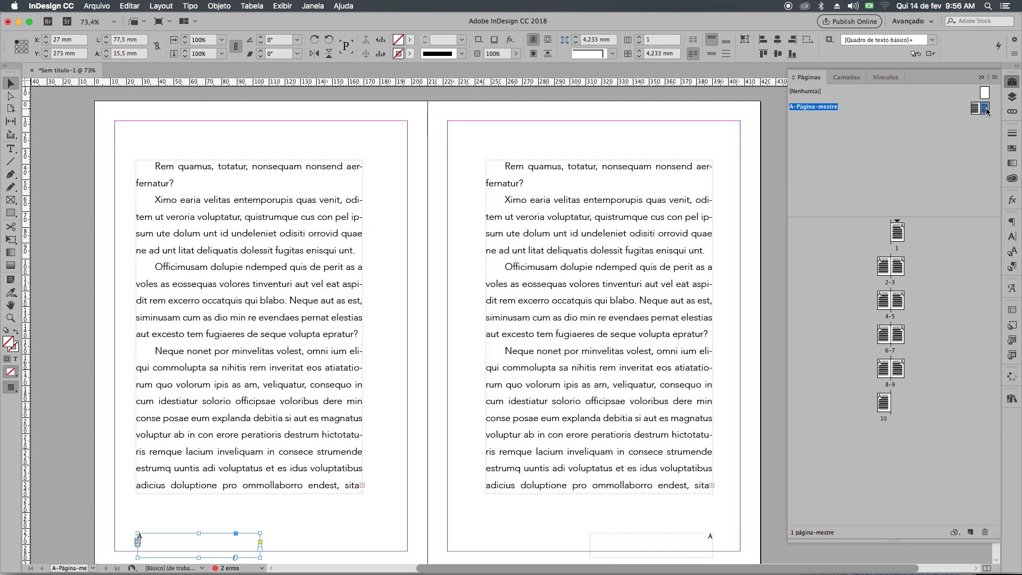
left_click(977, 109, "shift")
left_click(170, 8)
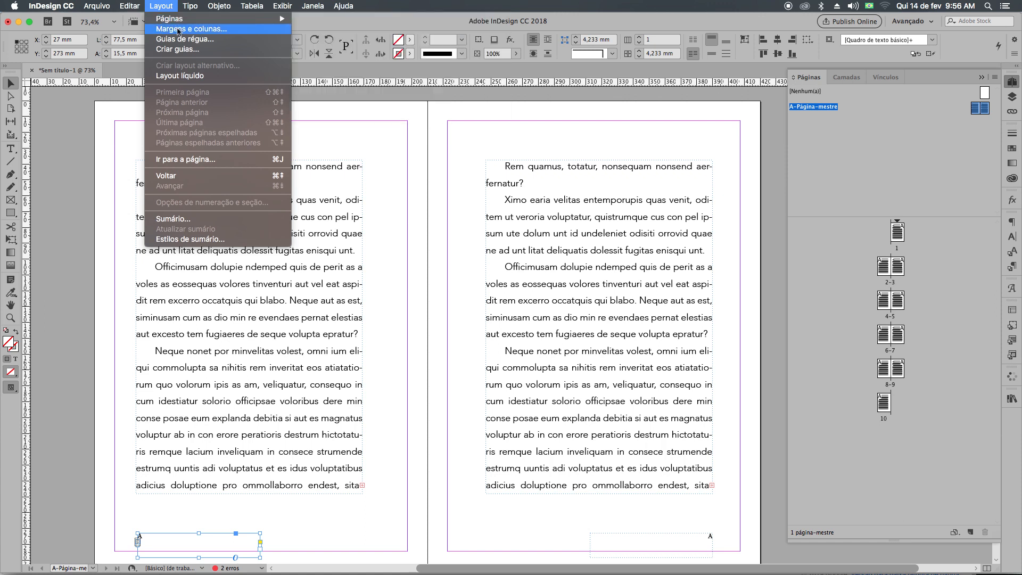
left_click(178, 29)
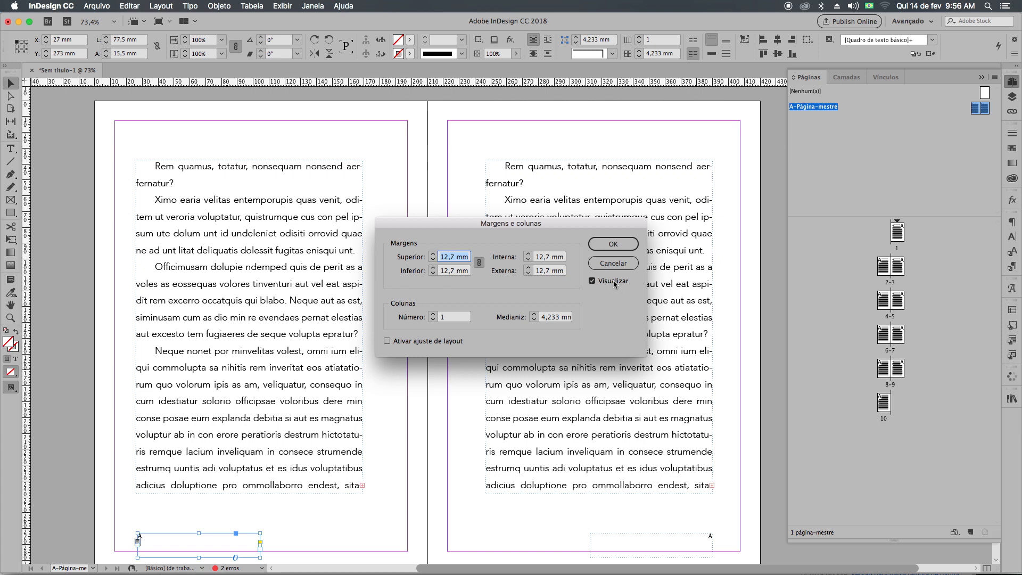
left_click(479, 261)
left_click(481, 263)
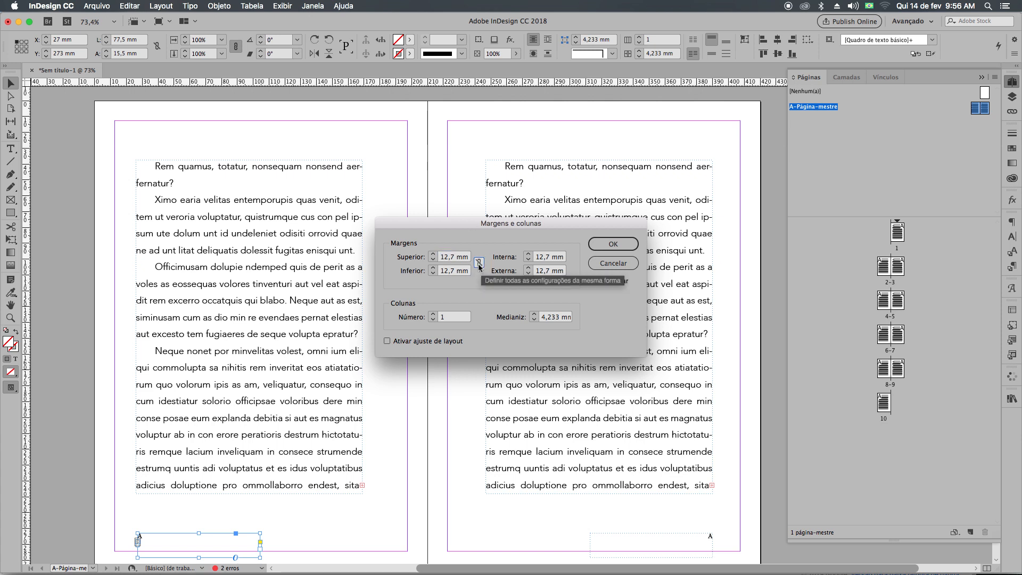
Set the master spread's top and inside margins to 37 mm each.
left_click(432, 254)
left_click(432, 254)
left_click(432, 255)
left_click(432, 255)
left_click(433, 256)
left_click(432, 255)
left_click(432, 255)
left_click(432, 255)
left_click(433, 255)
left_click(432, 255)
left_click(433, 255)
left_click(432, 255)
left_click(432, 255)
left_click(433, 256)
left_click(433, 255)
left_click(434, 260)
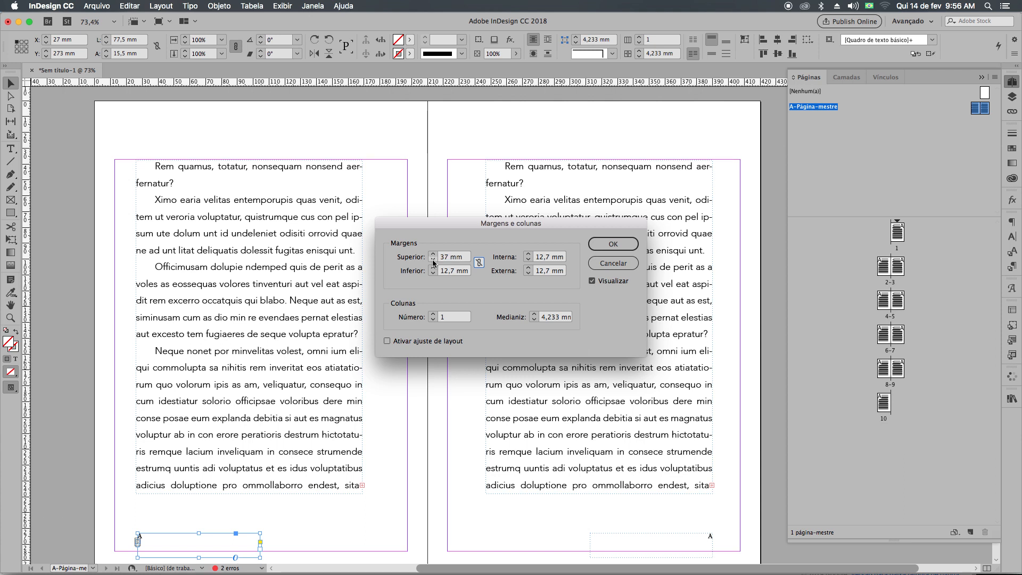
left_click(529, 254)
left_click_drag(530, 256, 531, 256)
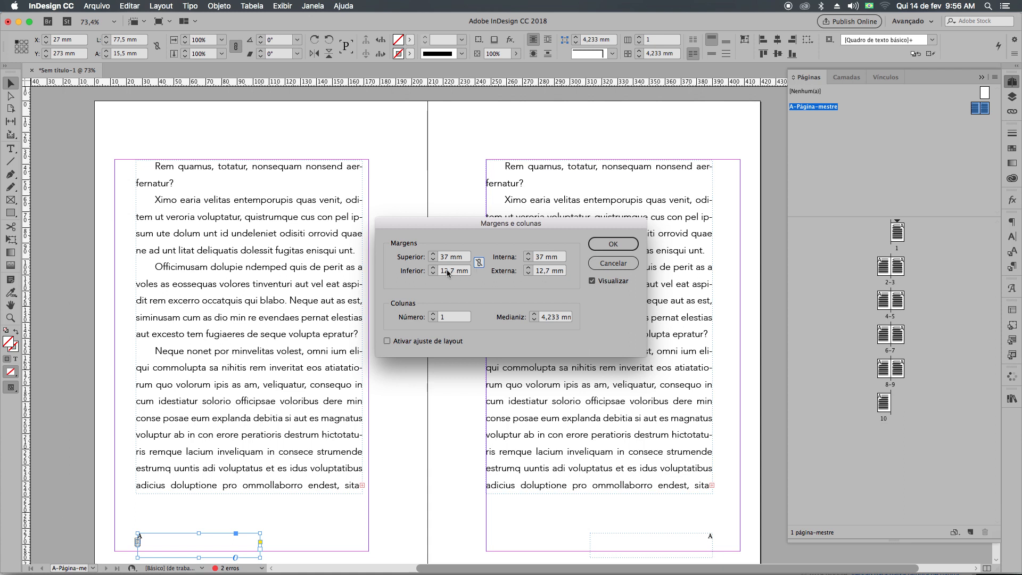
Set the master spread's bottom margin to 49 mm and its outside margin to 14 mm.
left_click_drag(432, 270, 432, 270)
left_click(431, 269)
left_click(431, 270)
left_click(430, 274)
left_click(430, 274)
left_click(430, 274)
left_click(430, 273)
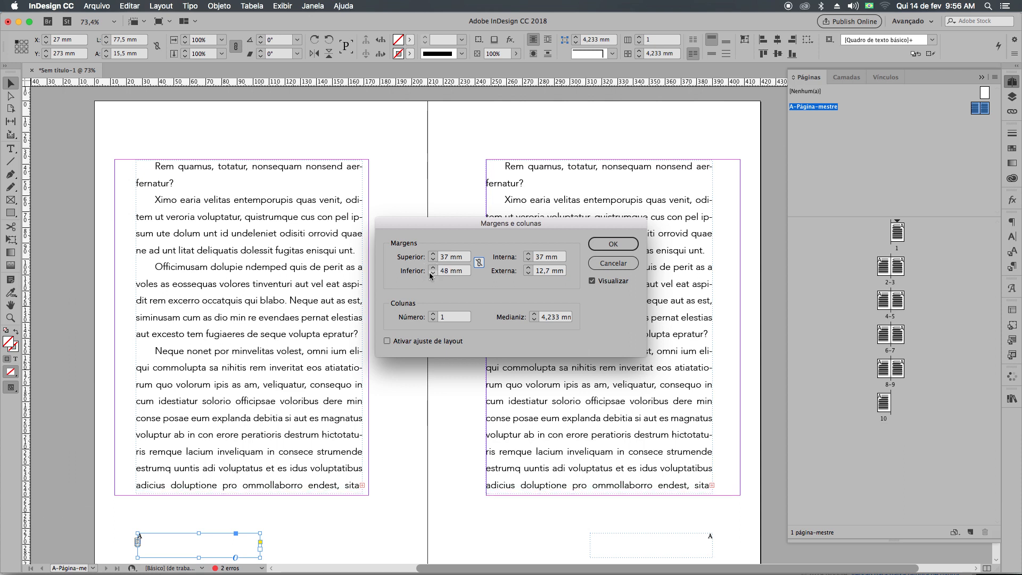
left_click(529, 271)
left_click(529, 271)
left_click(432, 269)
left_click(431, 269)
left_click(432, 269)
left_click(432, 269)
left_click(432, 269)
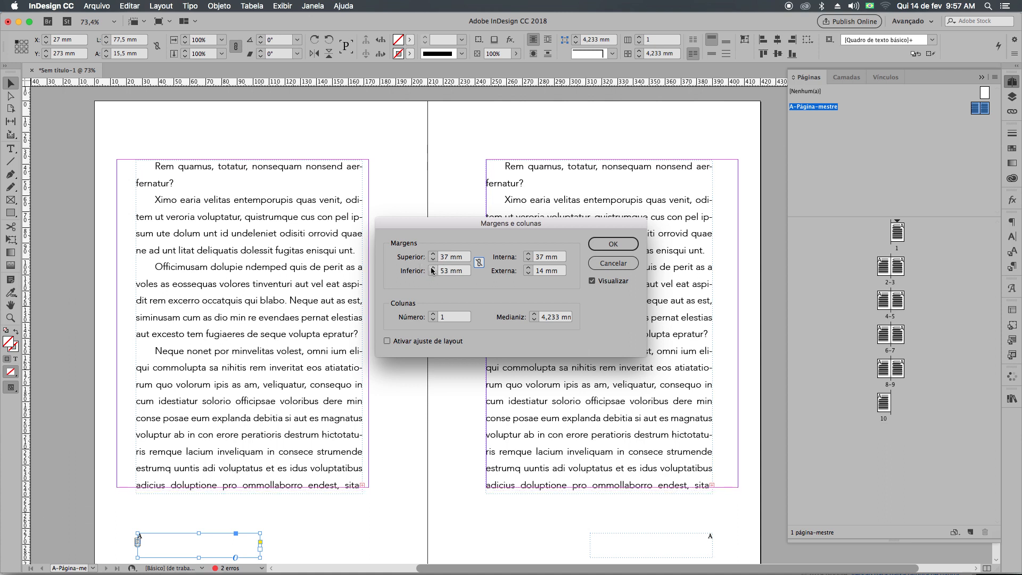
left_click(433, 273)
left_click(434, 274)
left_click(433, 274)
left_click(434, 273)
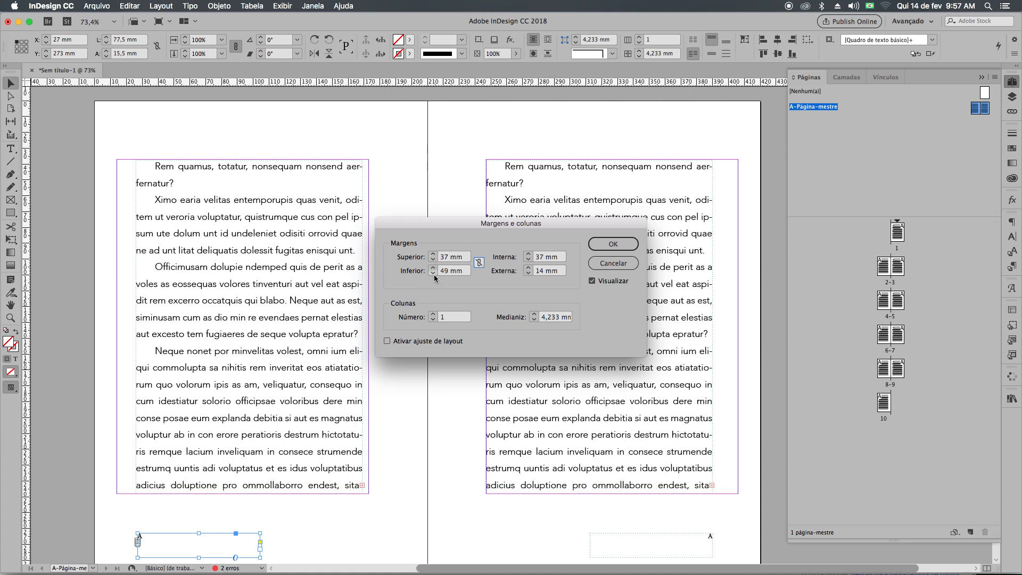
Try an inside margin of 40 mm and return it to 37 mm.
left_click(528, 257)
left_click(528, 258)
left_click(528, 258)
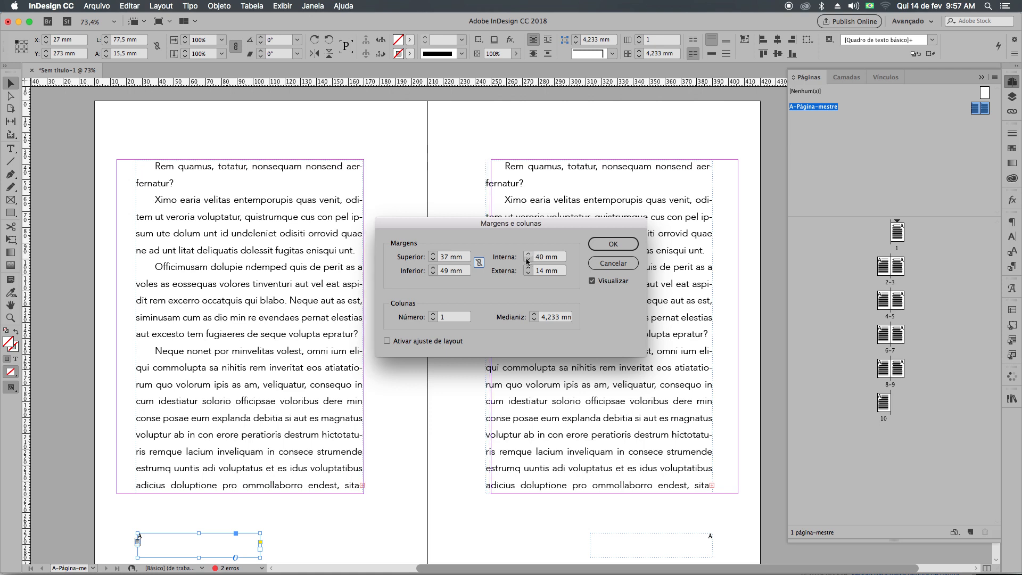
left_click(527, 262)
left_click(528, 261)
left_click(528, 260)
left_click(528, 260)
Set the outside margin to 27 mm and apply the new margins to the master spread.
left_click(527, 273)
left_click(526, 269)
left_click(526, 269)
left_click(527, 270)
left_click(526, 269)
left_click(526, 269)
left_click(526, 270)
left_click(526, 270)
left_click(526, 270)
left_click(526, 270)
left_click(526, 270)
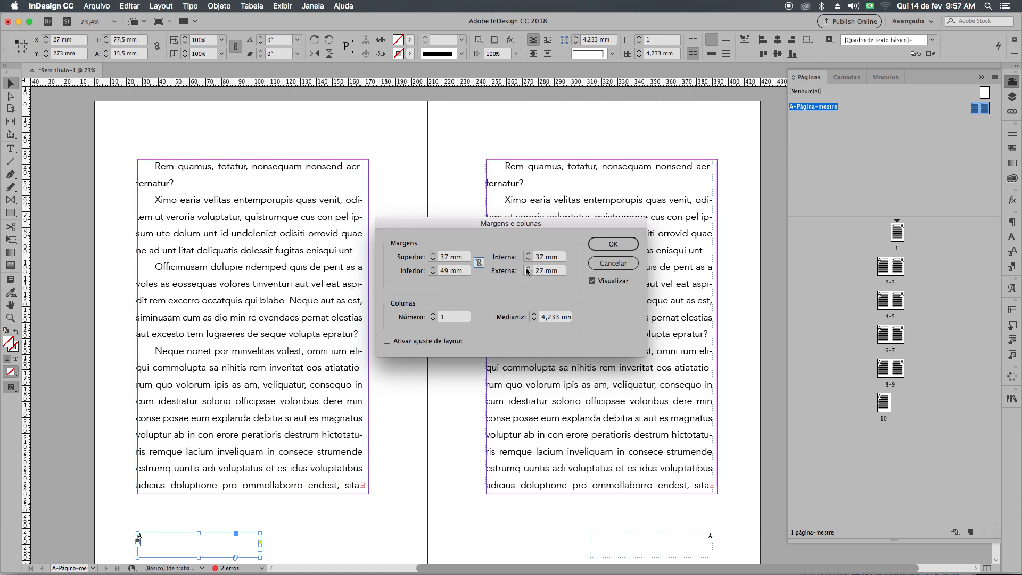
left_click(529, 273)
left_click(529, 274)
left_click(529, 268)
left_click(529, 267)
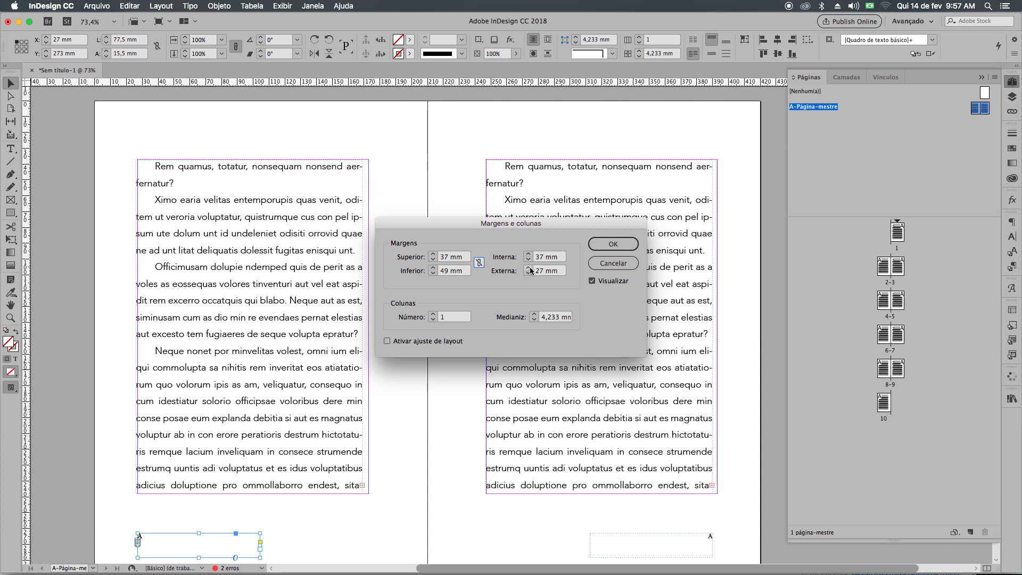
left_click(612, 244)
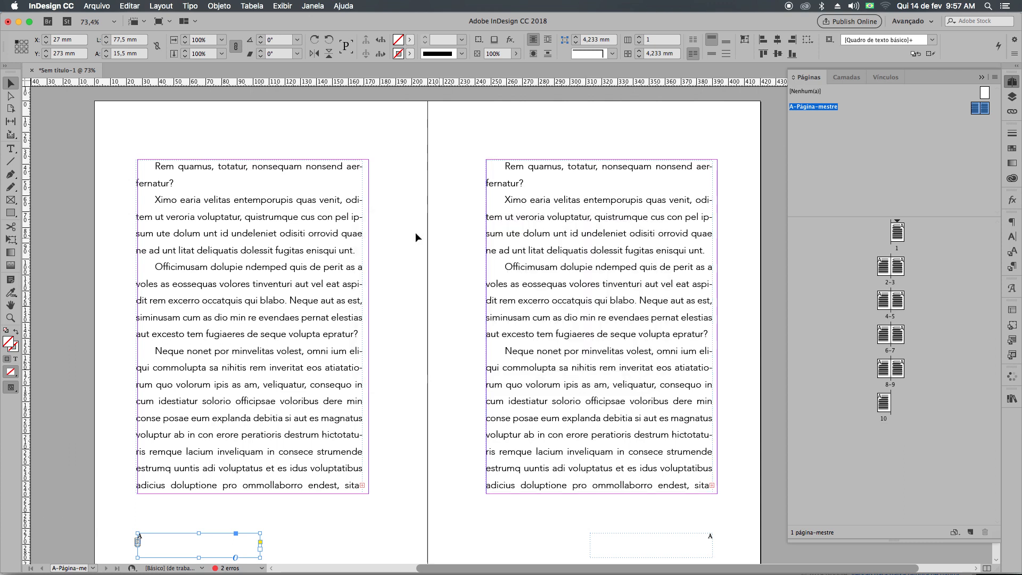
Move the left-hand text frame to X 27 mm and widen it to the inside margin guide.
left_click(200, 236)
left_click_drag(200, 234, 200, 234)
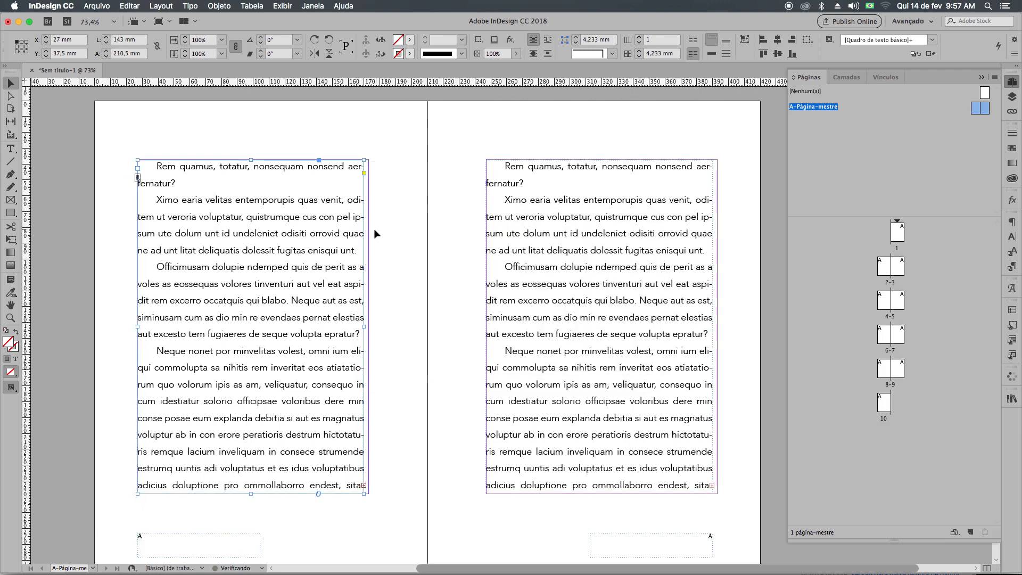
left_click_drag(364, 329, 368, 330)
Move the right-hand text frame to X 247 mm, Y 37 mm and resize it to 146 by 211 mm to fill the margins.
left_click_drag(525, 326, 525, 326)
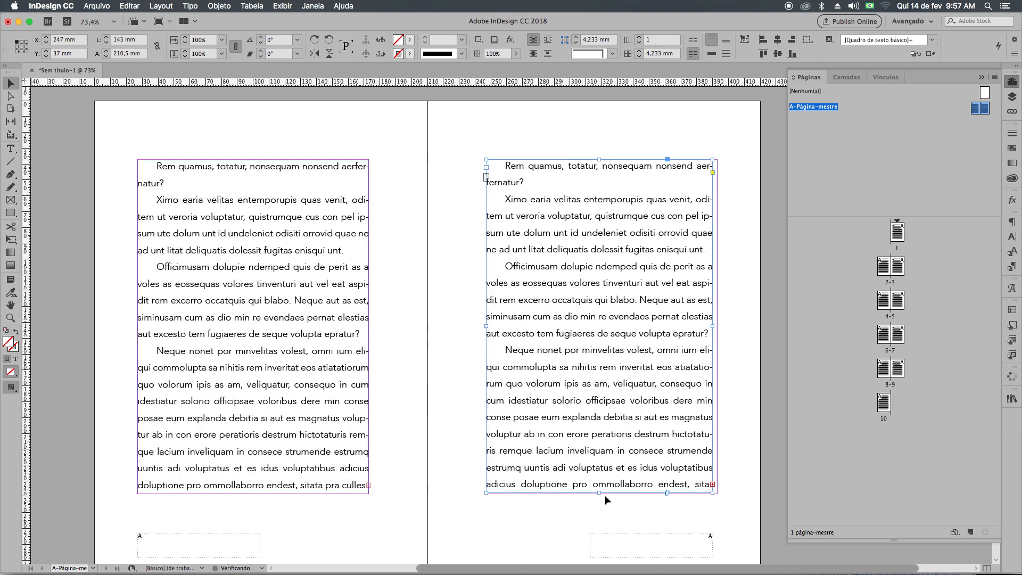
left_click_drag(600, 493, 599, 496)
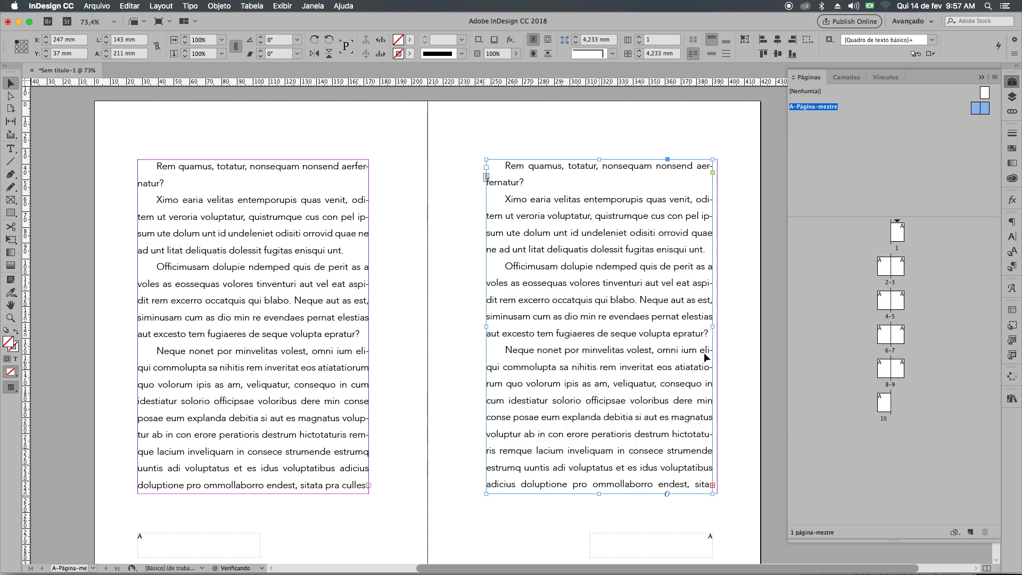
left_click_drag(717, 326, 718, 330)
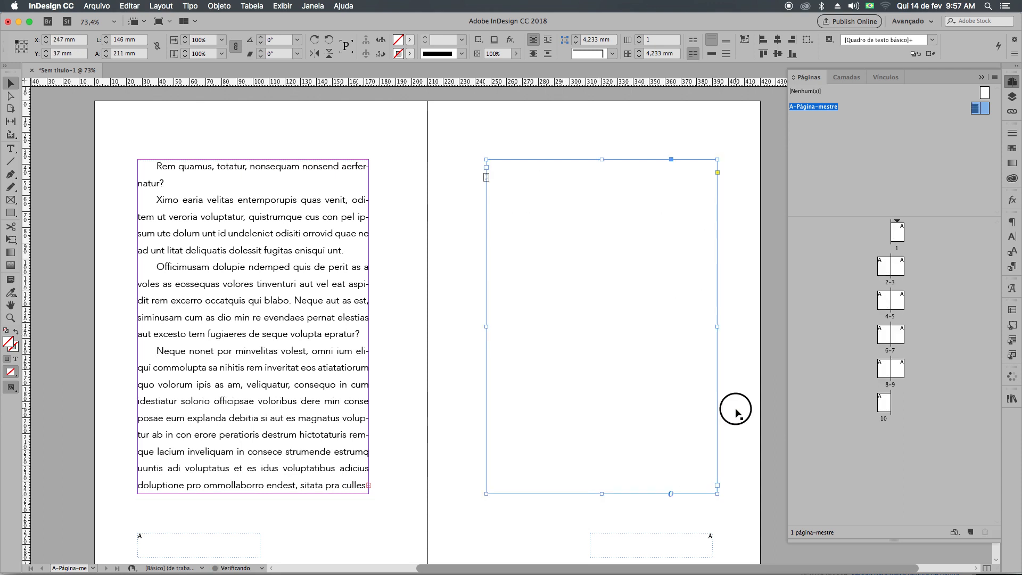
left_click(736, 408)
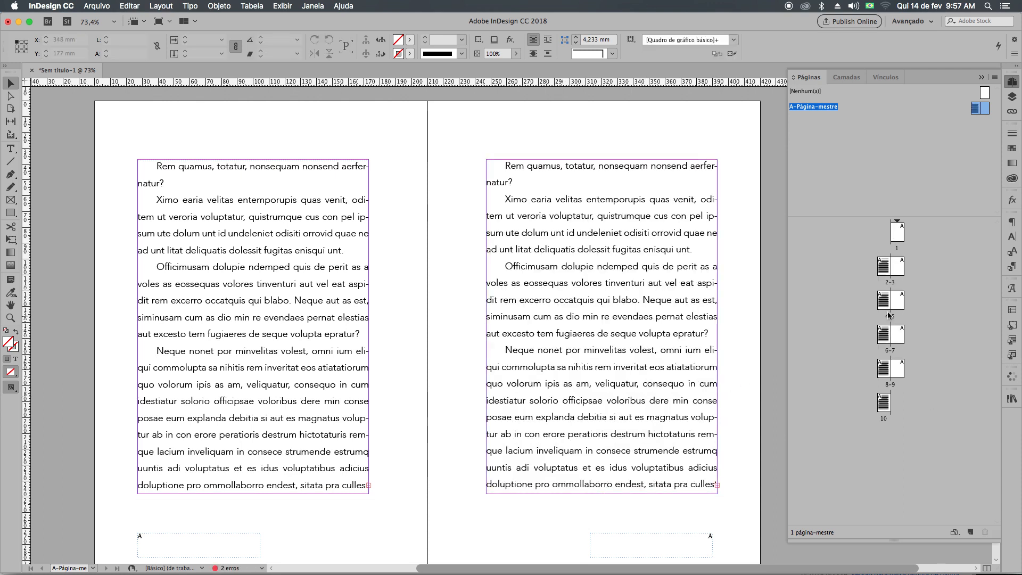
Delete the sample text frames from both pages of the master spread, keeping the page-number frames.
left_click(692, 349)
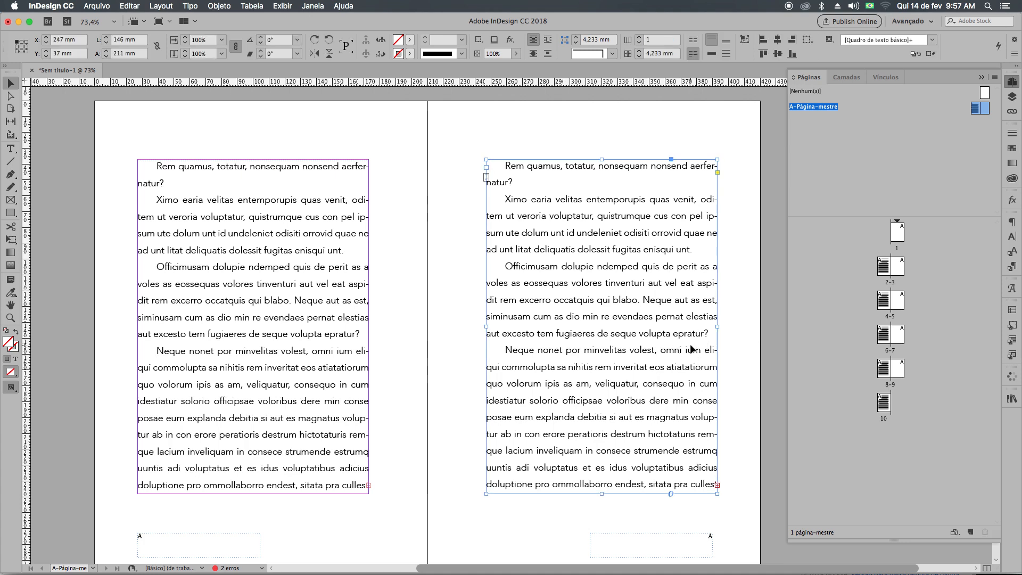
key("Delete")
left_click(353, 371)
key("Delete")
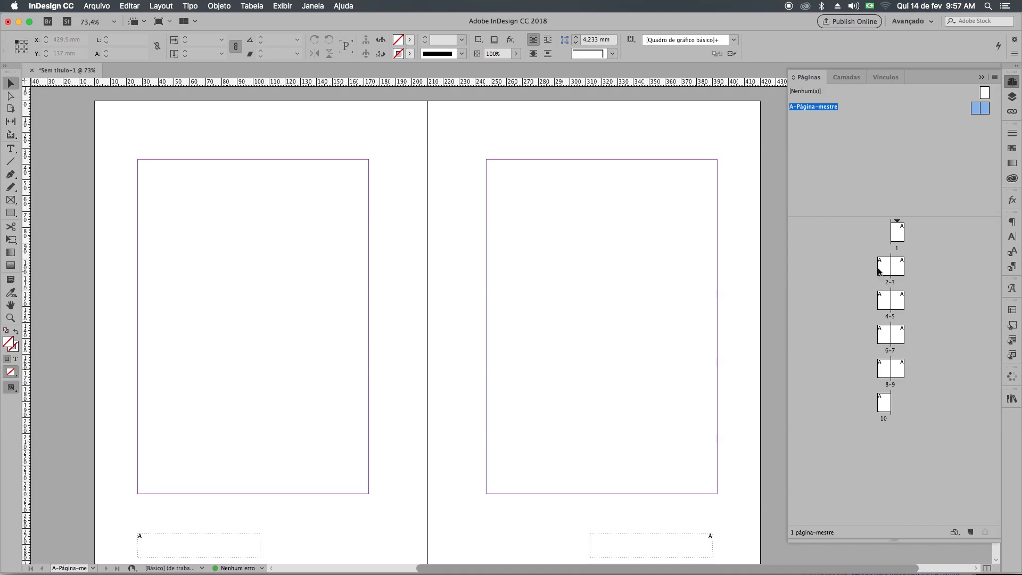
On page 1, create a text frame filling the margin area and fill it with placeholder text.
double_click(897, 232)
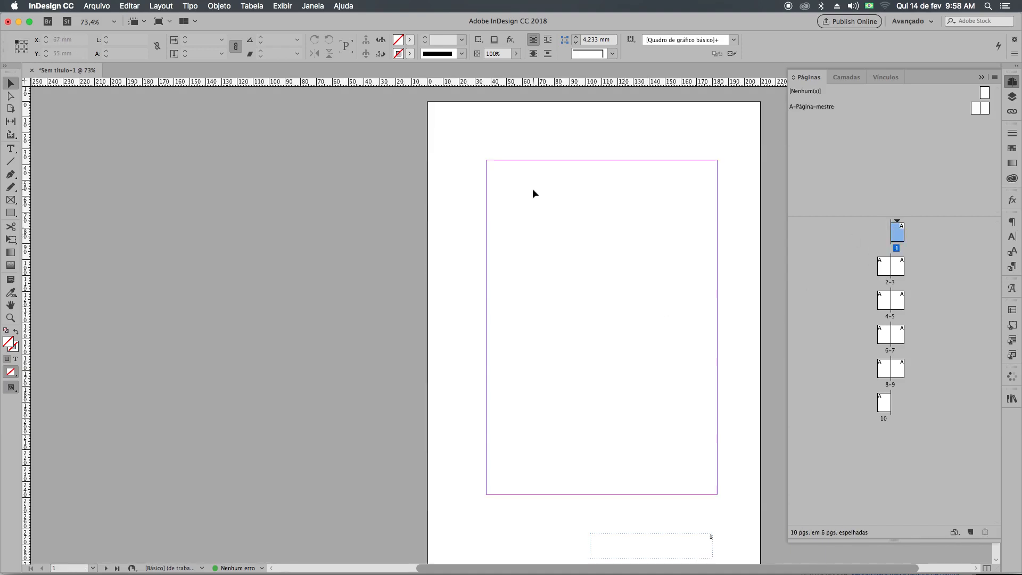
double_click(980, 108)
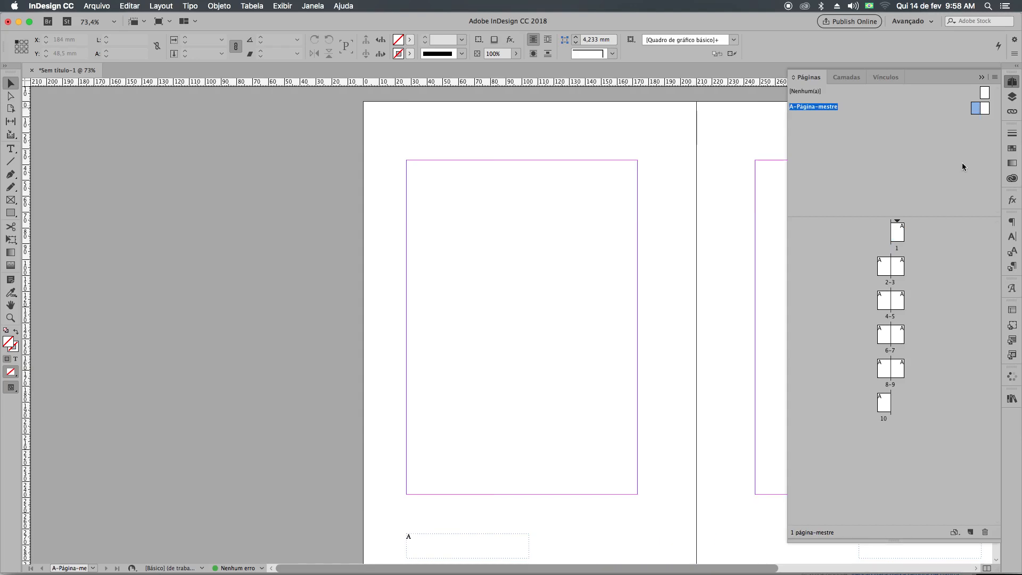
double_click(903, 232)
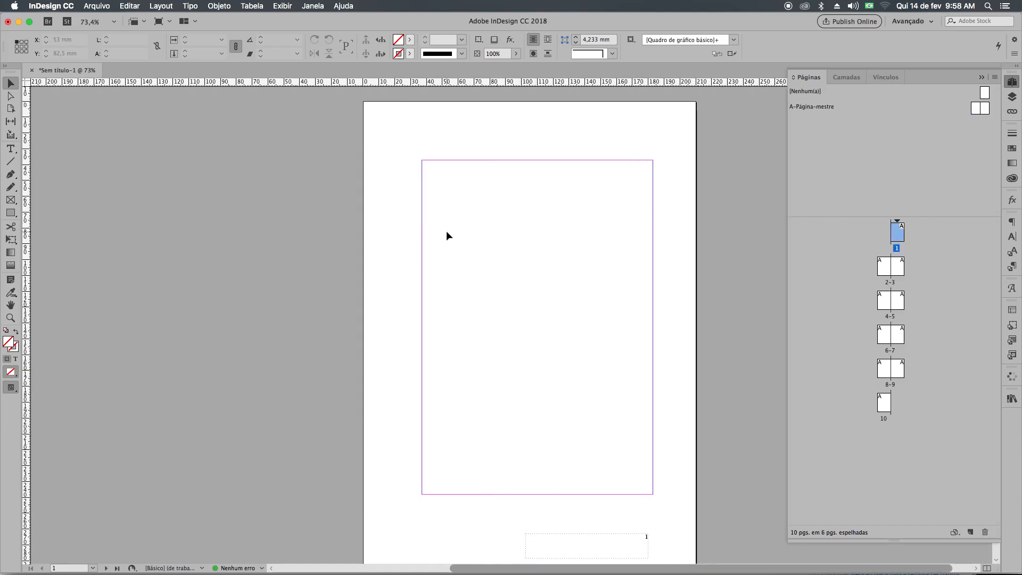
key("t")
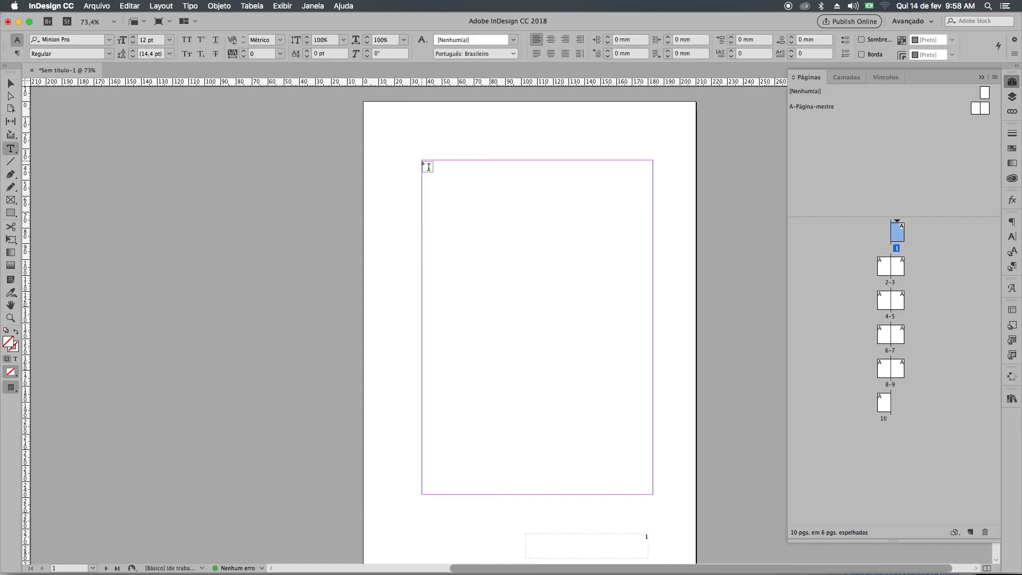
left_click_drag(426, 165, 650, 496)
right_click(562, 370)
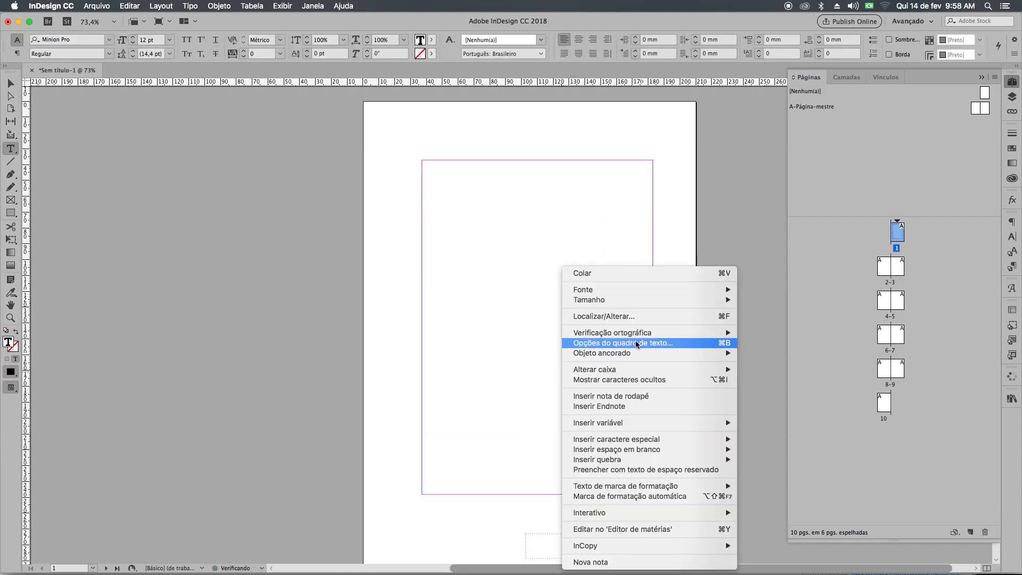
mouse_move(631, 337)
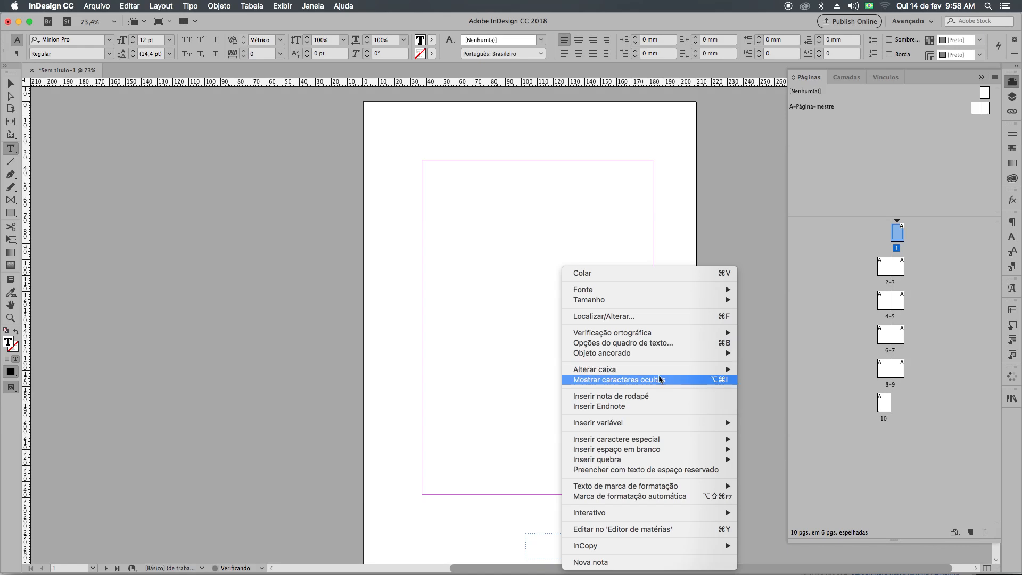
left_click(641, 470)
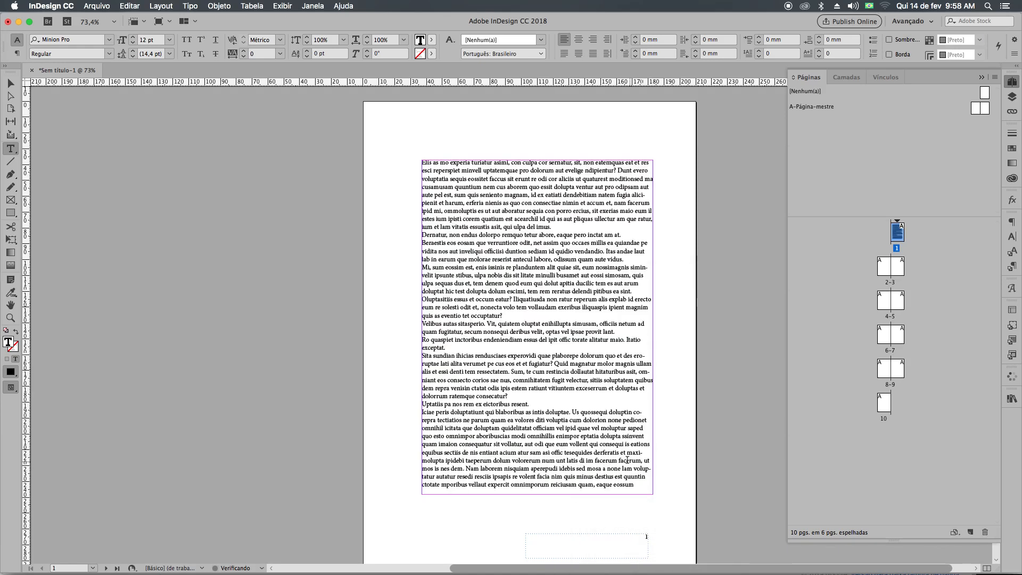
Set all of the placeholder text on page 1 to 60 pt with 79 pt leading.
key("super+a")
left_click(140, 40)
type("60")
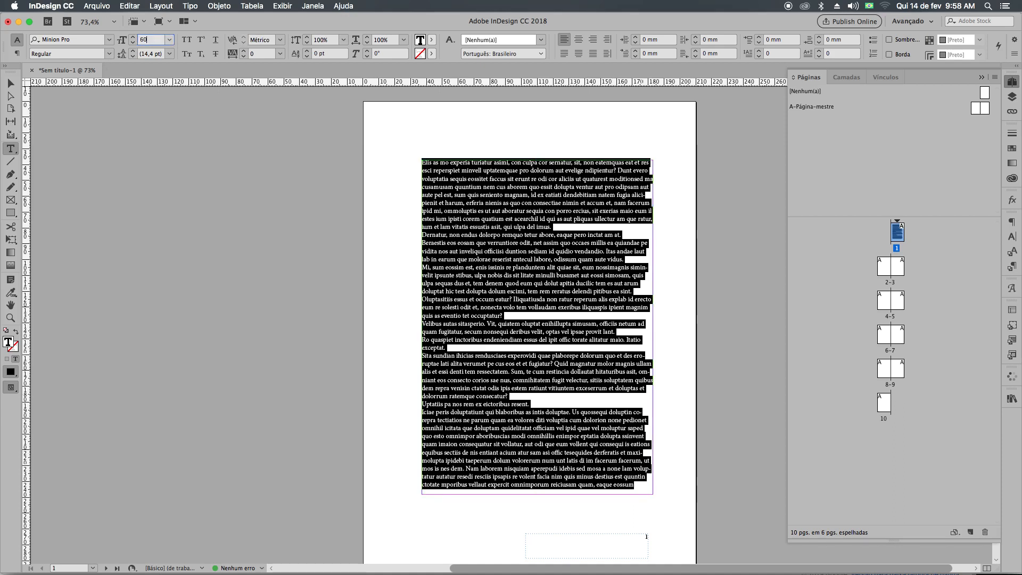
key("Return")
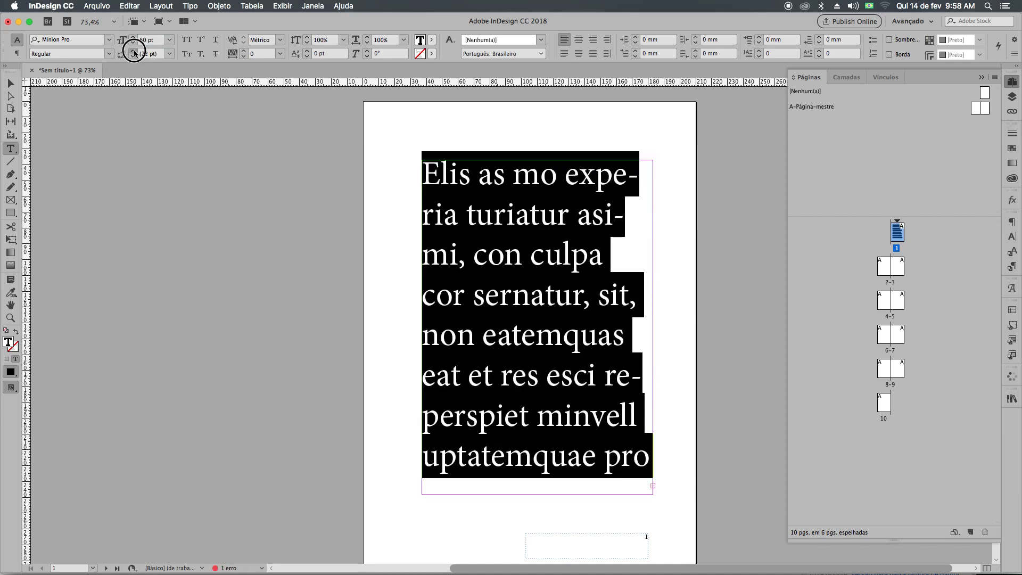
left_click(135, 53)
left_click(134, 51)
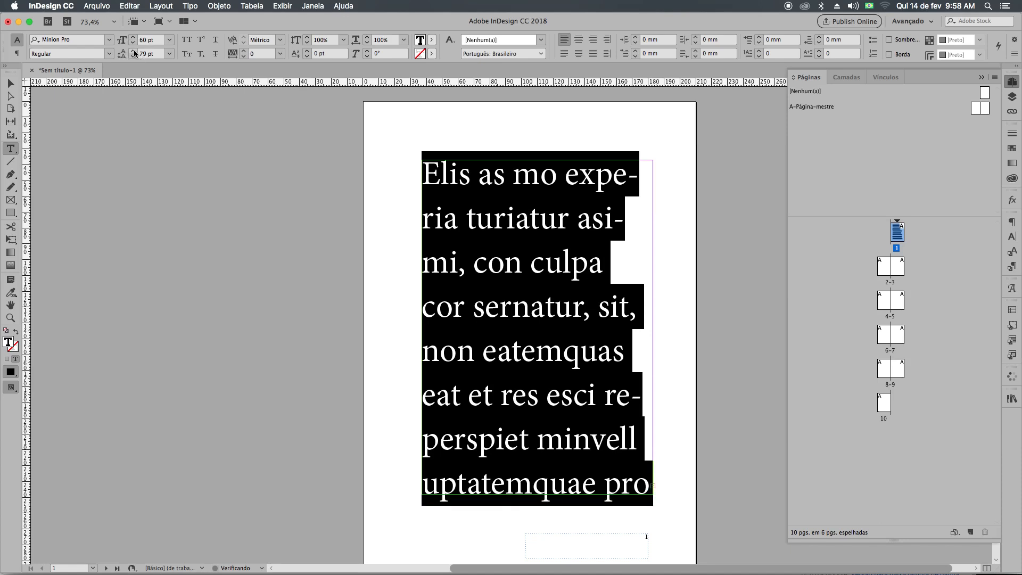
left_click(432, 229)
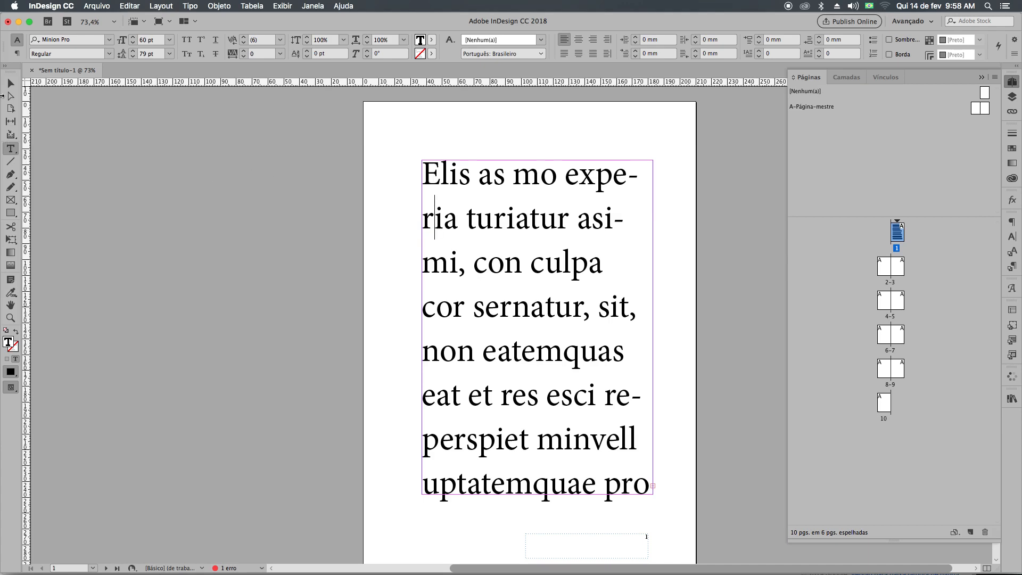
Preview page 1 without guides or frame edges, then show them again and select the text frame.
left_click(12, 81)
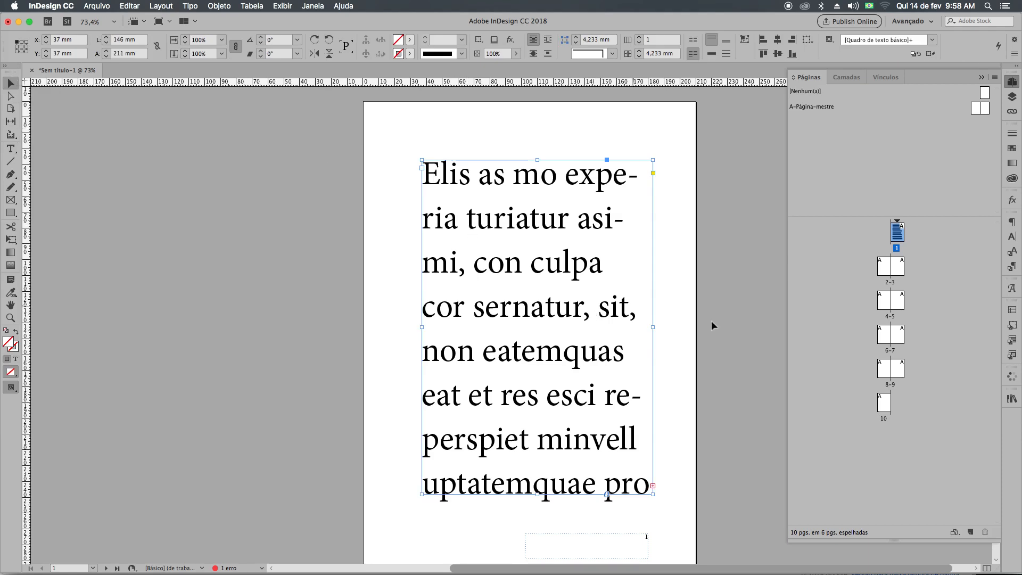
left_click(682, 336)
key("w")
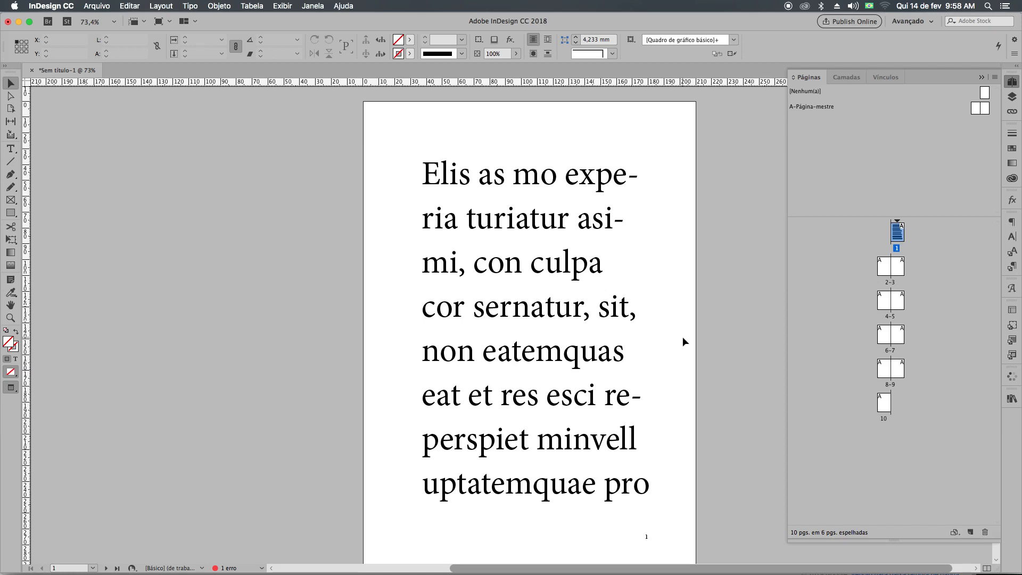
left_click_drag(683, 337, 676, 265)
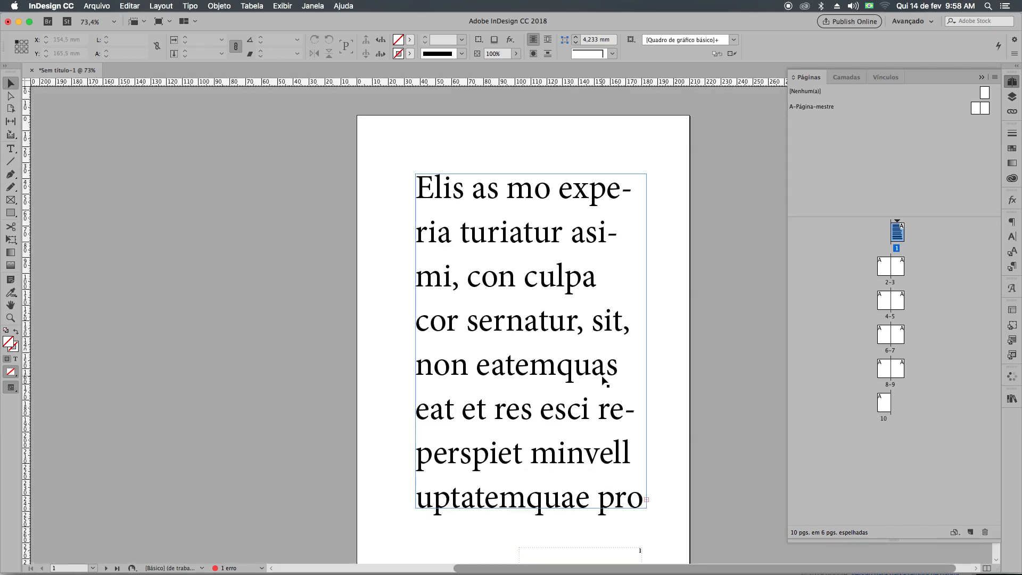
left_click(610, 379)
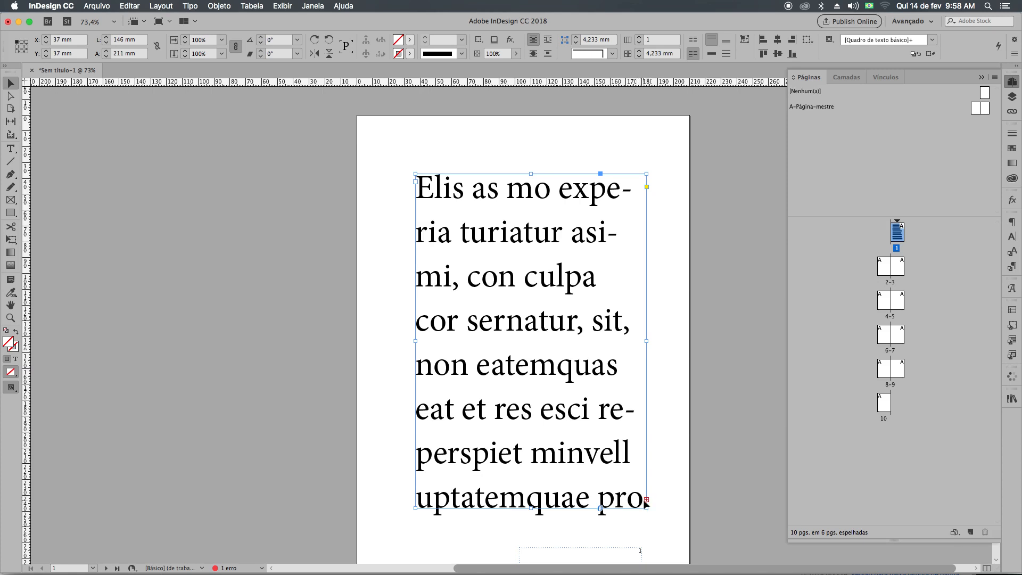
Autoflow the overset text from page 1 into the following pages, starting at the upper-left margin corner of page 2.
left_click(648, 500)
scroll(620, 391, "down", 10)
left_click_drag(607, 334, 456, 491)
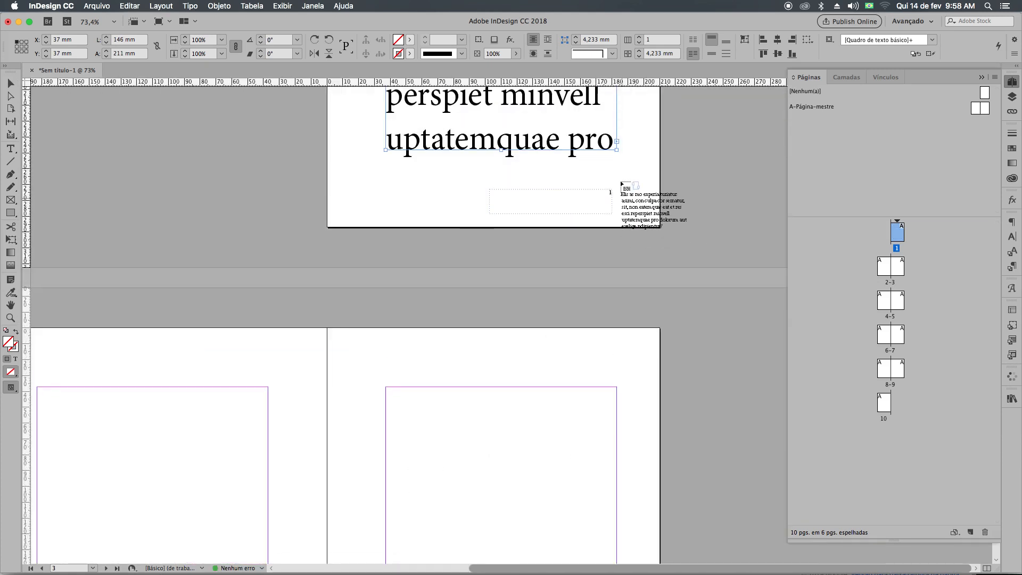
left_click_drag(458, 324, 562, 200)
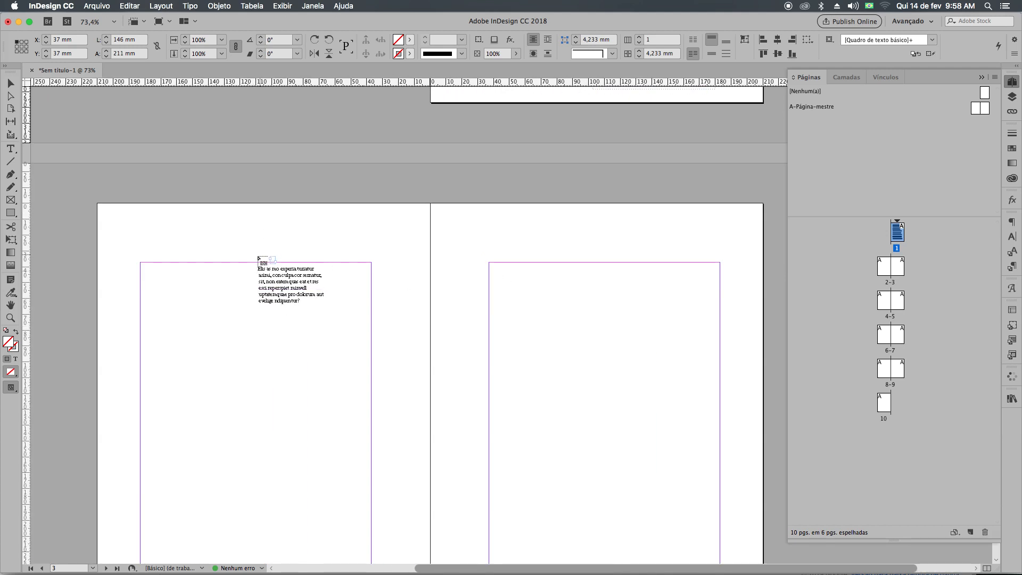
scroll(213, 239, "down", 3)
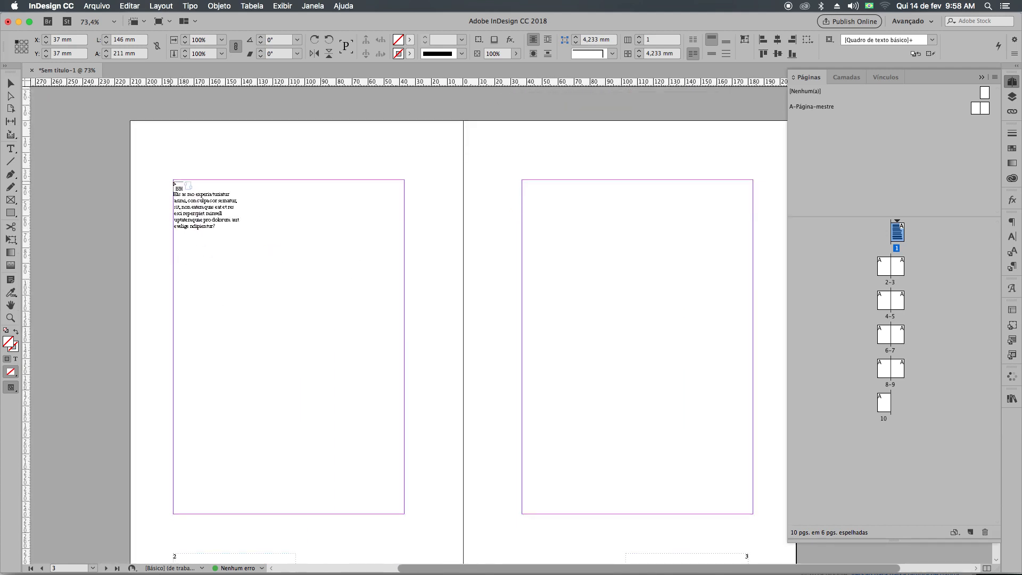
left_click(173, 181, "shift")
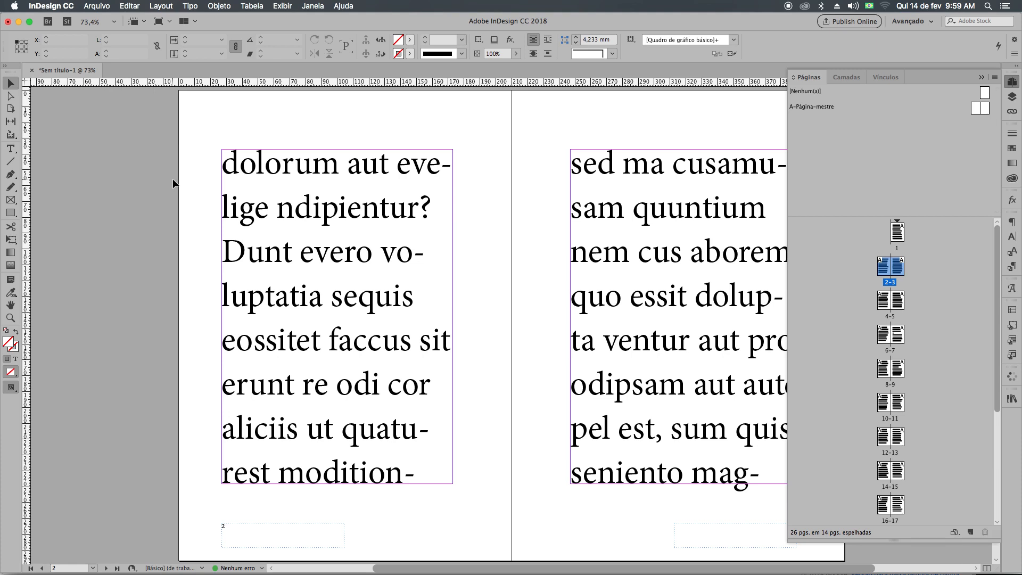
Look over the spreads after page 1 with guides and frame edges hidden to judge the margins around the text.
left_click_drag(407, 336, 223, 299)
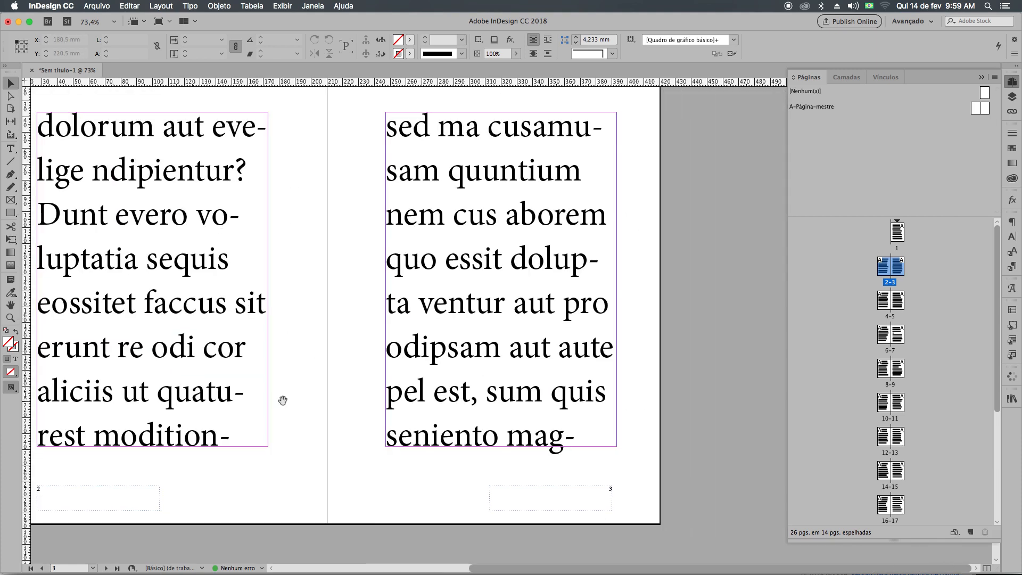
scroll(282, 401, "down", 12)
scroll(307, 400, "down", 10)
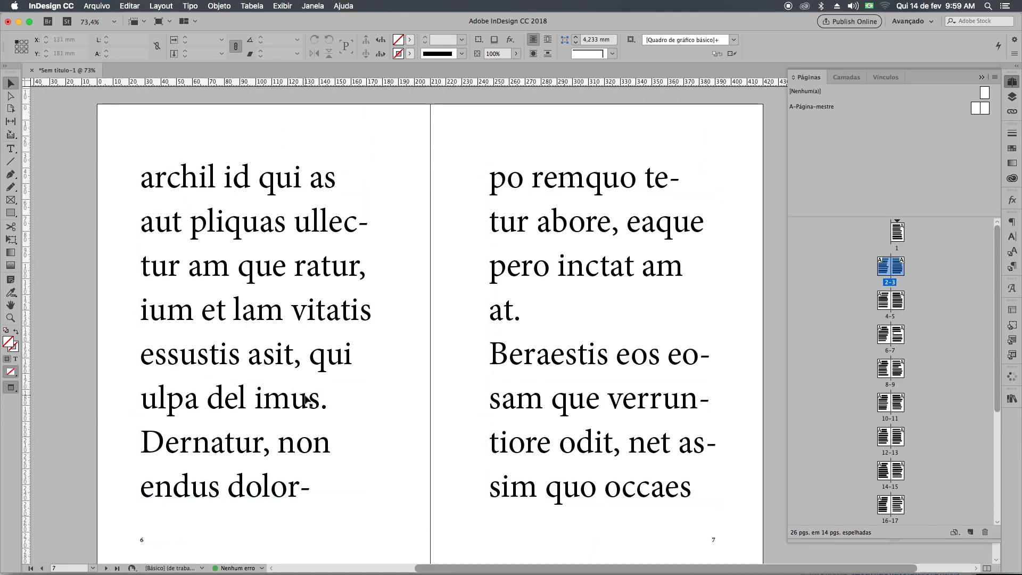
scroll(307, 400, "down", 3)
Page through the whole document in full-screen presentation mode from page 1 to page 26, and exit the presentation.
key("super+shift+Page_Up")
key("shift+w")
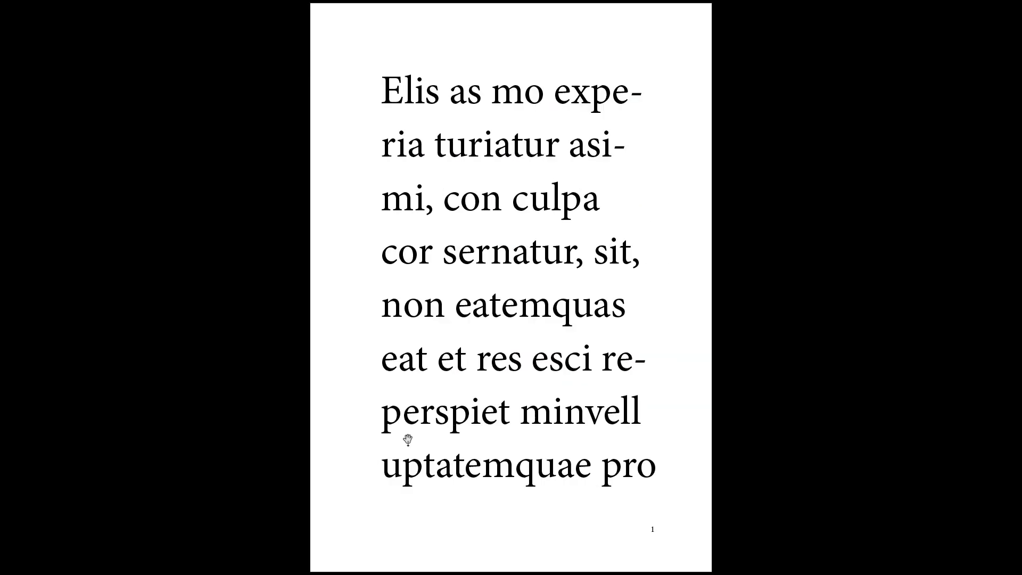
left_click(408, 440)
left_click(408, 440)
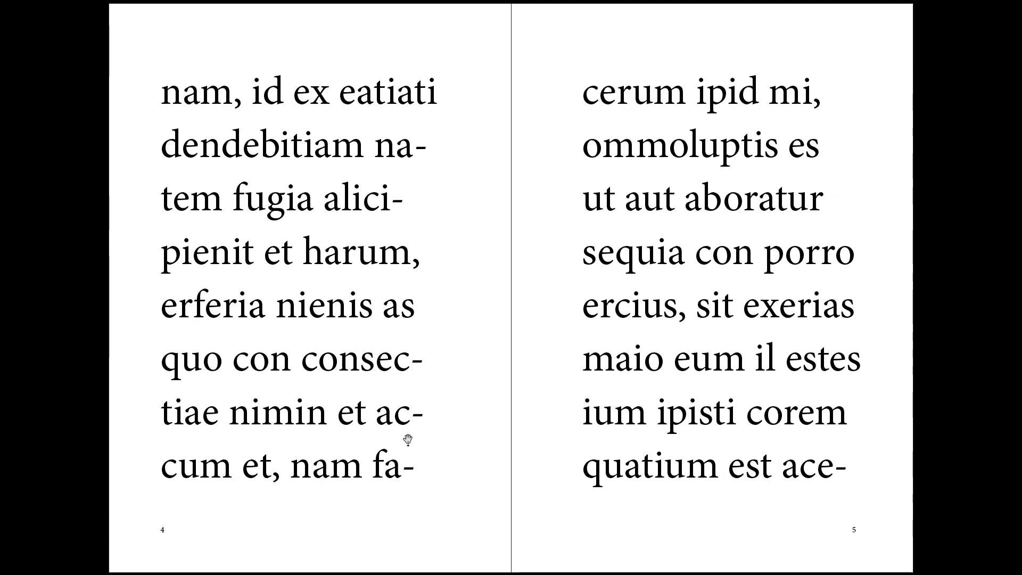
left_click(408, 440)
left_click(408, 440)
left_click(408, 439)
left_click(408, 440)
left_click(408, 440)
left_click(408, 440)
left_click(408, 440)
left_click(408, 440)
left_click(408, 440)
key("Right")
key("Right")
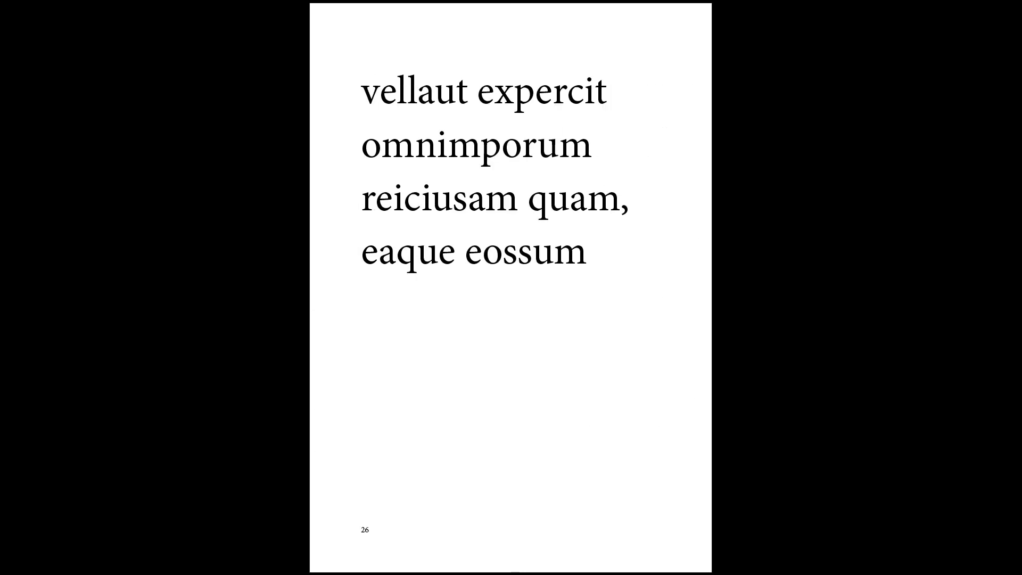
key("Escape")
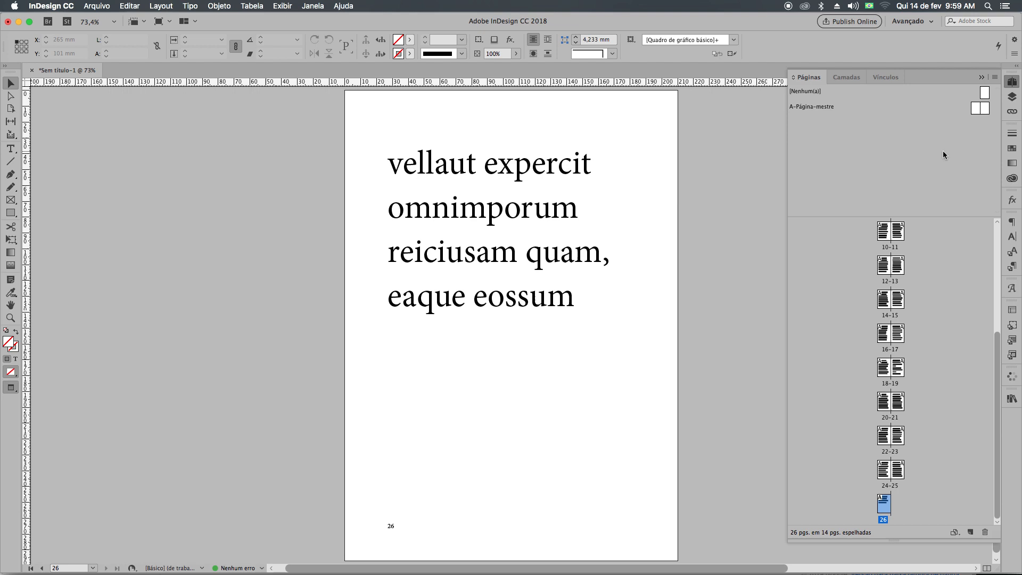
Delete pages 2 through 26 and remove the placeholder text frame from the remaining page.
left_click(544, 298)
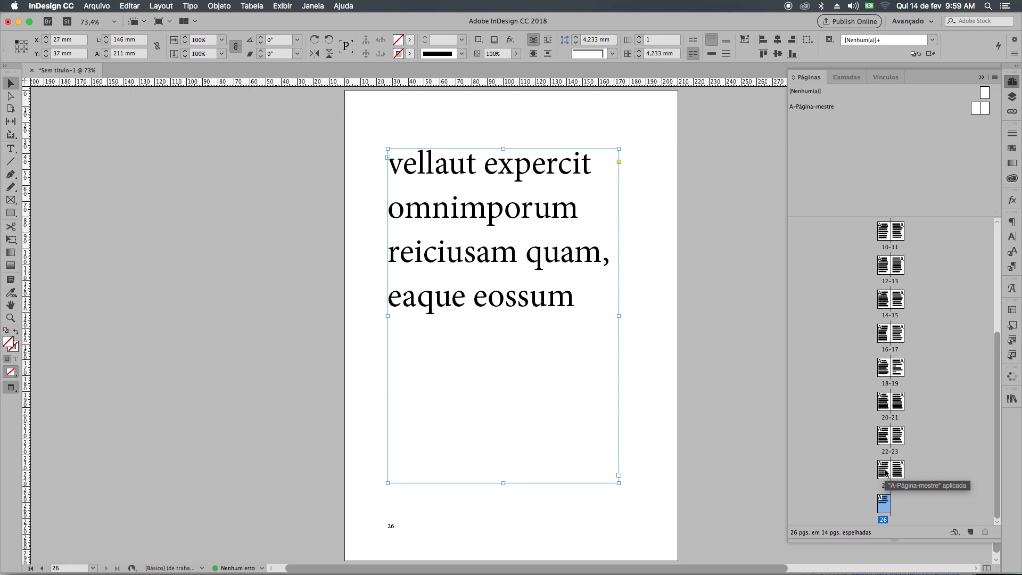
scroll(911, 388, "up", 5)
left_click(885, 269, "shift")
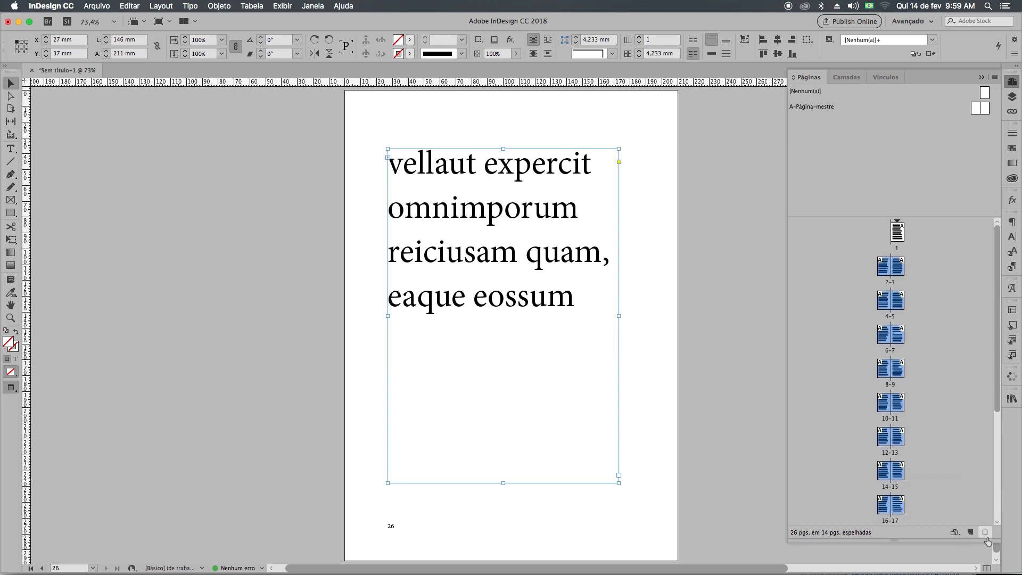
left_click(985, 532)
left_click(606, 315)
left_click(587, 311)
key("Delete")
Open the margin and column settings for both pages of the A master spread and set three columns.
double_click(981, 109)
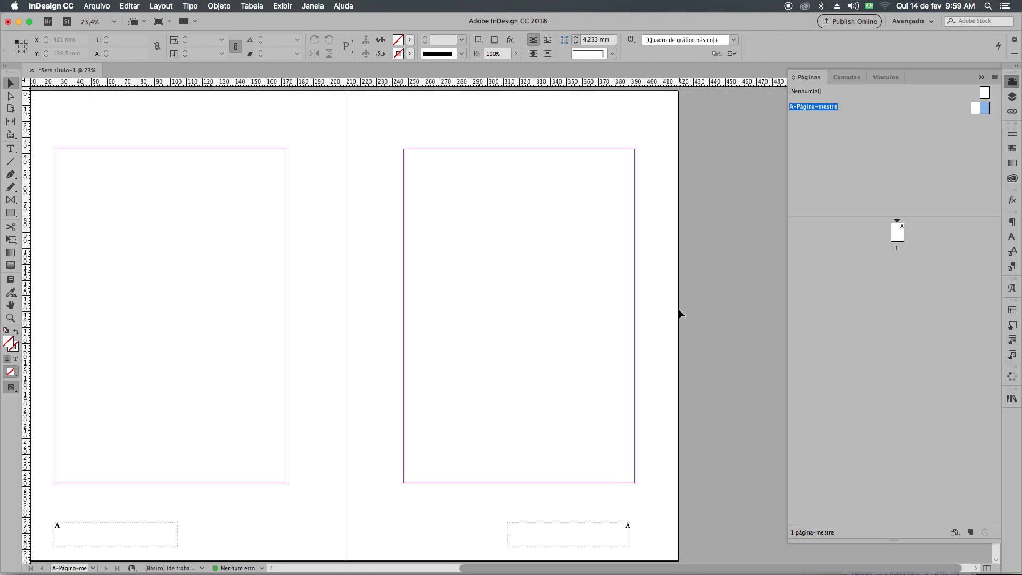
left_click_drag(537, 335, 577, 343)
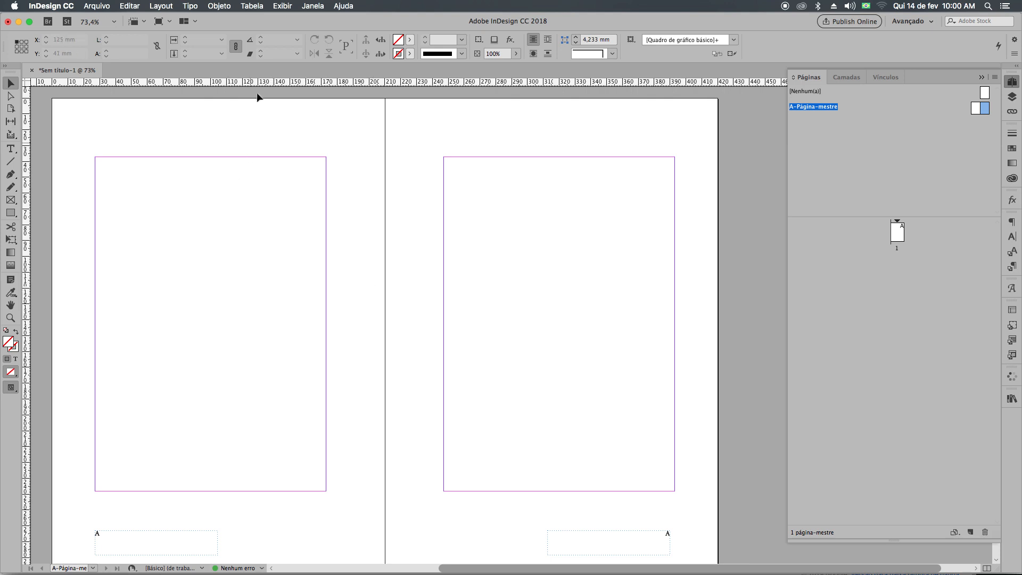
left_click(976, 107, "shift")
left_click(161, 6)
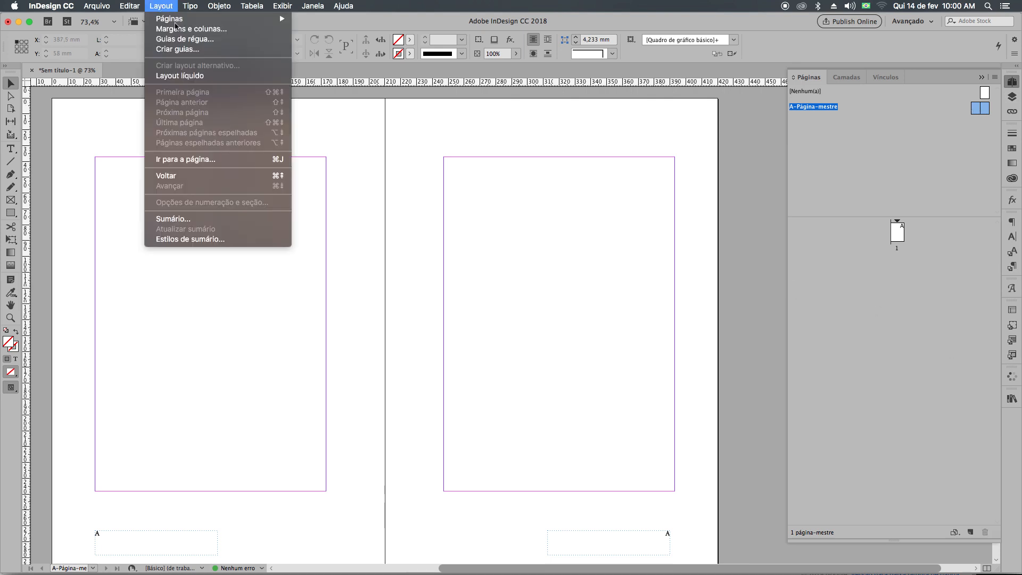
left_click(189, 34)
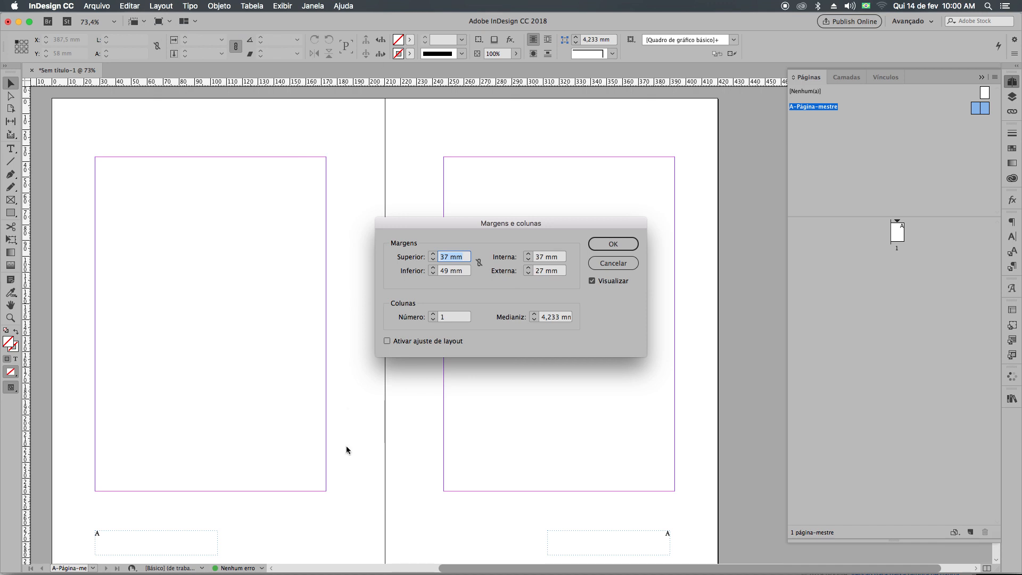
left_click(433, 315)
left_click(433, 315)
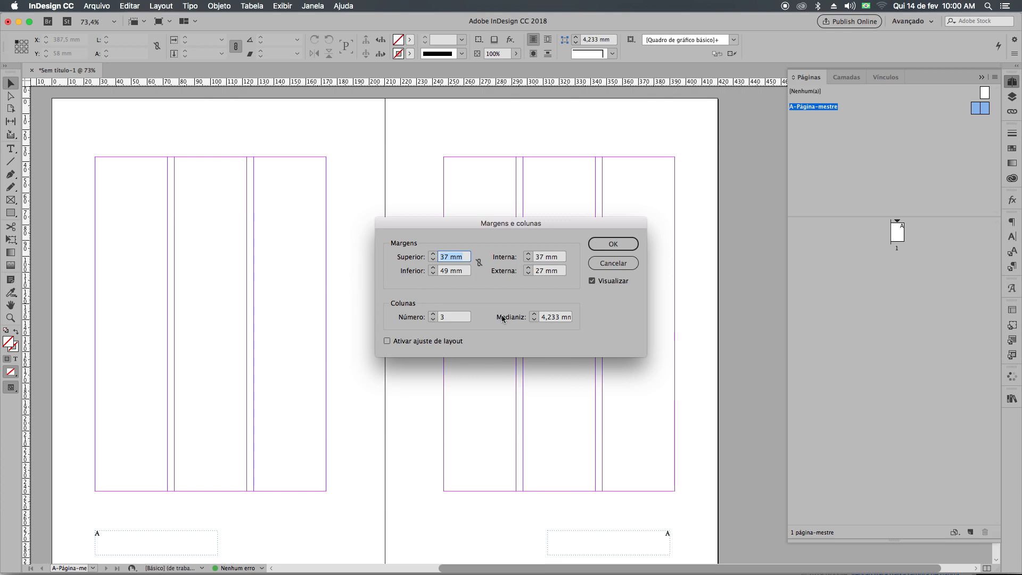
Set the column gutter on both master pages to 9 mm and apply the settings.
left_click(533, 314)
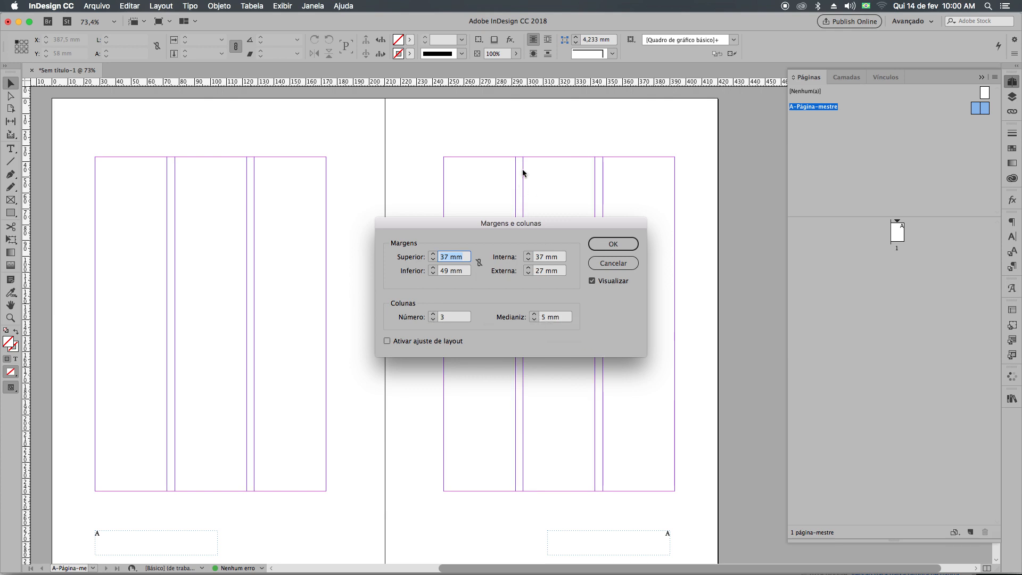
left_click(535, 315)
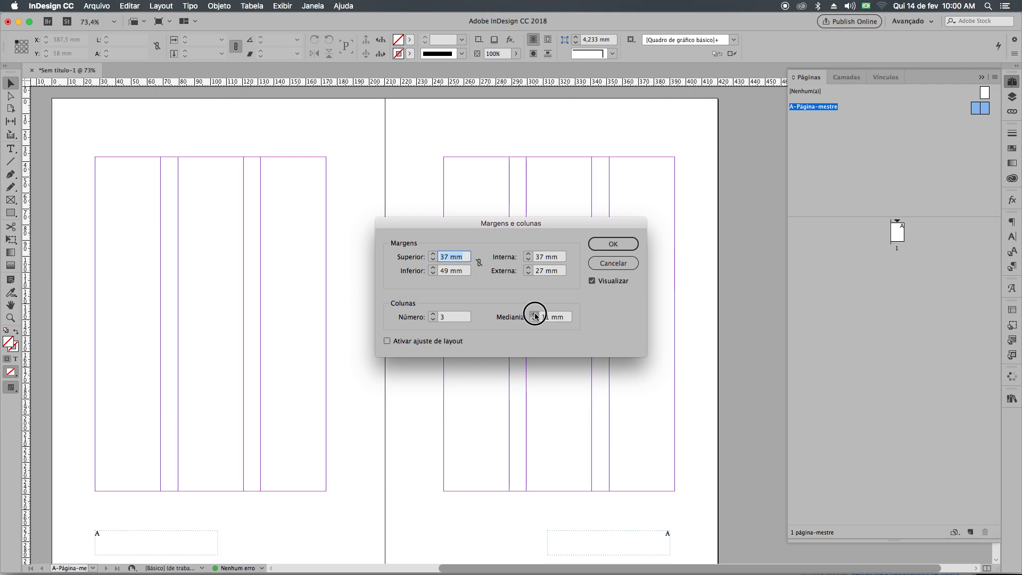
left_click(535, 320)
left_click(535, 320)
left_click(535, 320)
left_click(535, 320)
left_click(603, 245)
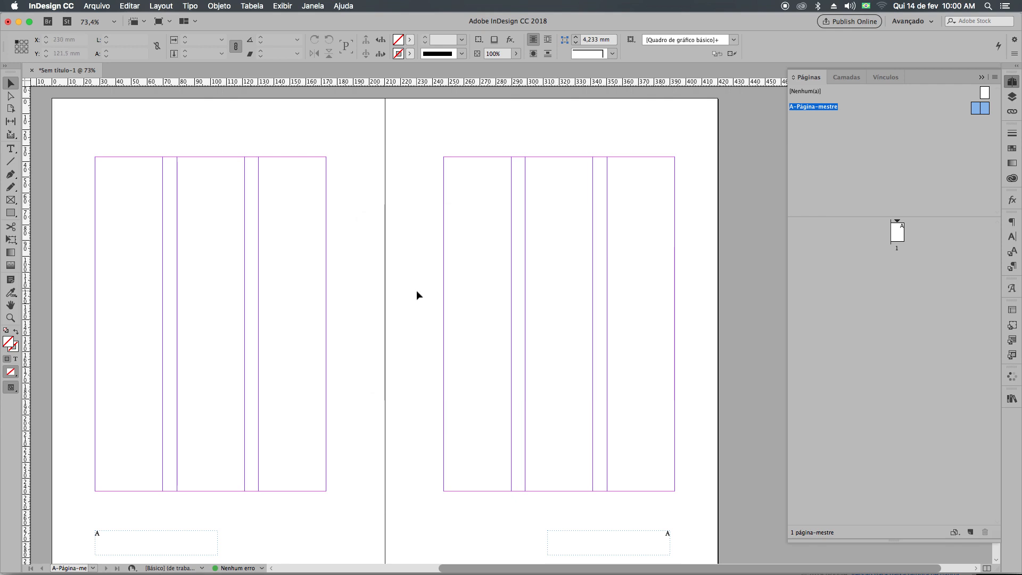
Try a placeholder-filled text frame in the first column of the left master page and delete it.
left_click(11, 148)
mouse_move(95, 158)
left_mouse_down()
mouse_move(107, 169)
mouse_move(149, 472)
mouse_move(164, 490)
left_mouse_up()
right_click(117, 243)
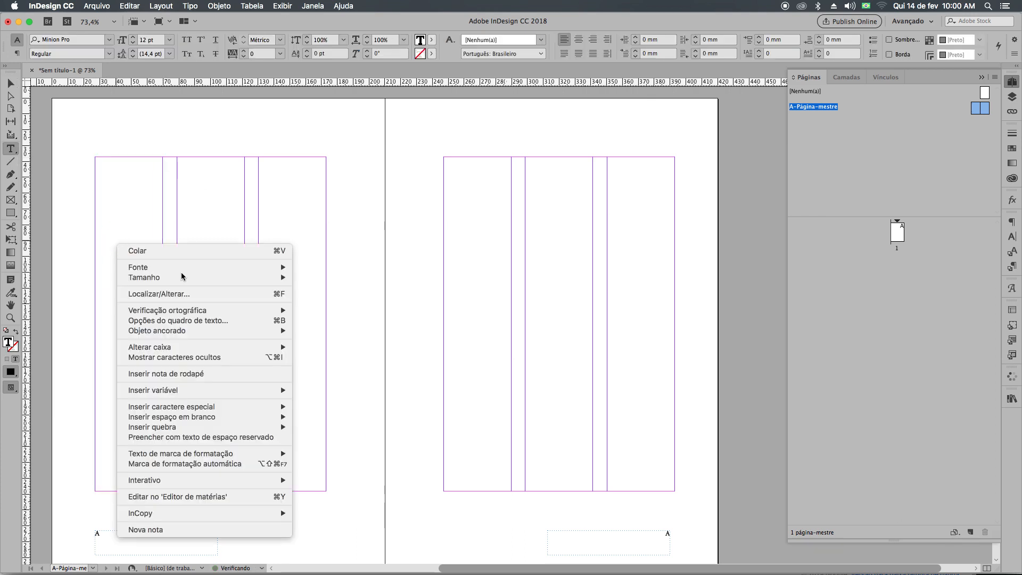
left_click(218, 437)
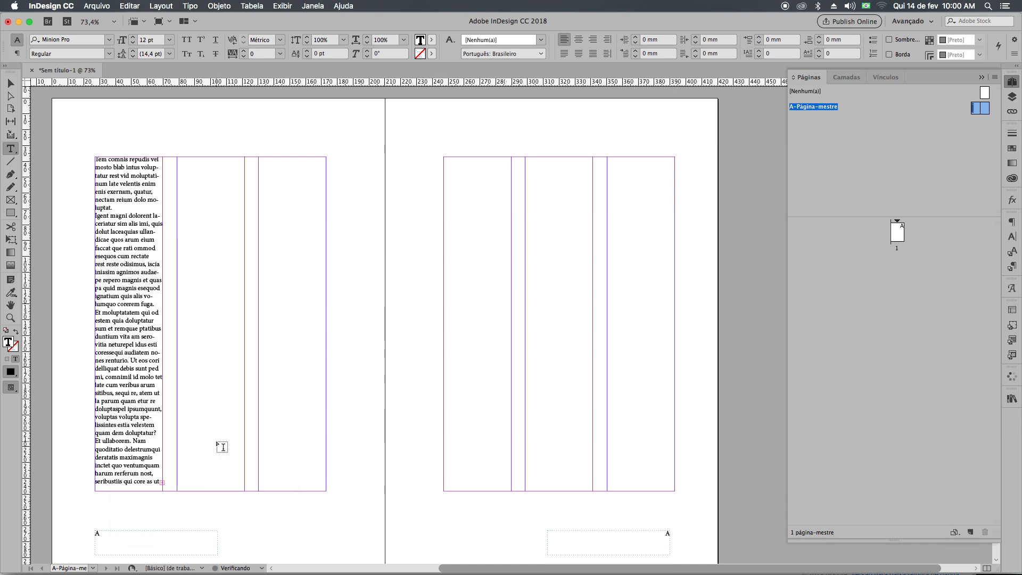
left_click(8, 87)
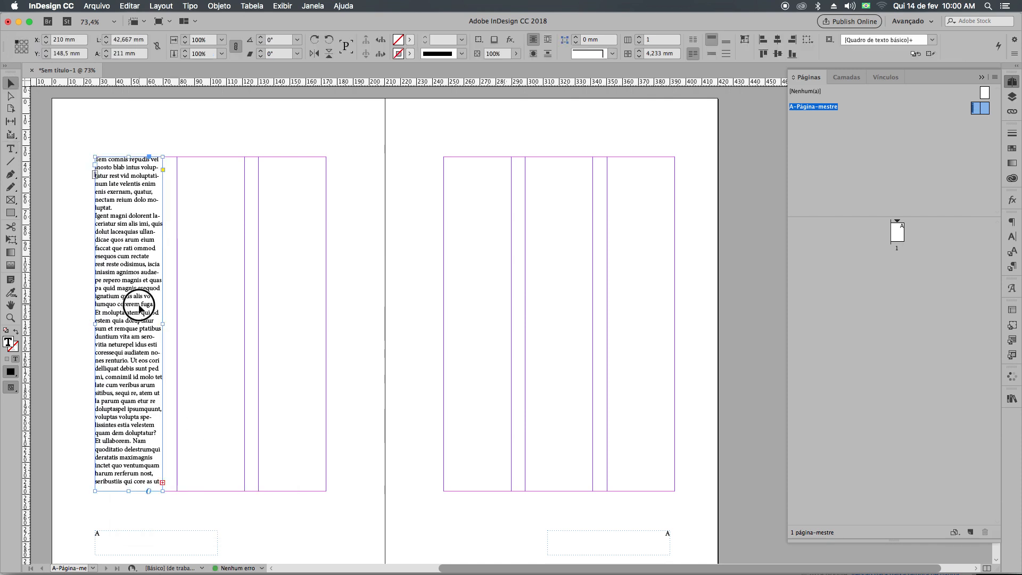
key("Delete")
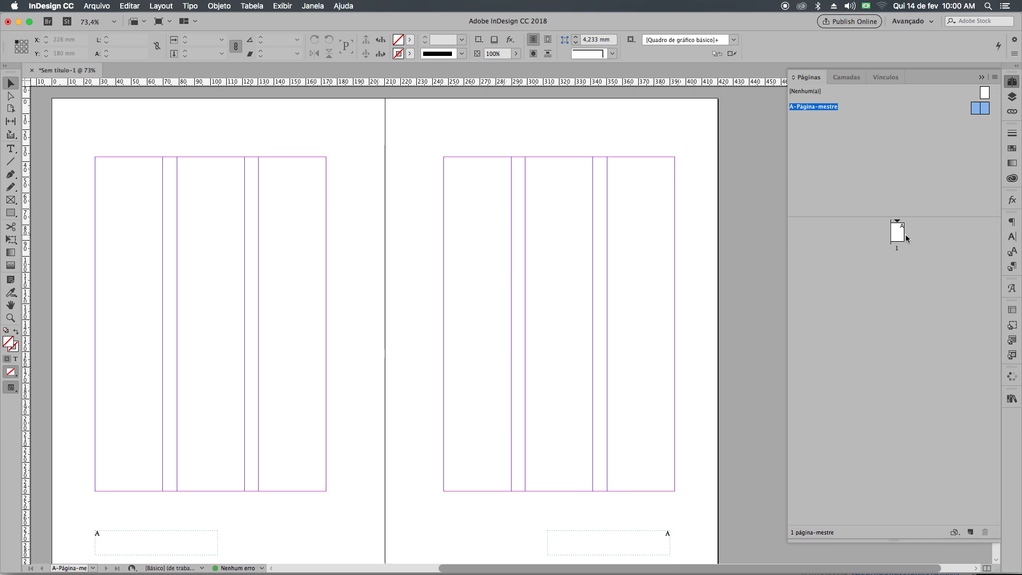
Add pages after page 1 until the document has 12 pages.
double_click(896, 231)
left_click(971, 532)
left_click(970, 533)
left_click(970, 533)
left_click(970, 533)
left_click(970, 533)
left_click(971, 533)
left_click(970, 533)
left_click(970, 533)
left_click(970, 533)
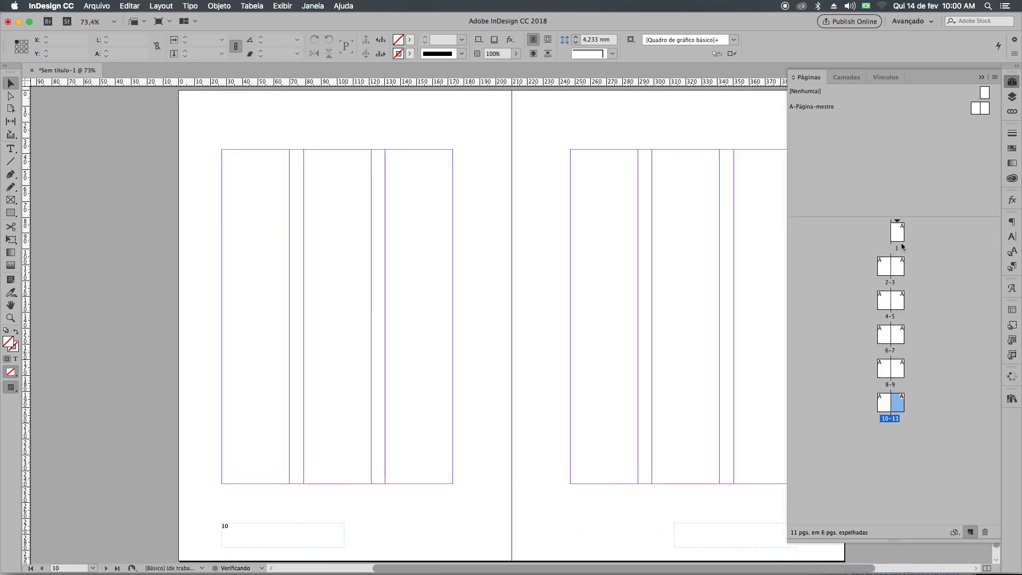
On page 1, create a text frame filling the first column and fill it with placeholder text.
double_click(897, 233)
key("t")
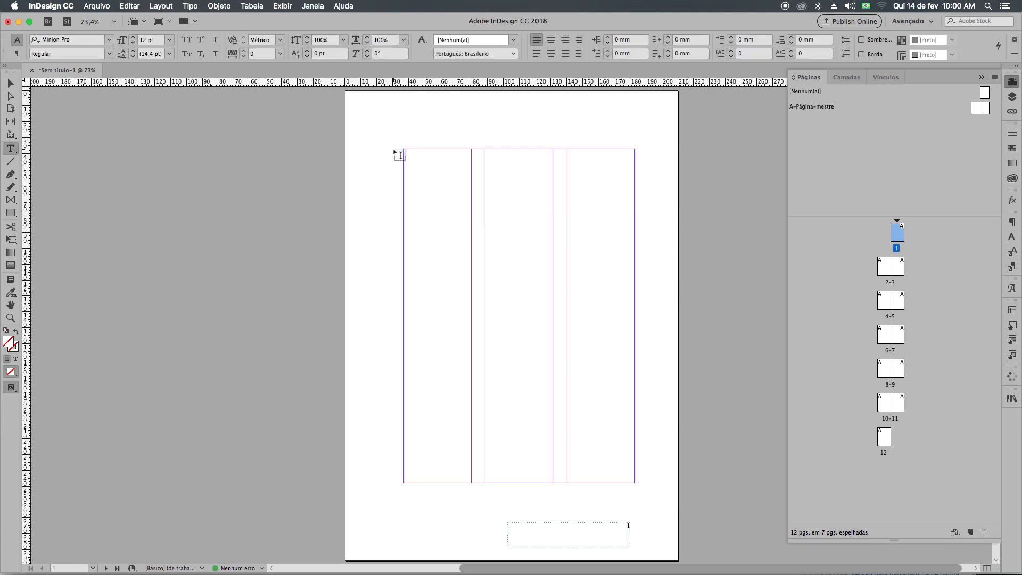
left_click_drag(404, 148, 473, 484)
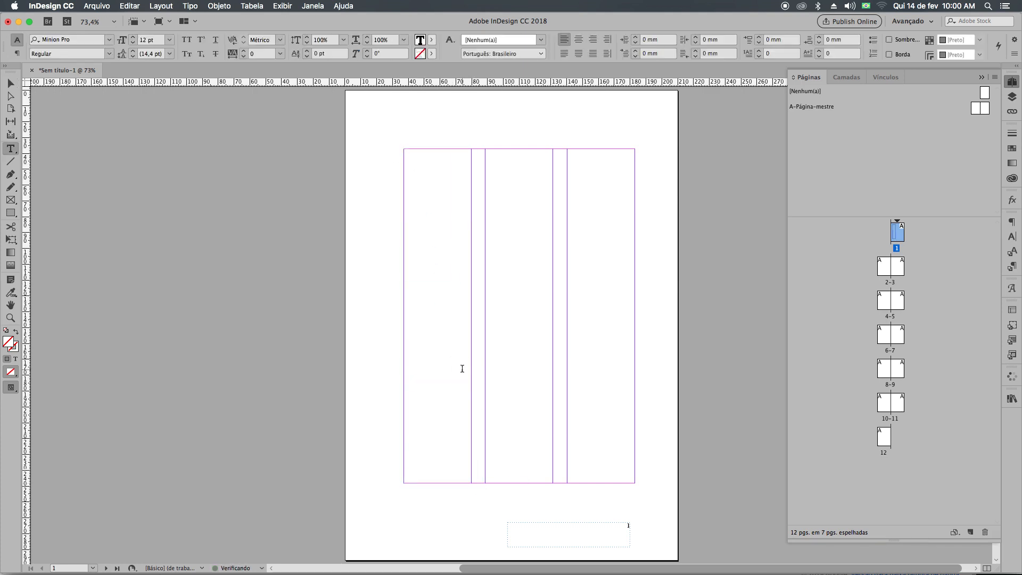
right_click(420, 231)
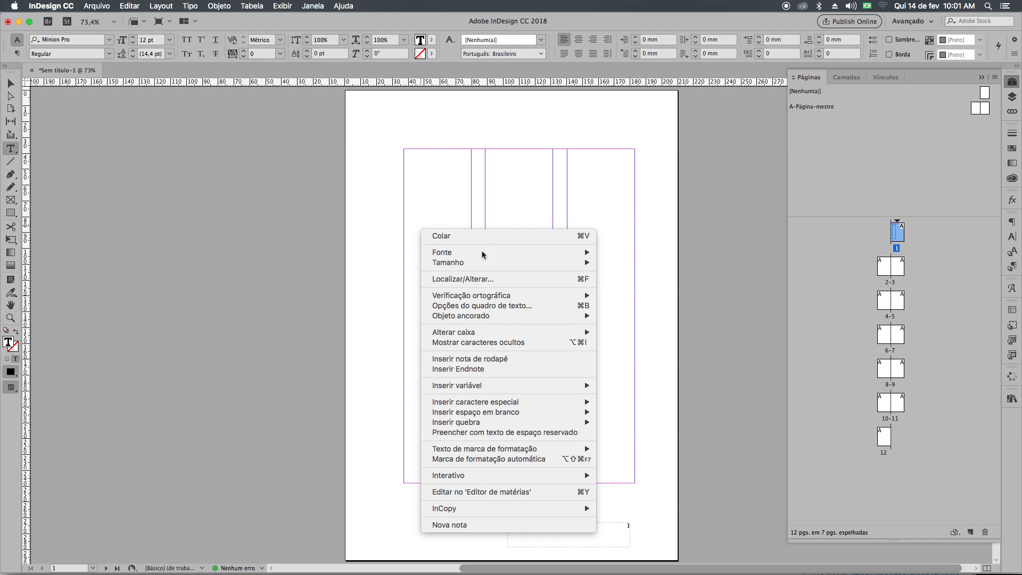
left_click(511, 433)
Set all of the placeholder text in the first column of page 1 to 30 pt.
key("super+a")
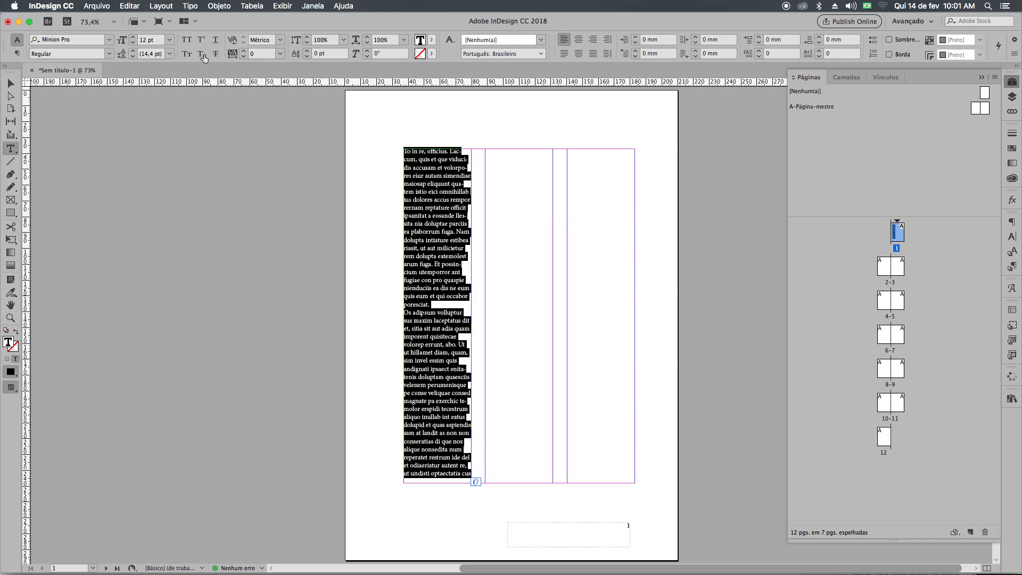
left_click(152, 40)
type("30")
key("Return")
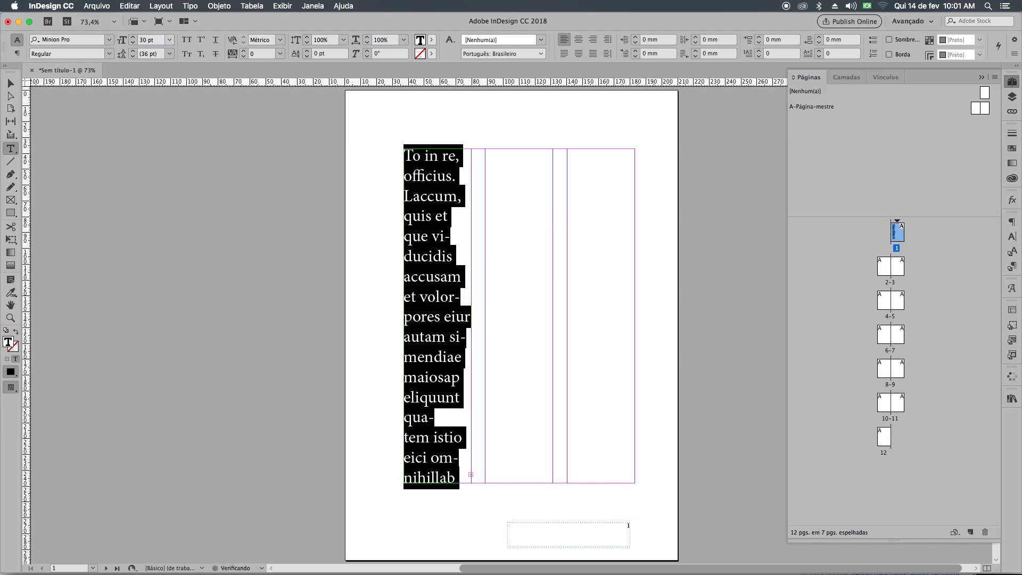
Autoflow the overset text from the first column of page 1 into the remaining columns and pages, starting at the second column.
left_click(9, 84)
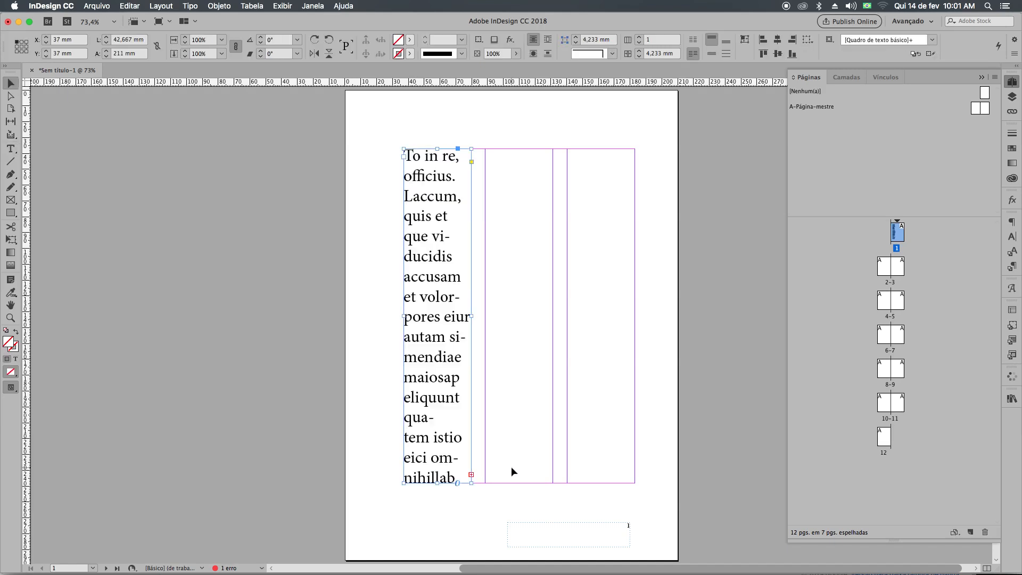
left_click(472, 475)
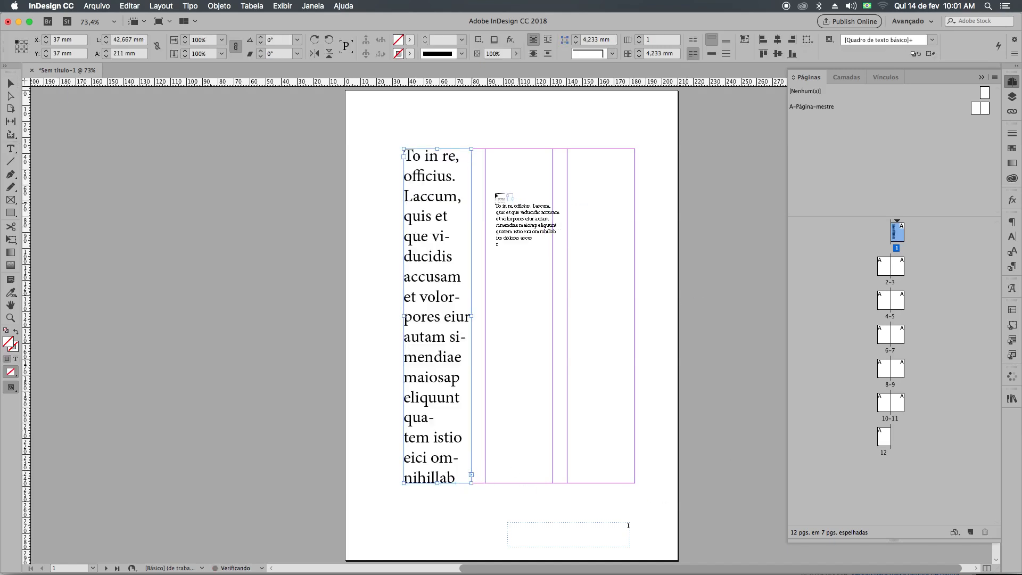
left_click(486, 152, "shift")
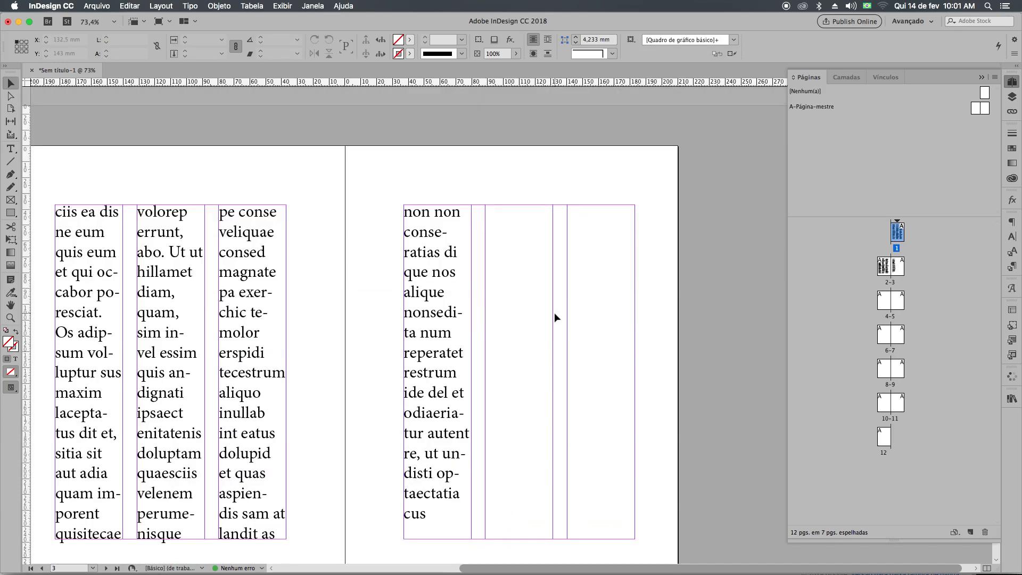
Preview the three-column text on pages 1 to 3 without guides or frame edges.
key("w")
left_click_drag(542, 266, 584, 412)
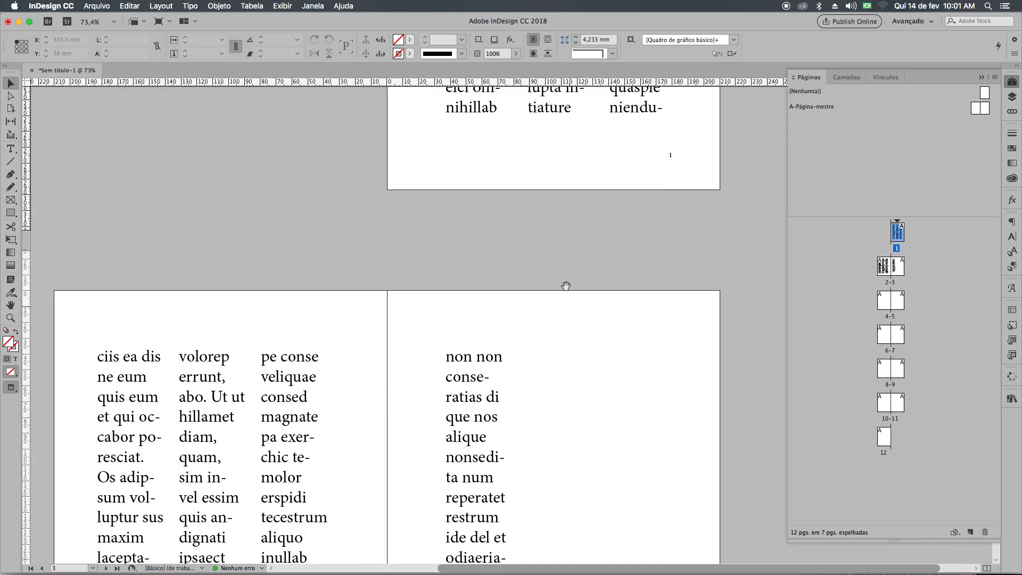
left_click_drag(566, 285, 568, 506)
left_click_drag(501, 152, 484, 362)
scroll(484, 375, "down", 10)
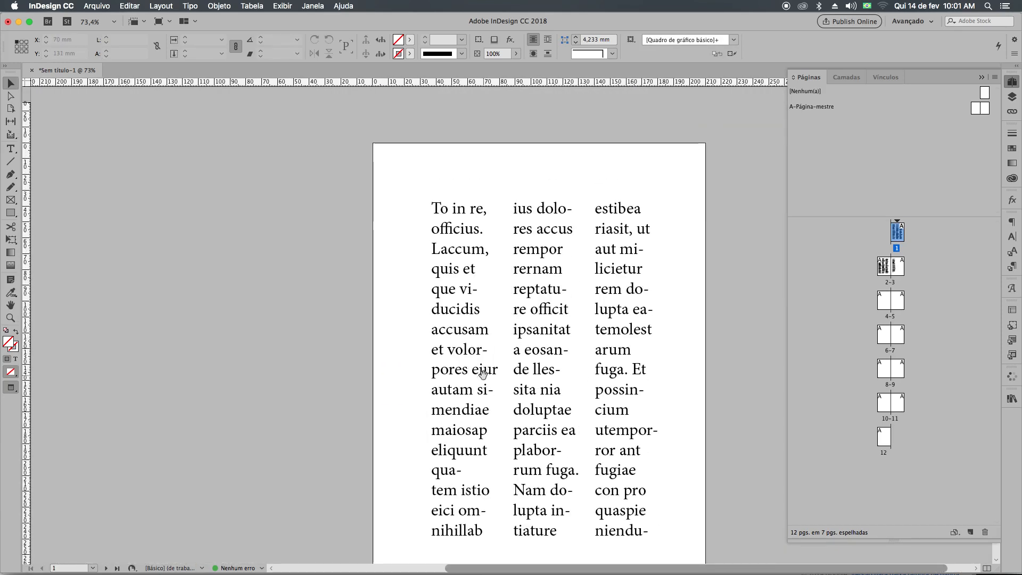
scroll(482, 373, "down", 15)
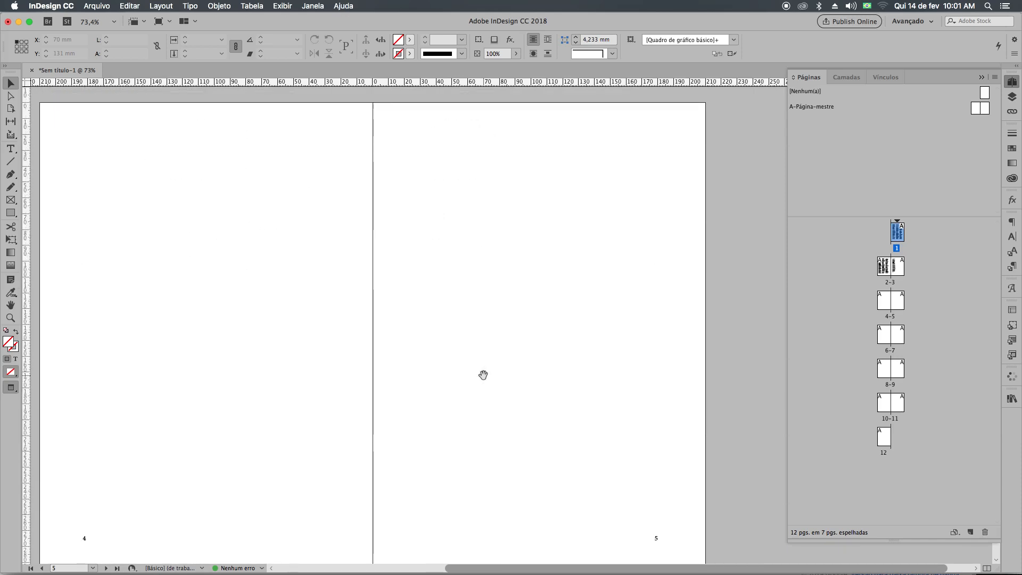
scroll(484, 383, "up", 12)
scroll(483, 393, "up", 5)
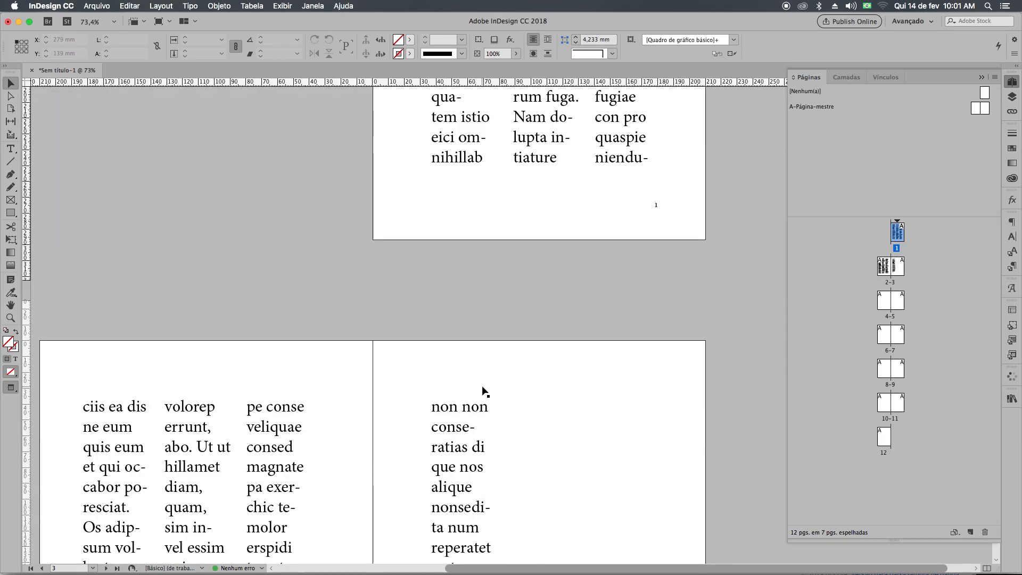
scroll(483, 392, "up", 7)
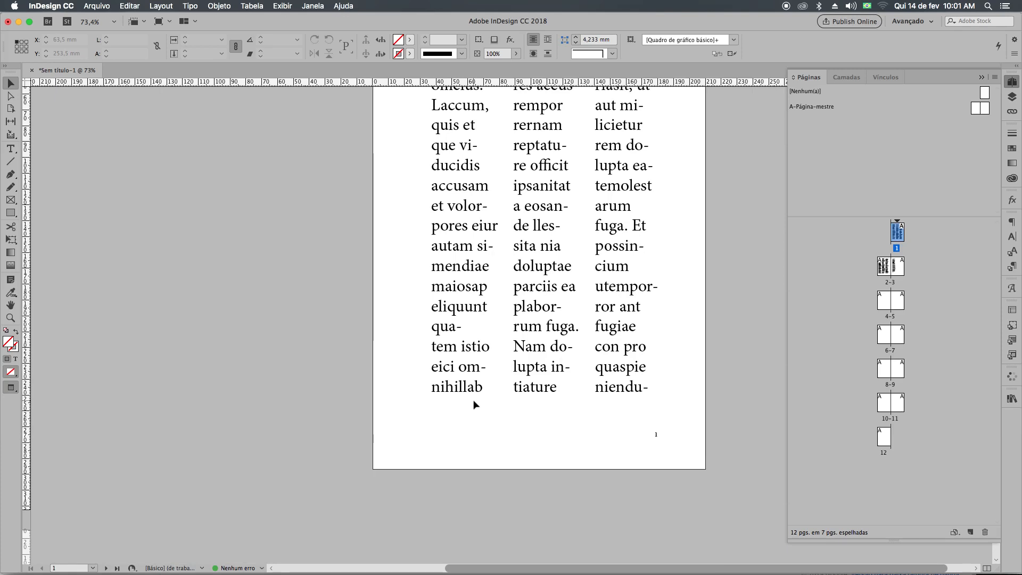
scroll(480, 400, "up", 3)
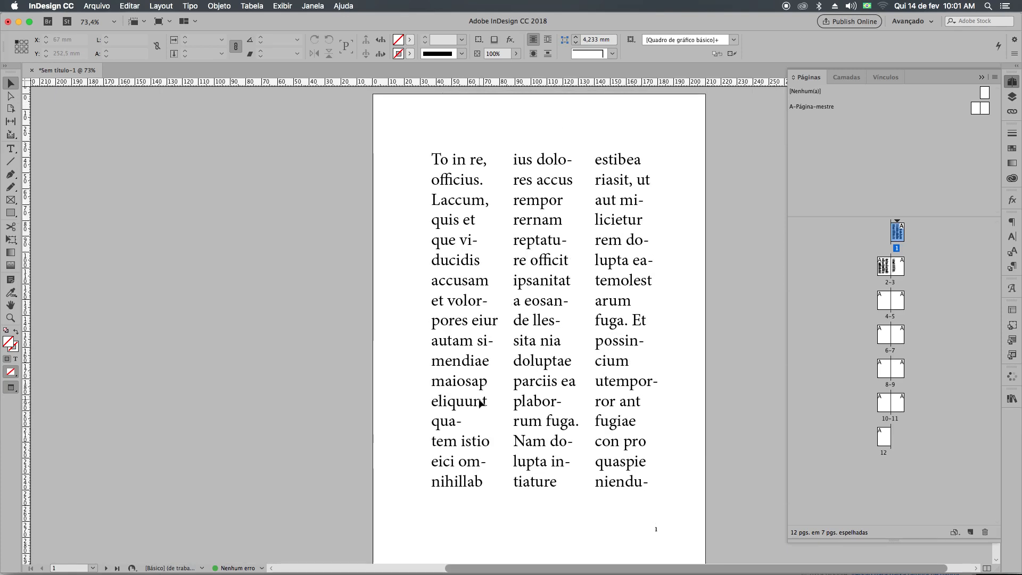
Switch to Chrome and search the web for "grid" in a new tab.
key("super+Tab")
key("super+Tab")
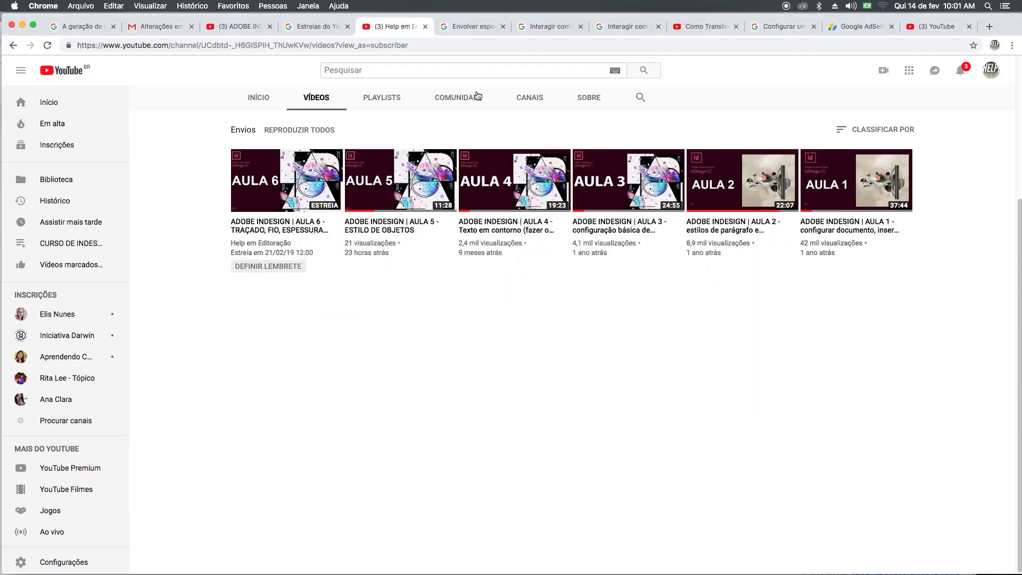
key("super+t")
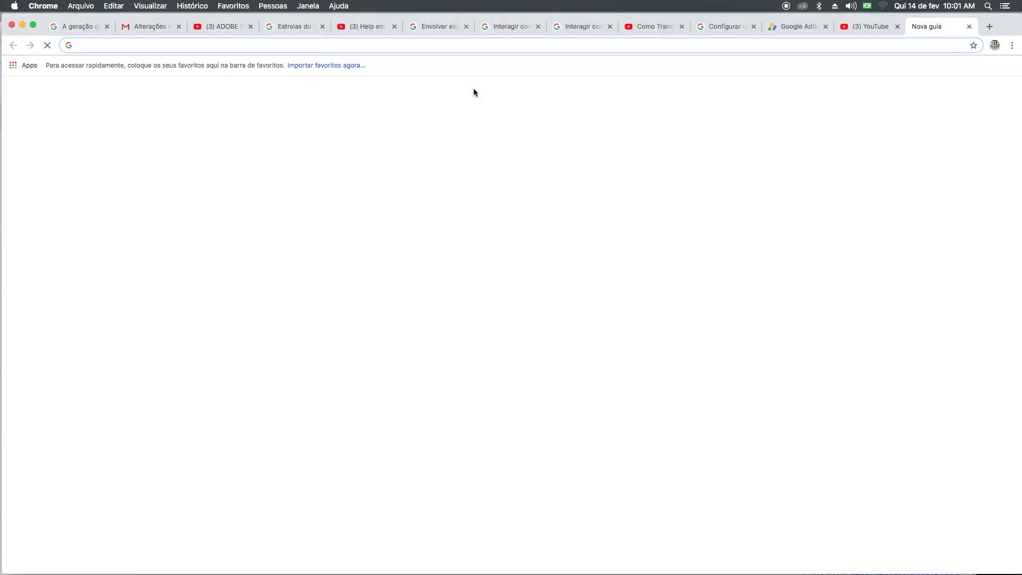
type("grid")
key("Return")
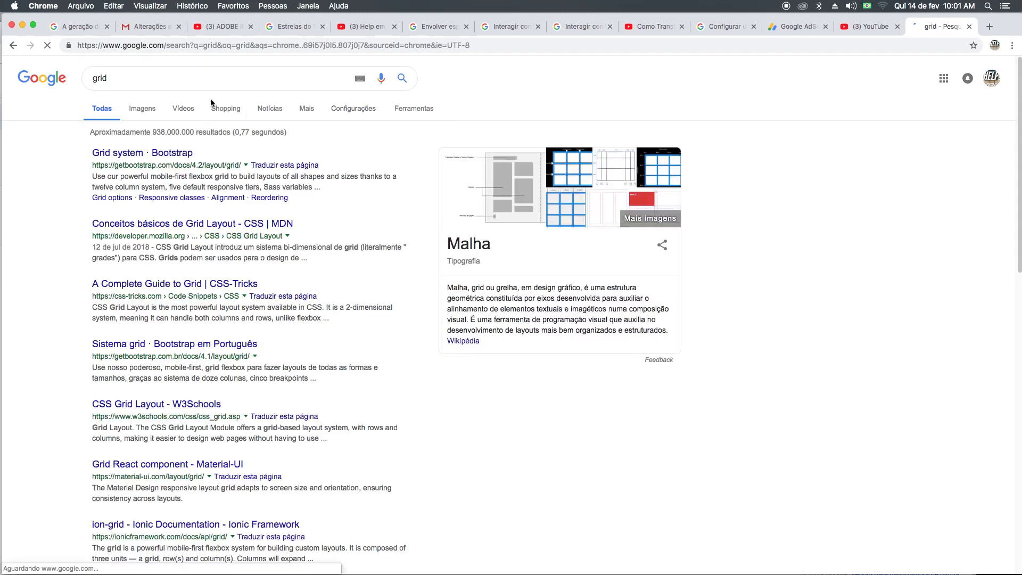
Refine the web search to "grid manual" and look through its image results.
left_click(175, 78)
type("manual")
key("Return")
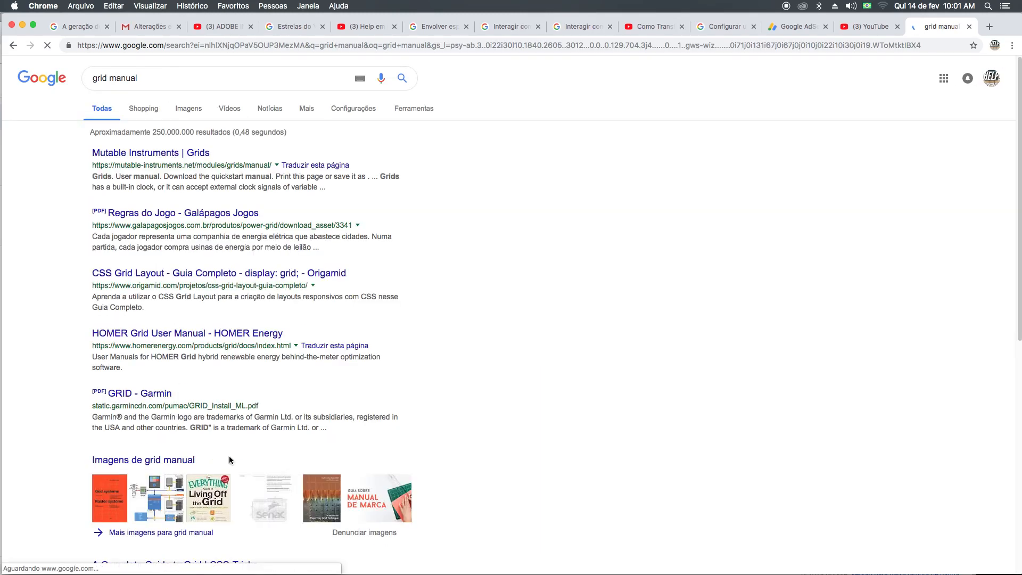
left_click(204, 110)
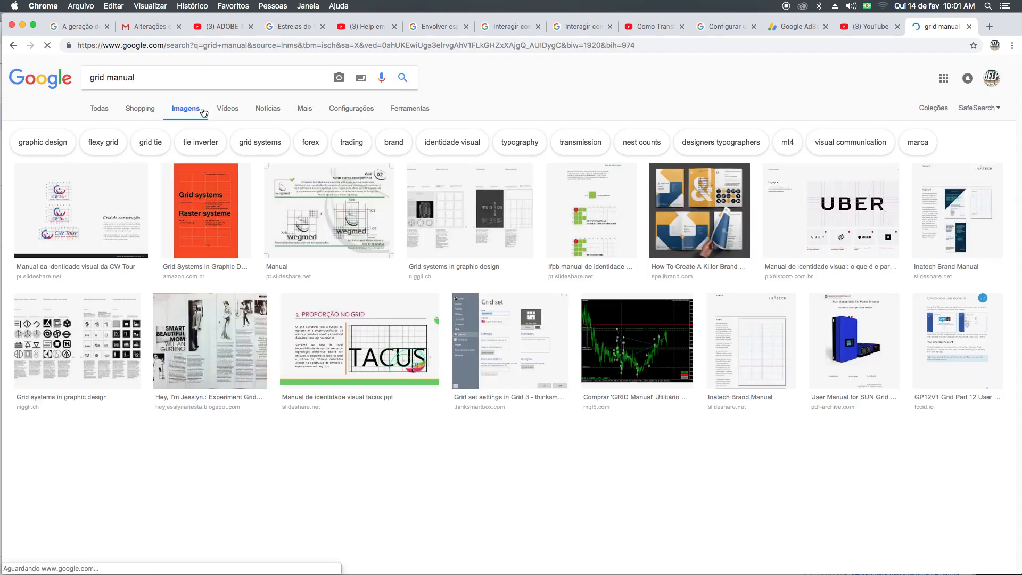
scroll(447, 245, "down", 12)
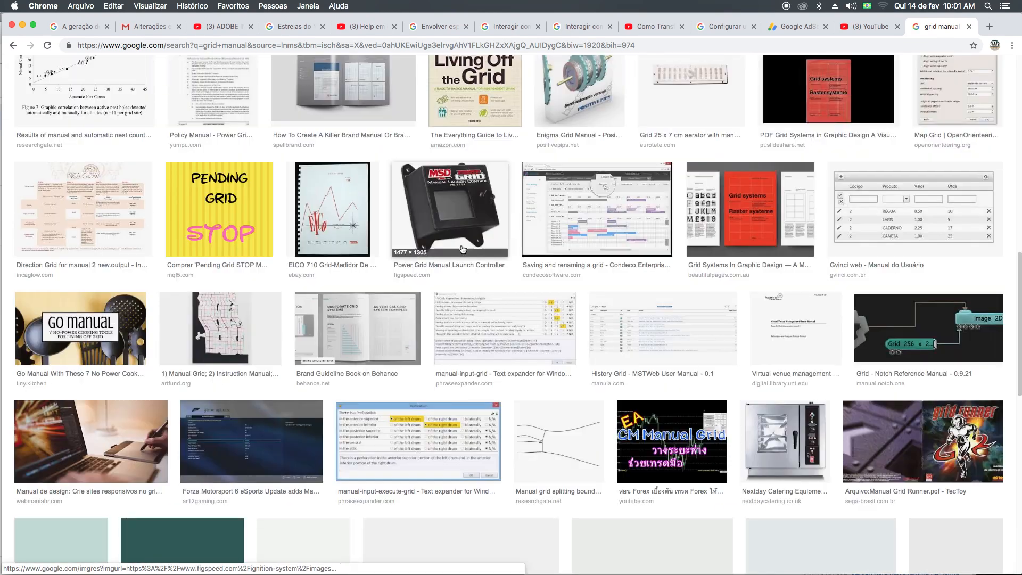
scroll(462, 250, "down", 12)
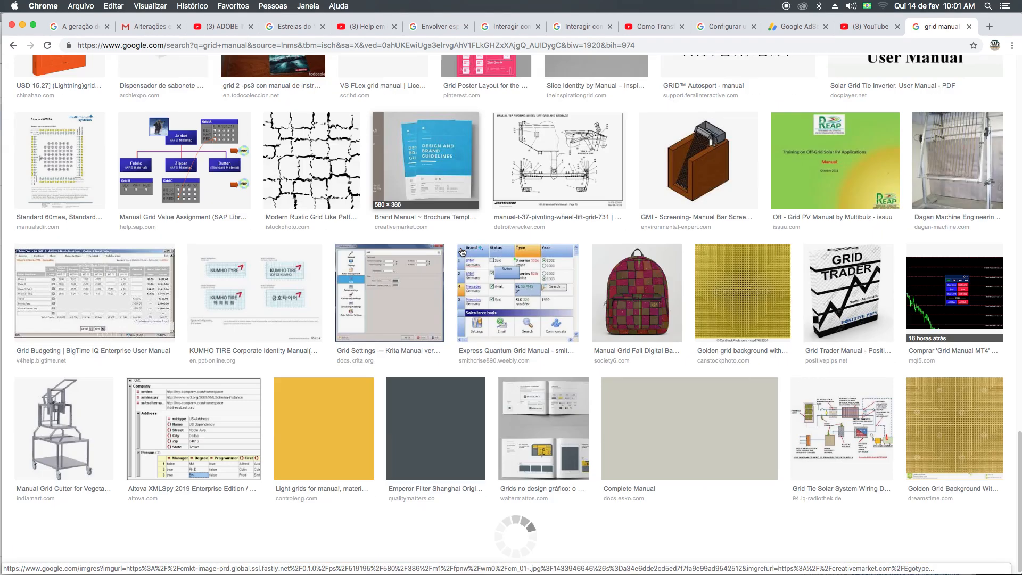
scroll(462, 252, "up", 20)
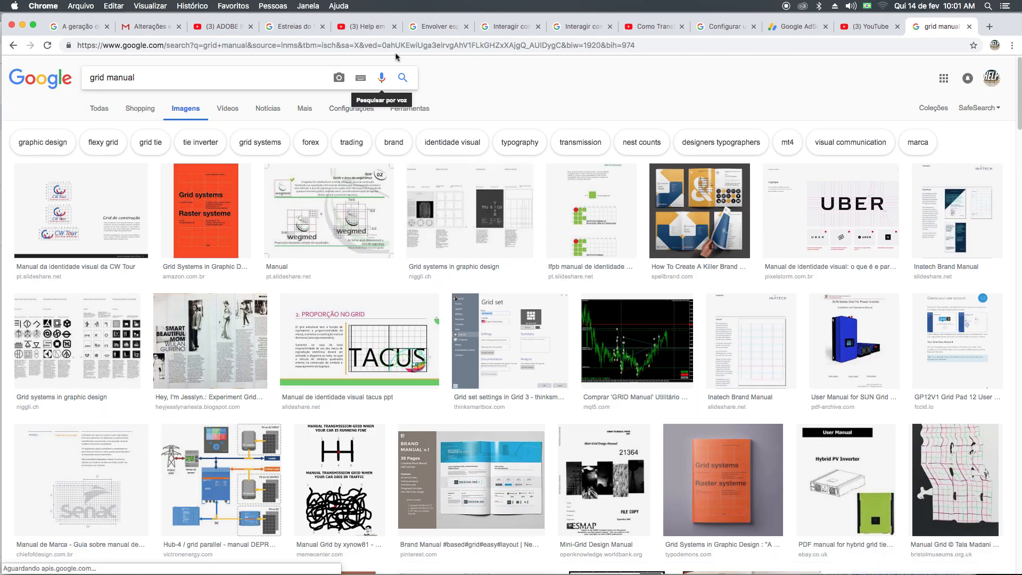
Search the web for "amazon" and open the Amazon.com.br store from the results.
left_click(398, 48)
type("ma")
key("BackSpace")
key("BackSpace")
key("BackSpace")
type("a")
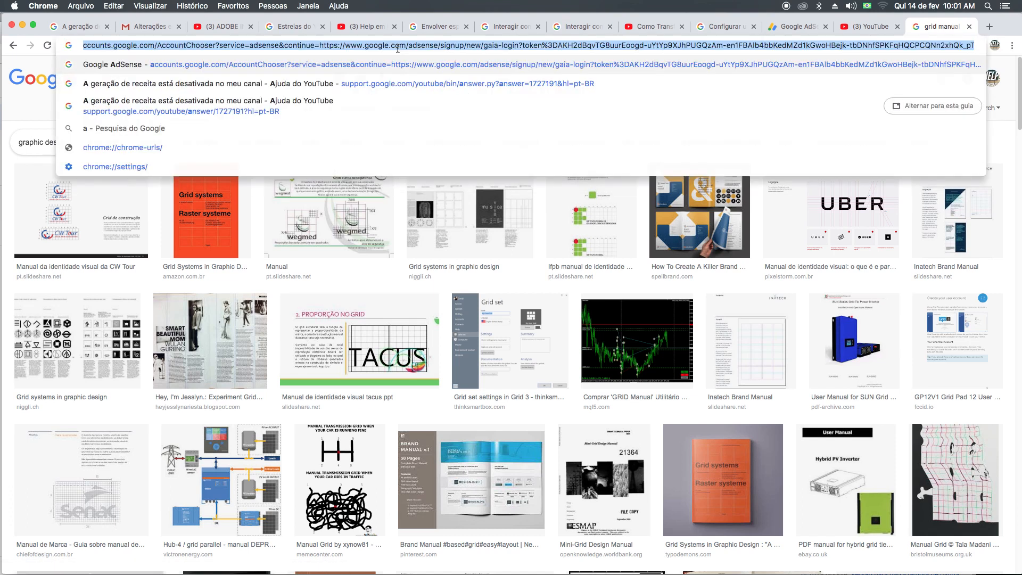
type("mazon")
key("Return")
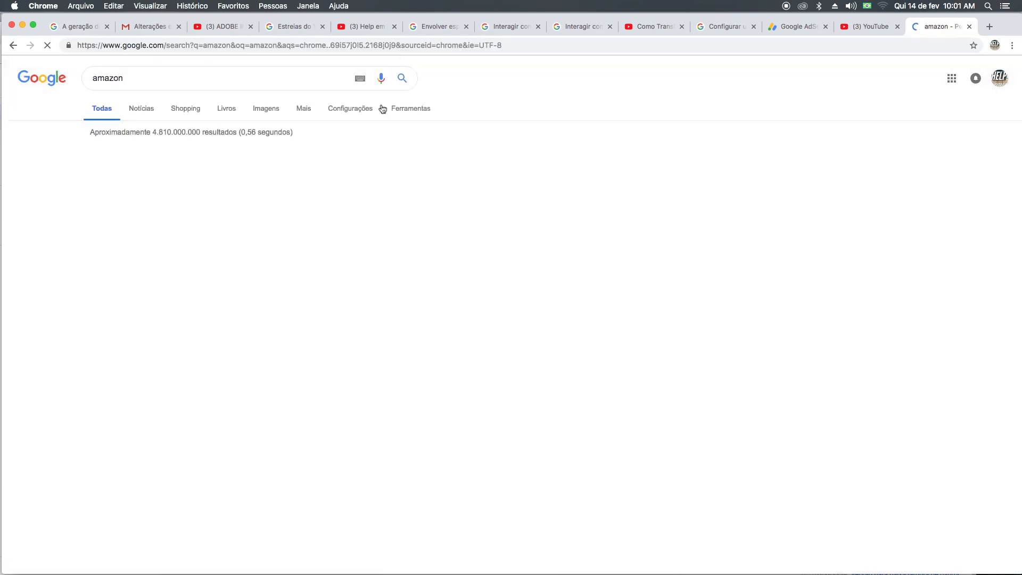
left_click(150, 156)
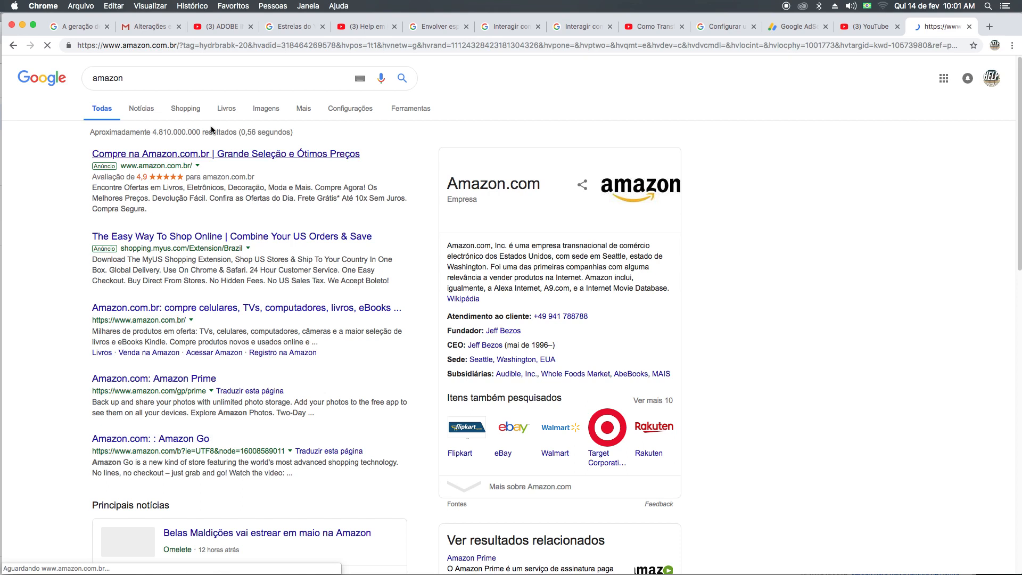
Search the Amazon store for "grid" and open the page of the book "Grid. Construção e Desconstrução".
type("grid")
key("Return")
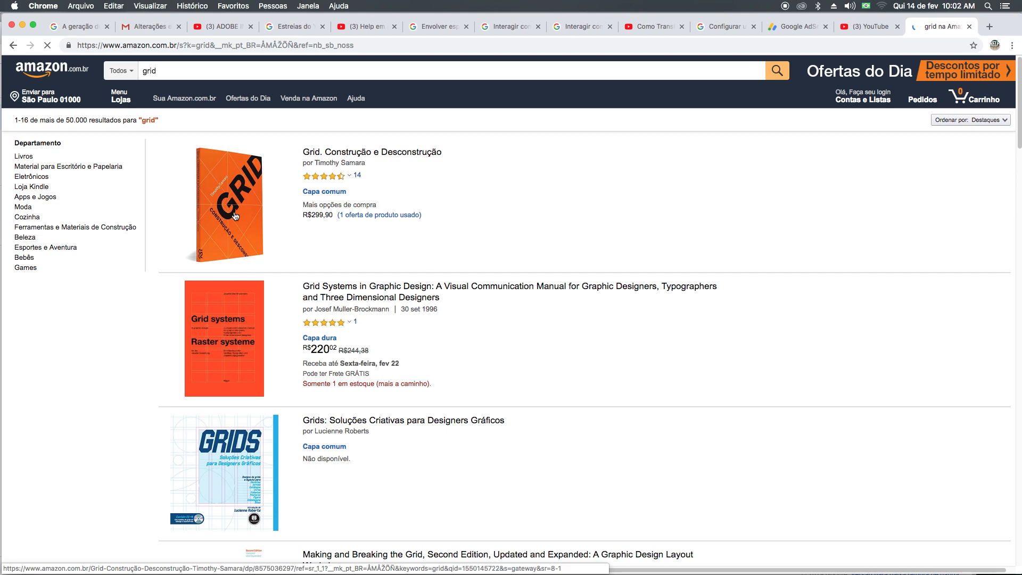
left_click(235, 216)
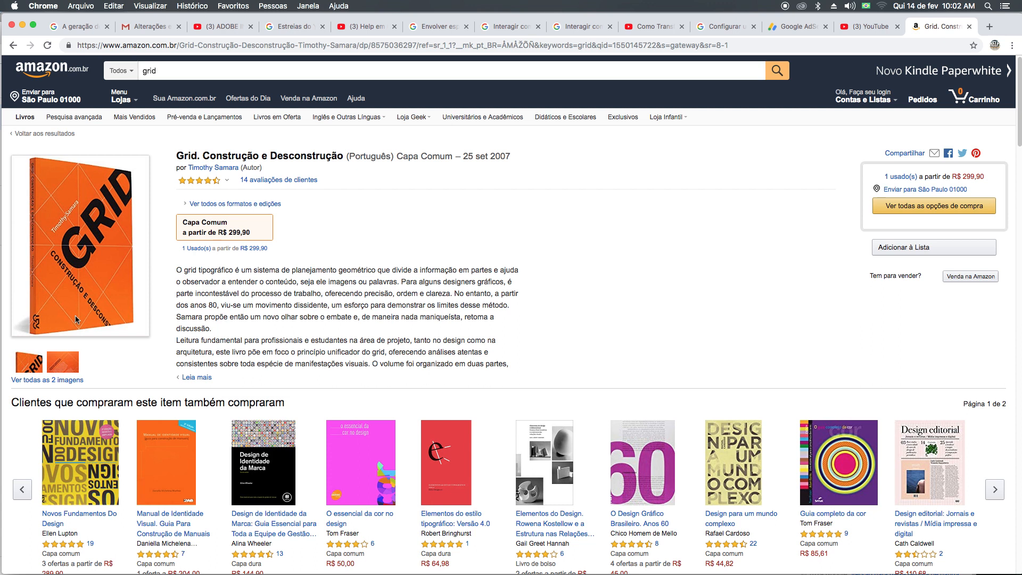
Switch back to InDesign and look over the three-column text on pages 1 to 3 and the empty spread after it.
key("super+Tab")
key("super+Tab")
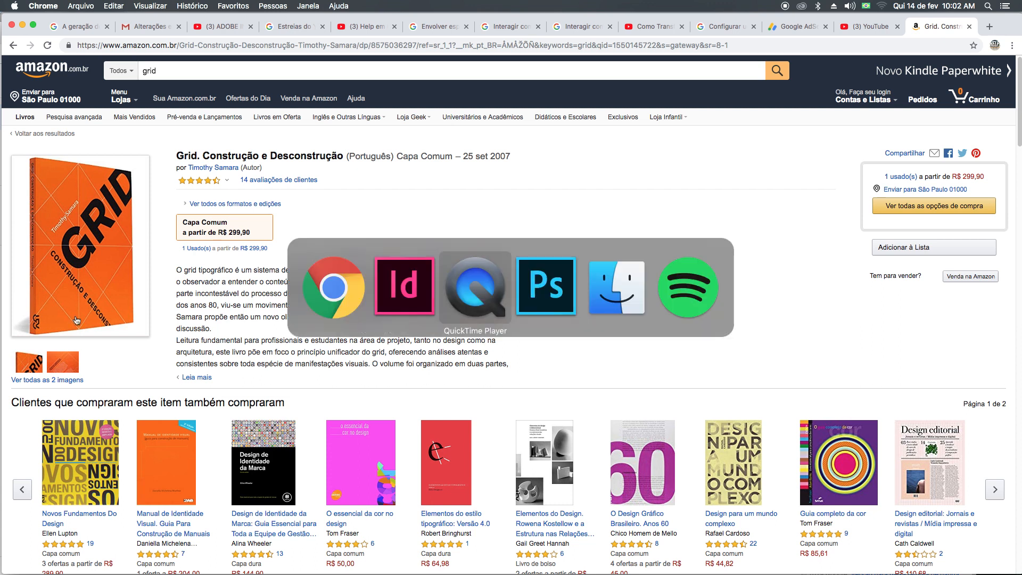
left_click(430, 299)
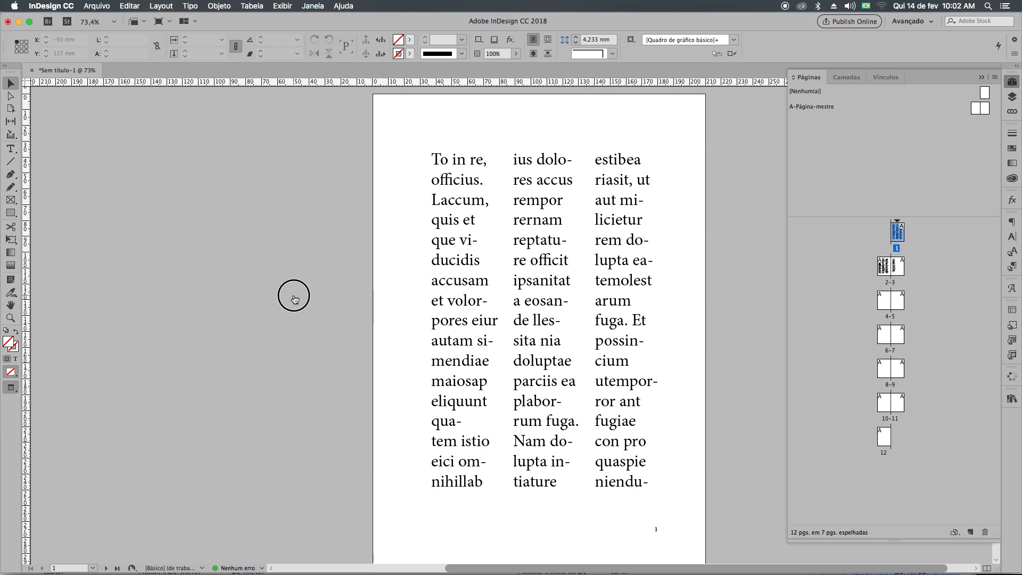
scroll(292, 292, "down", 15)
scroll(292, 293, "up", 12)
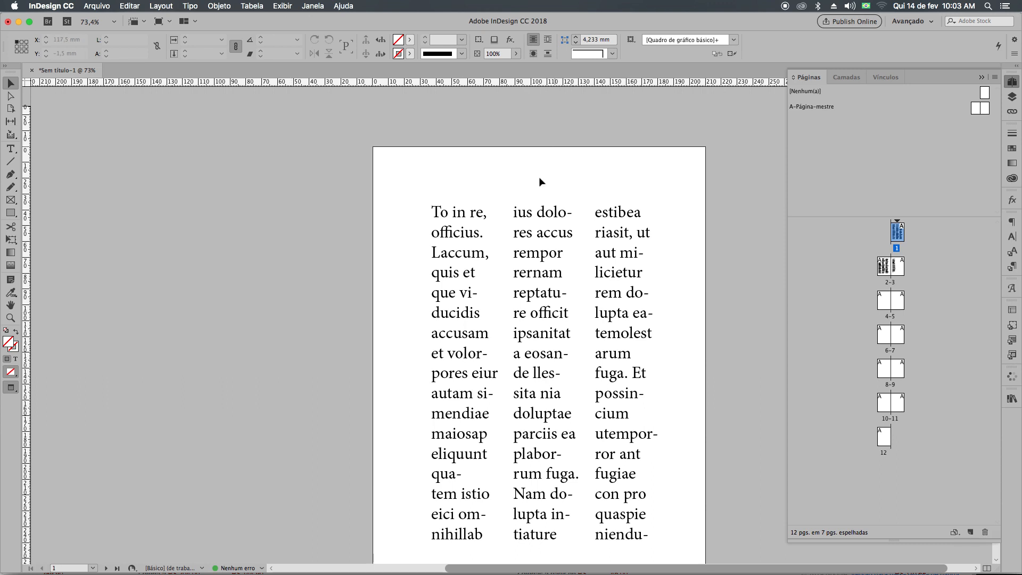
scroll(473, 242, "down", 15)
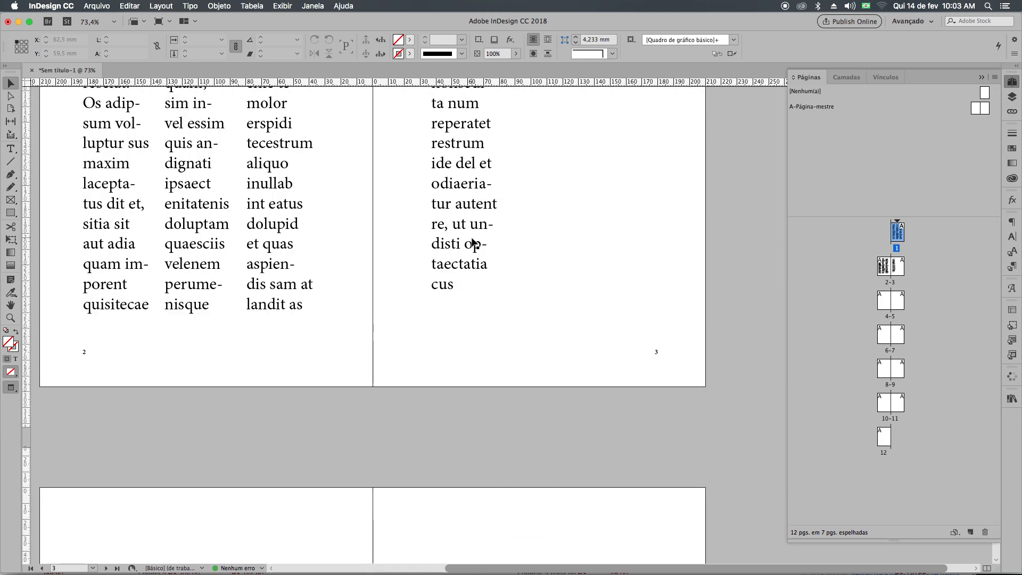
scroll(473, 242, "down", 10)
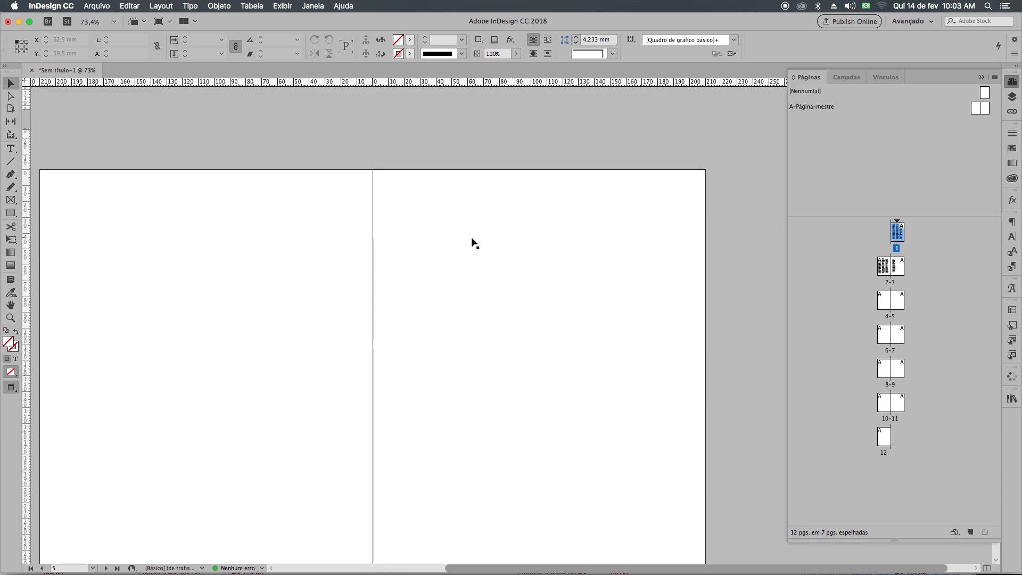
scroll(472, 242, "up", 20)
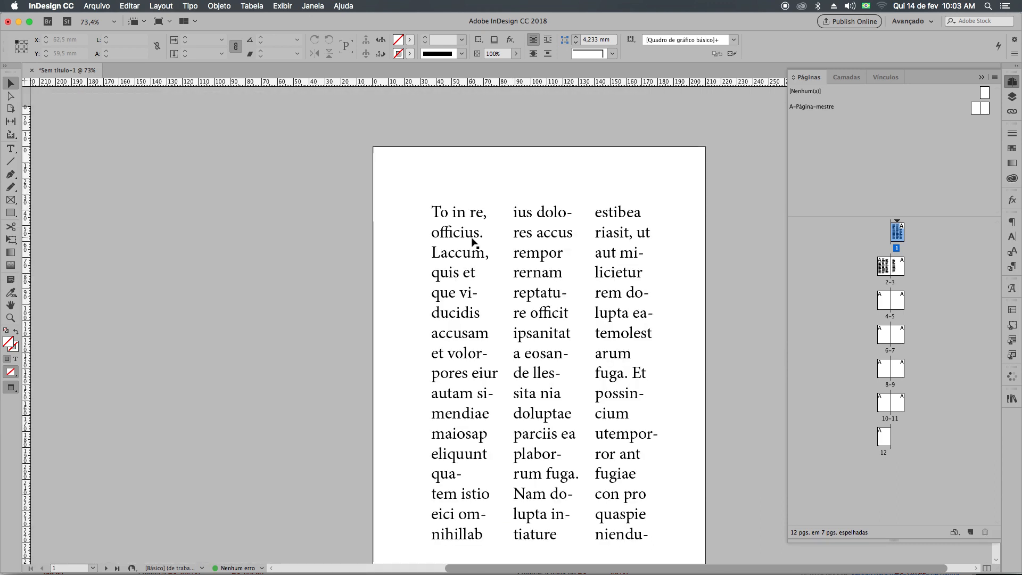
Delete the three column text frames on page 1 and show the margin and column guides again.
double_click(473, 242)
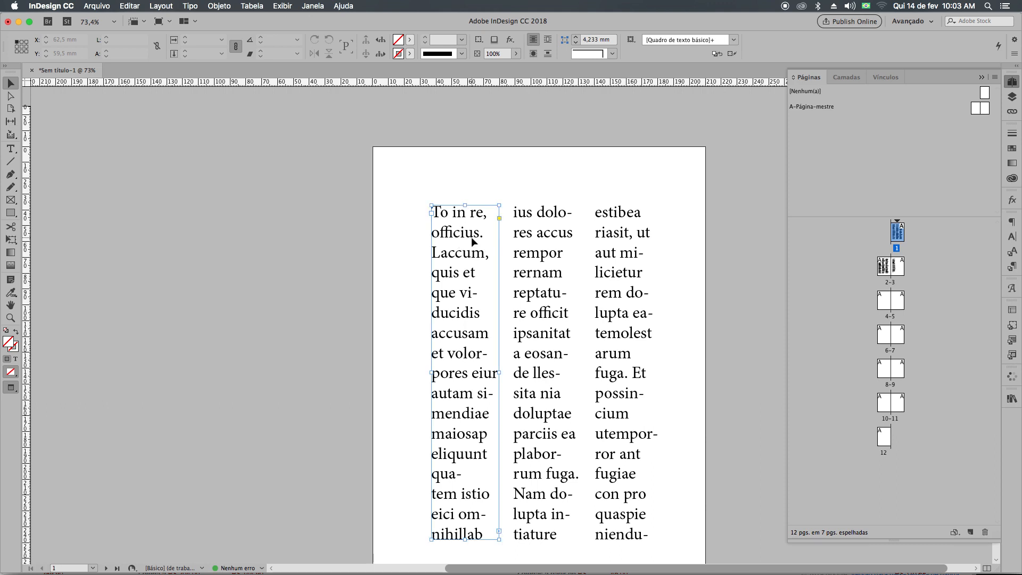
key("super+a")
left_click(11, 83)
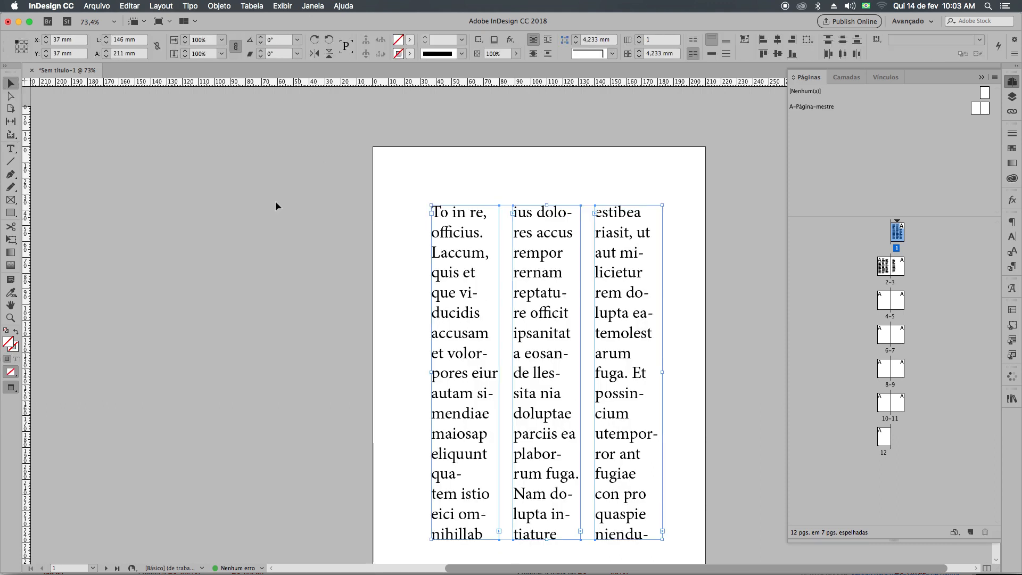
key("Delete")
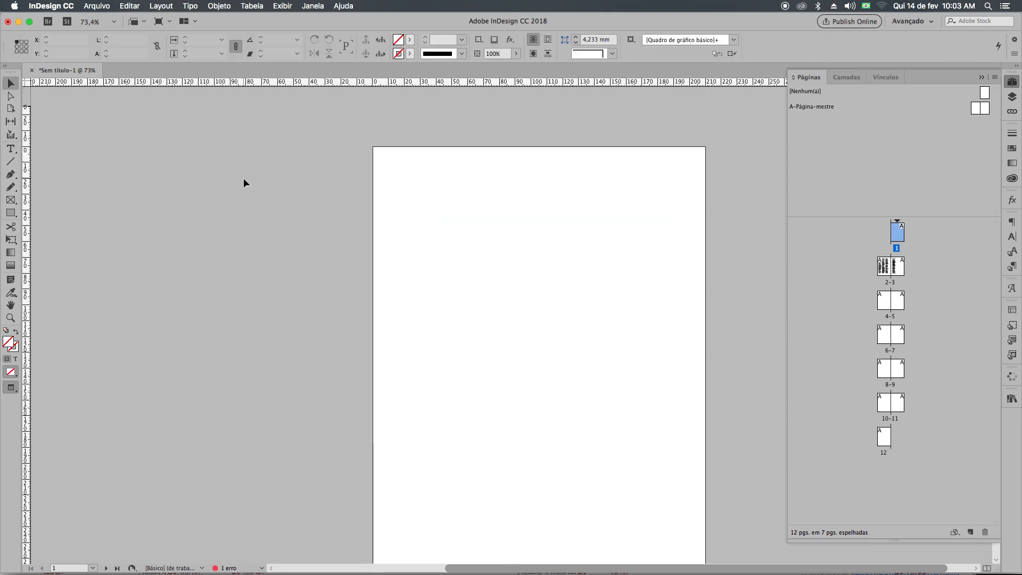
key("w")
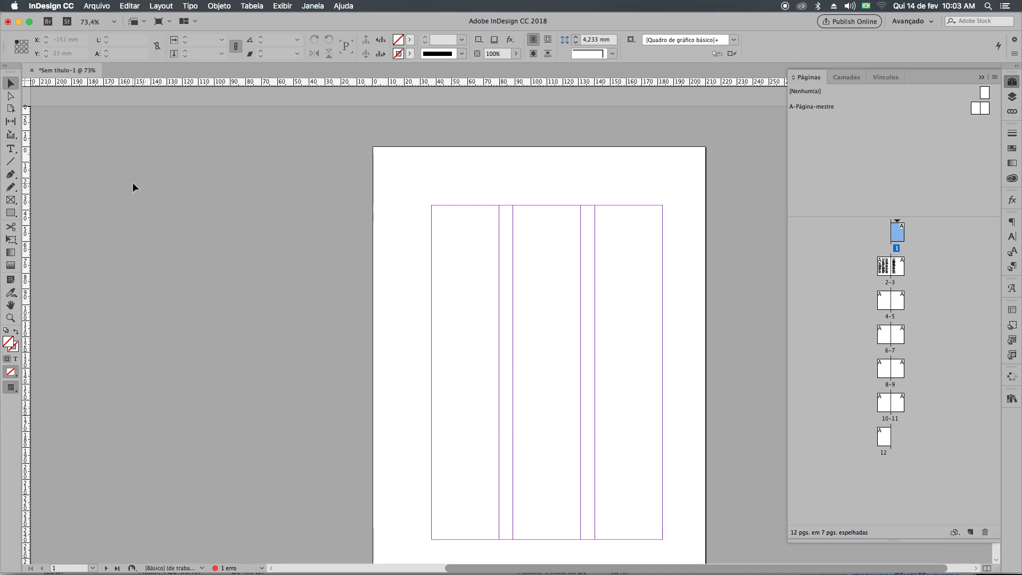
left_click(92, 182)
Create a text frame about 146 by 139 mm spanning all three columns of page 1 and fill it with placeholder text.
scroll(70, 165, "down", 2)
scroll(69, 165, "right", 2)
left_click(11, 149)
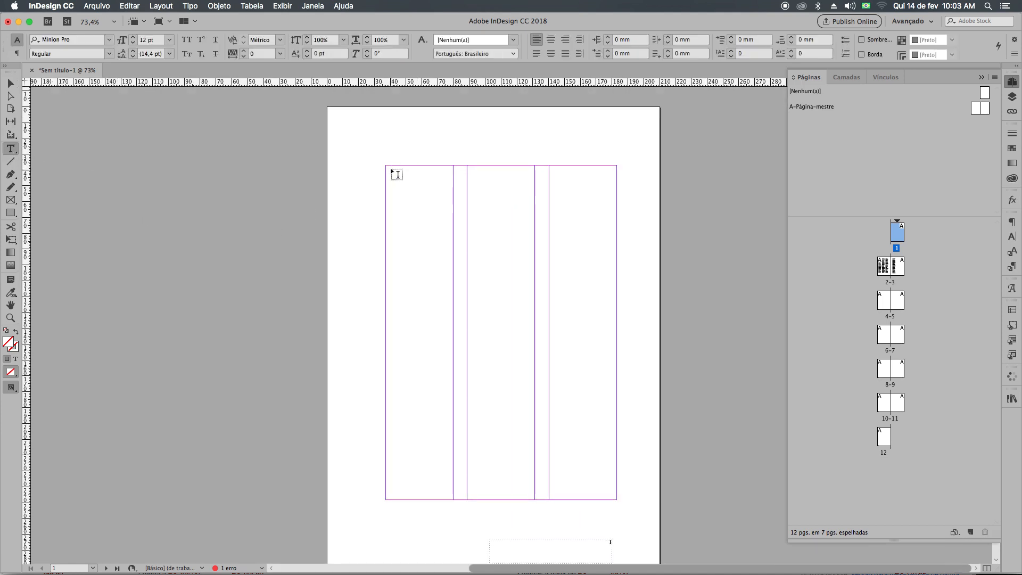
left_click_drag(386, 166, 621, 384)
left_click(426, 246)
right_click(426, 247)
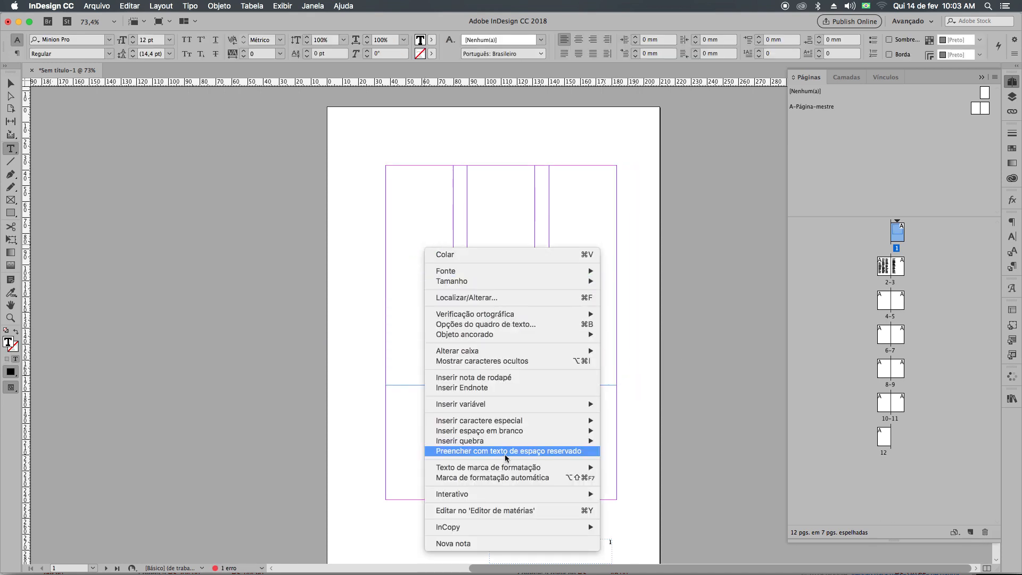
left_click(505, 451)
Preview page 1 with the wide text block without guides, then return to the normal view.
left_click(11, 83)
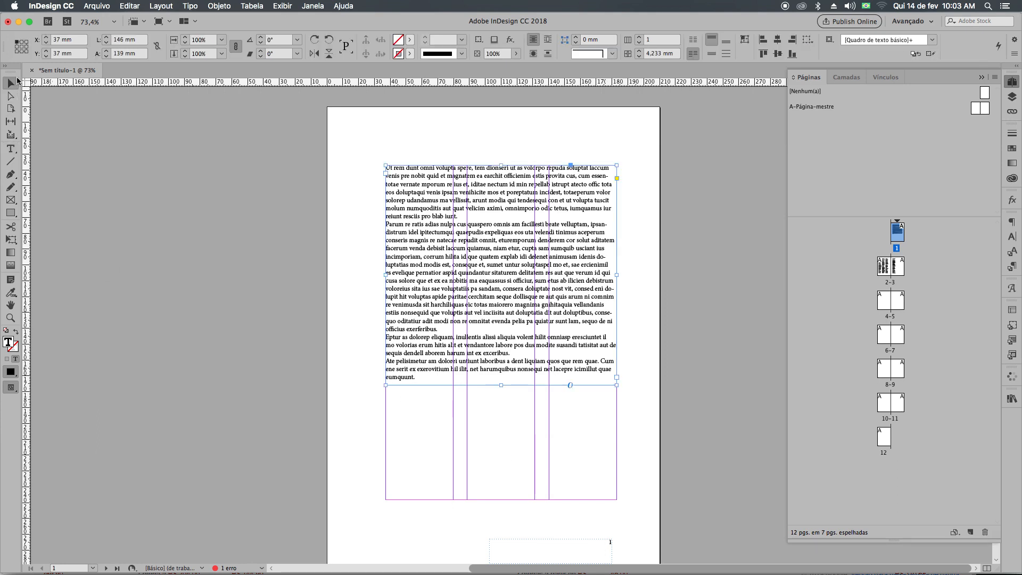
key("w")
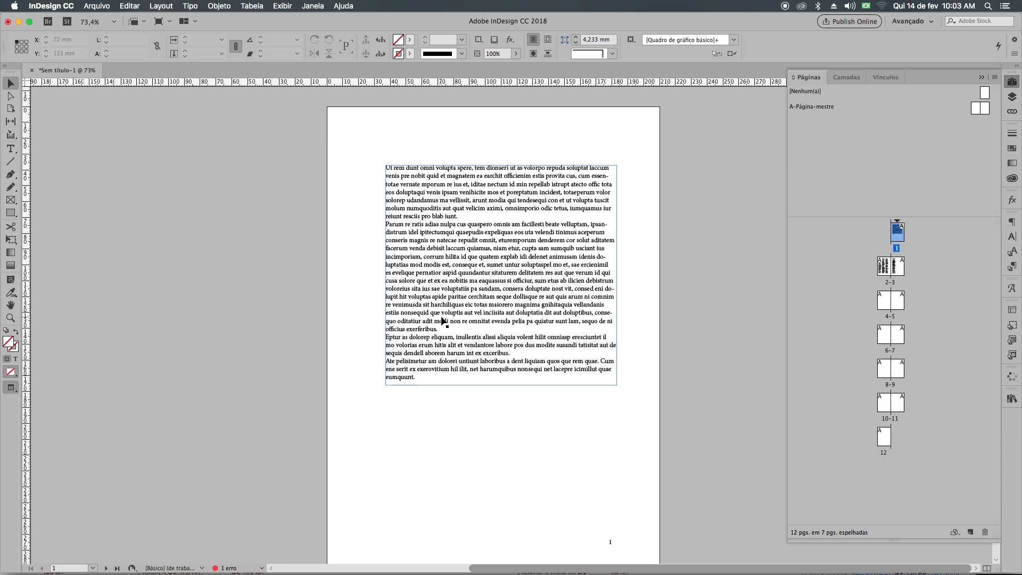
key("w")
key("w")
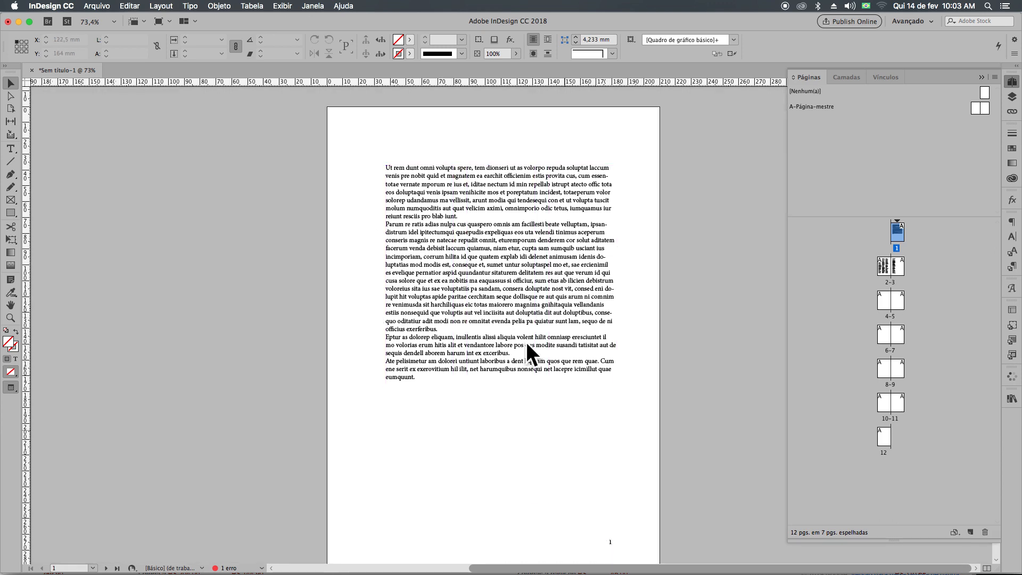
key("w")
Thread the wide text frame on page 1 into a new frame below it, one column wide, in the first column.
left_click(587, 361)
left_click(617, 377)
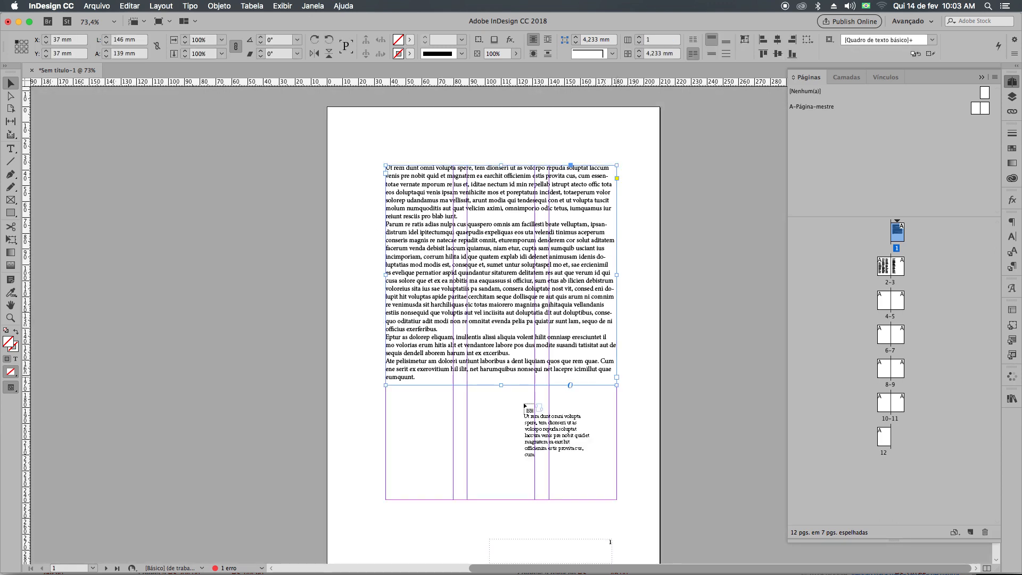
left_click_drag(386, 406, 454, 499)
Add placeholder text at the end of the wide frame on page 1, flowing into the threaded first-column frame.
right_click(437, 456)
double_click(429, 446)
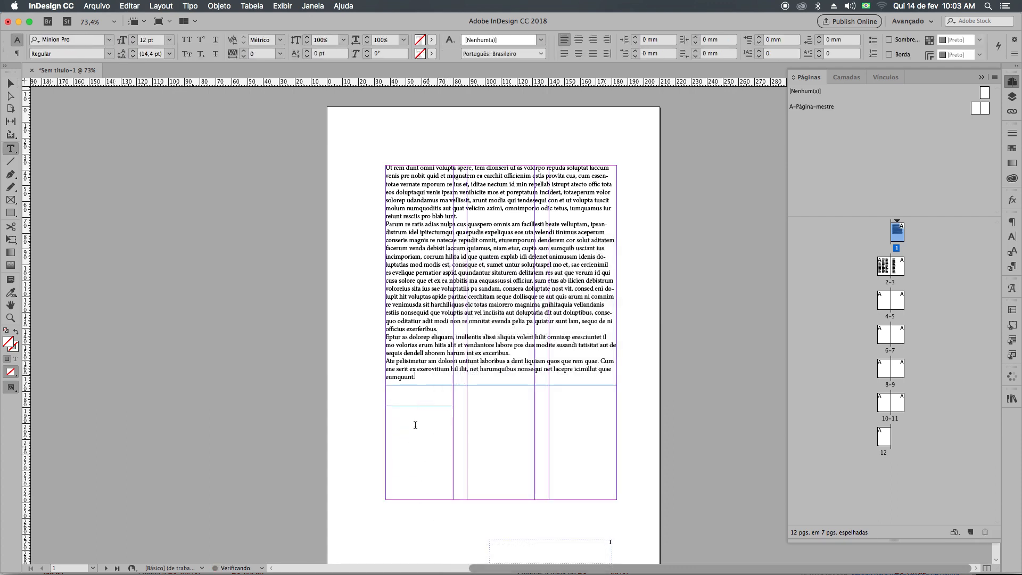
right_click(436, 373)
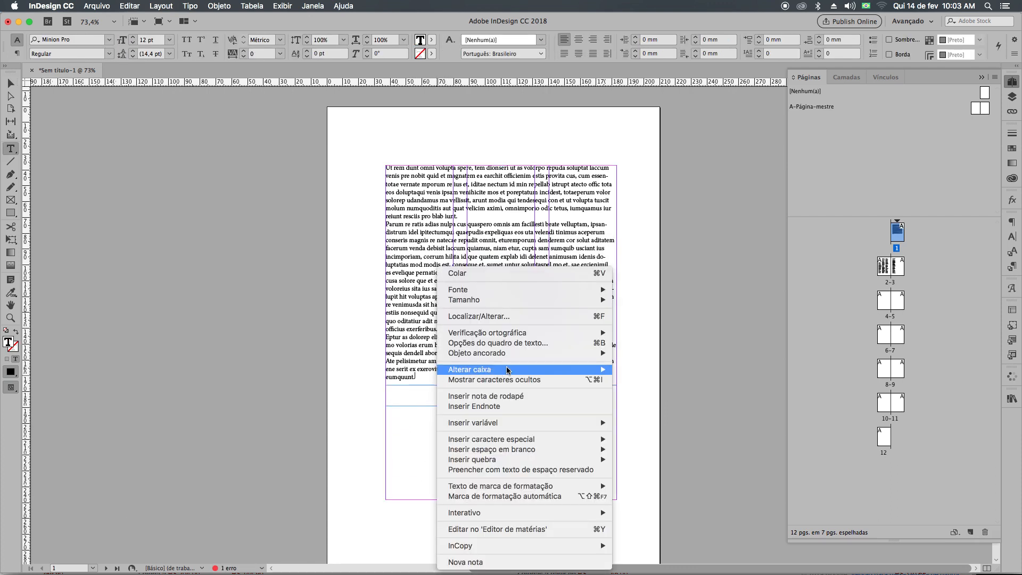
left_click(531, 471)
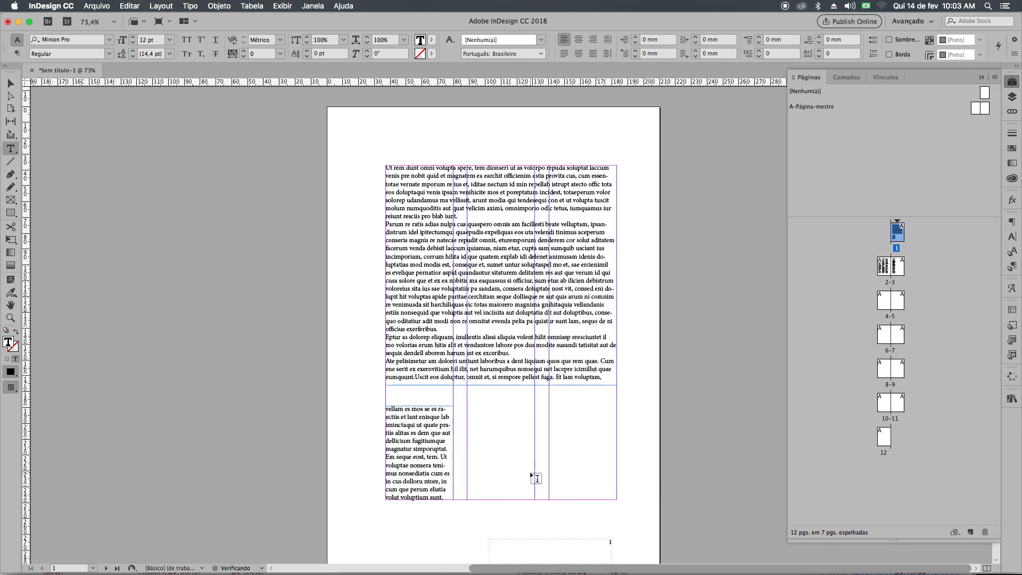
Draw a graphic frame about 94 by 59 mm across the second and third columns below the wide text and fill it with C=0 M=0 Y=100 K=0.
left_click(9, 201)
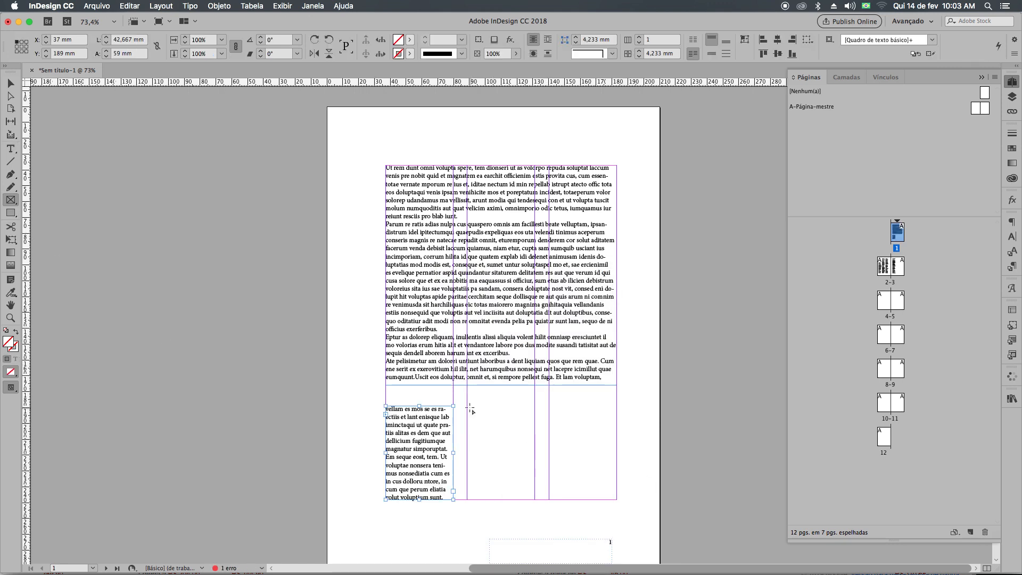
left_click_drag(468, 406, 617, 499)
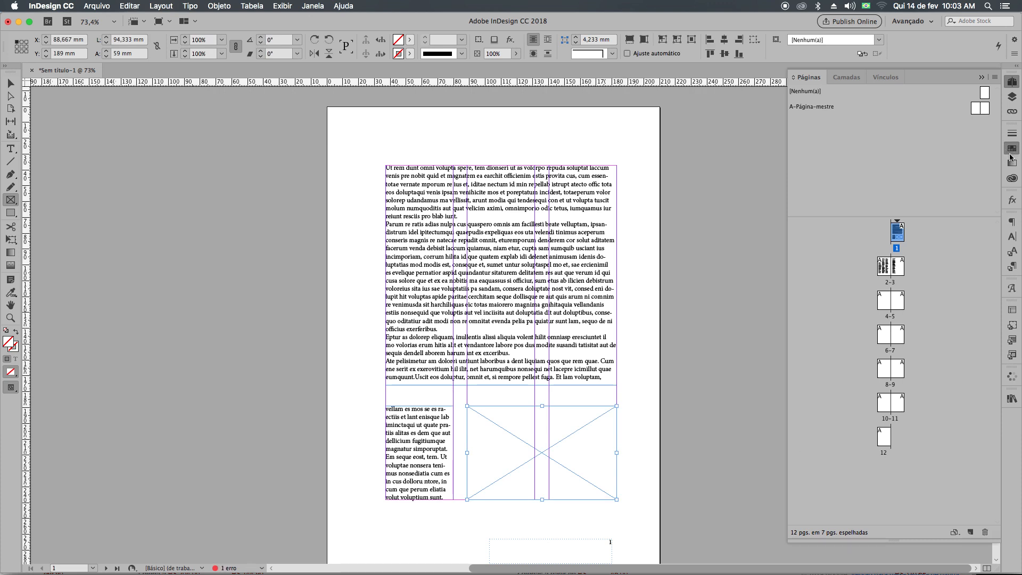
left_click(1013, 148)
left_click(917, 237)
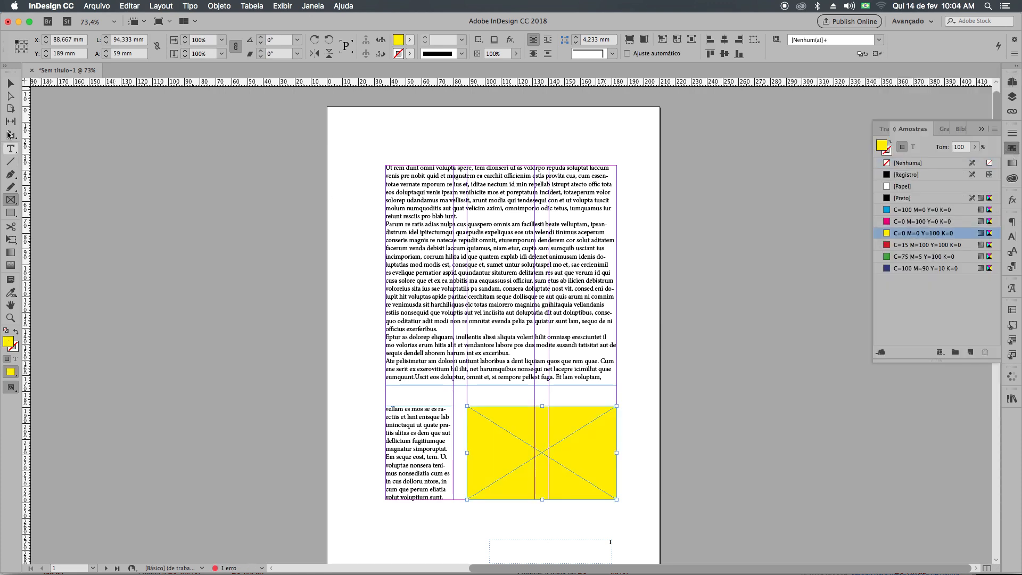
Compare the page 1 layout with and without guides, checking how the wide text, narrow text and yellow frame follow the columns.
left_click(11, 84)
left_click(149, 193)
key("w")
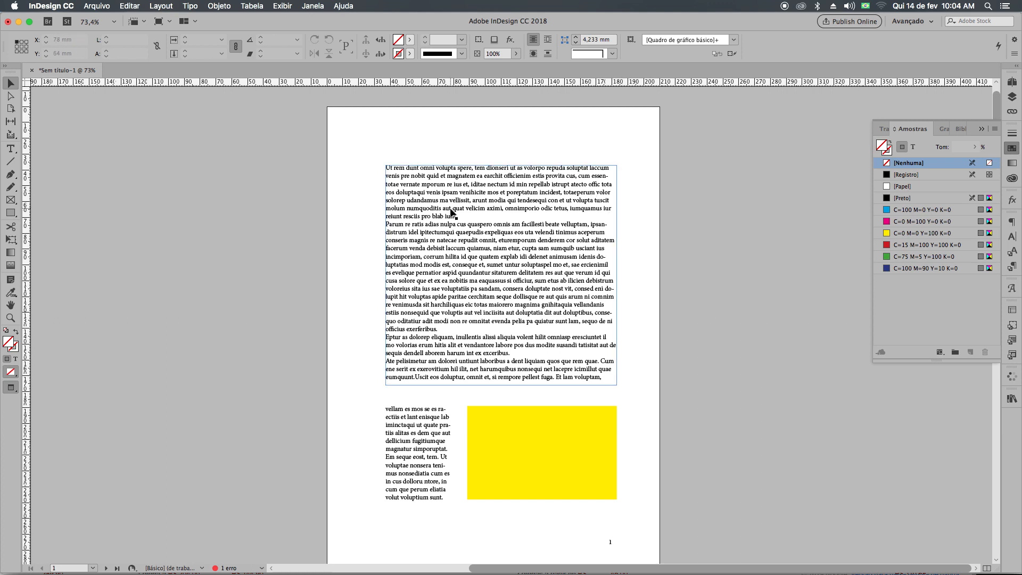
left_click(570, 298)
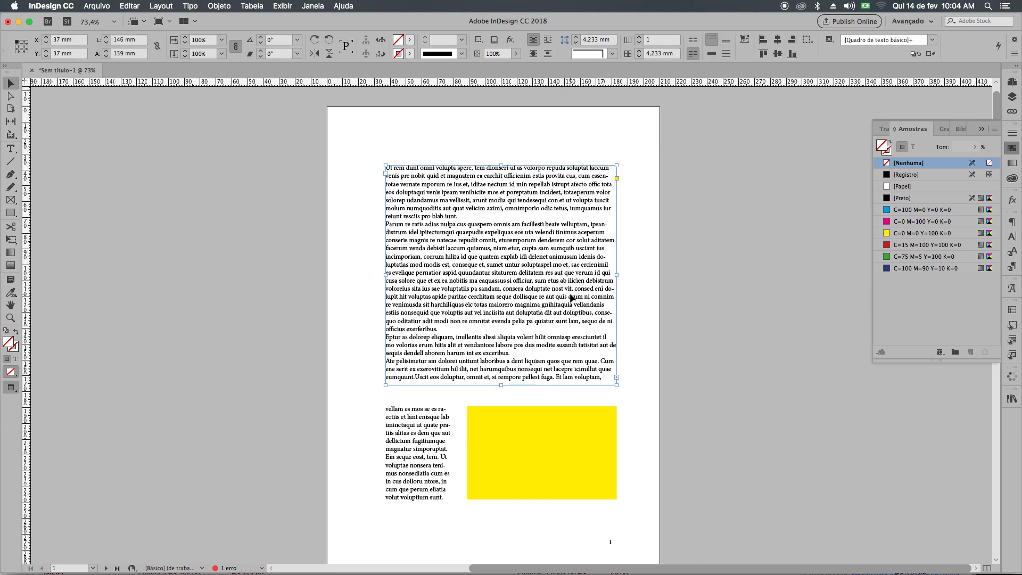
key("w")
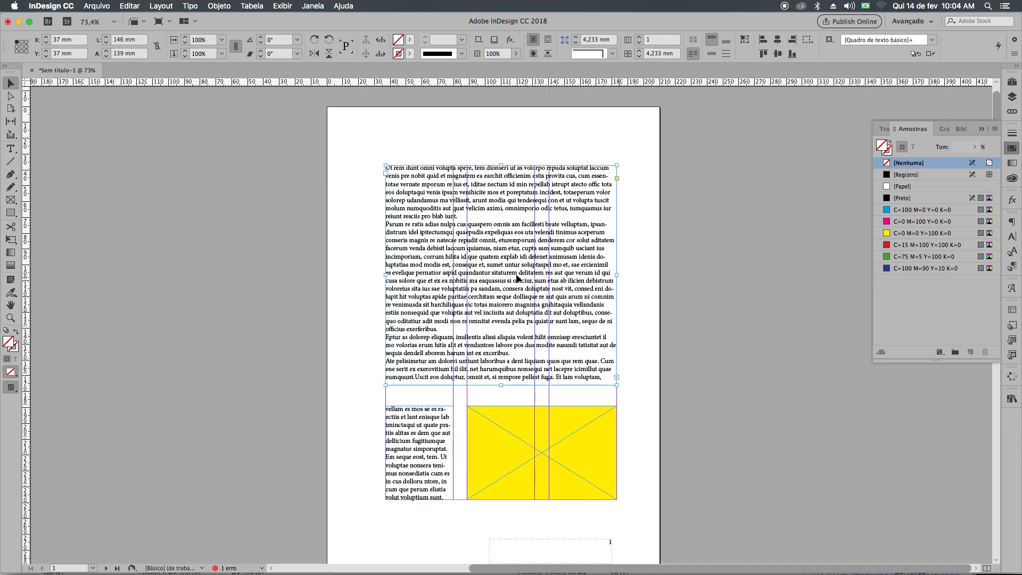
key("w")
left_click(420, 432)
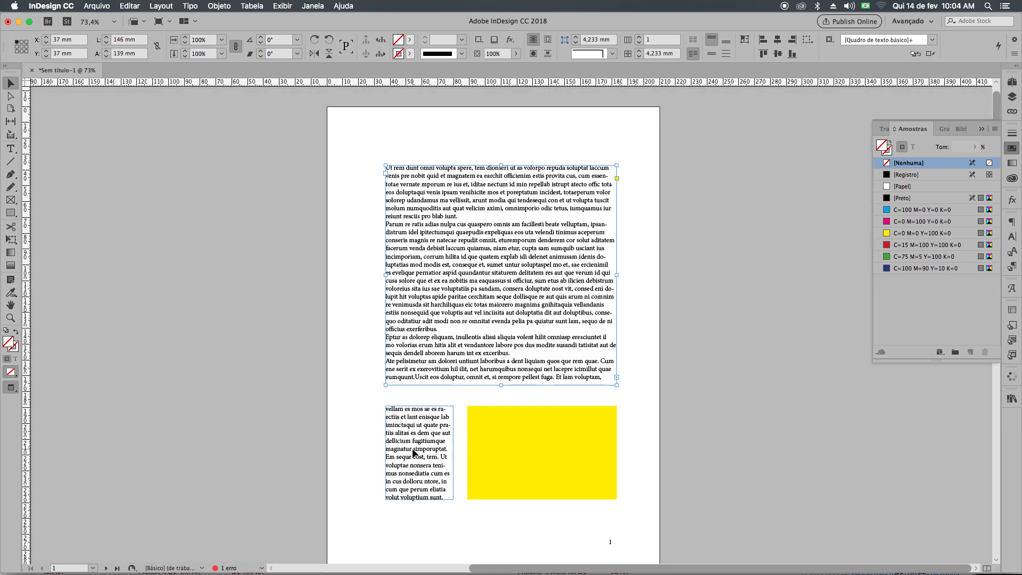
key("w")
left_click(524, 463)
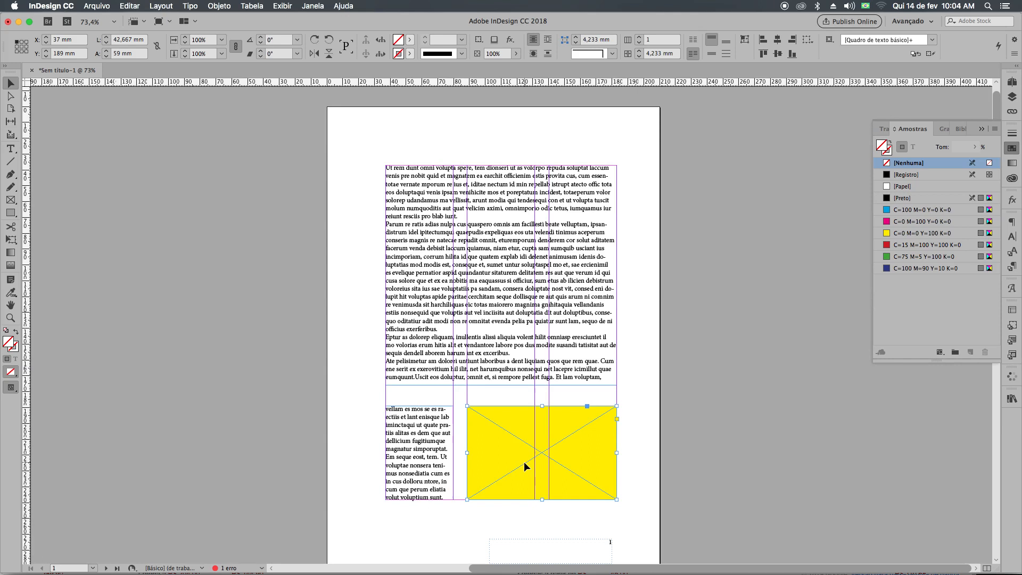
key("w")
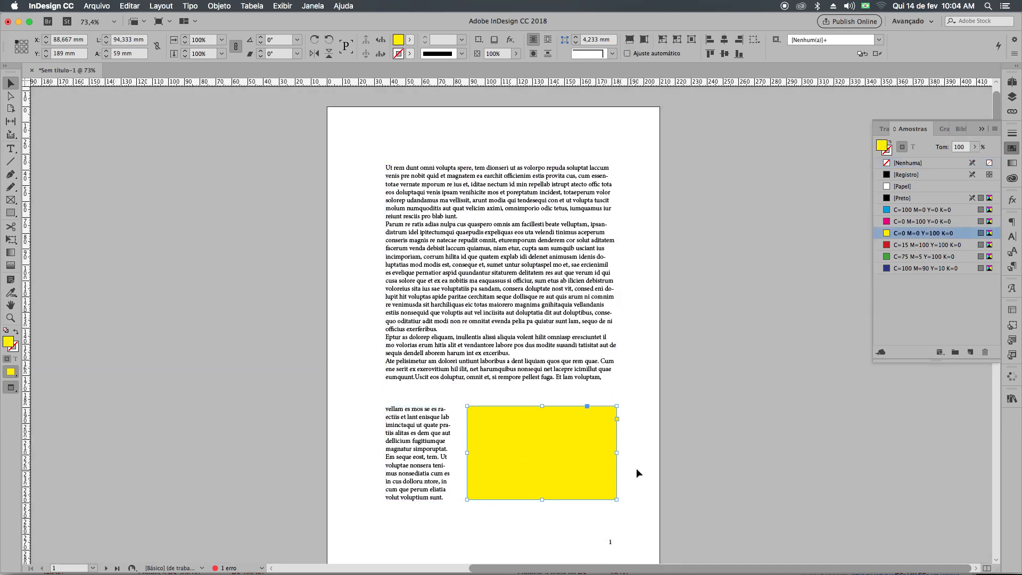
left_click(663, 462)
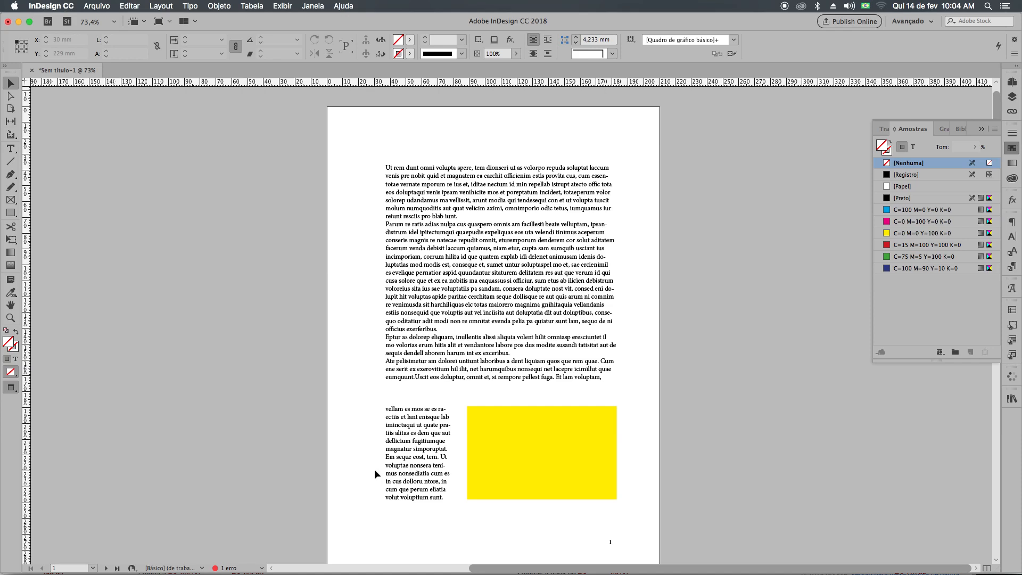
Return to the normal view and delete both text frames and the yellow graphic frame from page 1.
key("w")
left_click_drag(271, 302, 664, 544)
key("Delete")
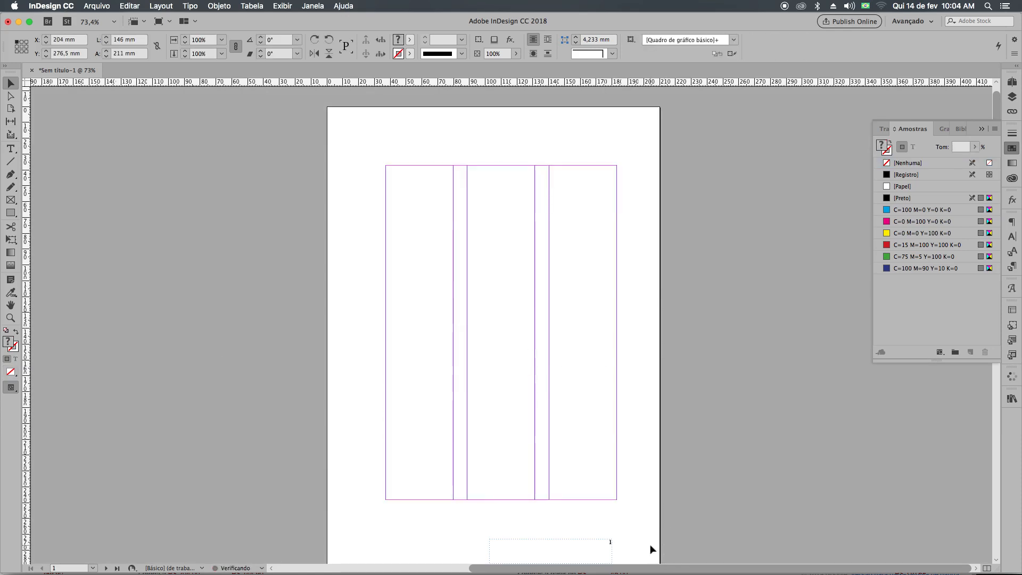
Open the A master spread and set its number of columns to 1.
left_click(1013, 83)
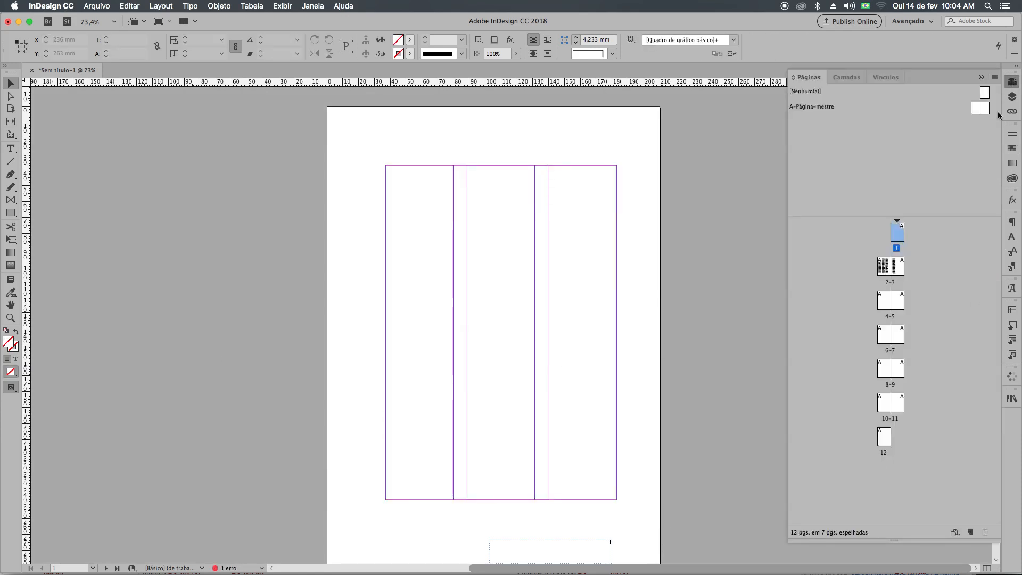
double_click(977, 109)
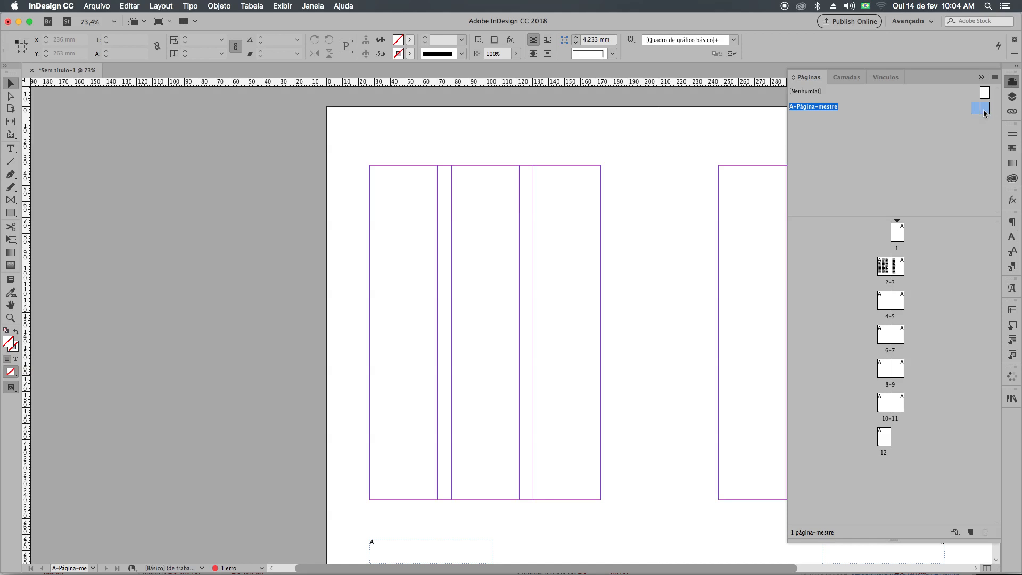
left_click(159, 6)
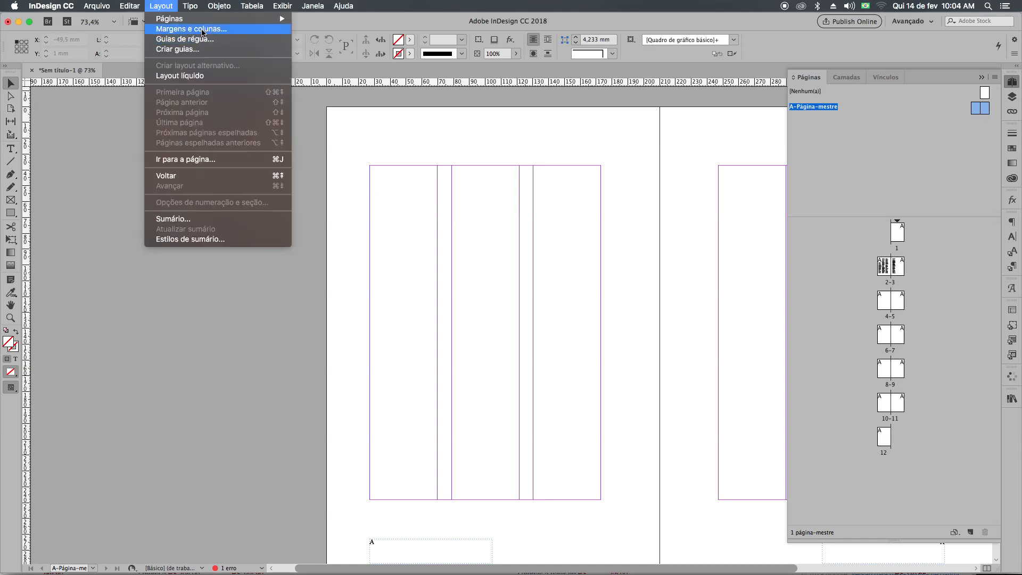
left_click(191, 29)
left_click(389, 317)
type("1")
key("Return")
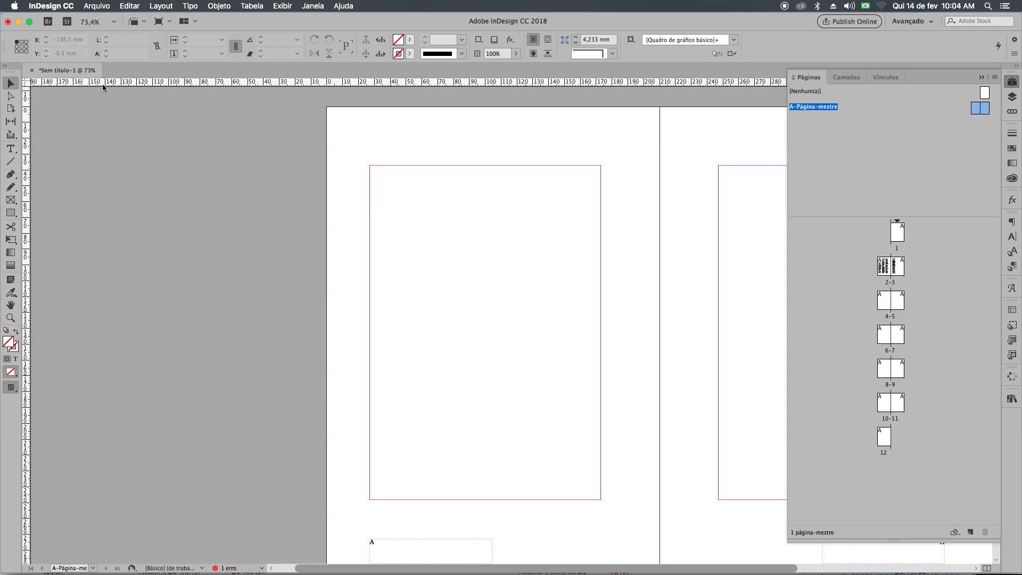
Add a horizontal guide at 131 mm and vertical guides at 97.5 mm and 51 mm to the left master page.
left_click_drag(104, 81, 105, 315)
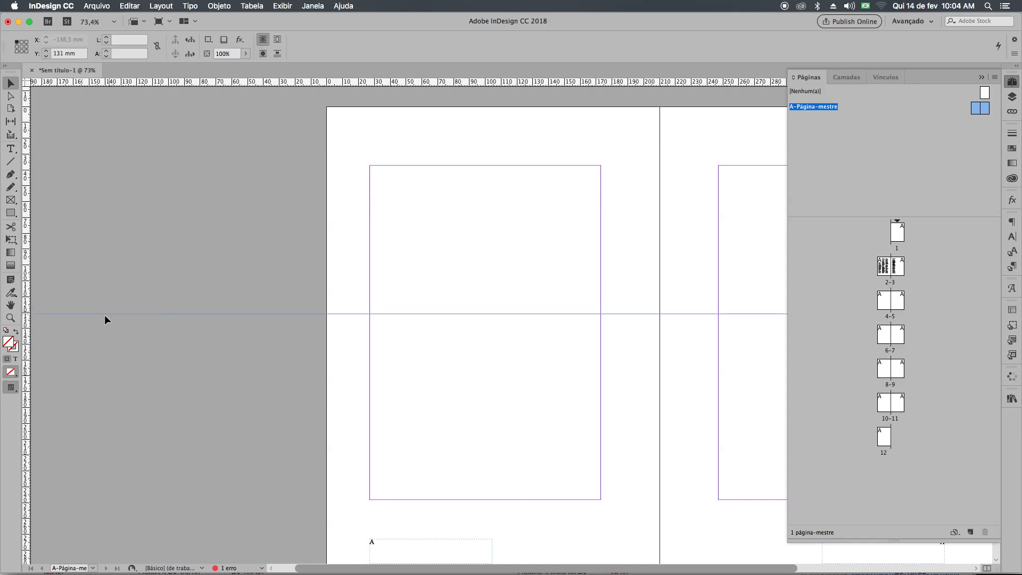
left_click_drag(27, 336, 482, 347)
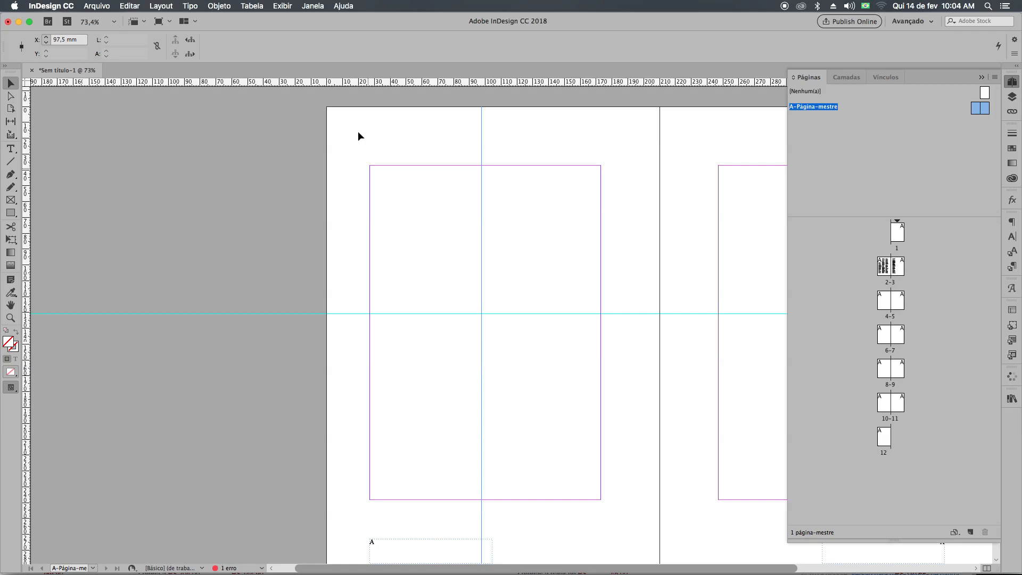
key("super+r")
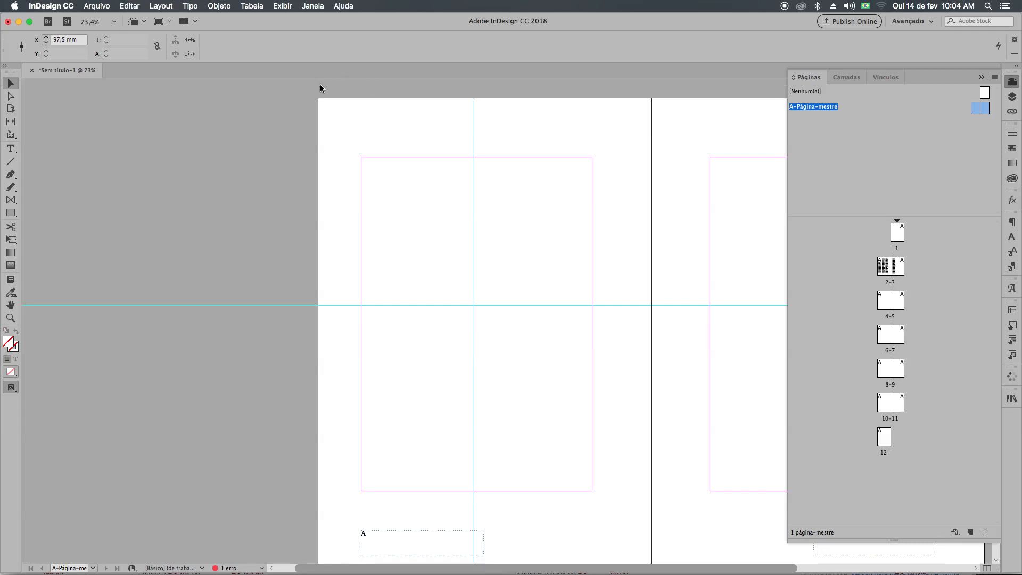
key("super+r")
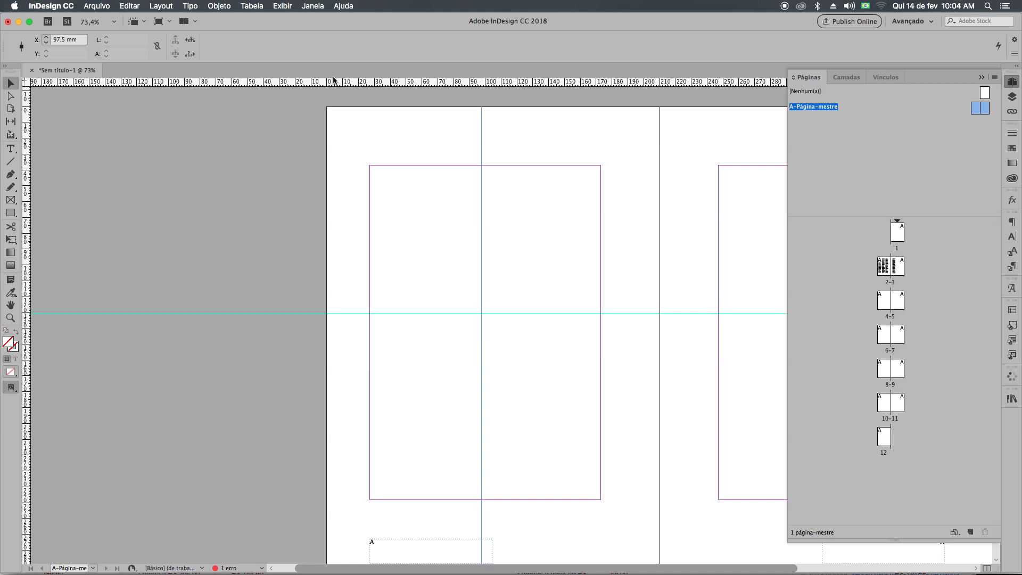
left_click_drag(25, 227, 408, 261)
left_click_drag(469, 244, 200, 244)
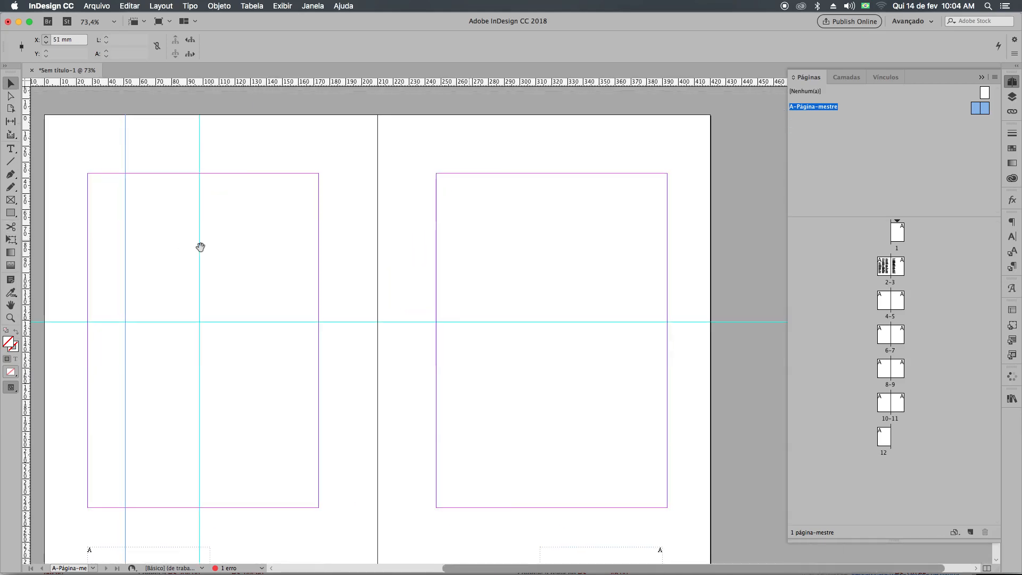
Add three vertical guides to the right master page, dividing it unevenly, with the outermost one at 366 mm.
left_click_drag(612, 82, 612, 110)
left_click_drag(27, 286, 544, 310)
key("space")
left_click_drag(346, 290, 286, 280)
left_click_drag(27, 308, 574, 308)
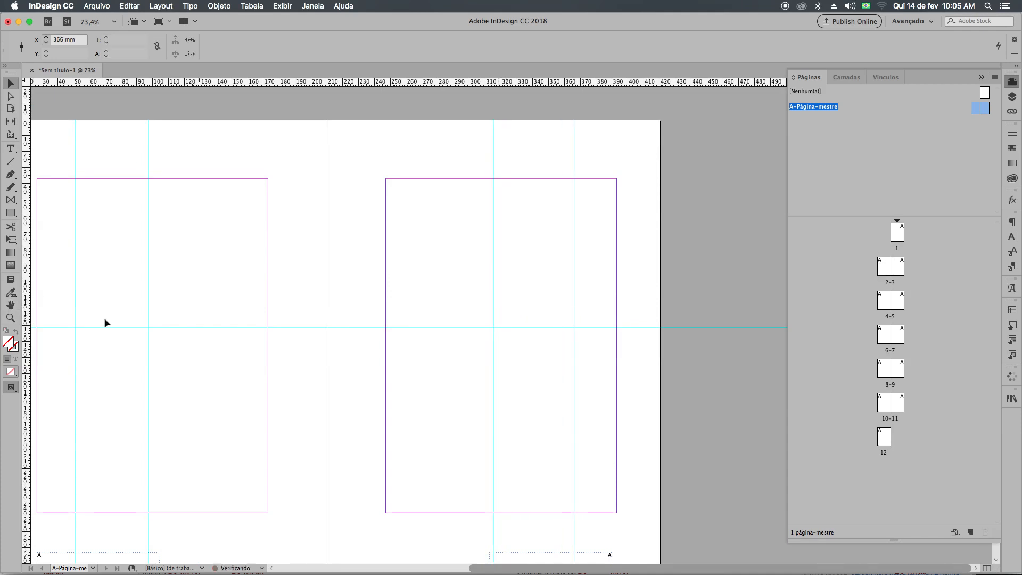
left_click_drag(27, 346, 429, 364)
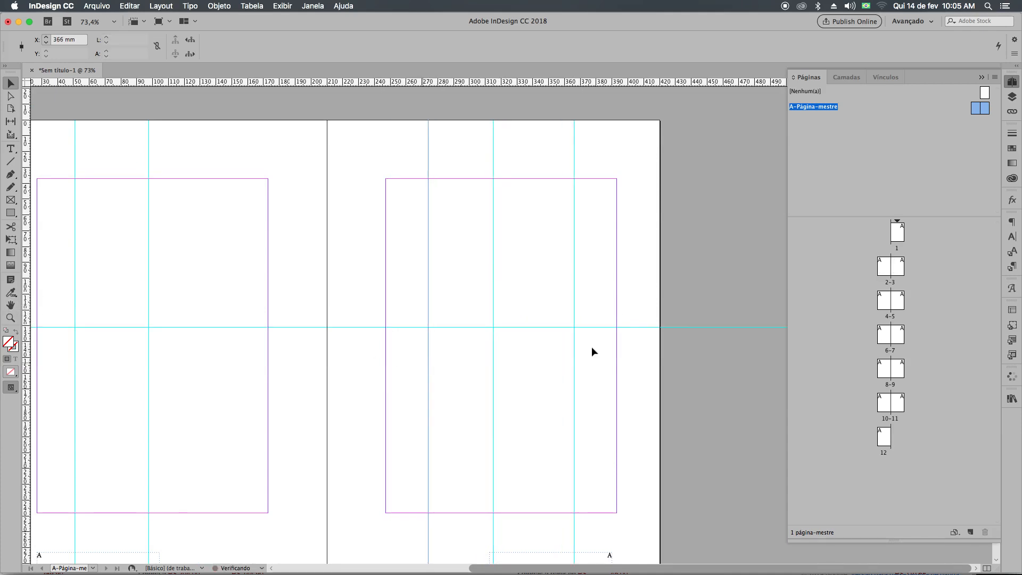
Check the new guides on pages 2-3 and page 1, and delete pages 2 to 12 from the document.
double_click(887, 275)
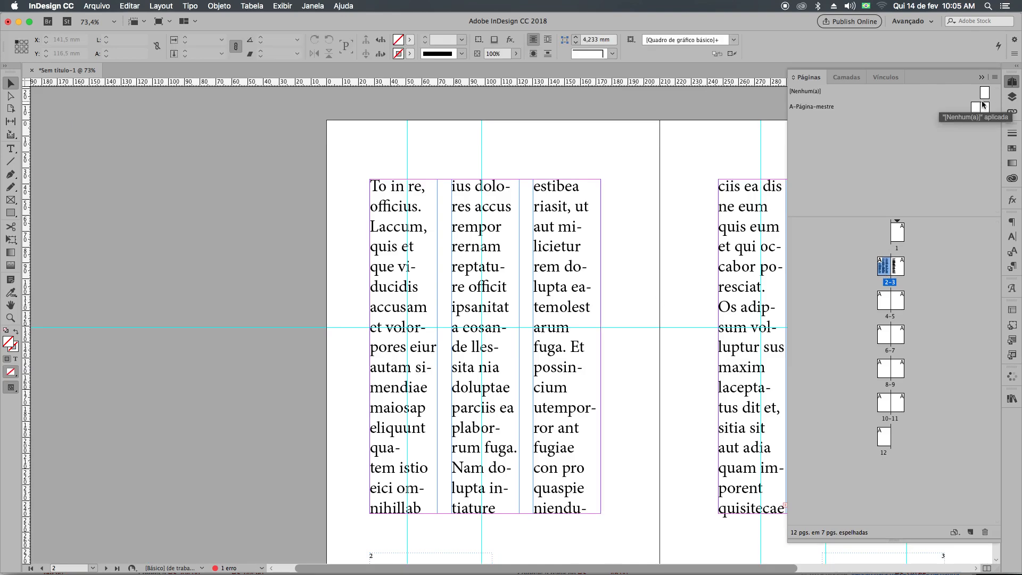
double_click(900, 235)
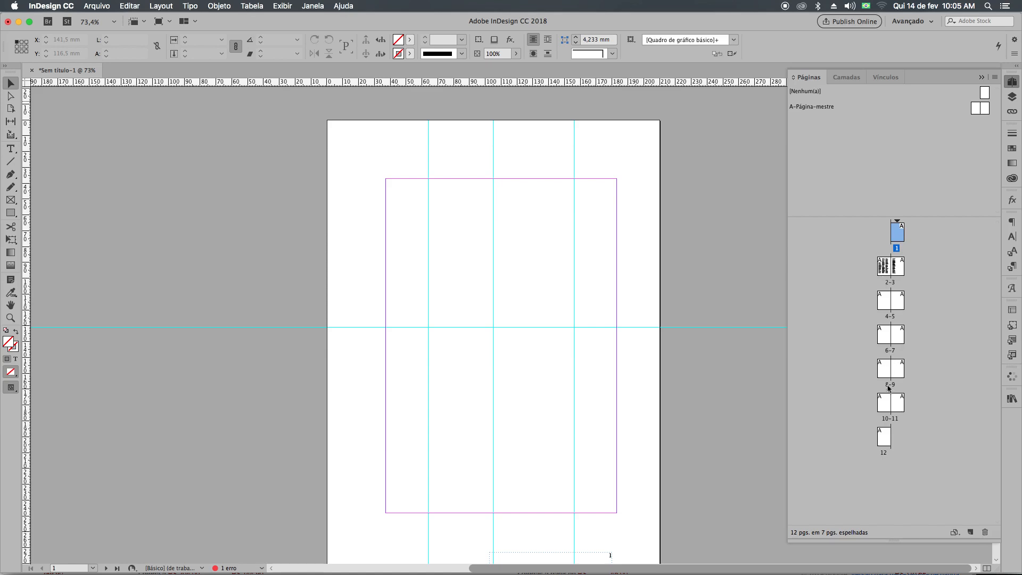
left_click(885, 274)
left_click(886, 439, "shift")
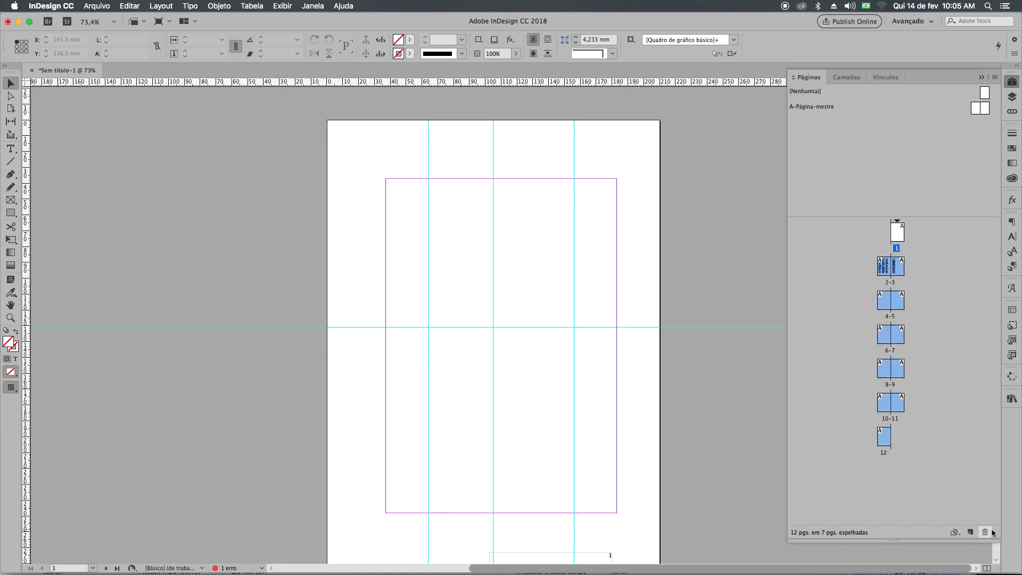
left_click(985, 532)
left_click(606, 316)
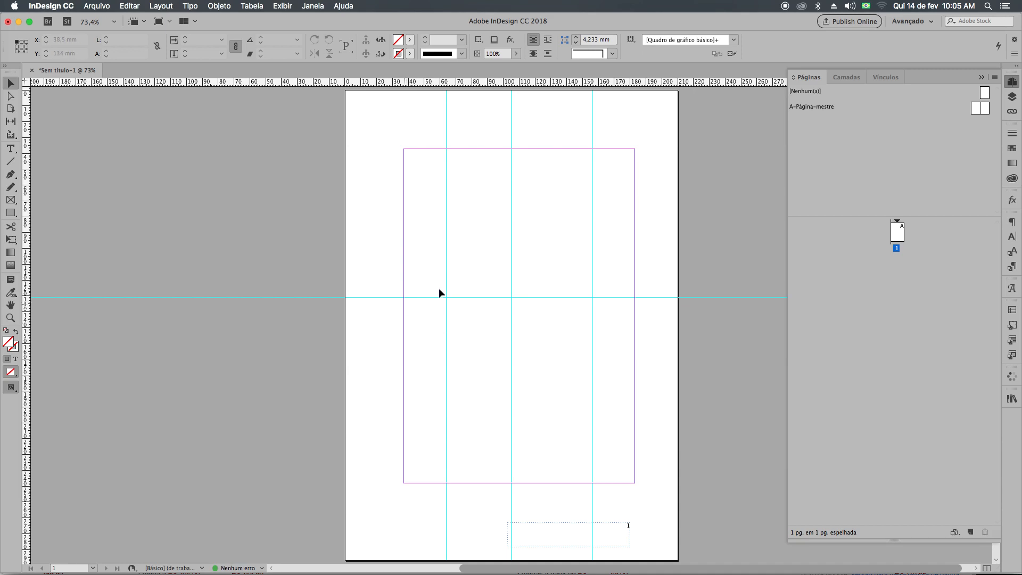
Create a text frame about 146 by 94 mm on page 1 from the top margin to the horizontal guide and fill it with placeholder text.
left_click(12, 149)
left_click_drag(411, 153, 637, 298)
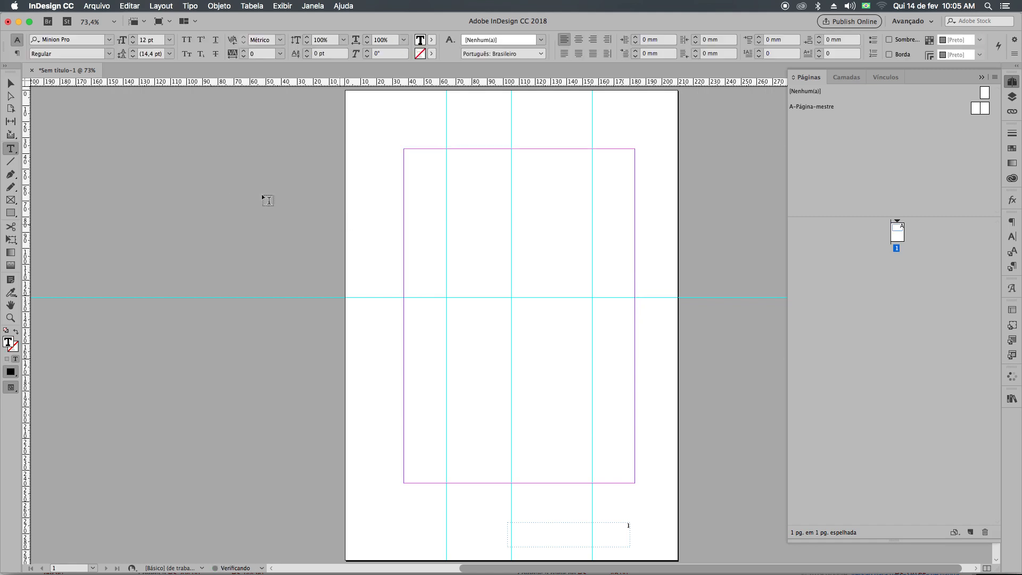
right_click(455, 190)
left_click(540, 395)
left_click(10, 83)
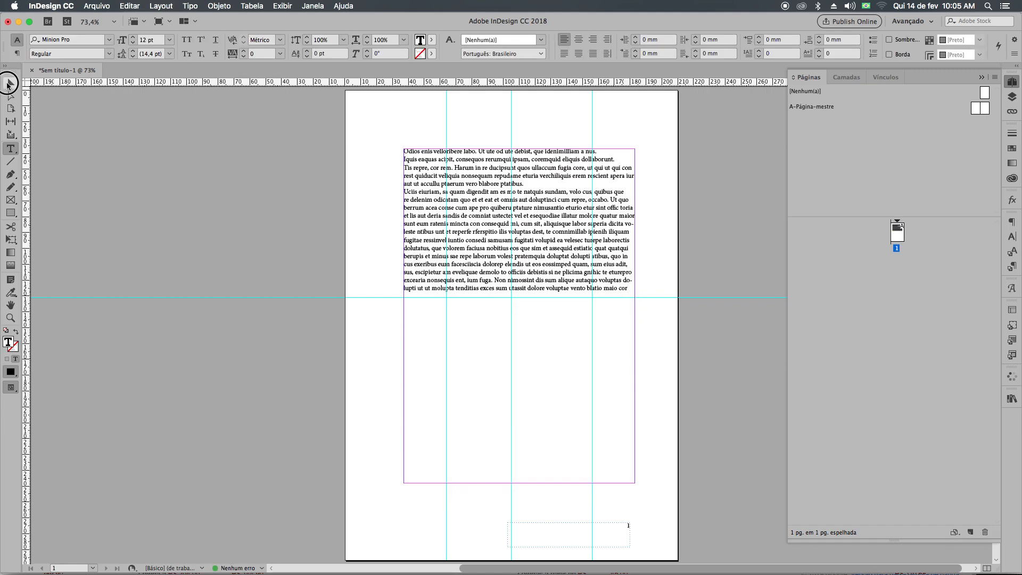
left_click(265, 255)
left_click(442, 266)
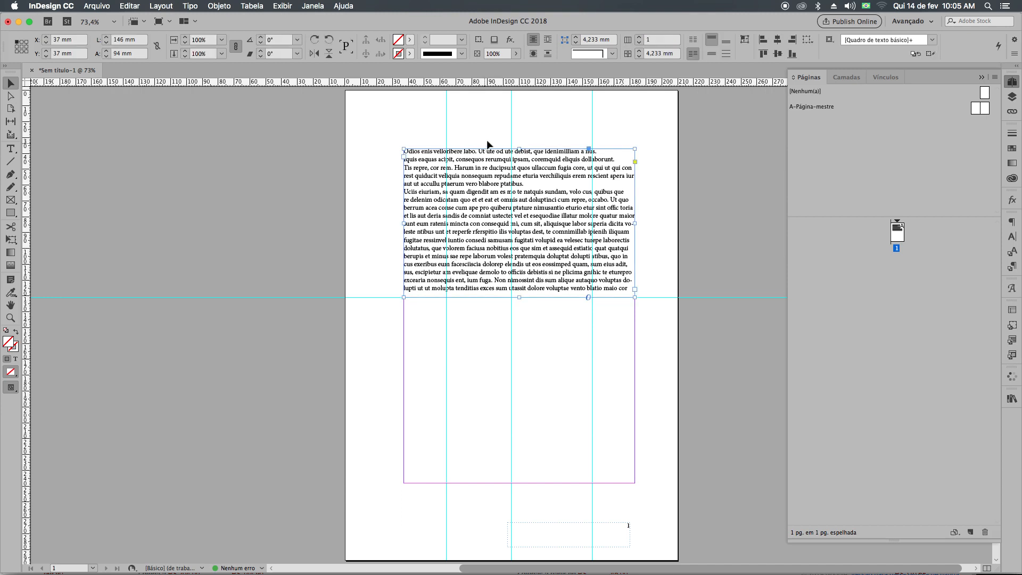
Set the left page of the A master spread to three columns.
double_click(984, 110)
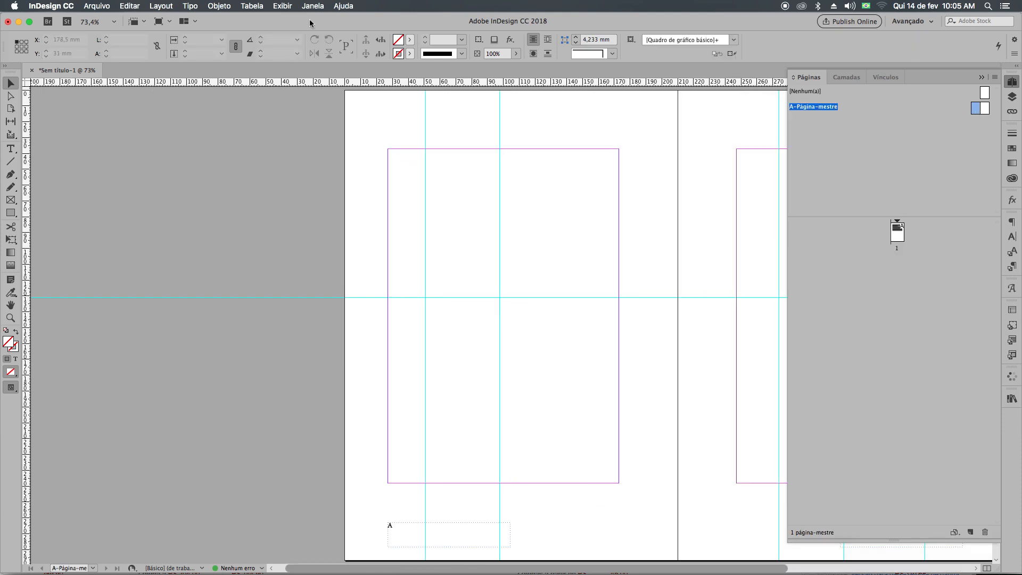
left_click(160, 6)
left_click(193, 29)
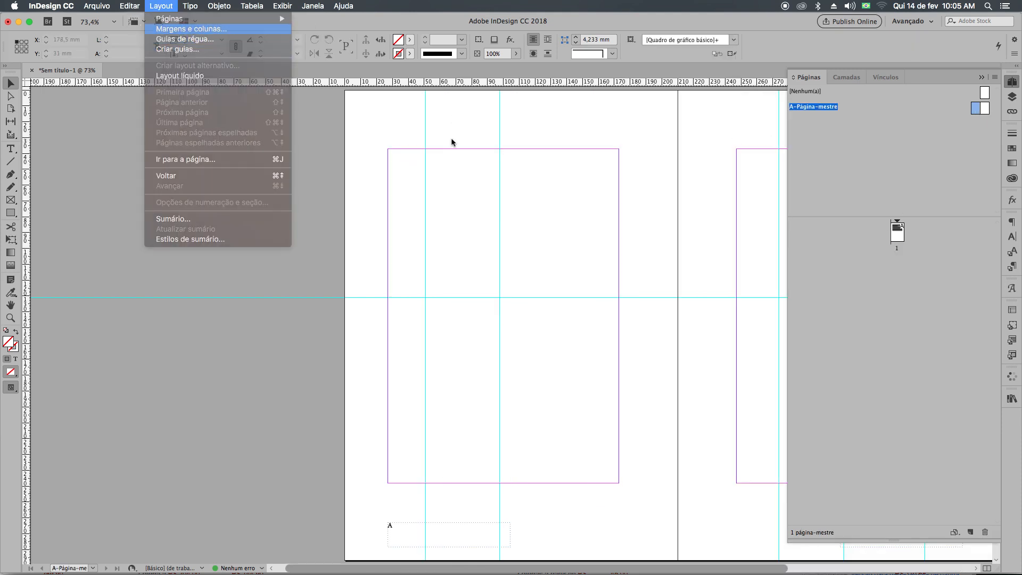
left_click(433, 315)
left_click(433, 315)
left_click(618, 244)
left_click_drag(715, 227, 562, 225)
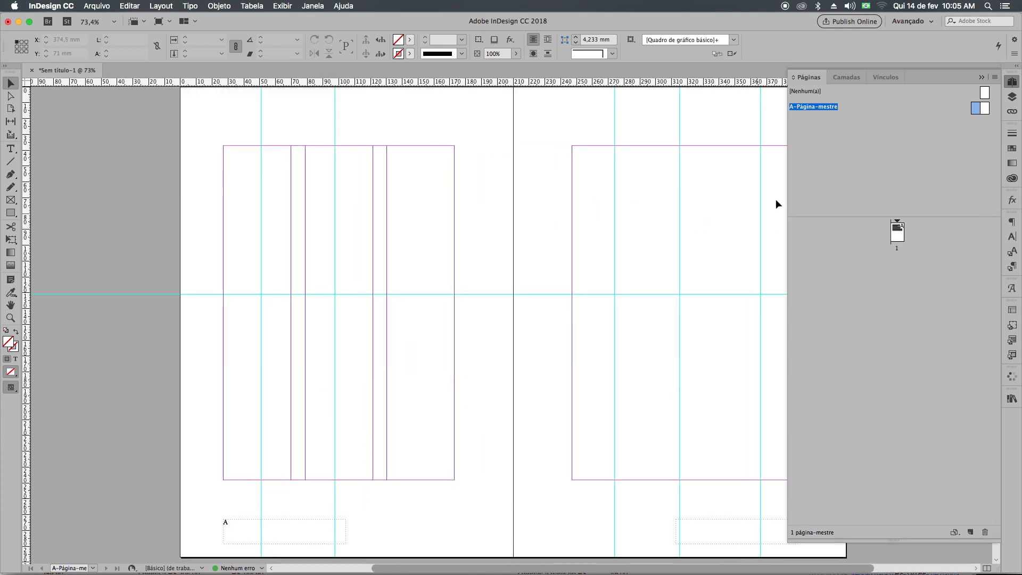
Return to page 1 and add two new pages after it.
double_click(900, 233)
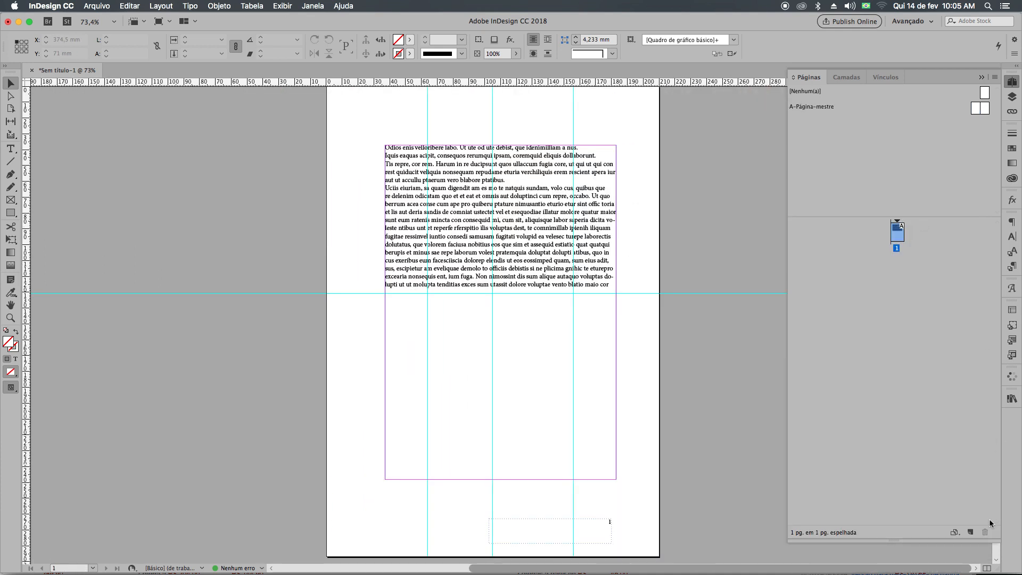
left_click(972, 533)
left_click(972, 532)
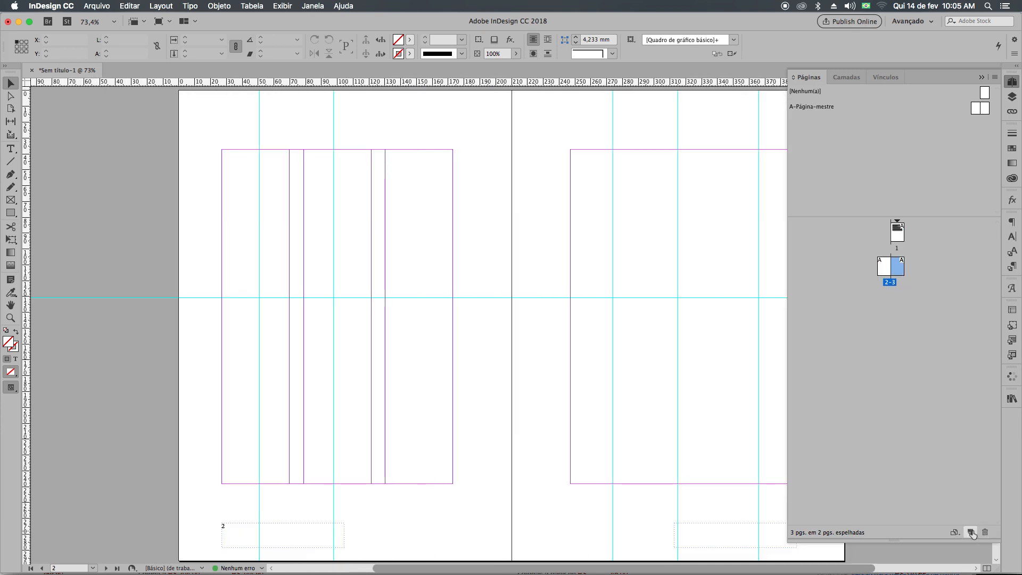
Draw a text frame about 116.5 by 263 mm over the pasteboard and outer edge of page 2, and fill it with placeholder text.
left_click(11, 149)
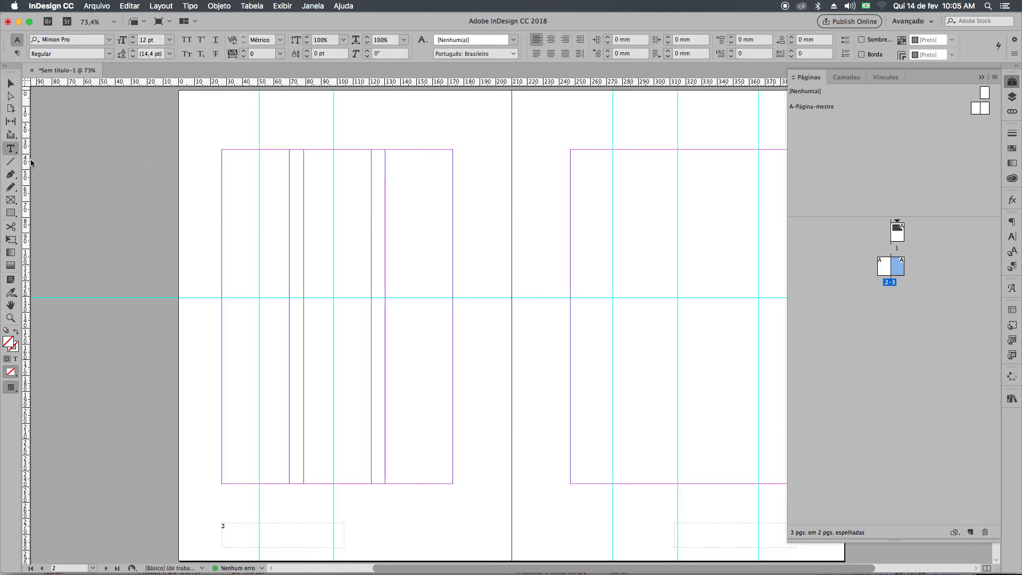
left_click(10, 84)
scroll(107, 196, "left", 5)
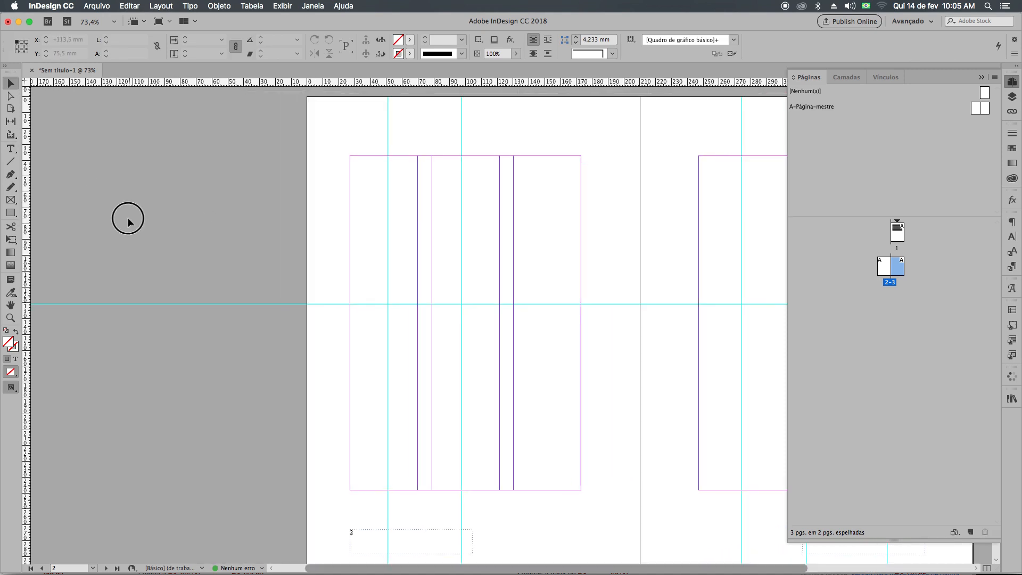
left_click(11, 149)
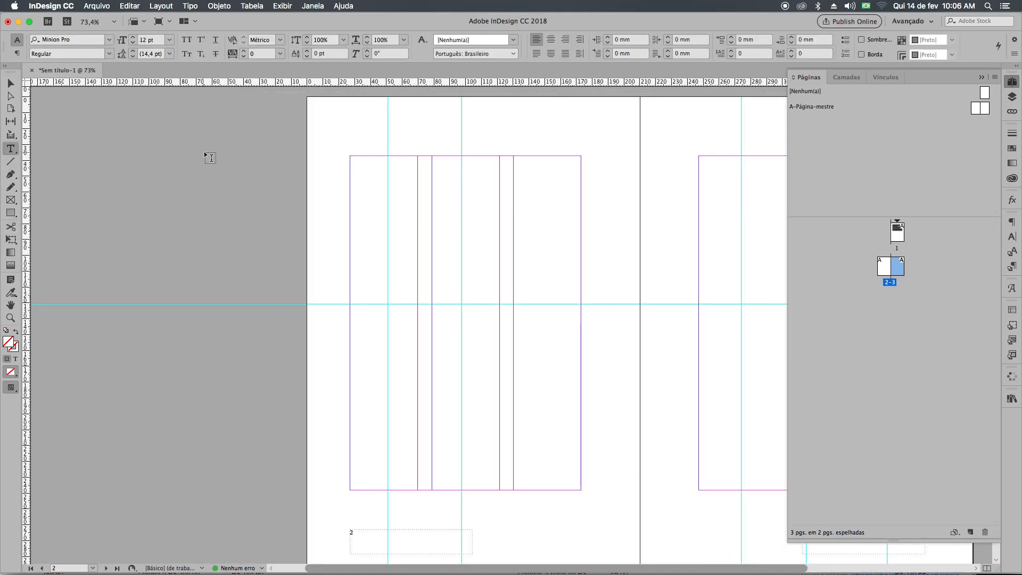
left_click_drag(133, 133, 318, 552)
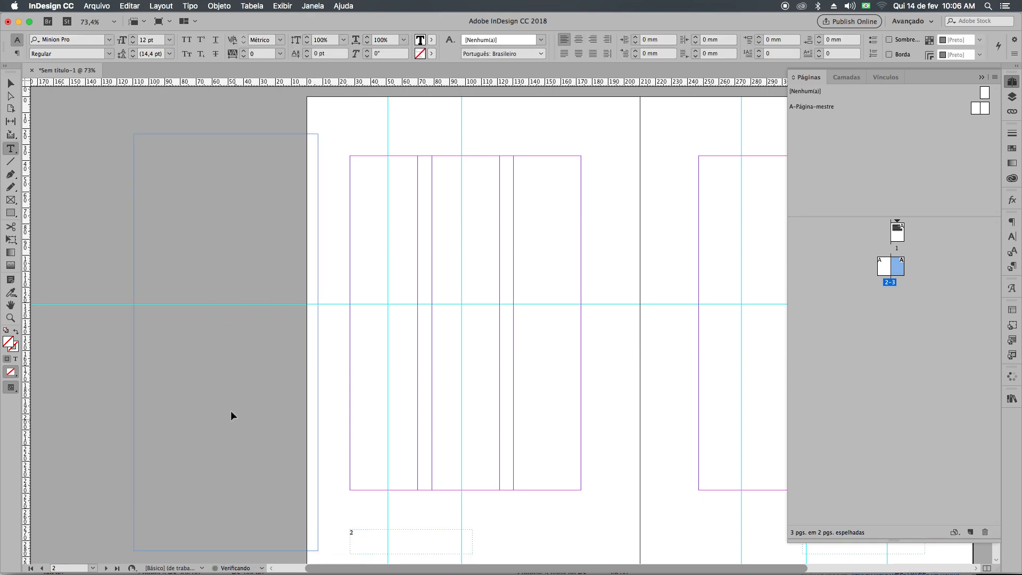
right_click(181, 354)
left_click(298, 476)
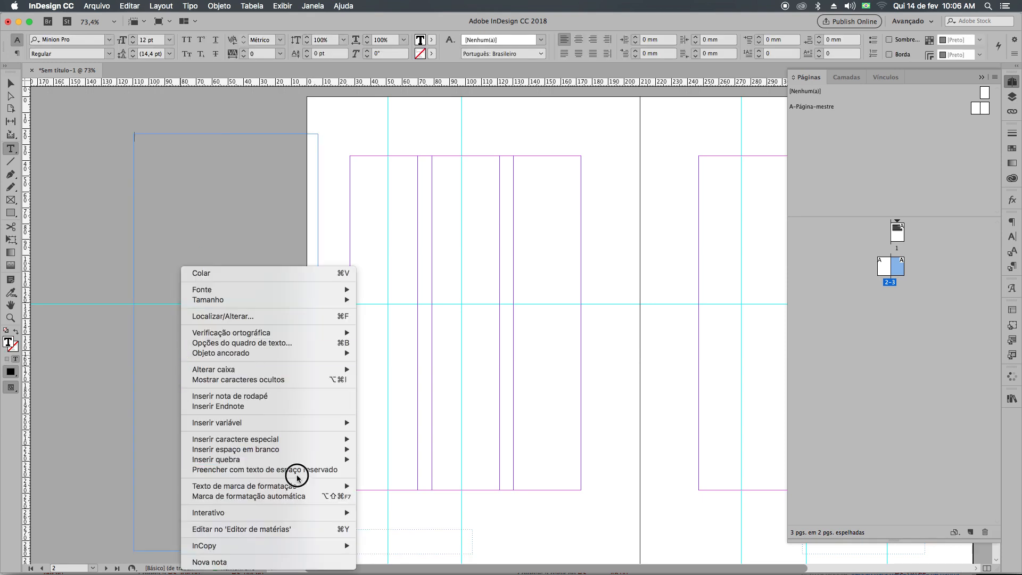
right_click(255, 402)
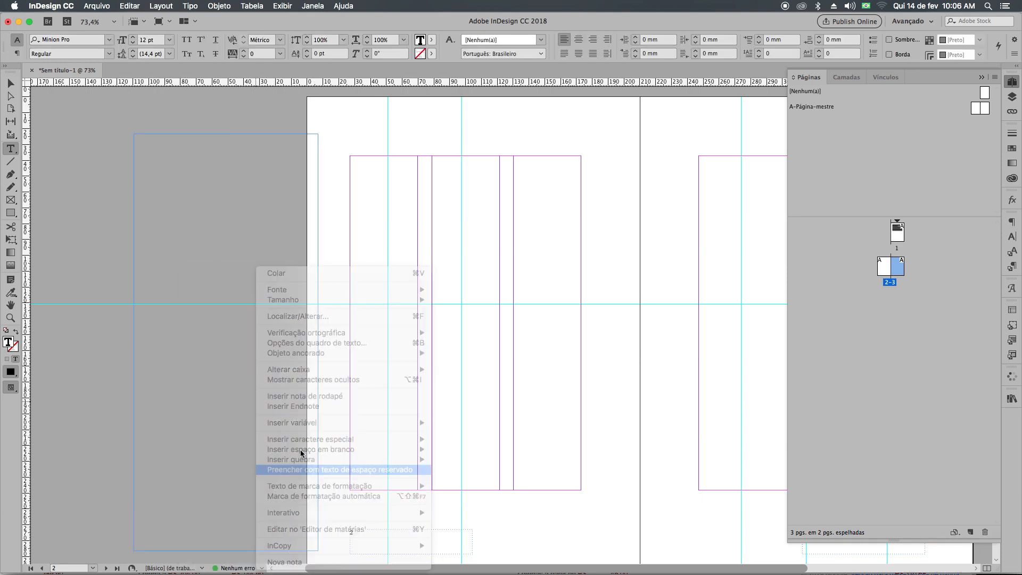
left_click(330, 470)
Select all the placeholder text in the new frame and set its font size to 25 pt.
key("super+a")
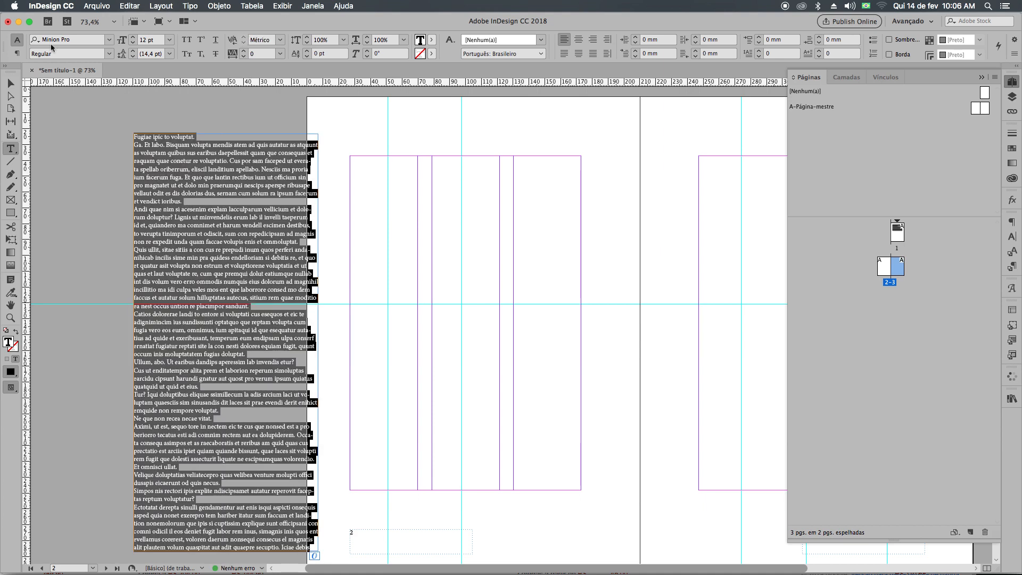
left_click(133, 37)
left_click(133, 37)
left_click(133, 37)
left_click(133, 37)
left_click(133, 38)
left_click(134, 38)
left_click(133, 38)
left_click(134, 38)
left_click(134, 38)
left_click(134, 38)
left_click(134, 38)
left_click(135, 38)
left_click(134, 38)
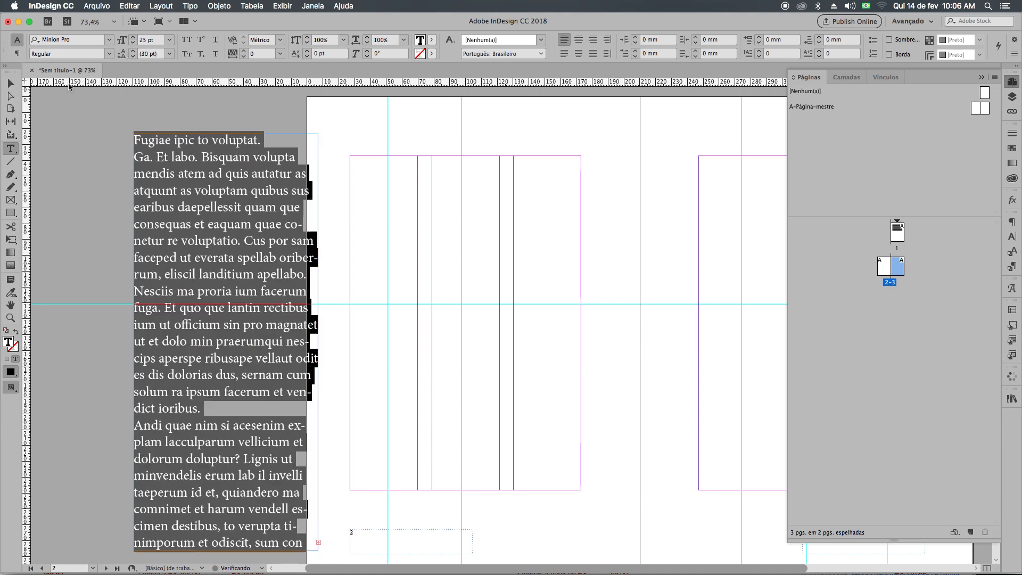
Snap the text frame to page 2's top inner margin area at X 27 mm, Y 37 mm and resize it to fill the first column.
left_click(11, 83)
left_click_drag(280, 265, 409, 245)
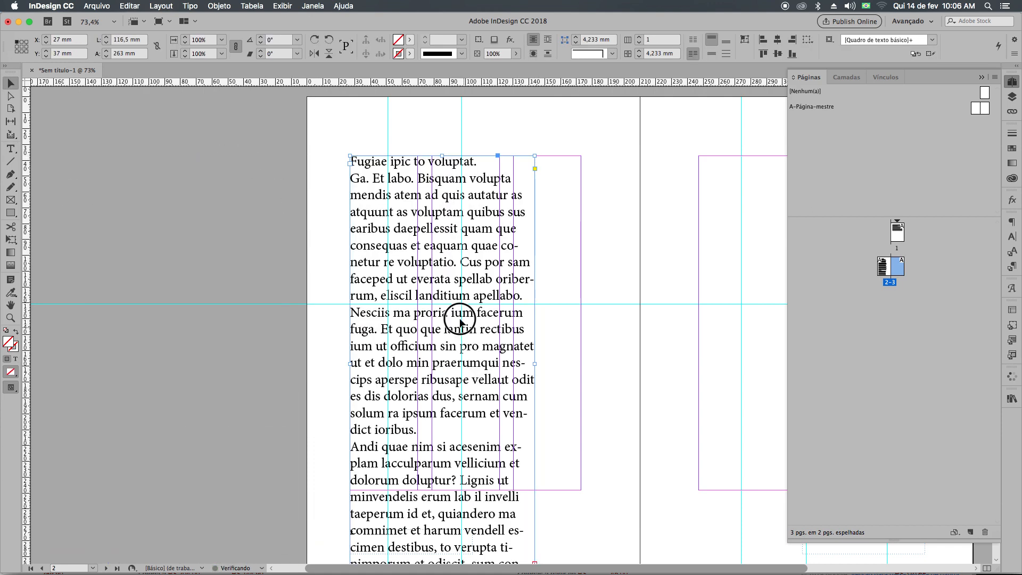
scroll(469, 492, "down", 3)
scroll(469, 492, "right", 3)
left_click_drag(463, 509, 347, 426)
Autoflow the frame's overflow text from the top of page 2's second column through the remaining columns and following pages.
left_click(346, 418)
scroll(399, 331, "up", 5)
scroll(399, 331, "right", 1)
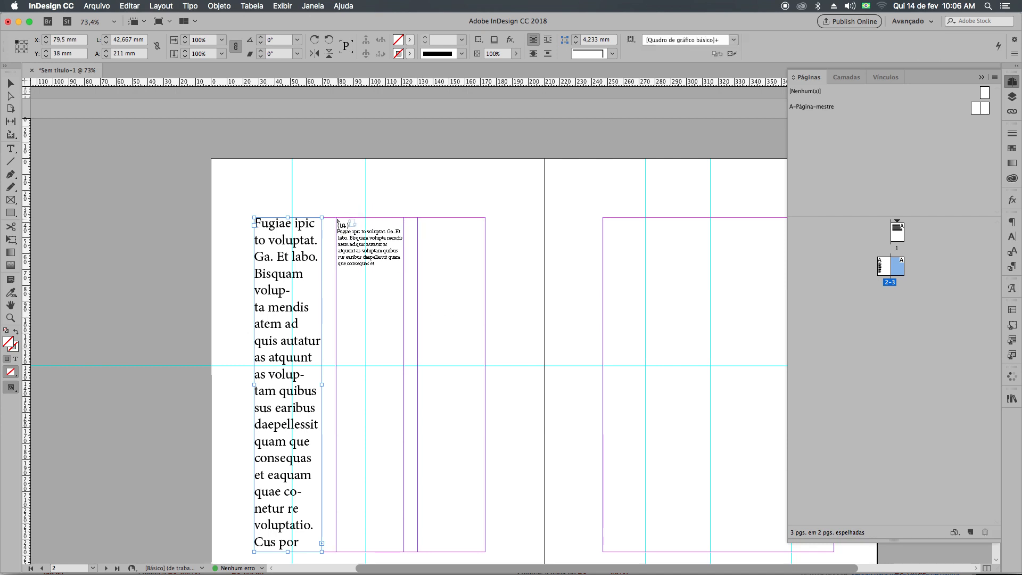
left_click(340, 220, "shift")
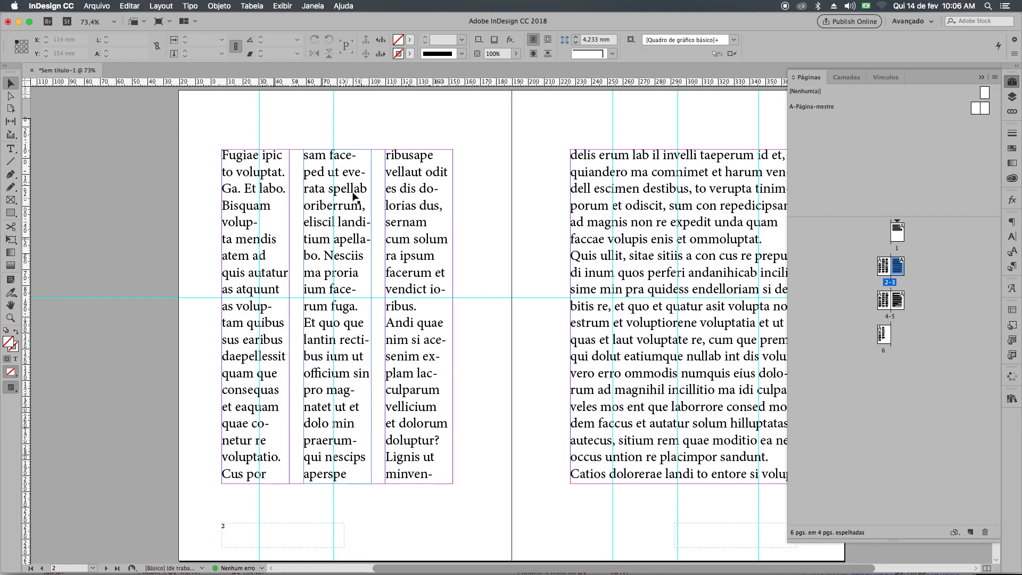
scroll(312, 291, "right", 1)
scroll(312, 291, "right", 3)
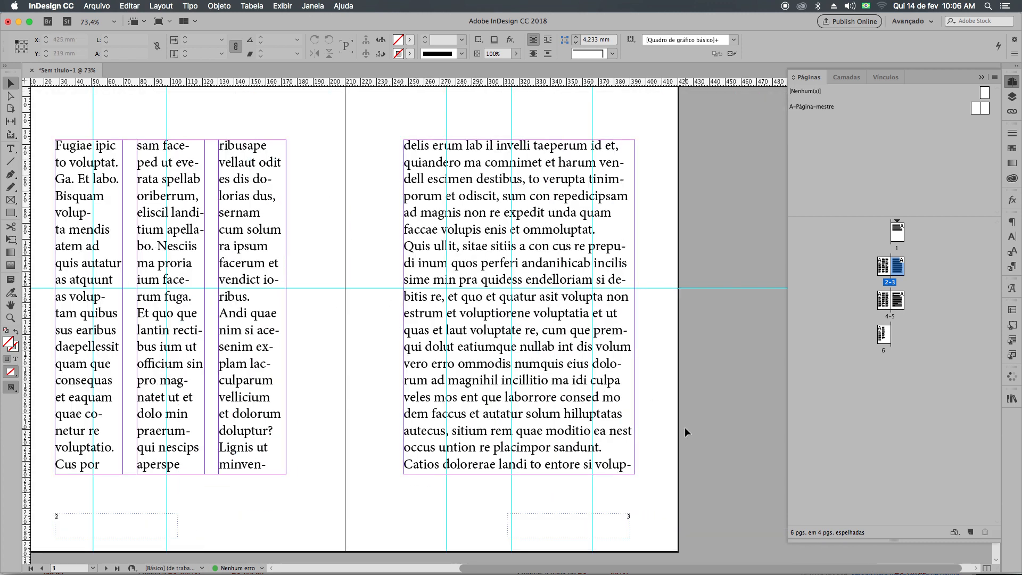
left_click(635, 474)
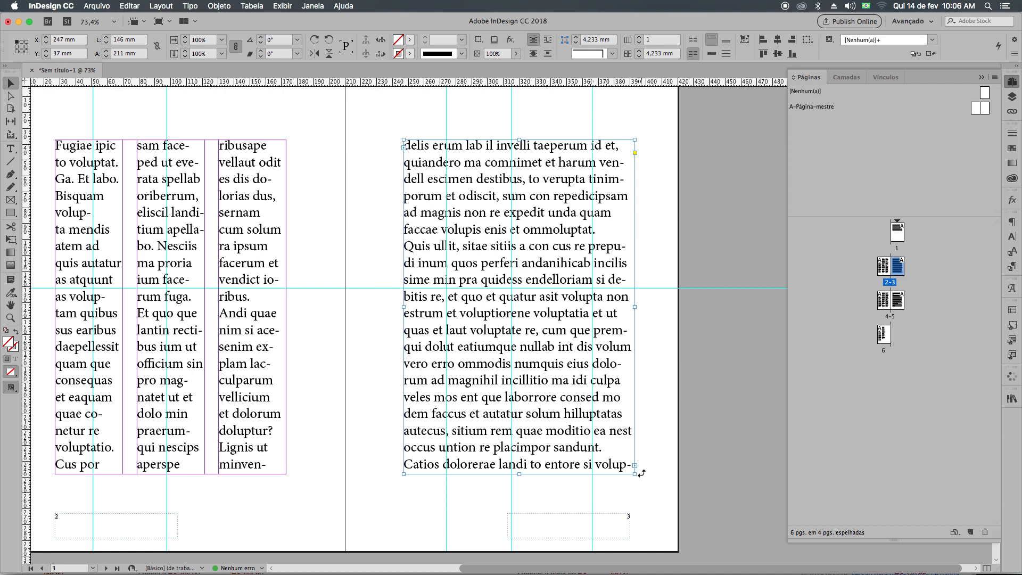
left_click_drag(420, 98, 640, 128)
left_click_drag(469, 92, 651, 112)
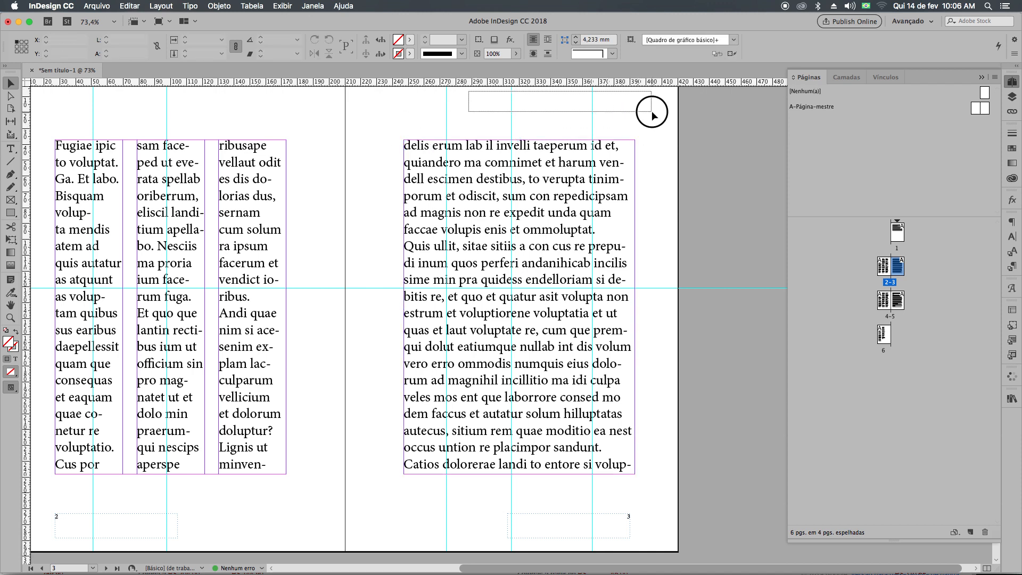
Add a horizontal guide slightly below the top margin on the right master page and return to page 3.
double_click(985, 108)
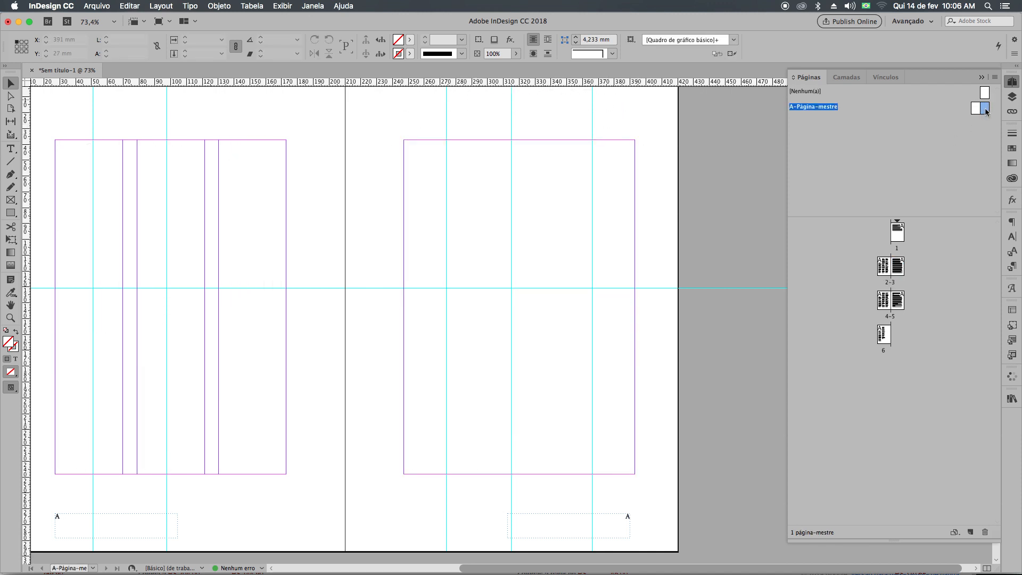
left_click_drag(366, 84, 366, 163)
double_click(898, 267)
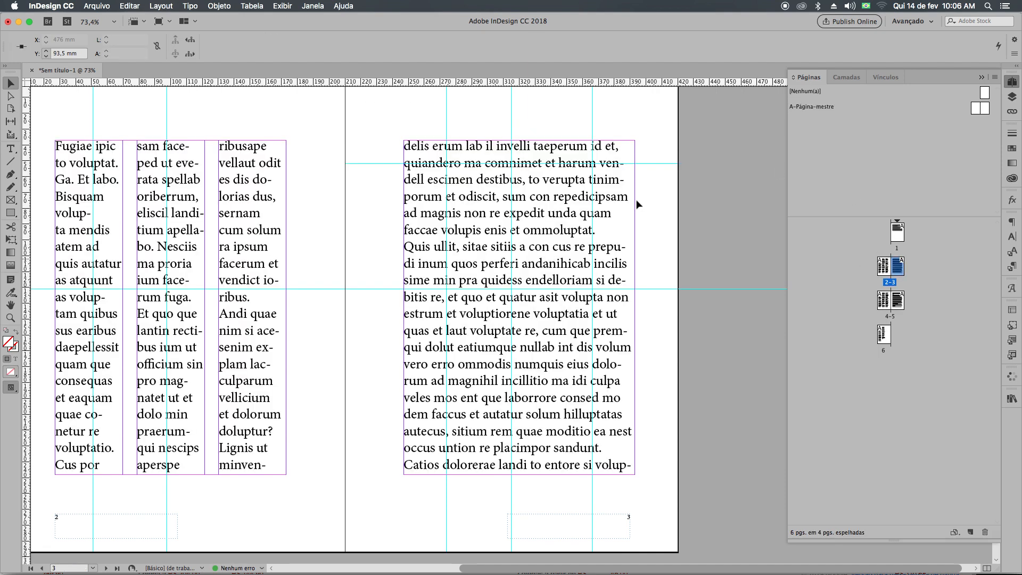
Shrink page 3's text frame so its lower-right corner meets the intersection of the middle vertical guide and the central horizontal guide.
left_click(588, 475)
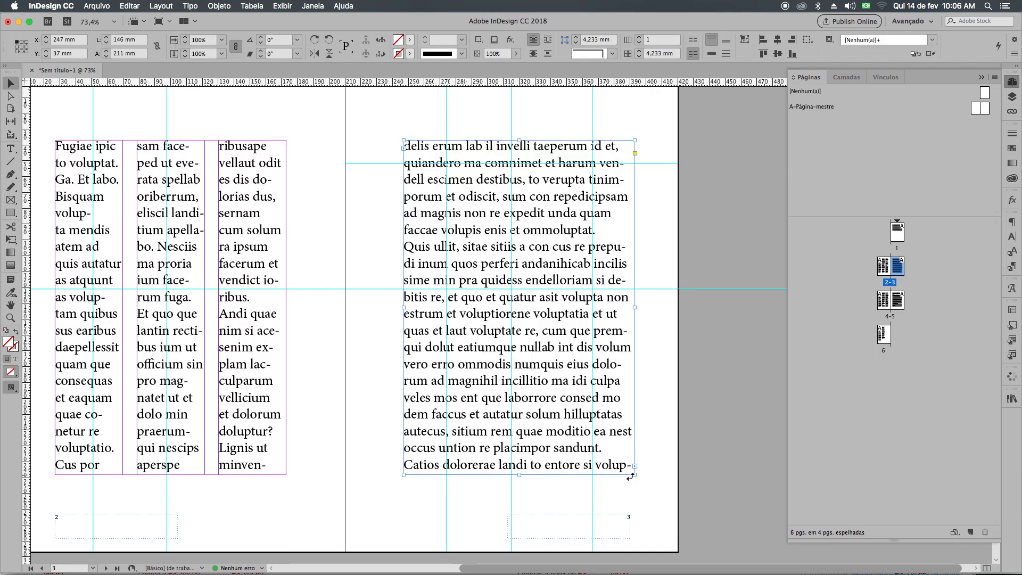
left_click_drag(636, 473, 512, 288)
Flow the overflow text into a second frame on page 3 from the first vertical guide to the bottom-right margin corner, and preview the spread.
left_click(512, 281)
left_click_drag(448, 315, 636, 473)
left_click(676, 455)
key("w")
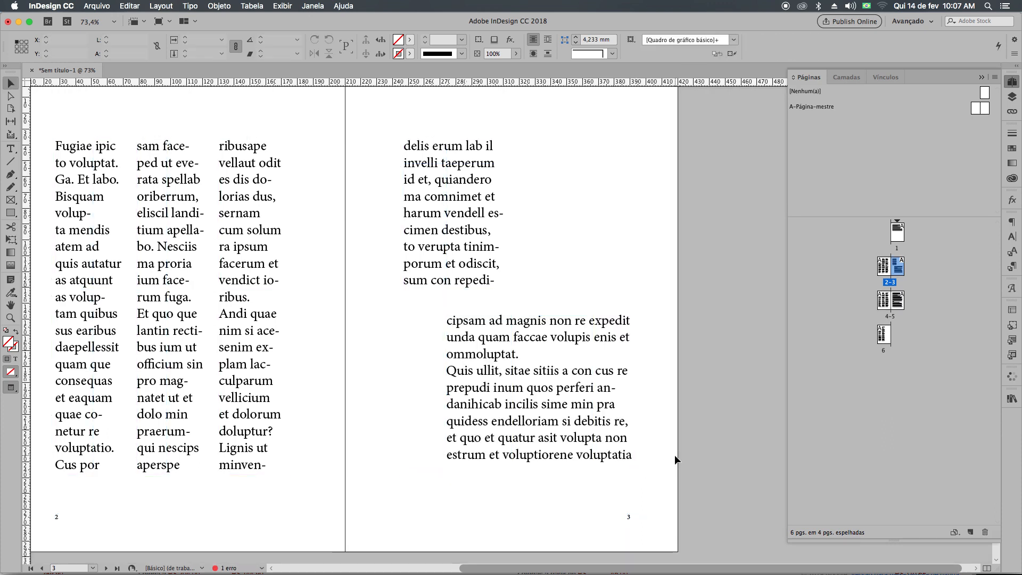